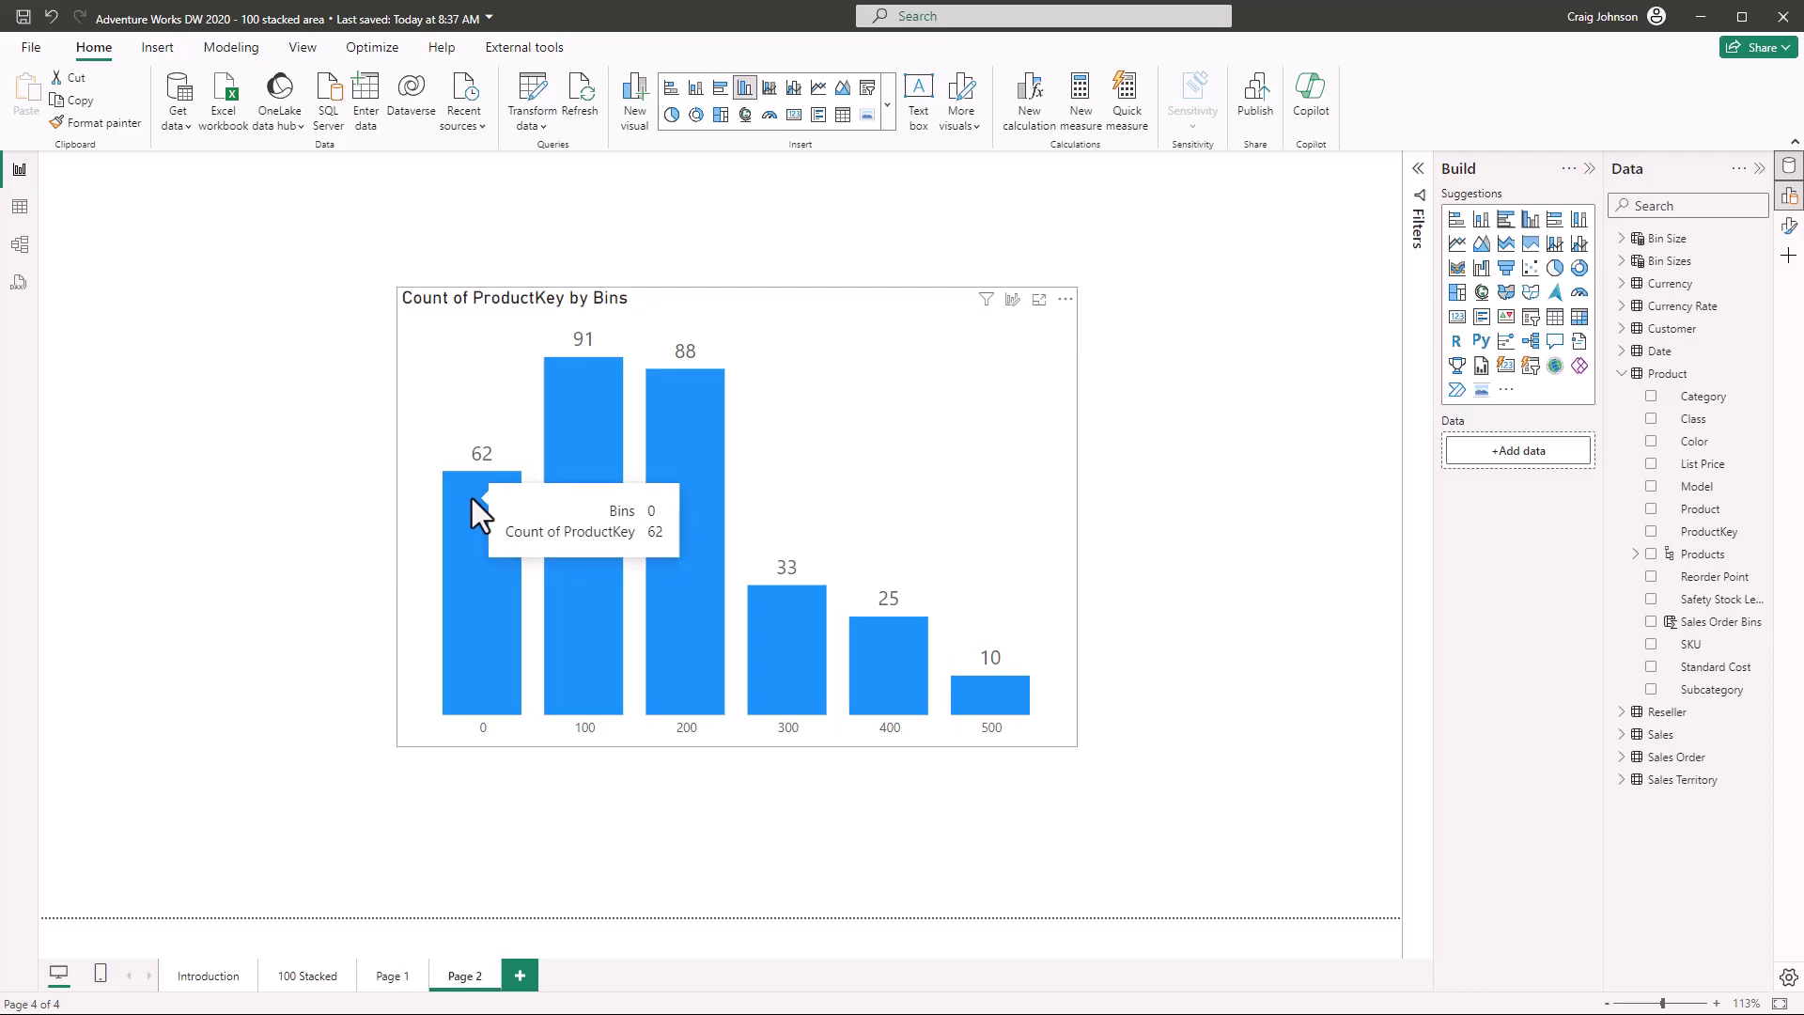
- Examine the bars of the finished Count of ProductKey by Bins chart and the Product table data behind it
mouse_move(559, 440)
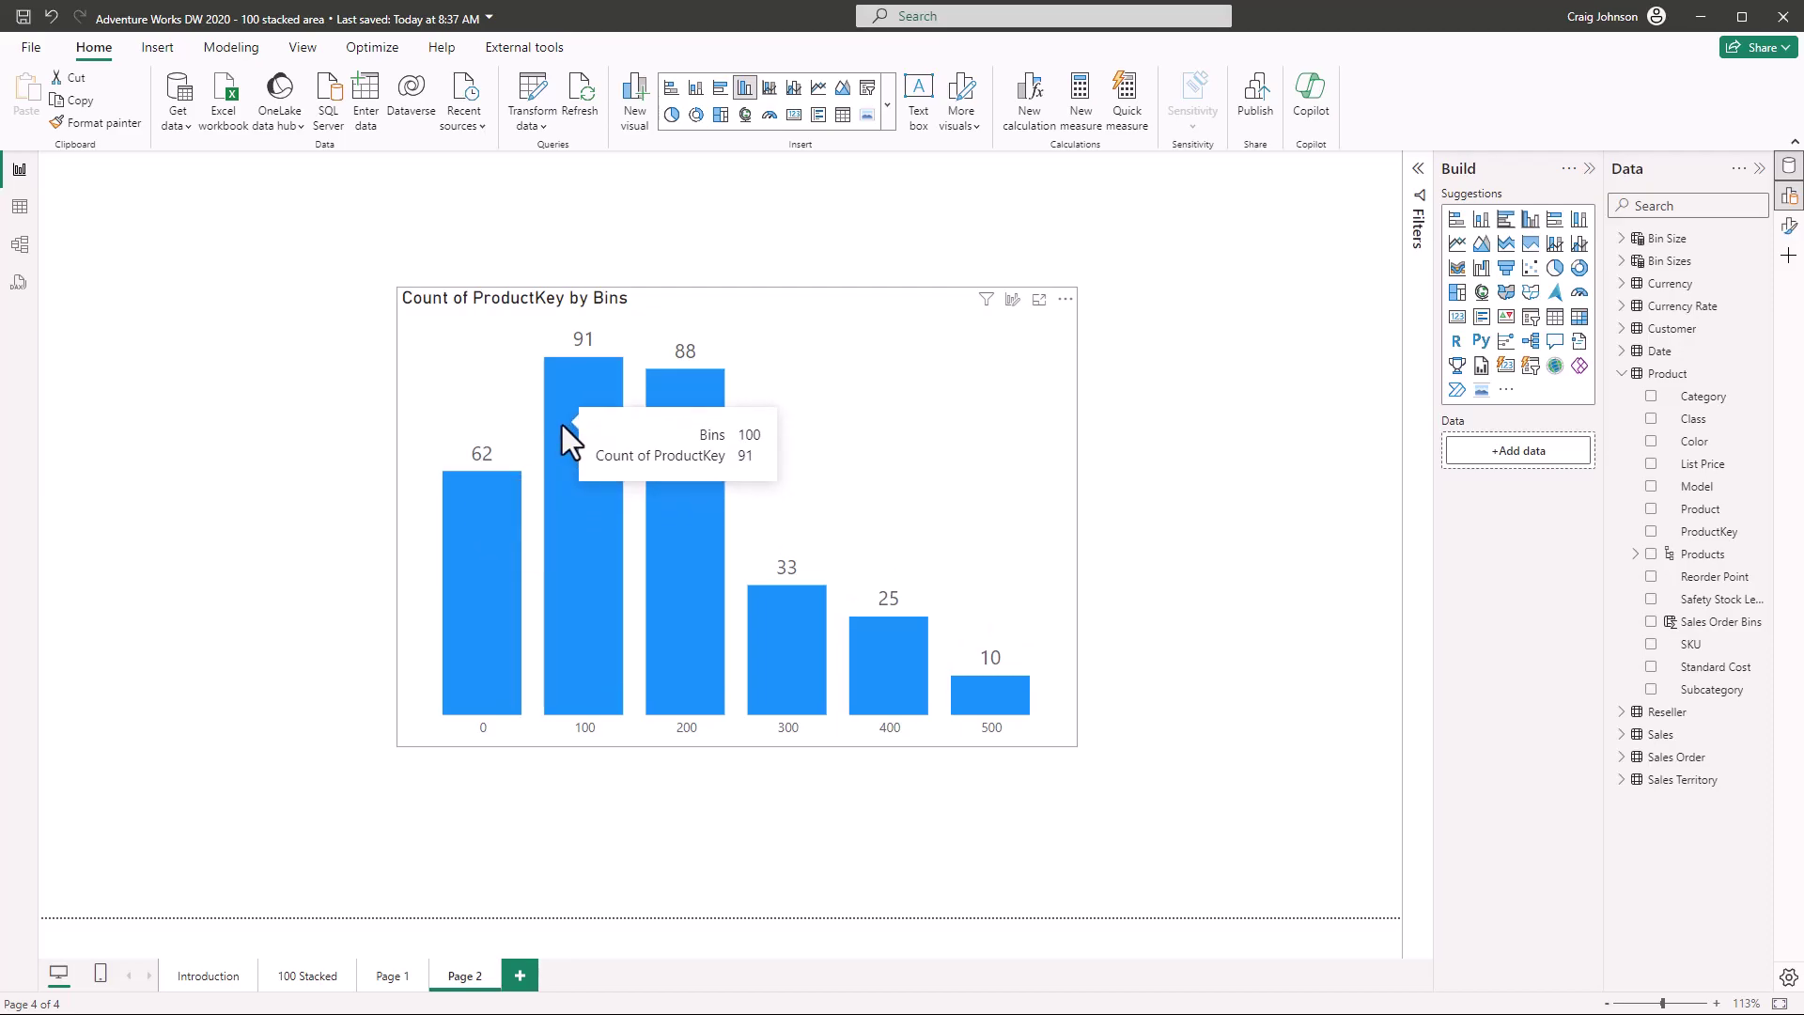
mouse_move(689, 430)
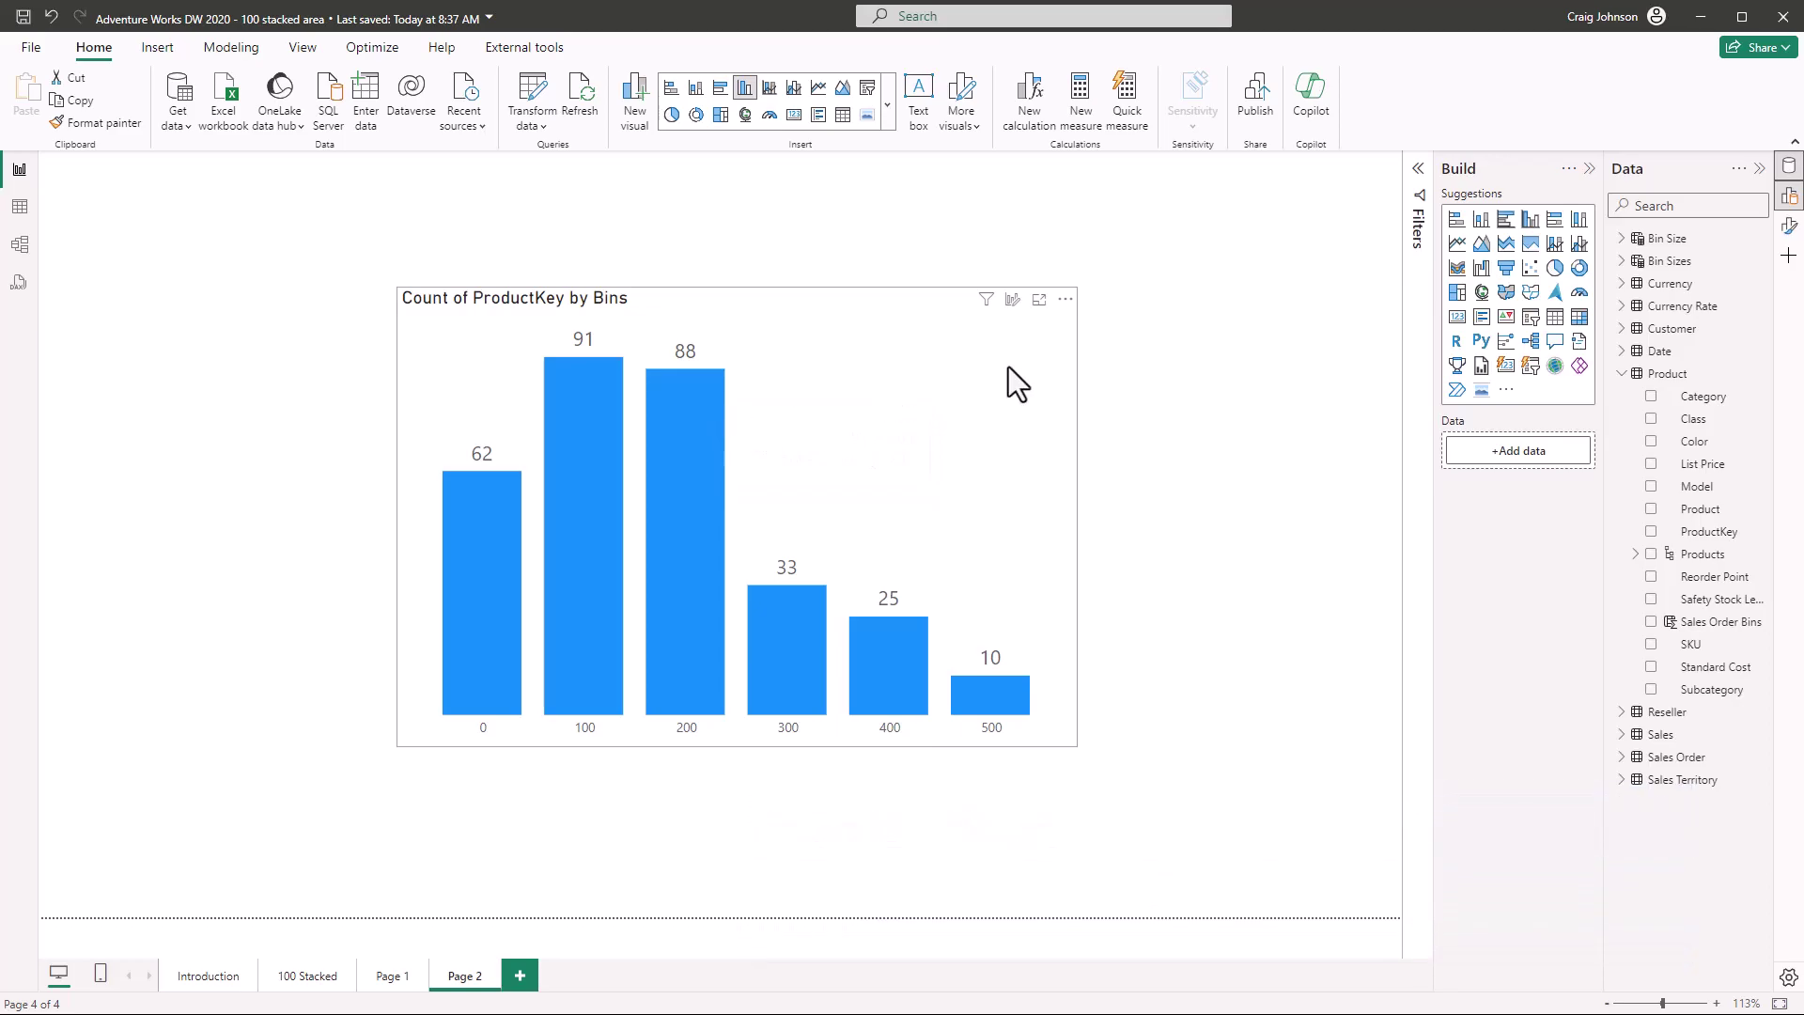
left_click(1687, 383)
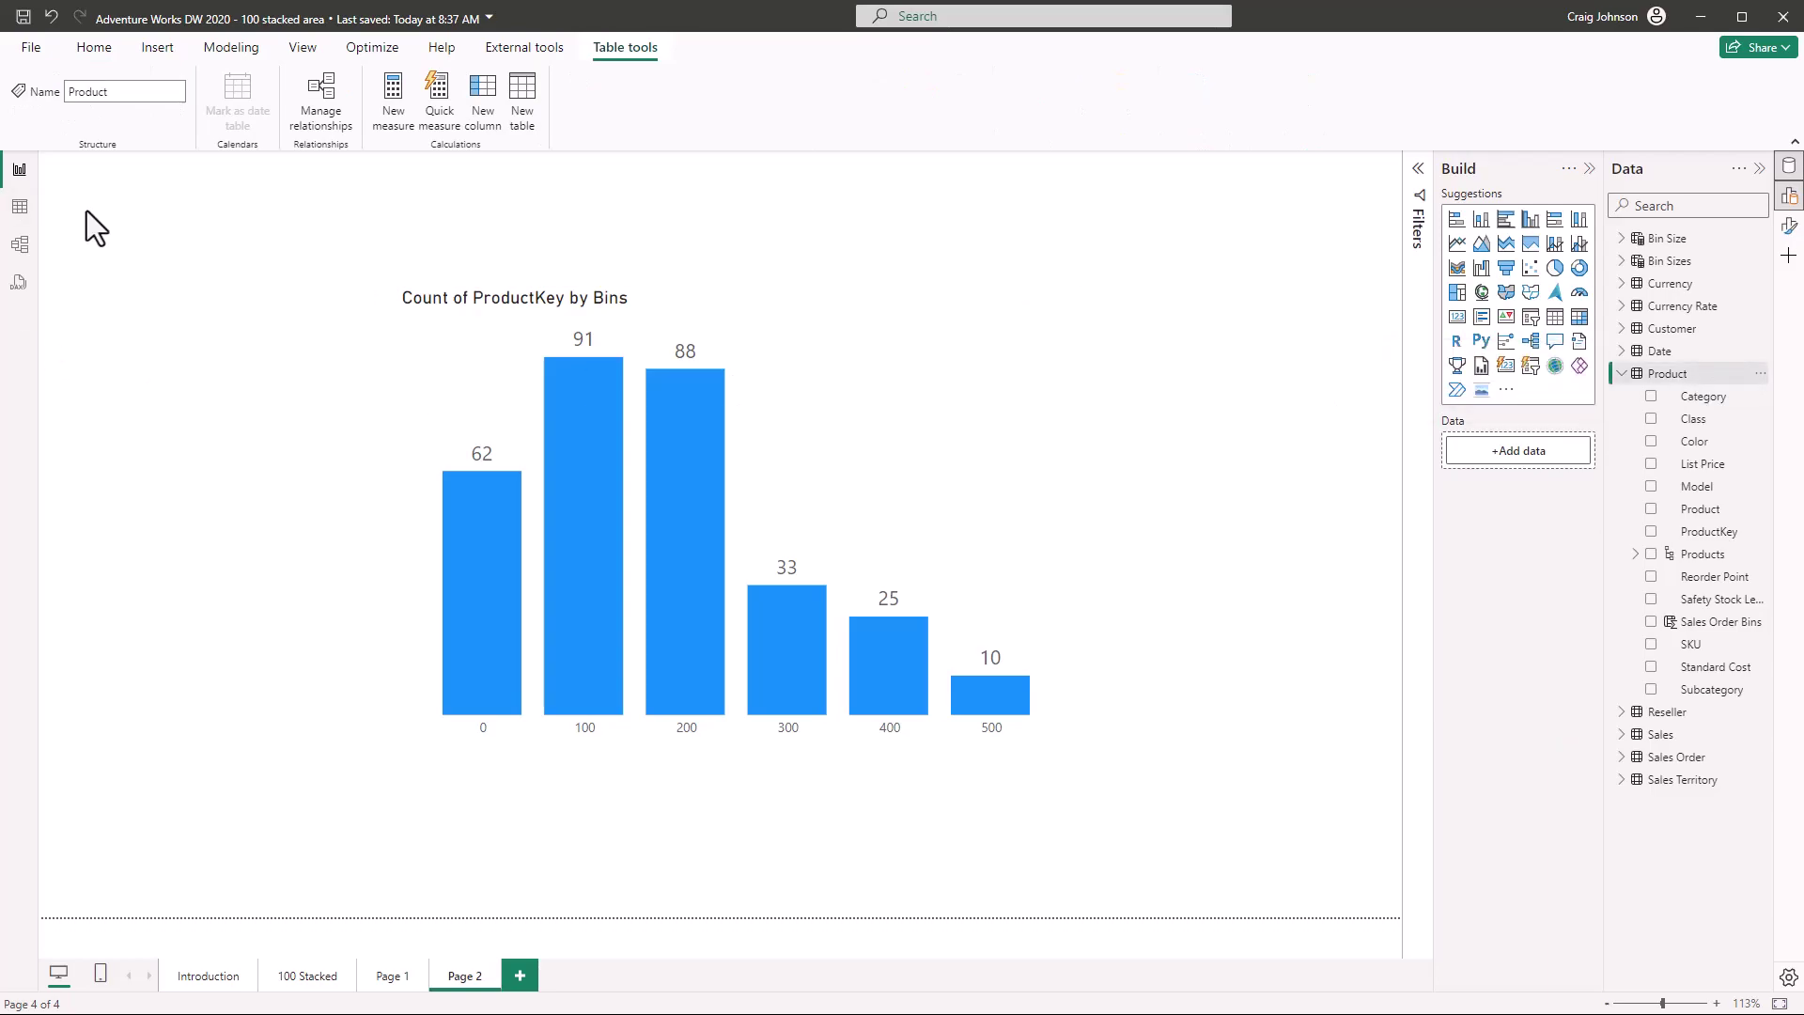
left_click(21, 209)
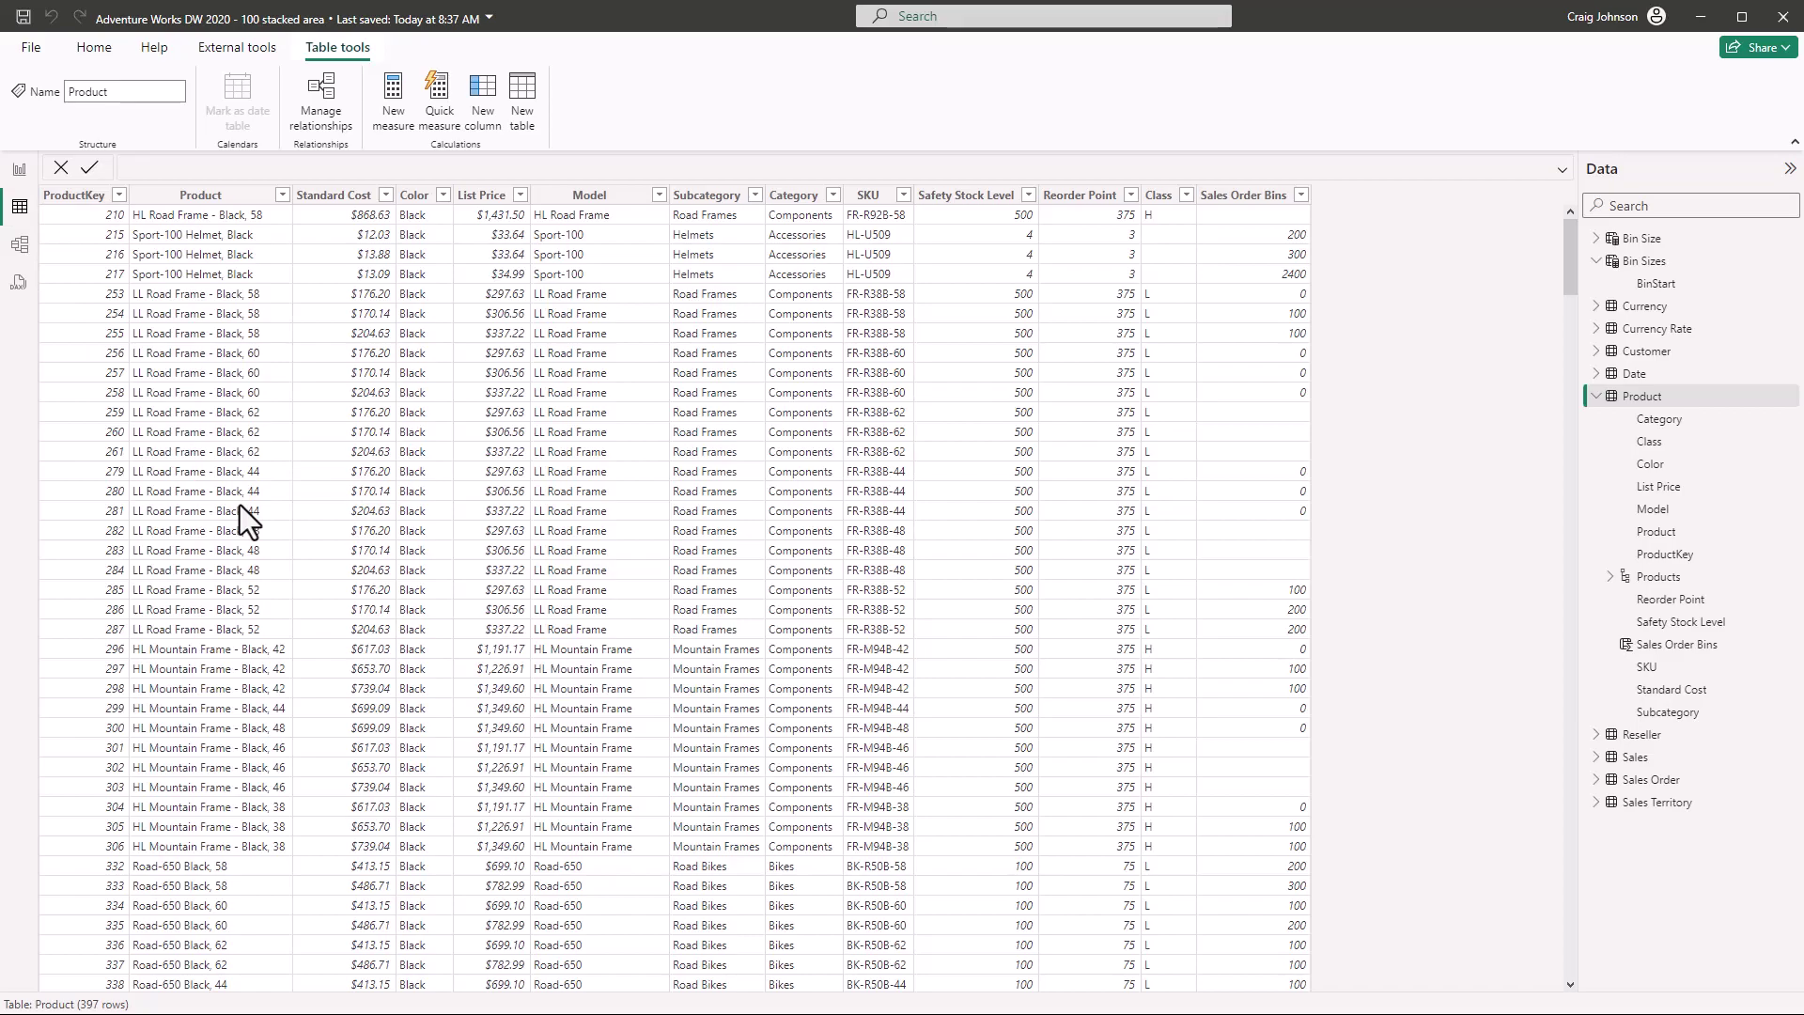
left_click(21, 171)
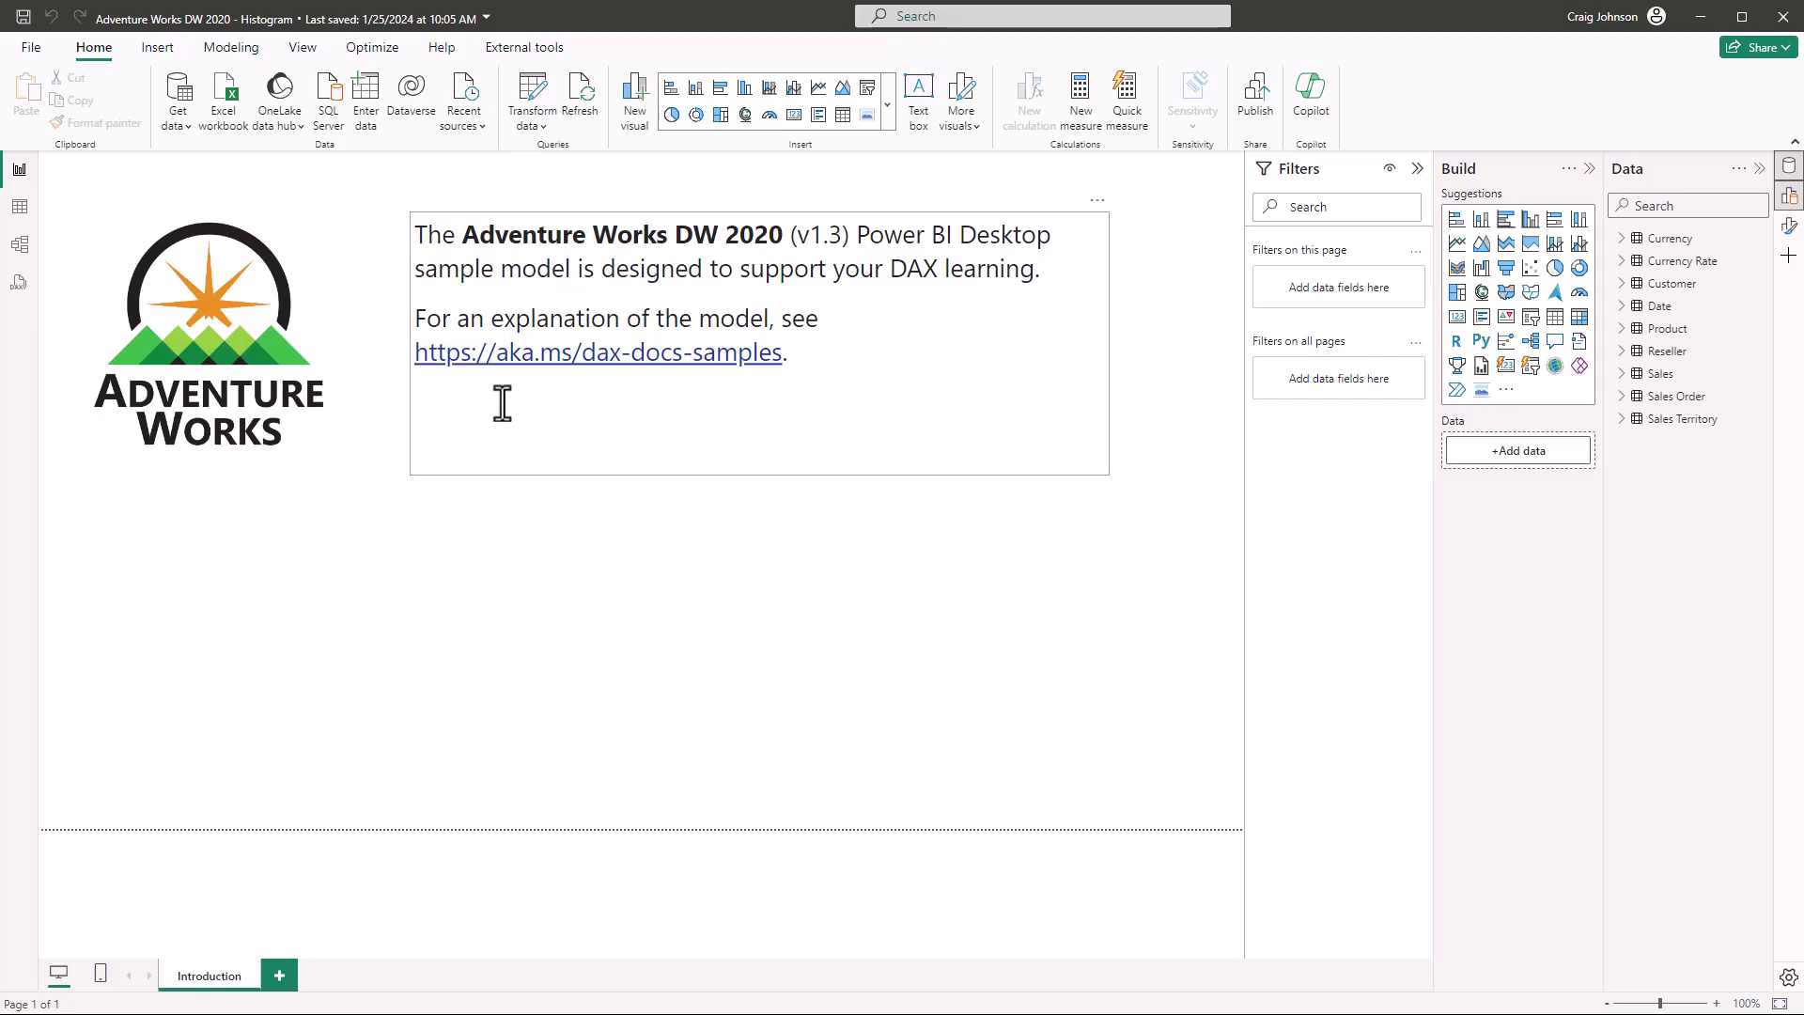
- Add a new report page and name it Histogram
left_click(279, 977)
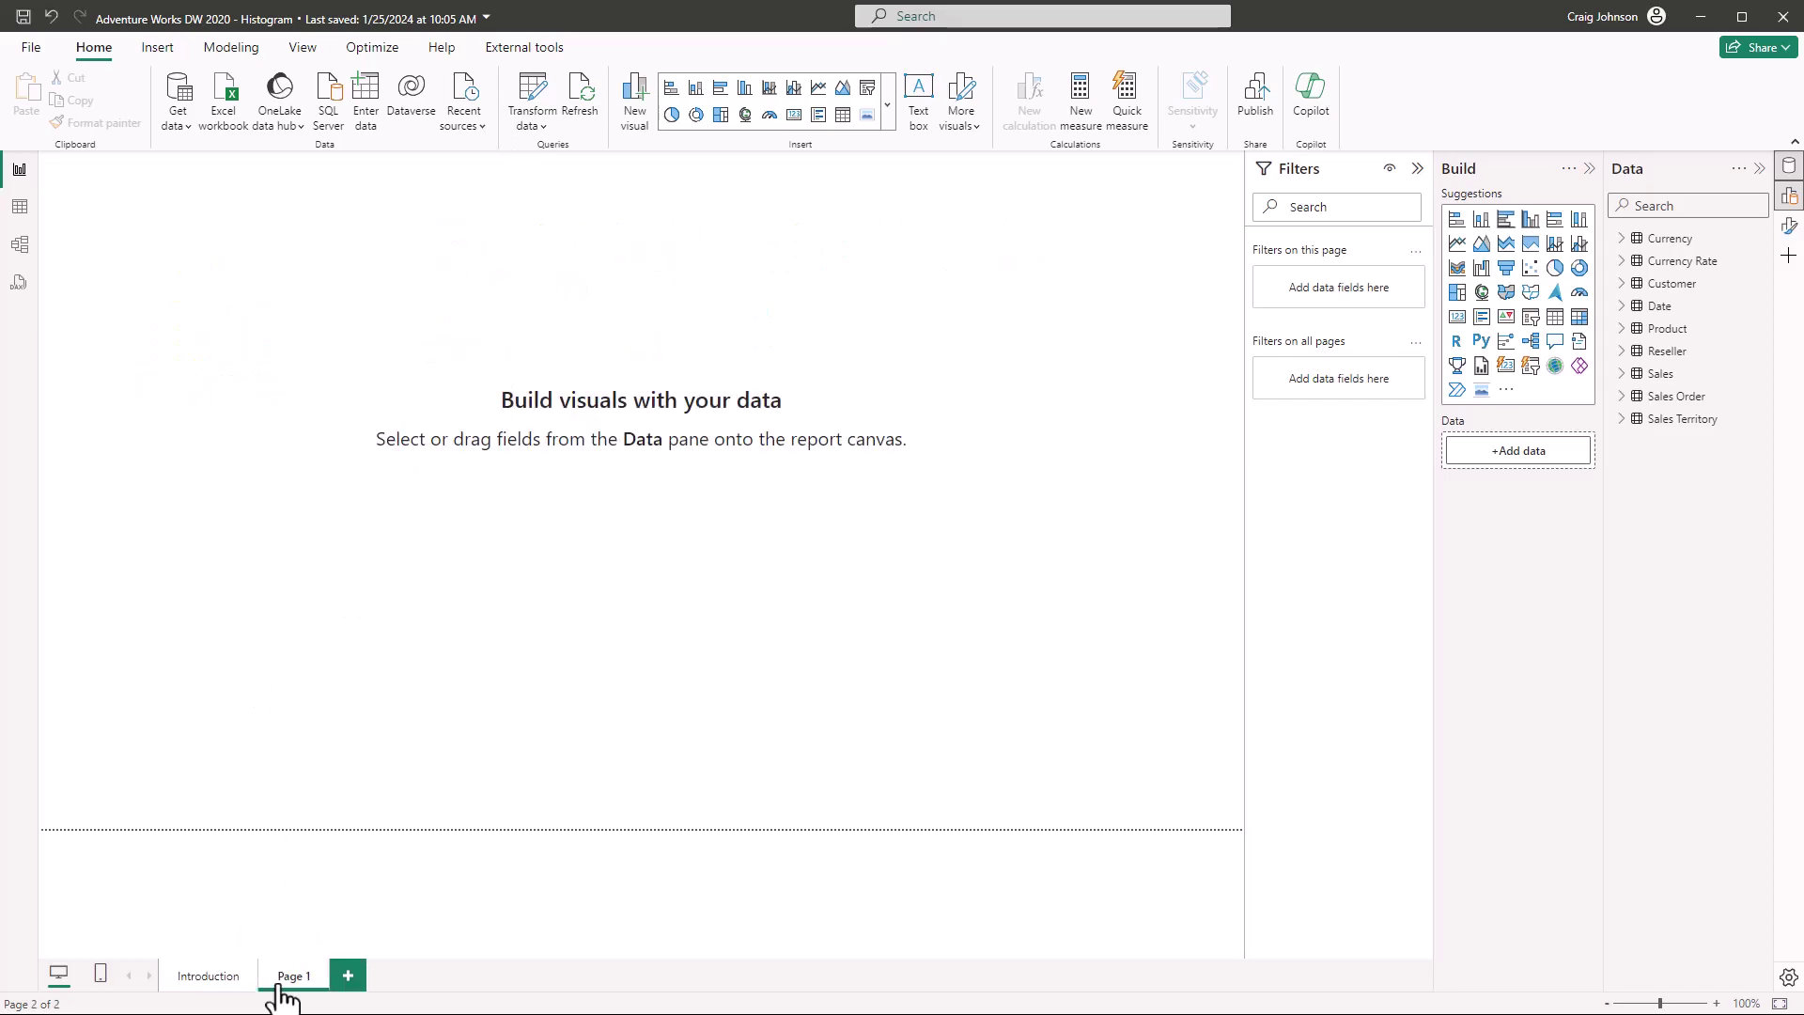
right_click(290, 976)
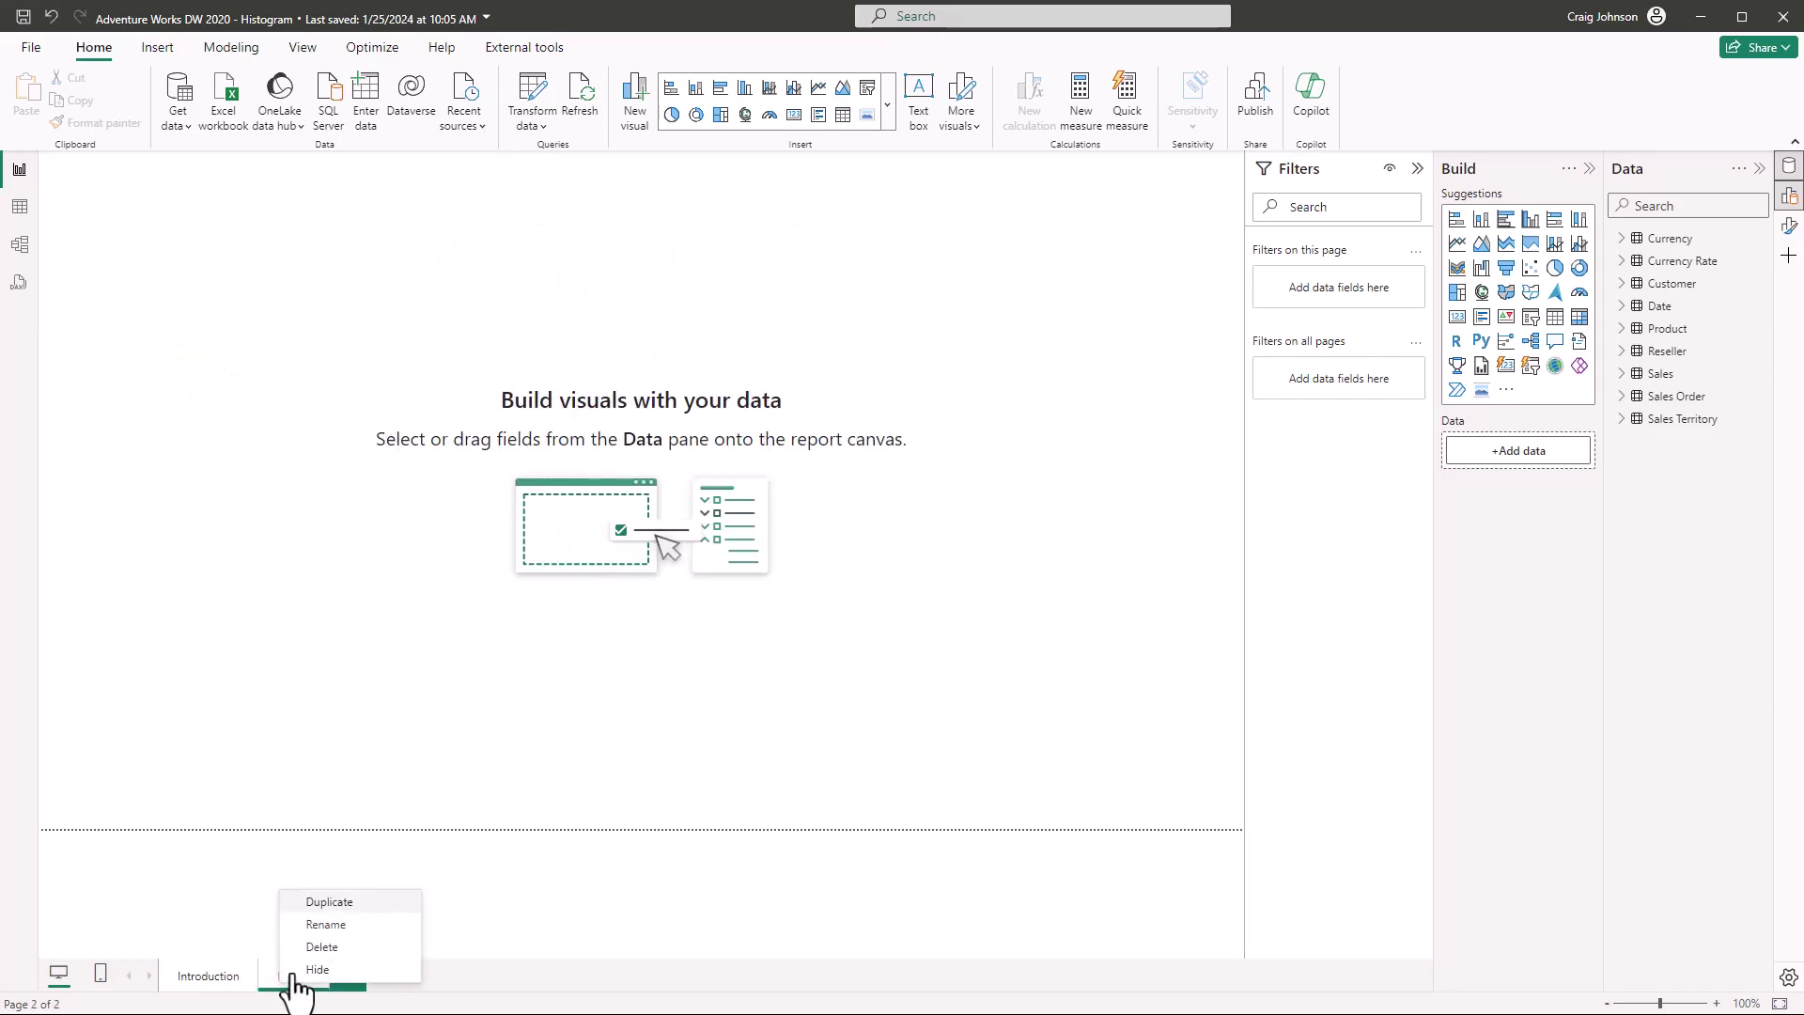
left_click(324, 925)
type("Histogr")
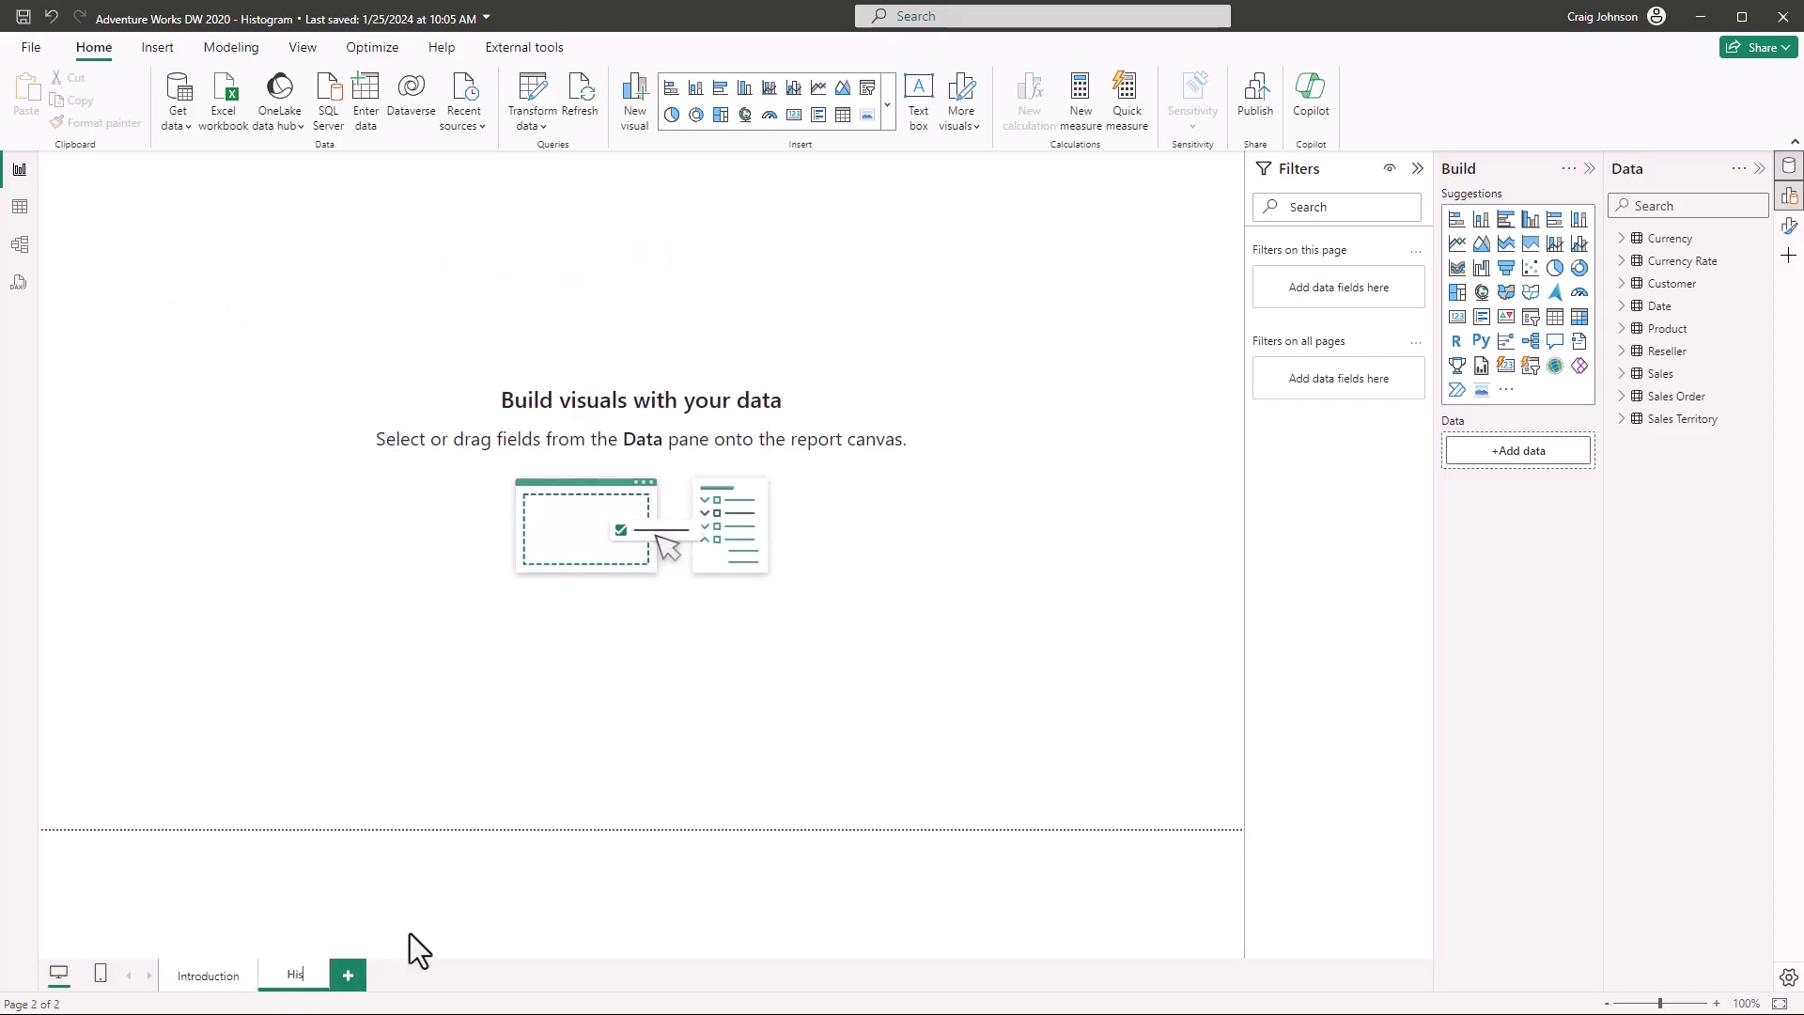
key("BackSpace")
type("ram")
key("Return")
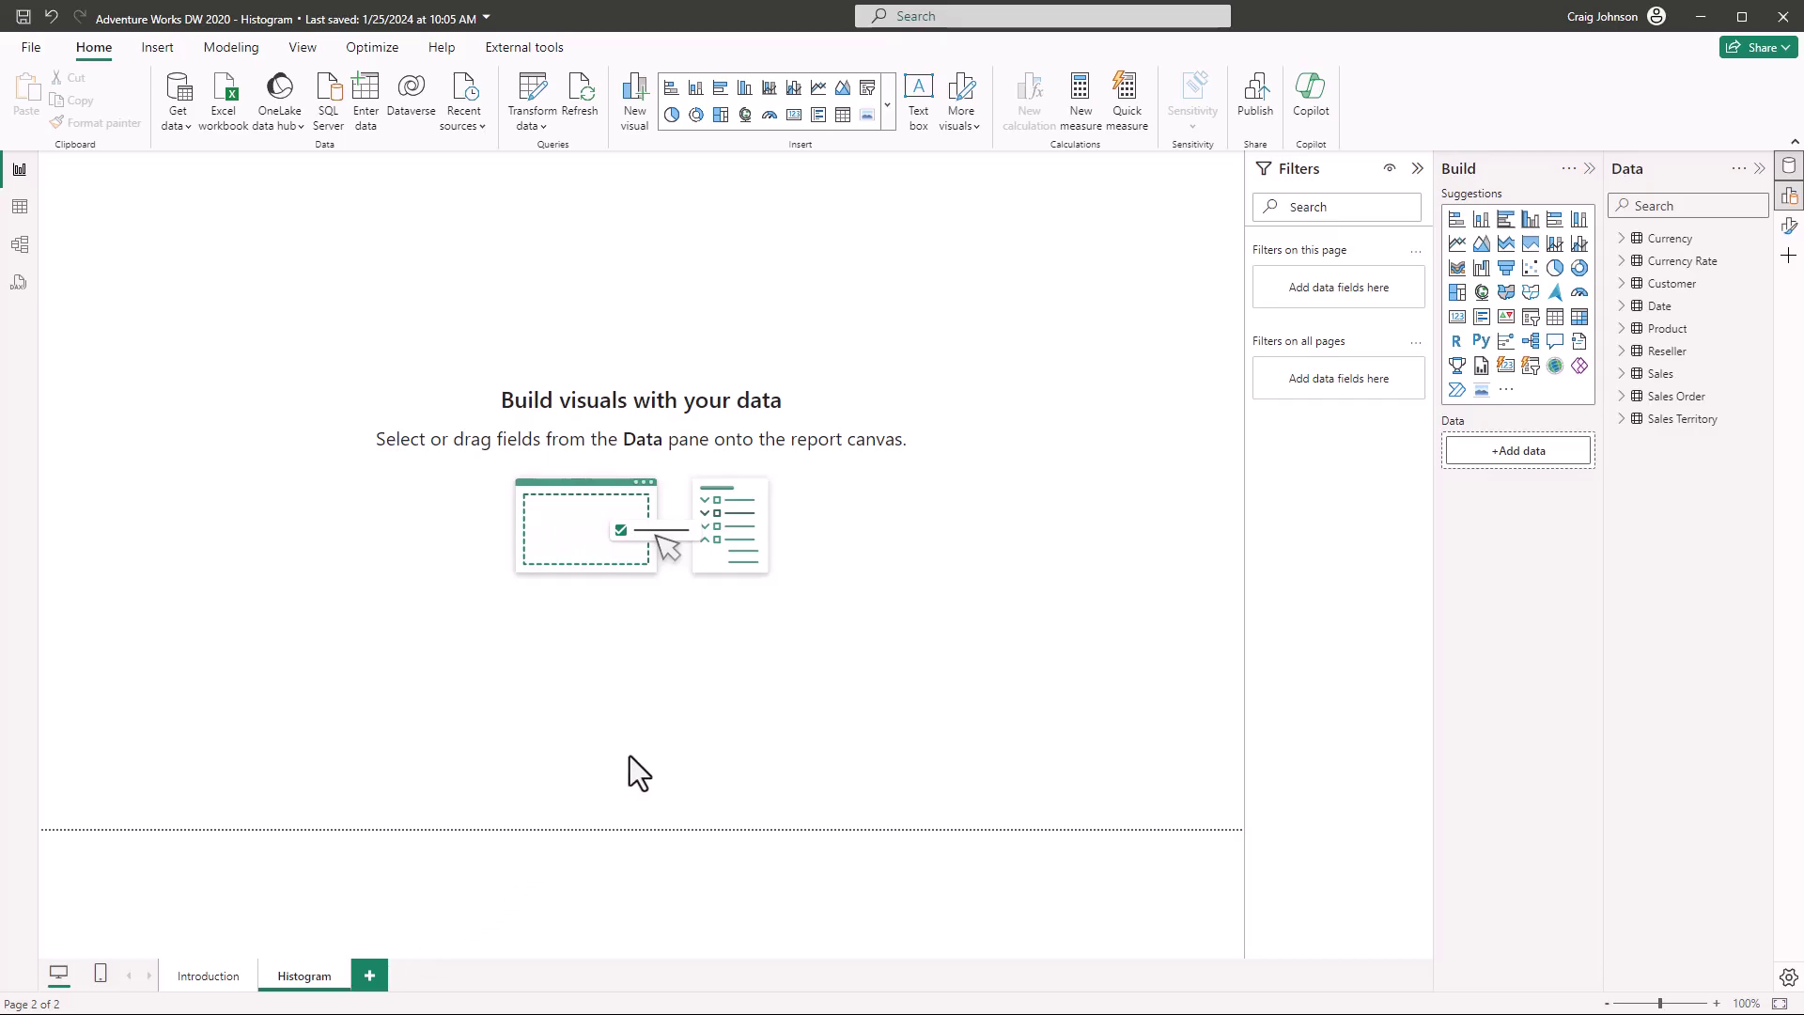
- Examine the relationships between the Sales table and the other tables in the data model diagram
left_click(20, 247)
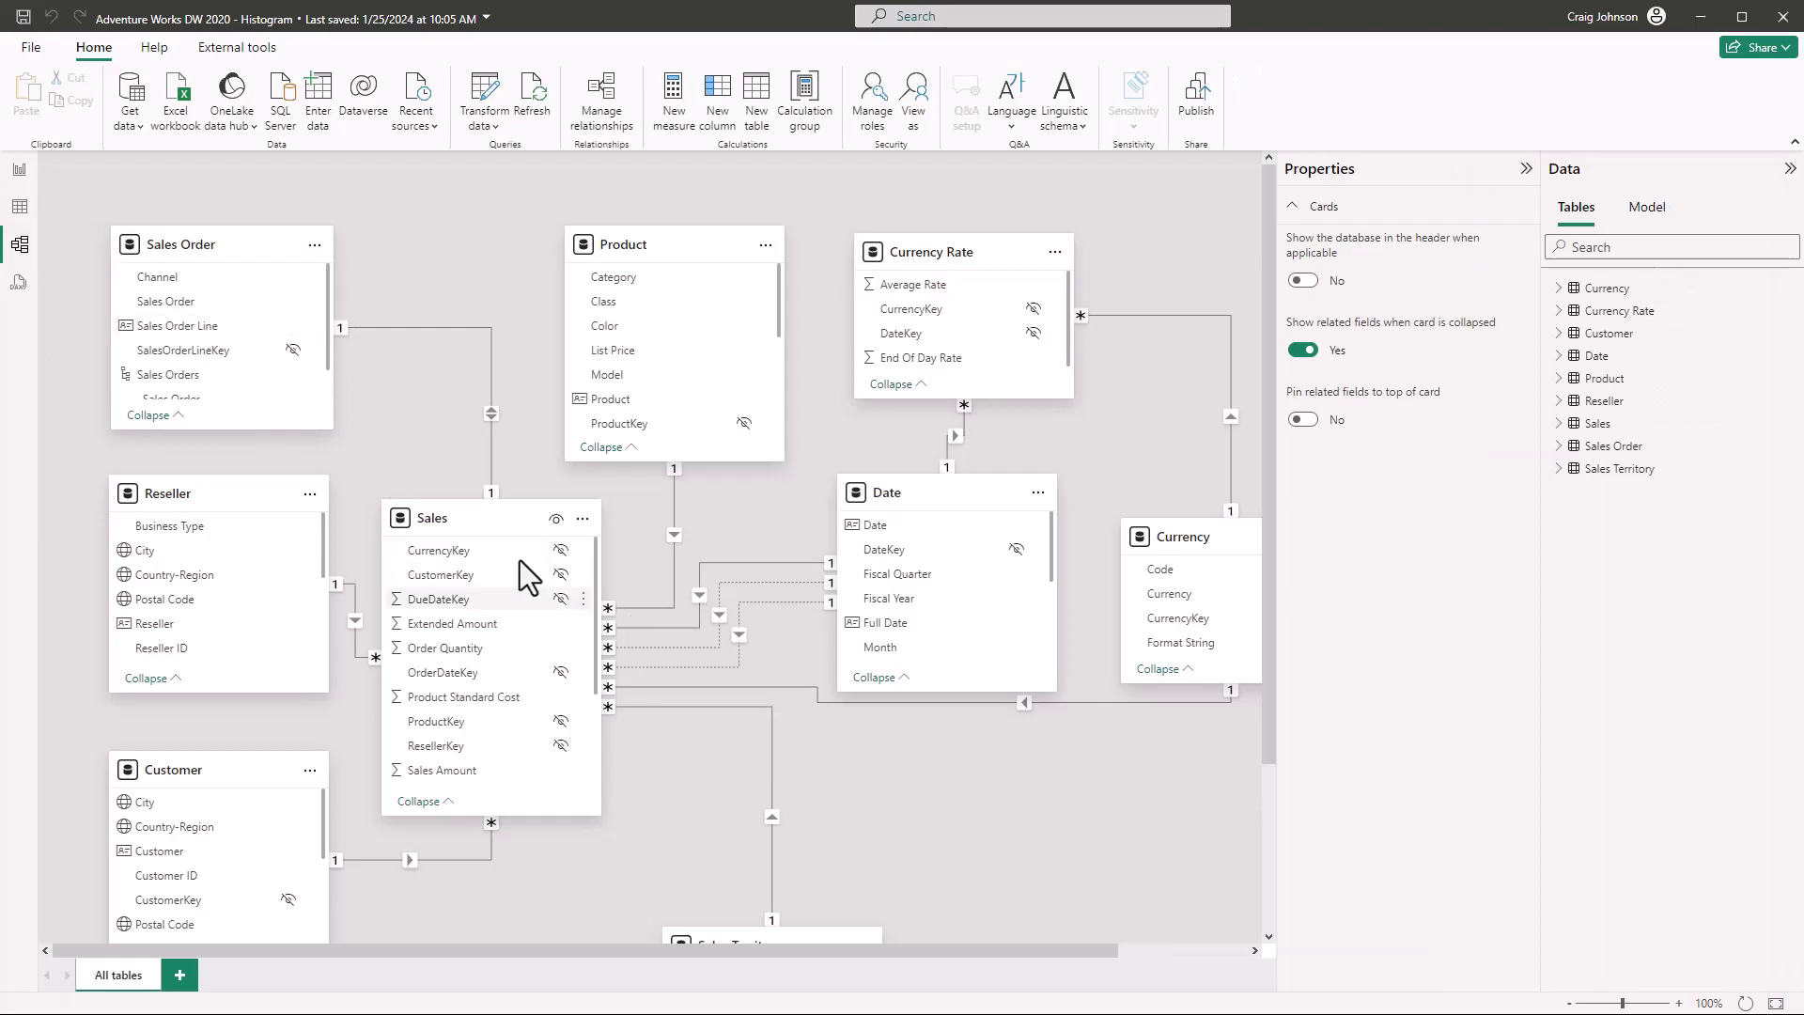
mouse_move(475, 520)
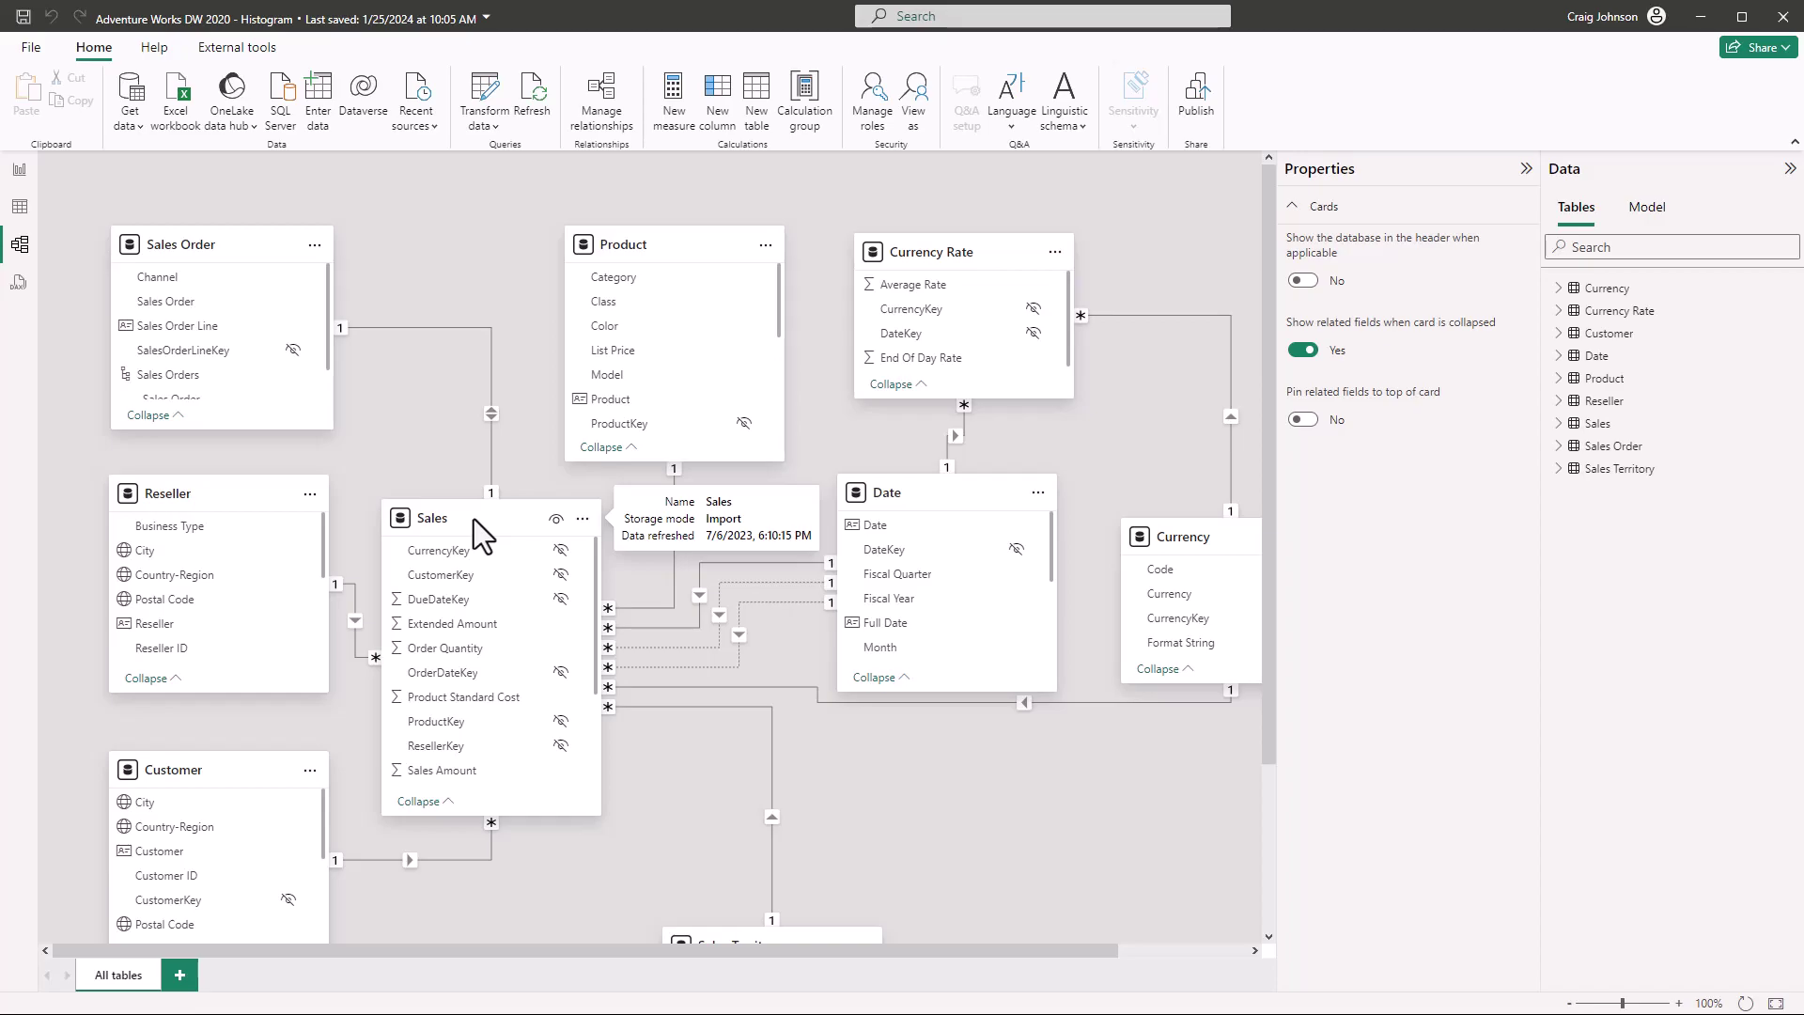
scroll(475, 519, "down", 2)
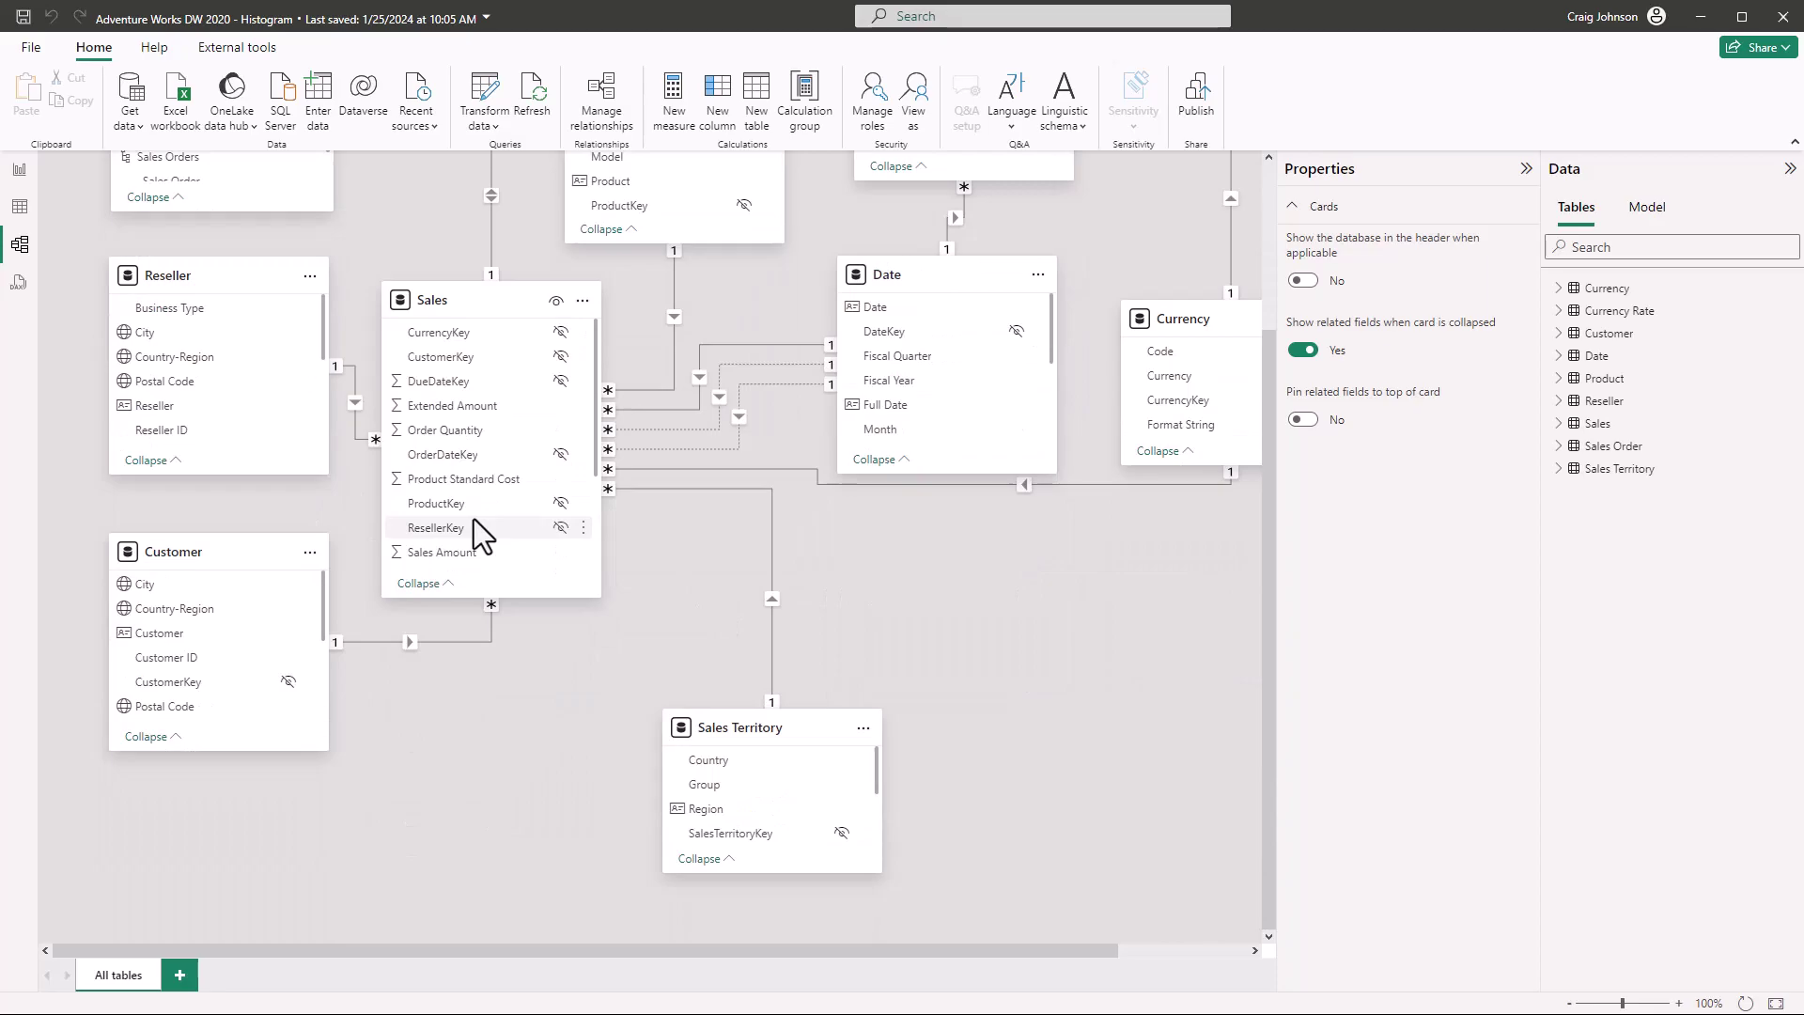
scroll(473, 518, "up", 2)
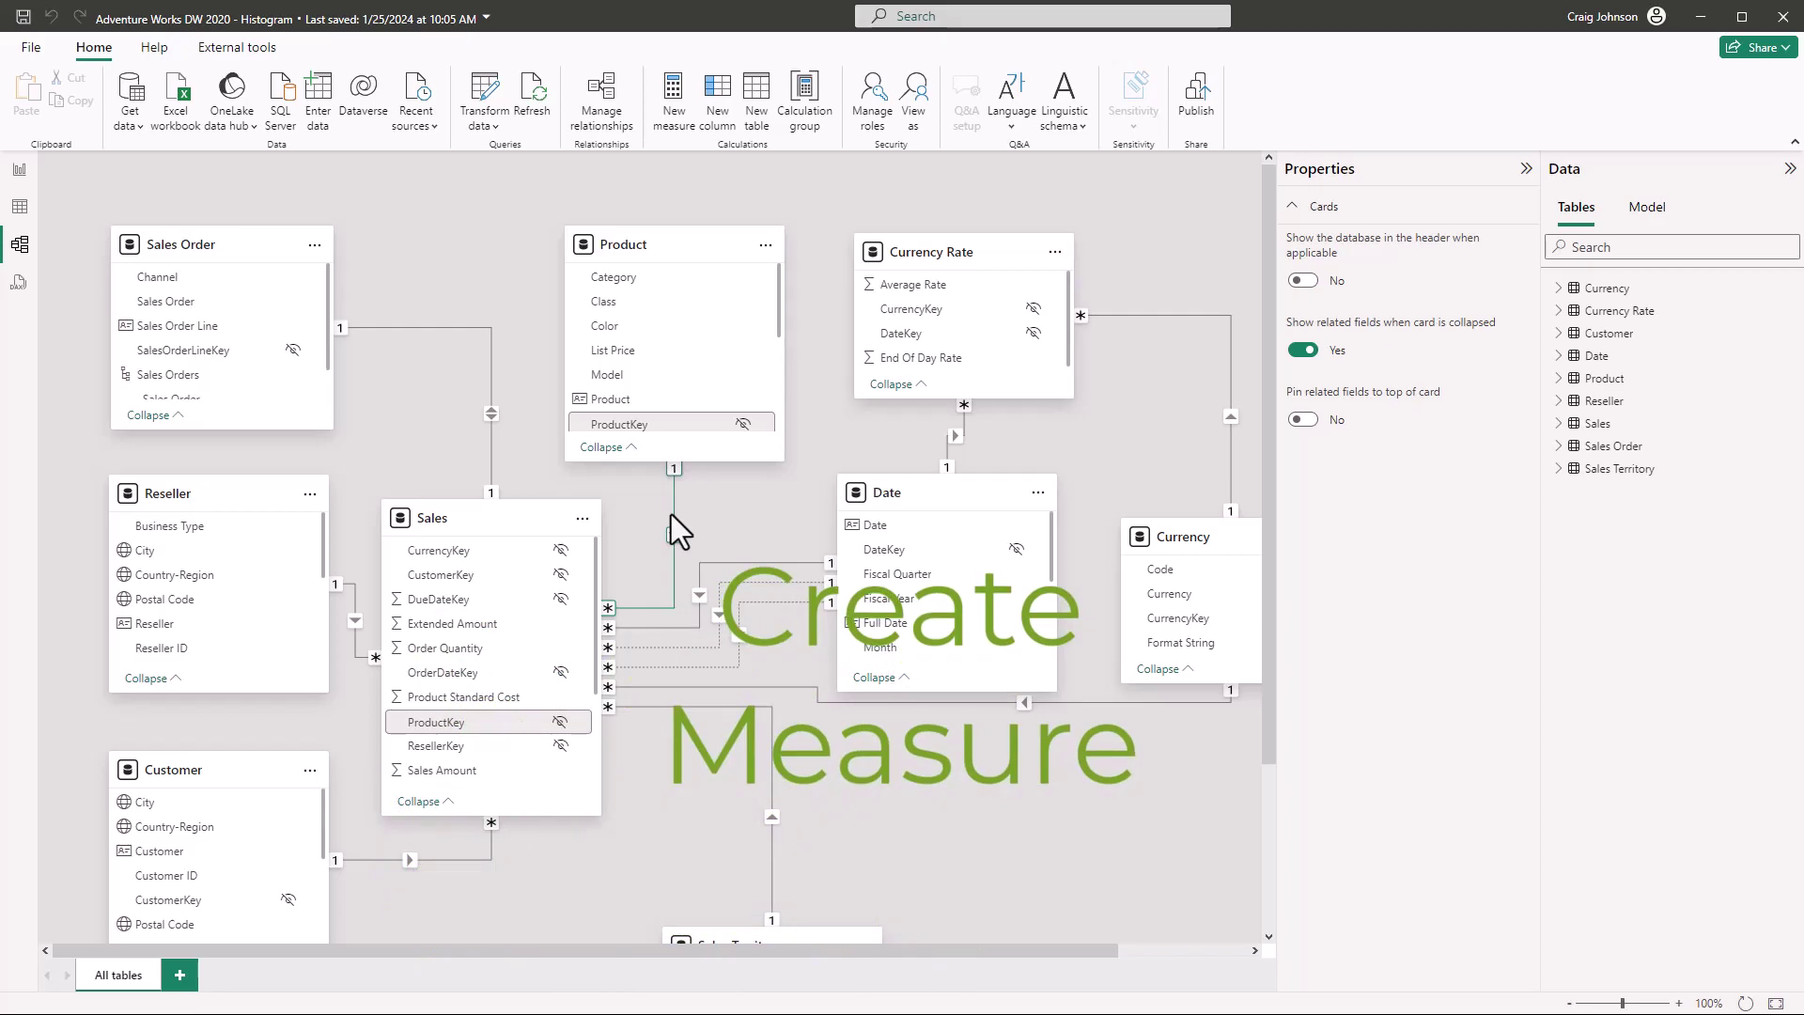
- Open the Sales table's data and start a new measure named Number of Sales Orders in it
left_click(22, 171)
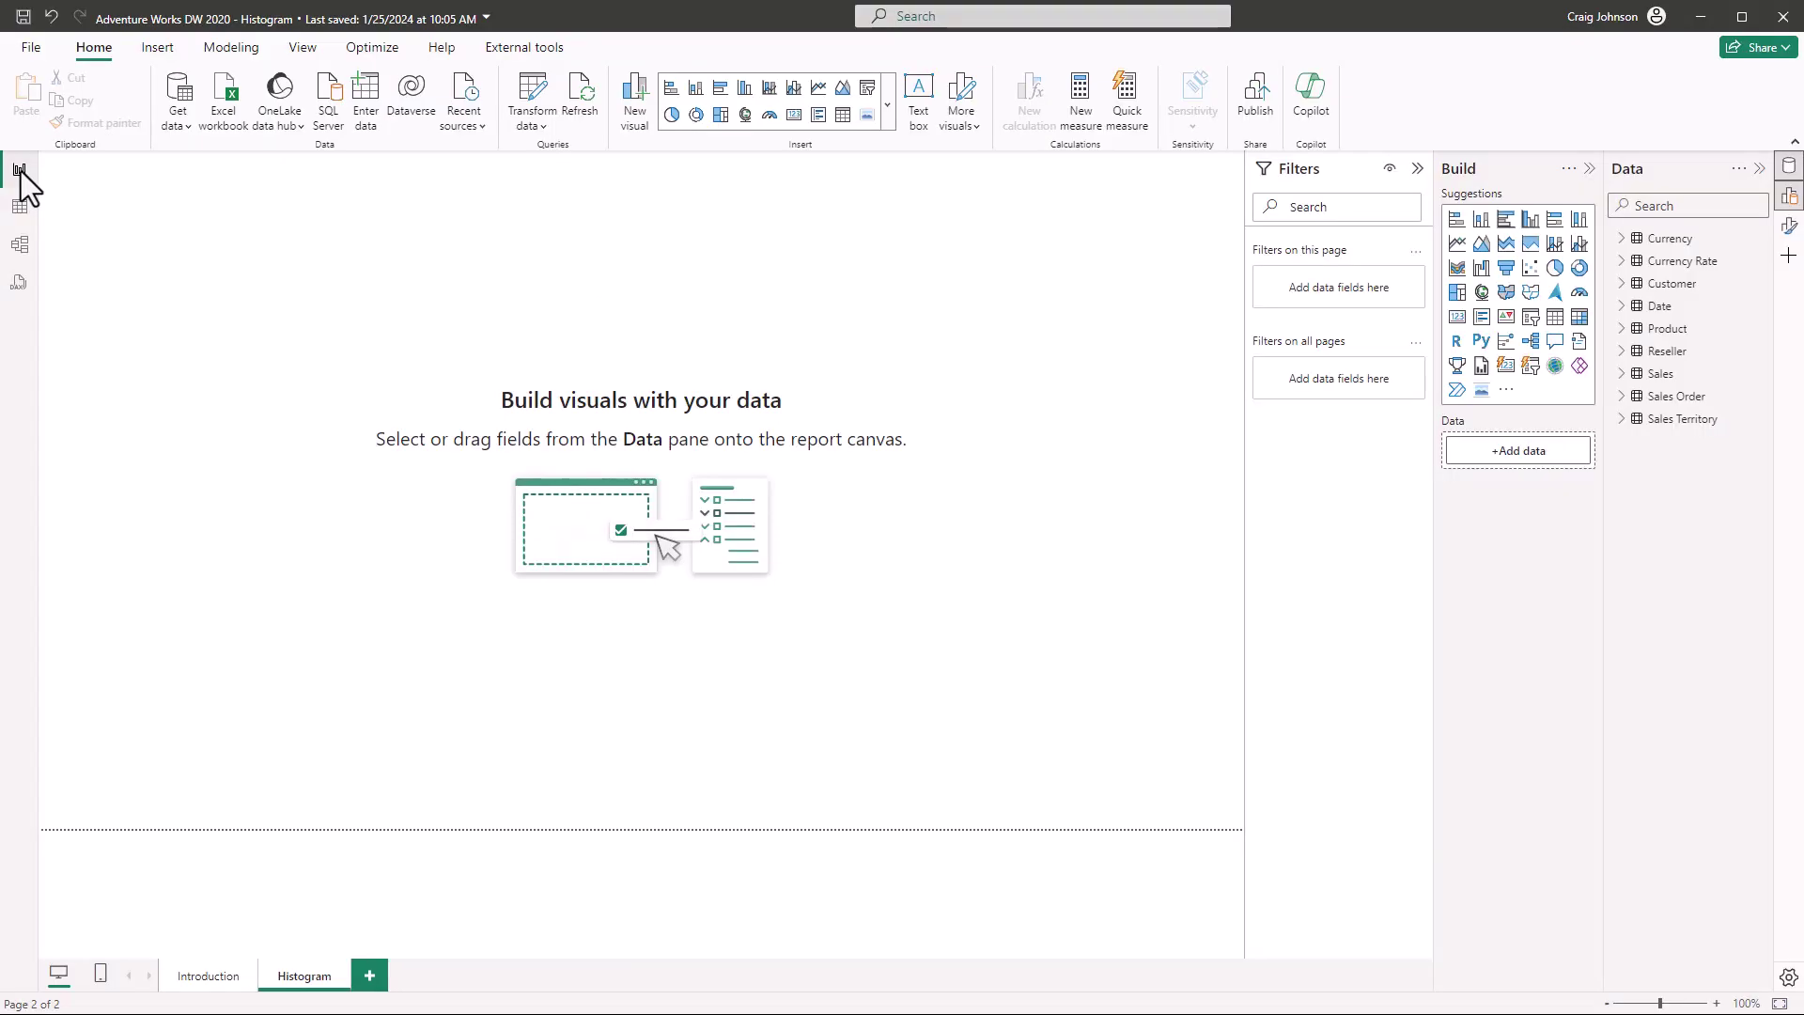
left_click(1625, 377)
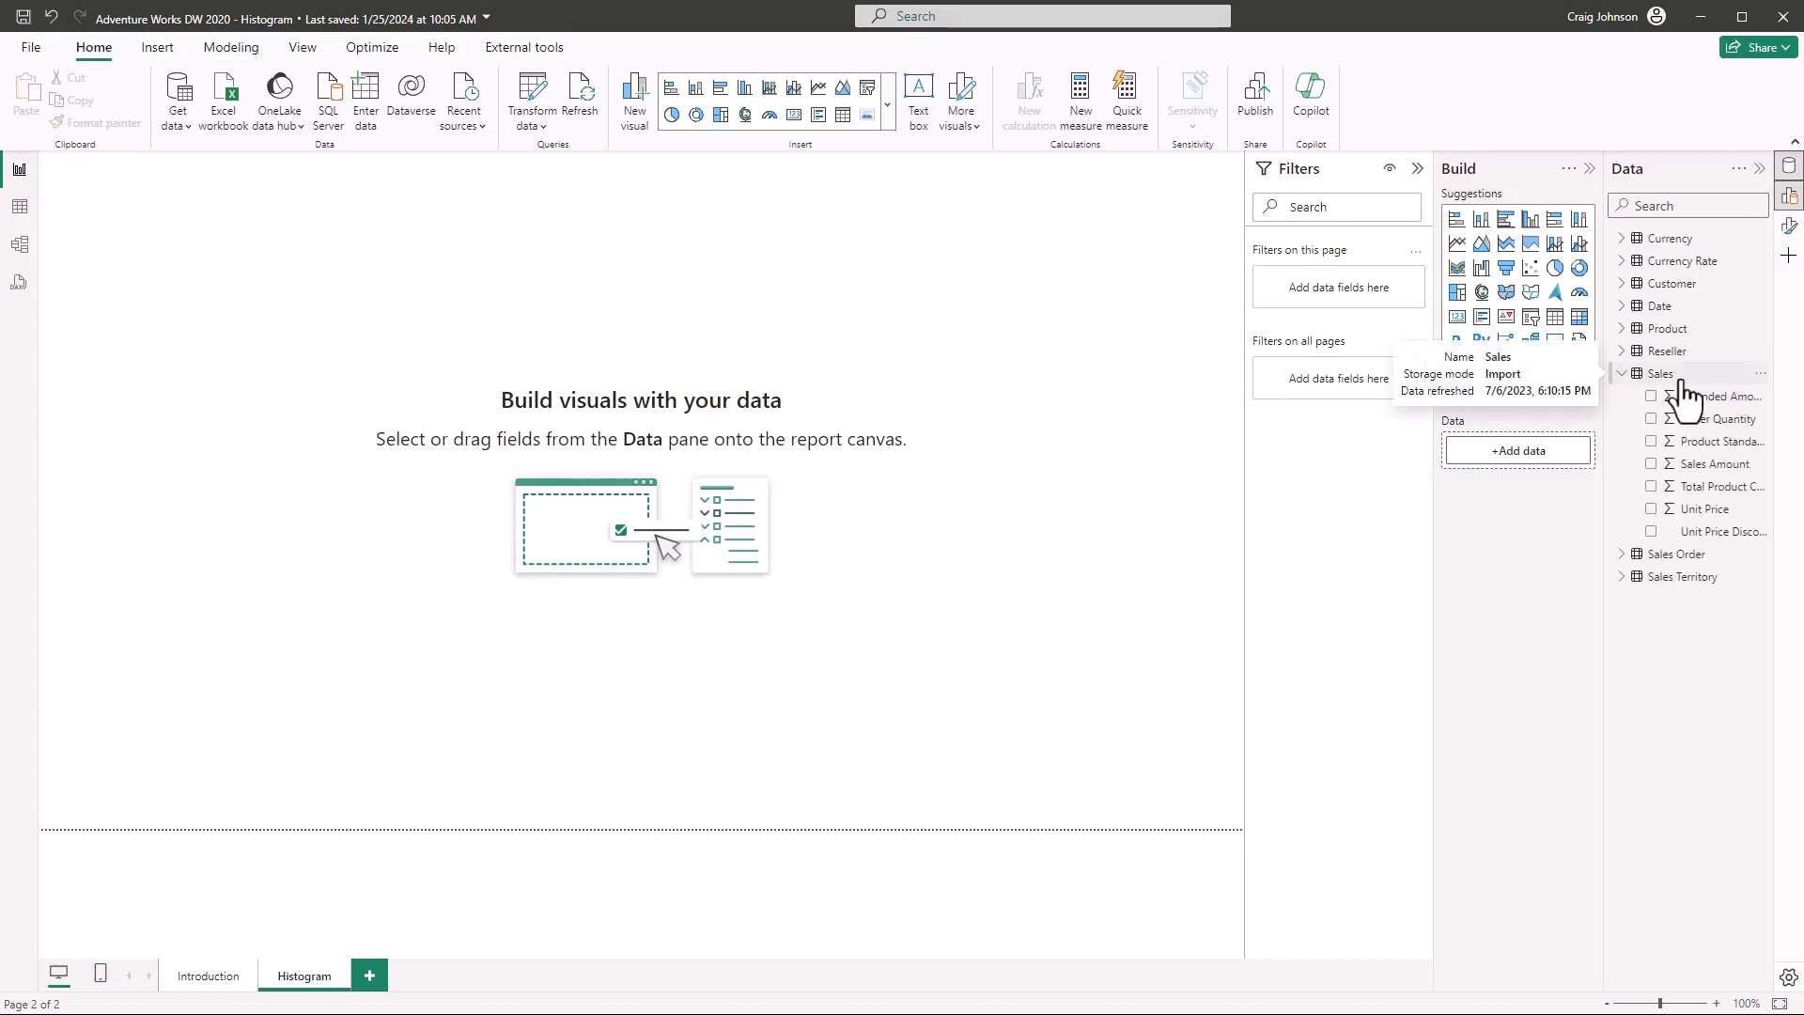
left_click(22, 210)
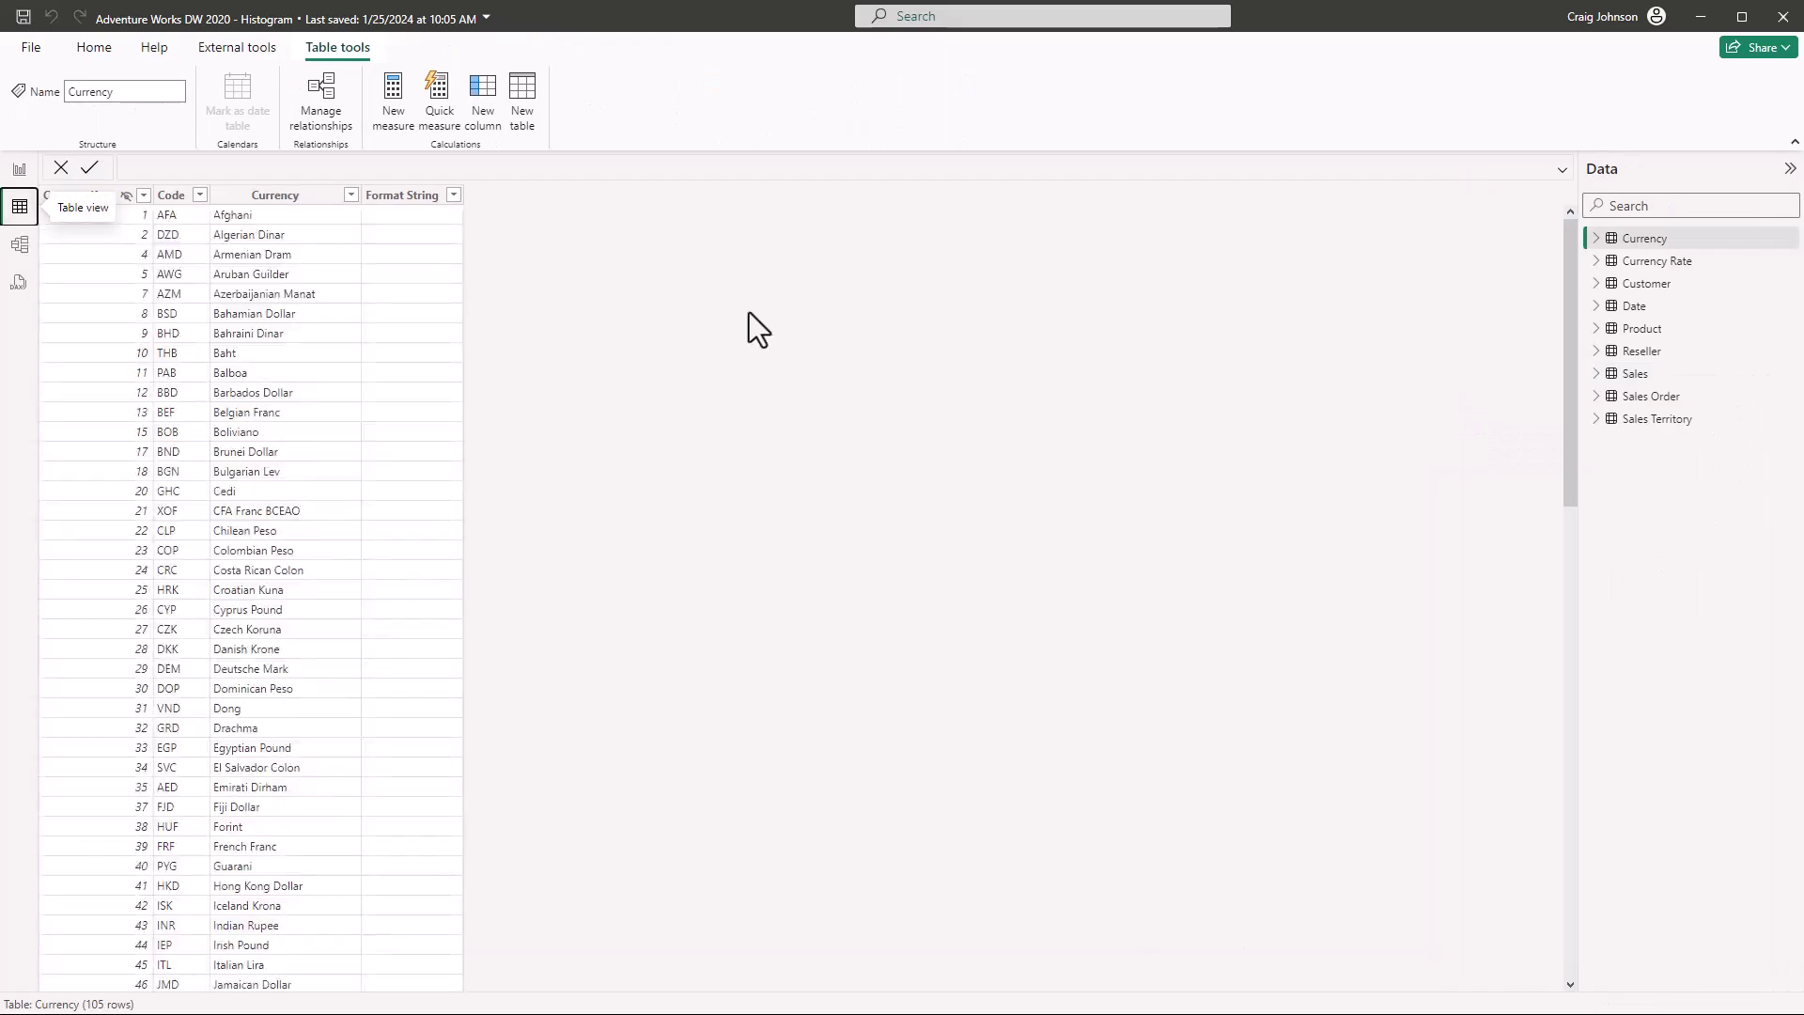
left_click(1636, 377)
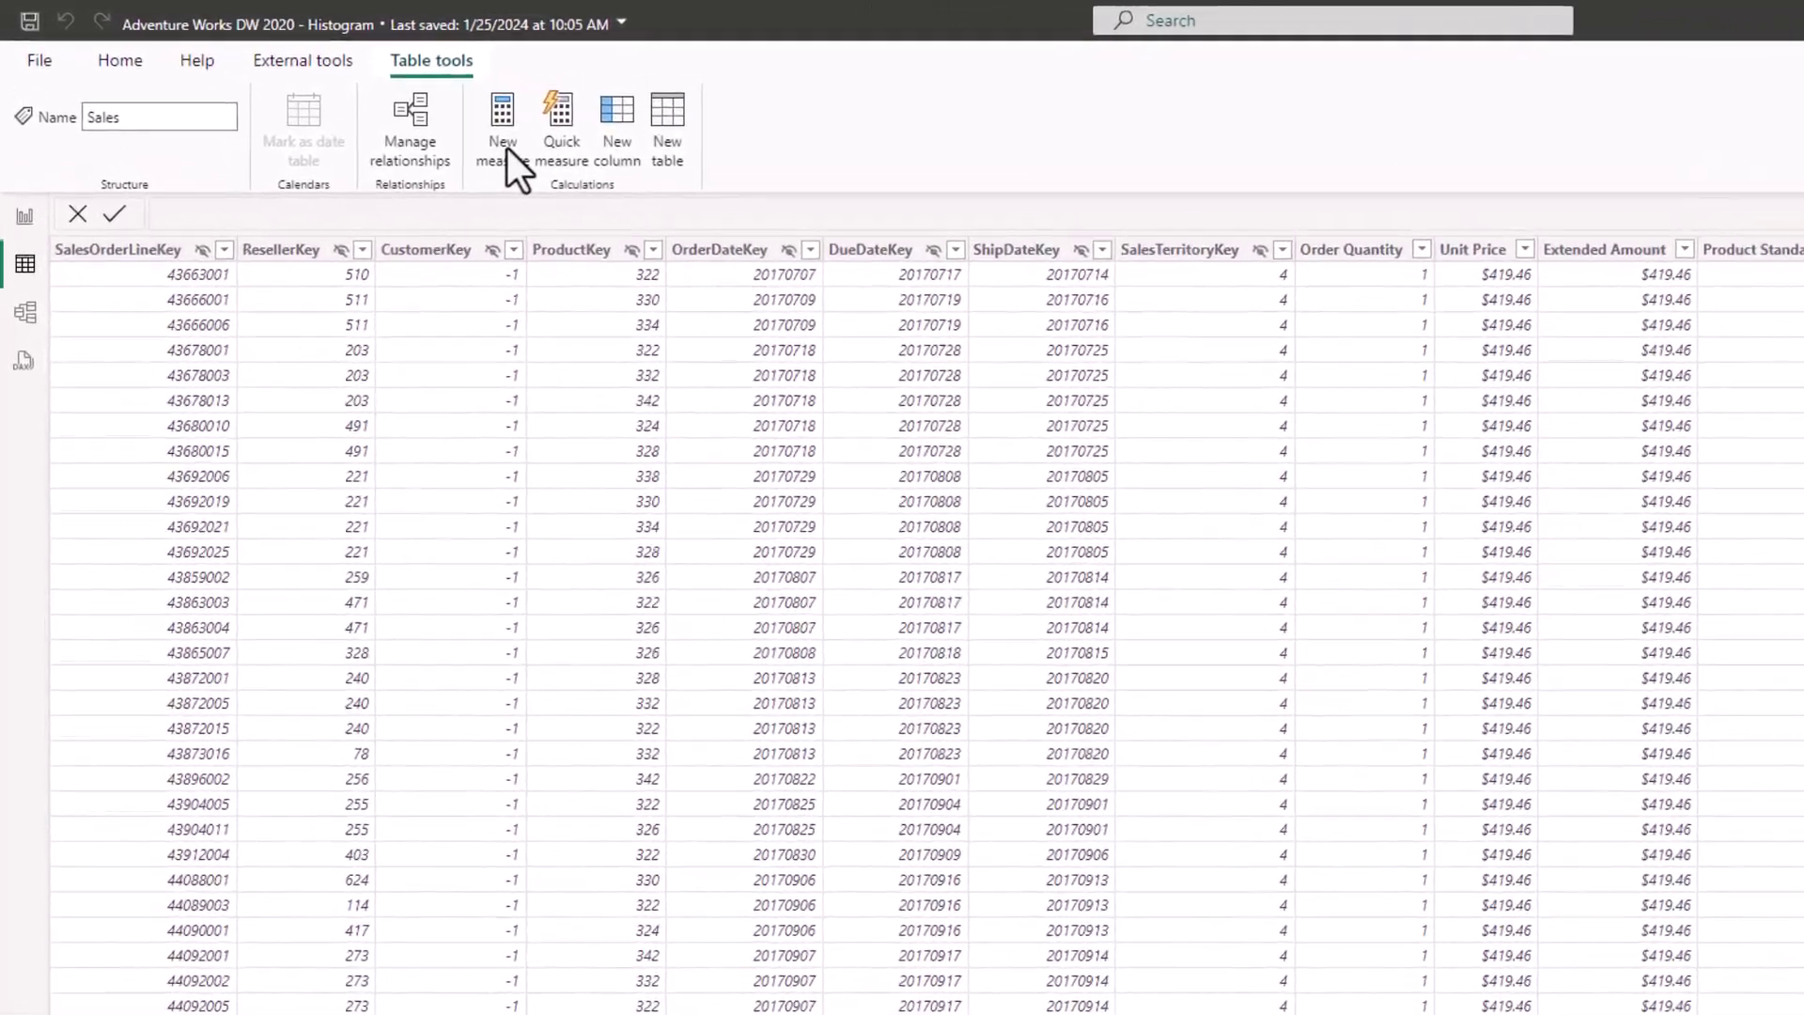
left_click(507, 149)
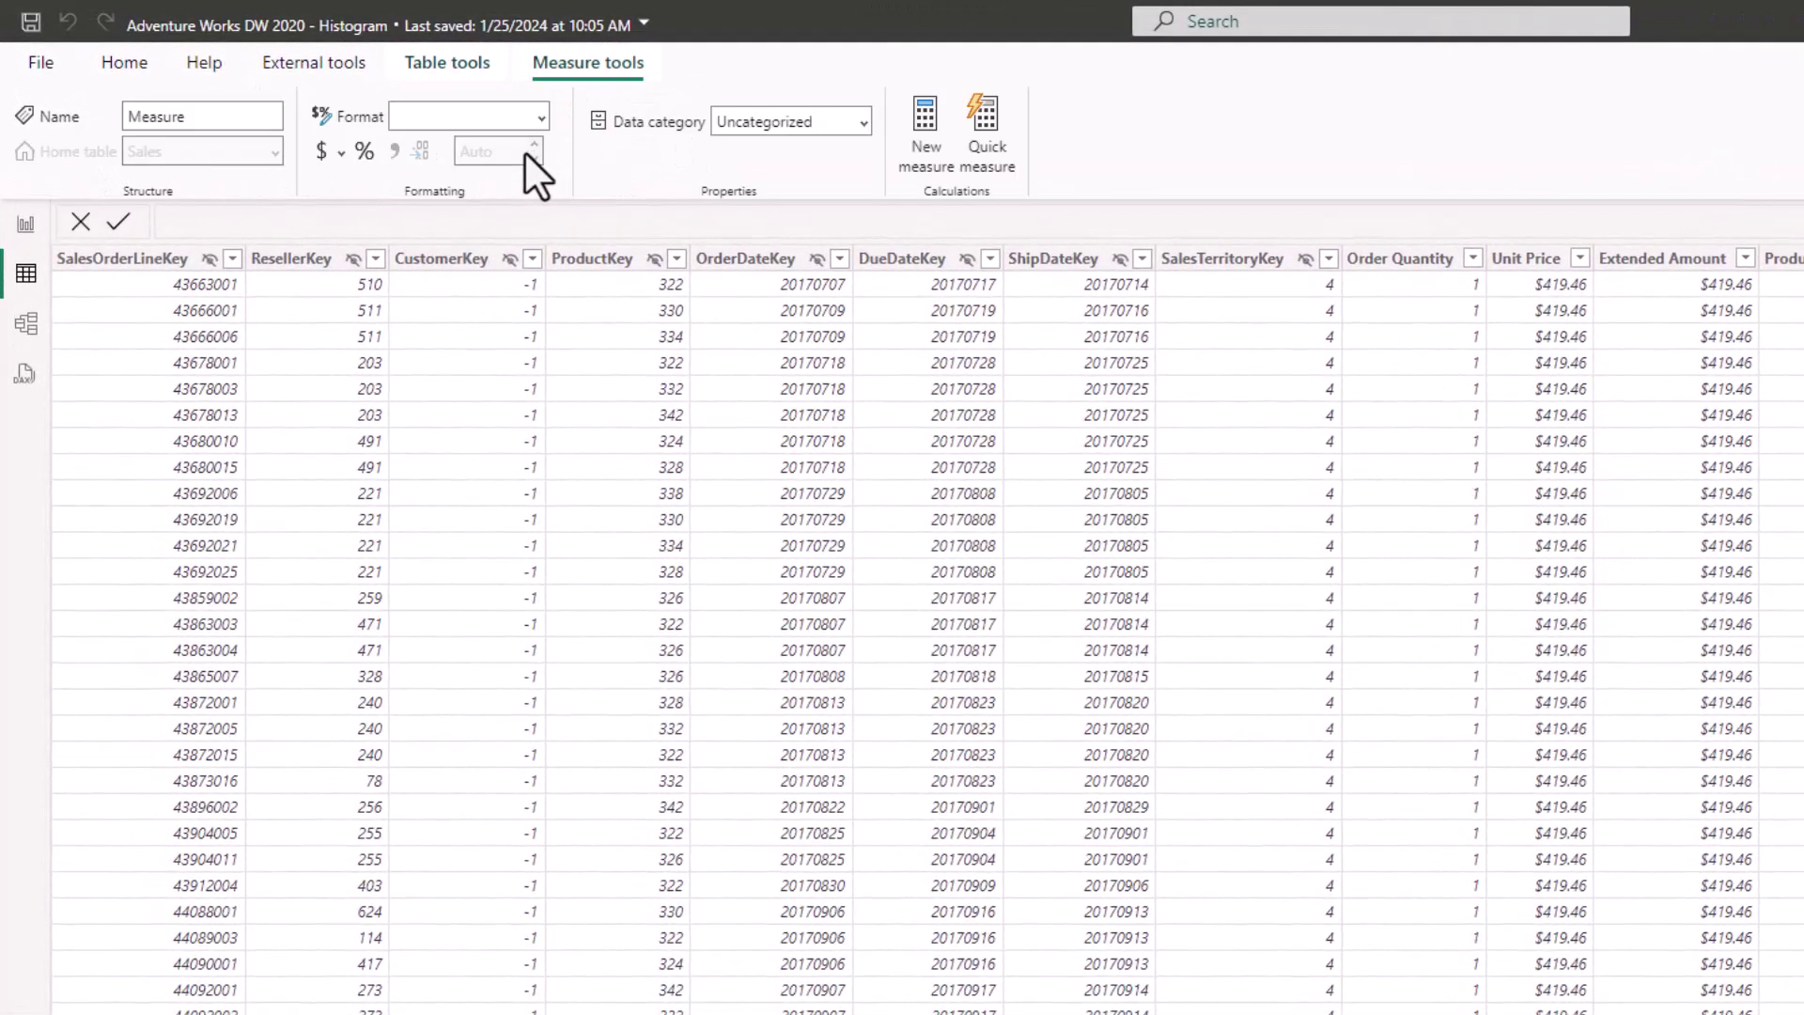
type("Number of ")
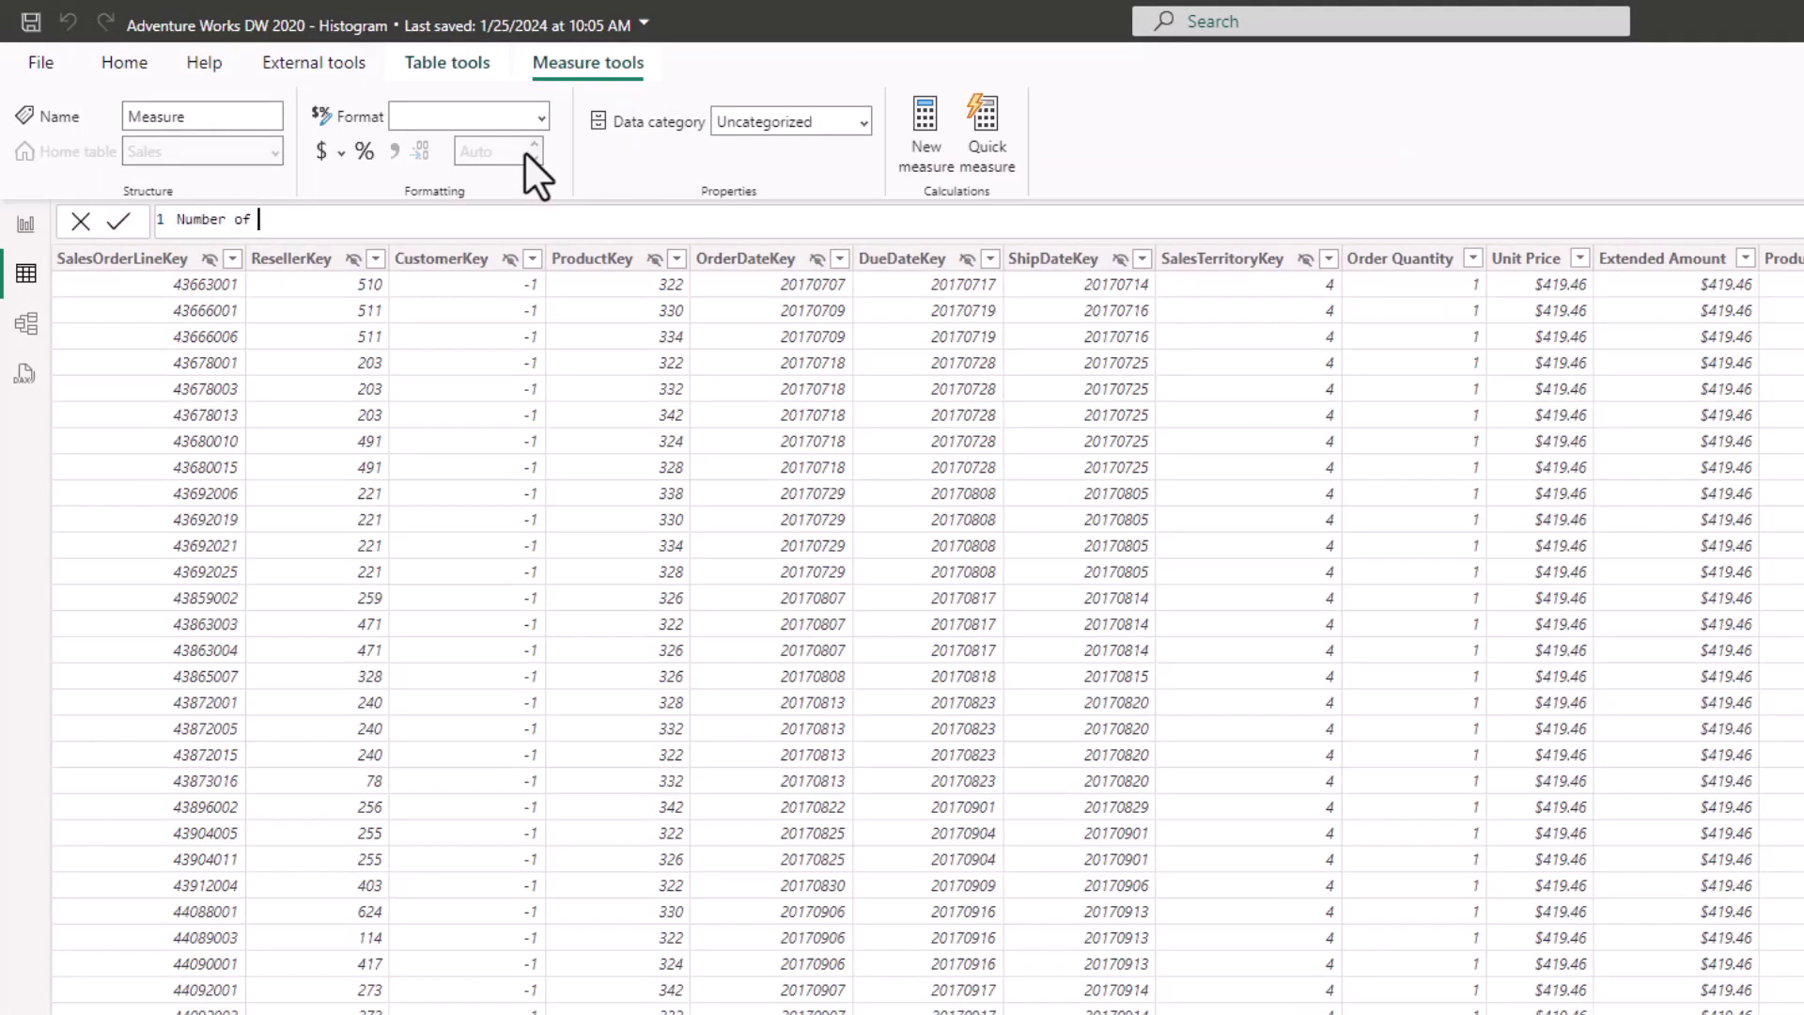
type("Sales Orders")
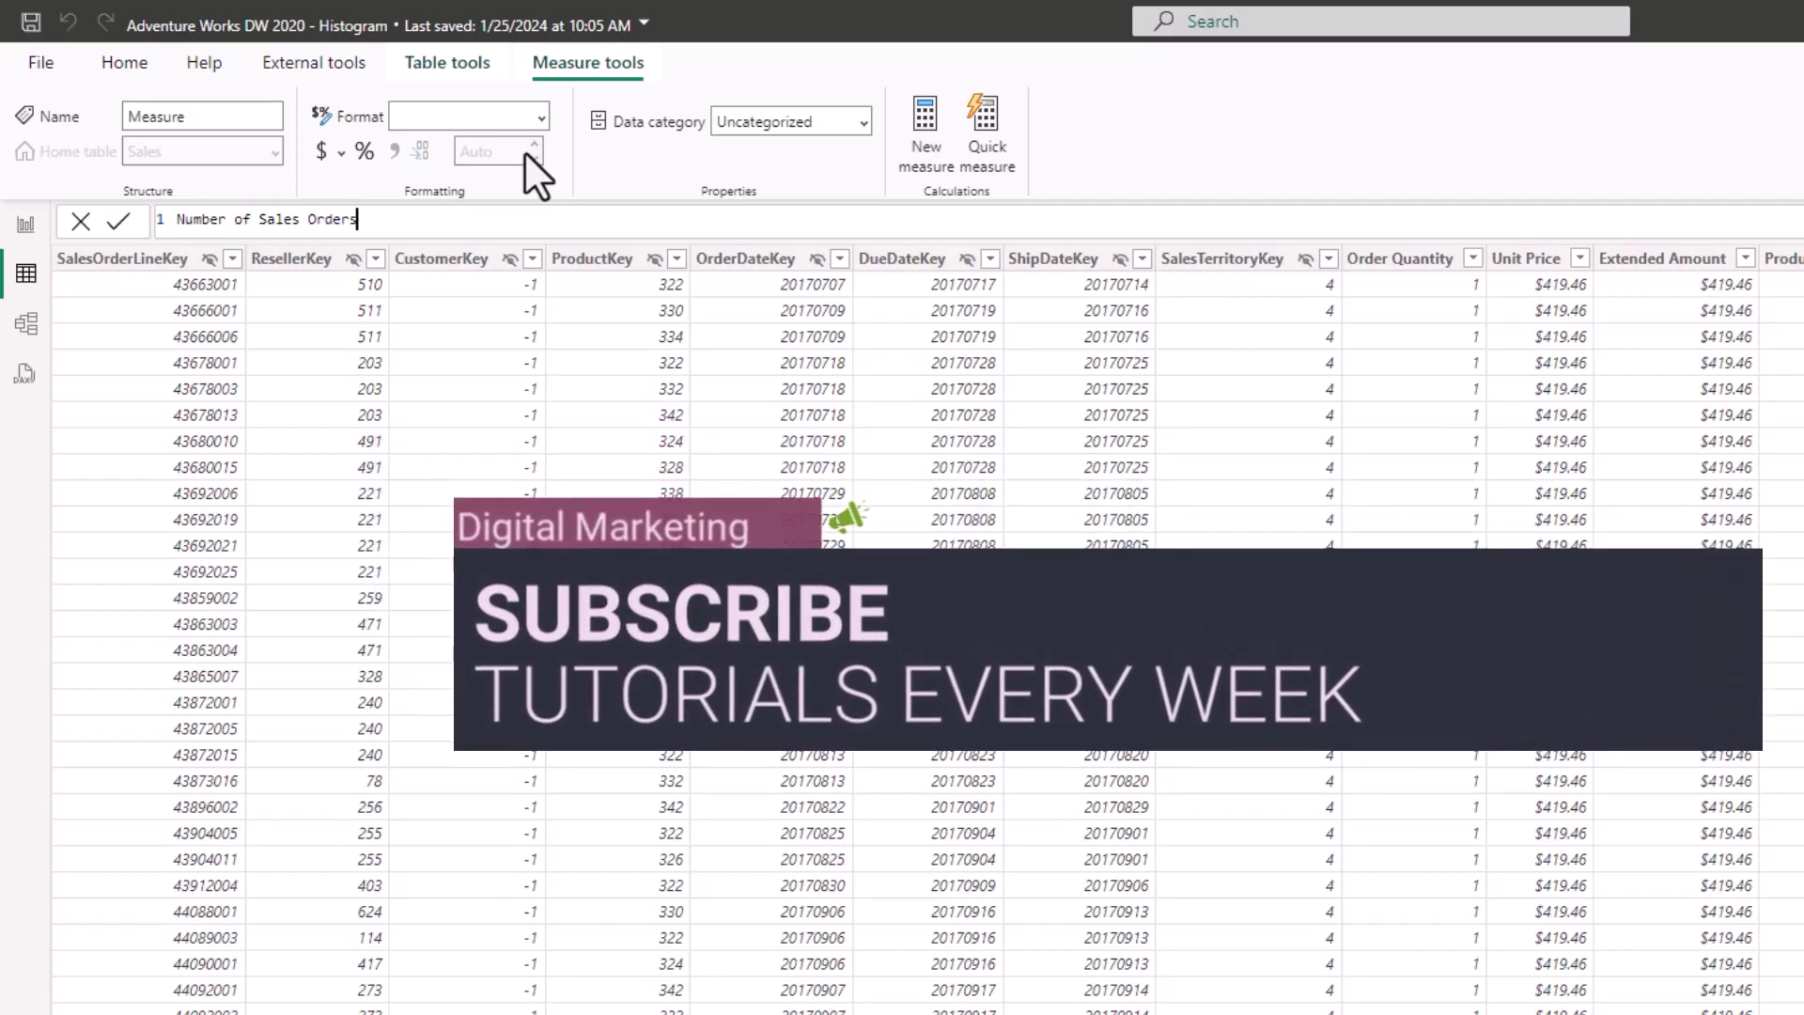
type(" =")
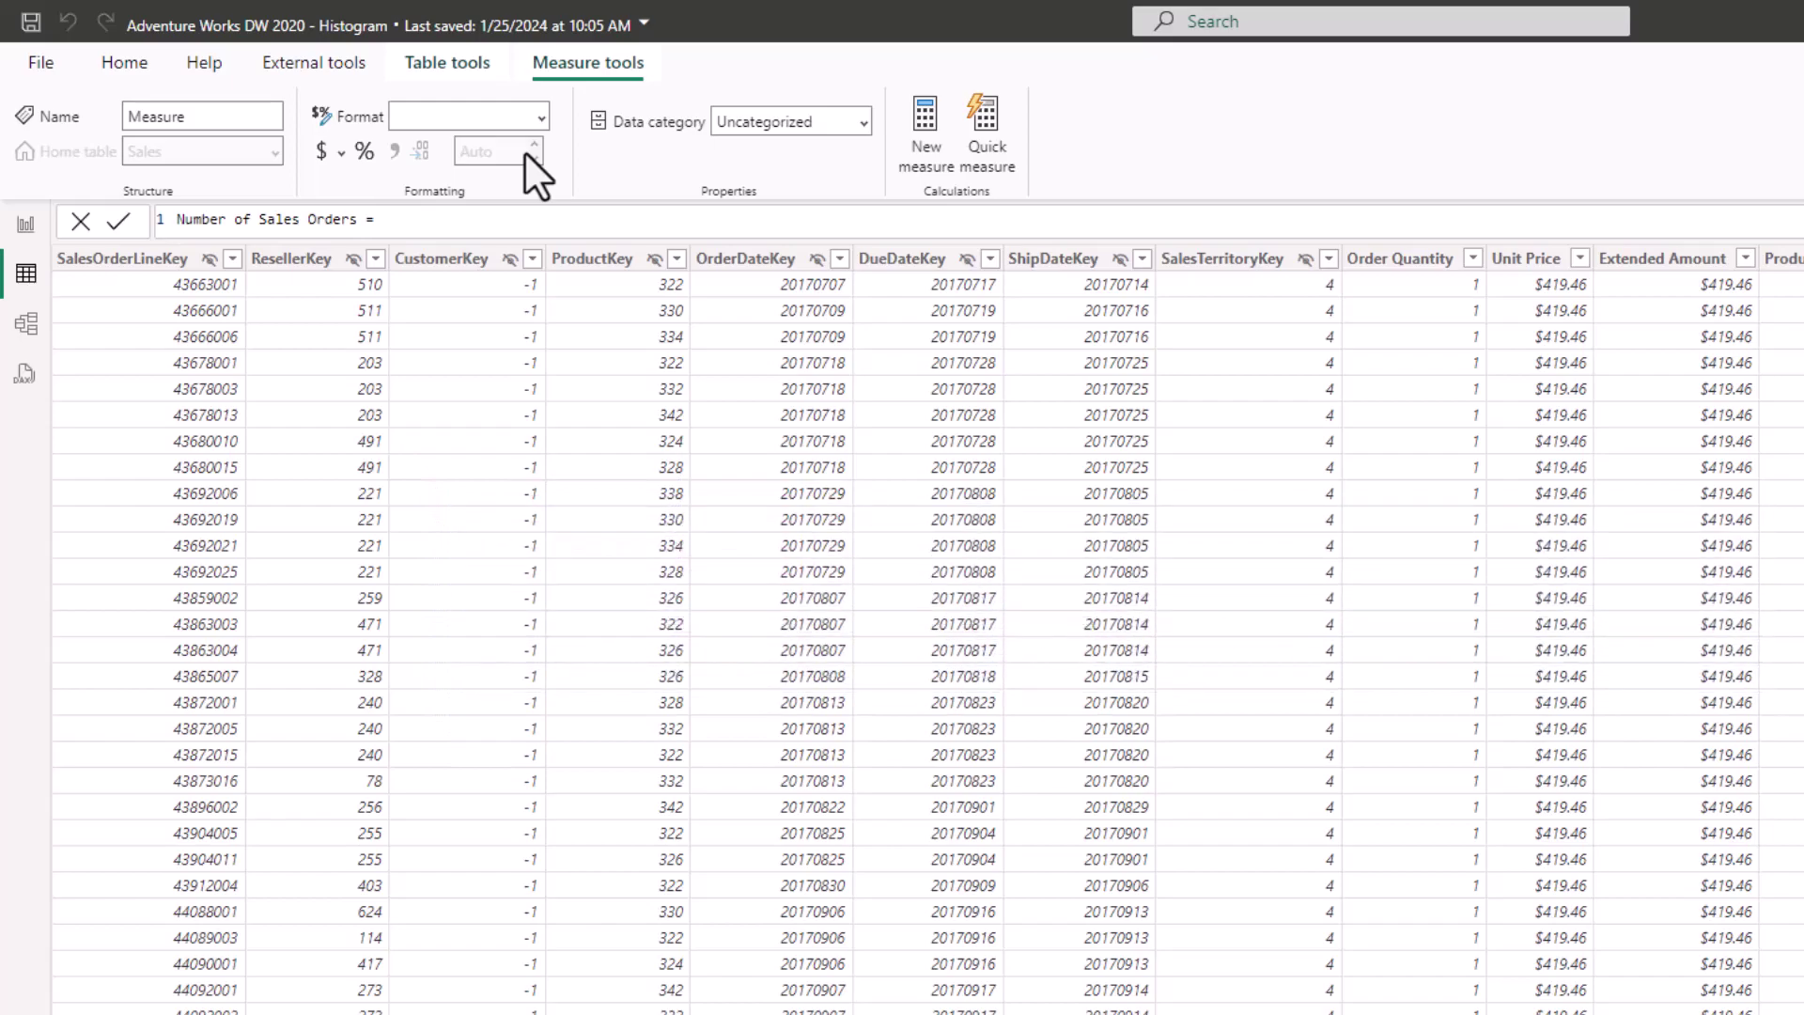
- Begin the measure's expression on a second line with the COUNTROWS function
key("shift+Return")
type("coun")
key("Down")
key("Down")
key("Down")
key("Down")
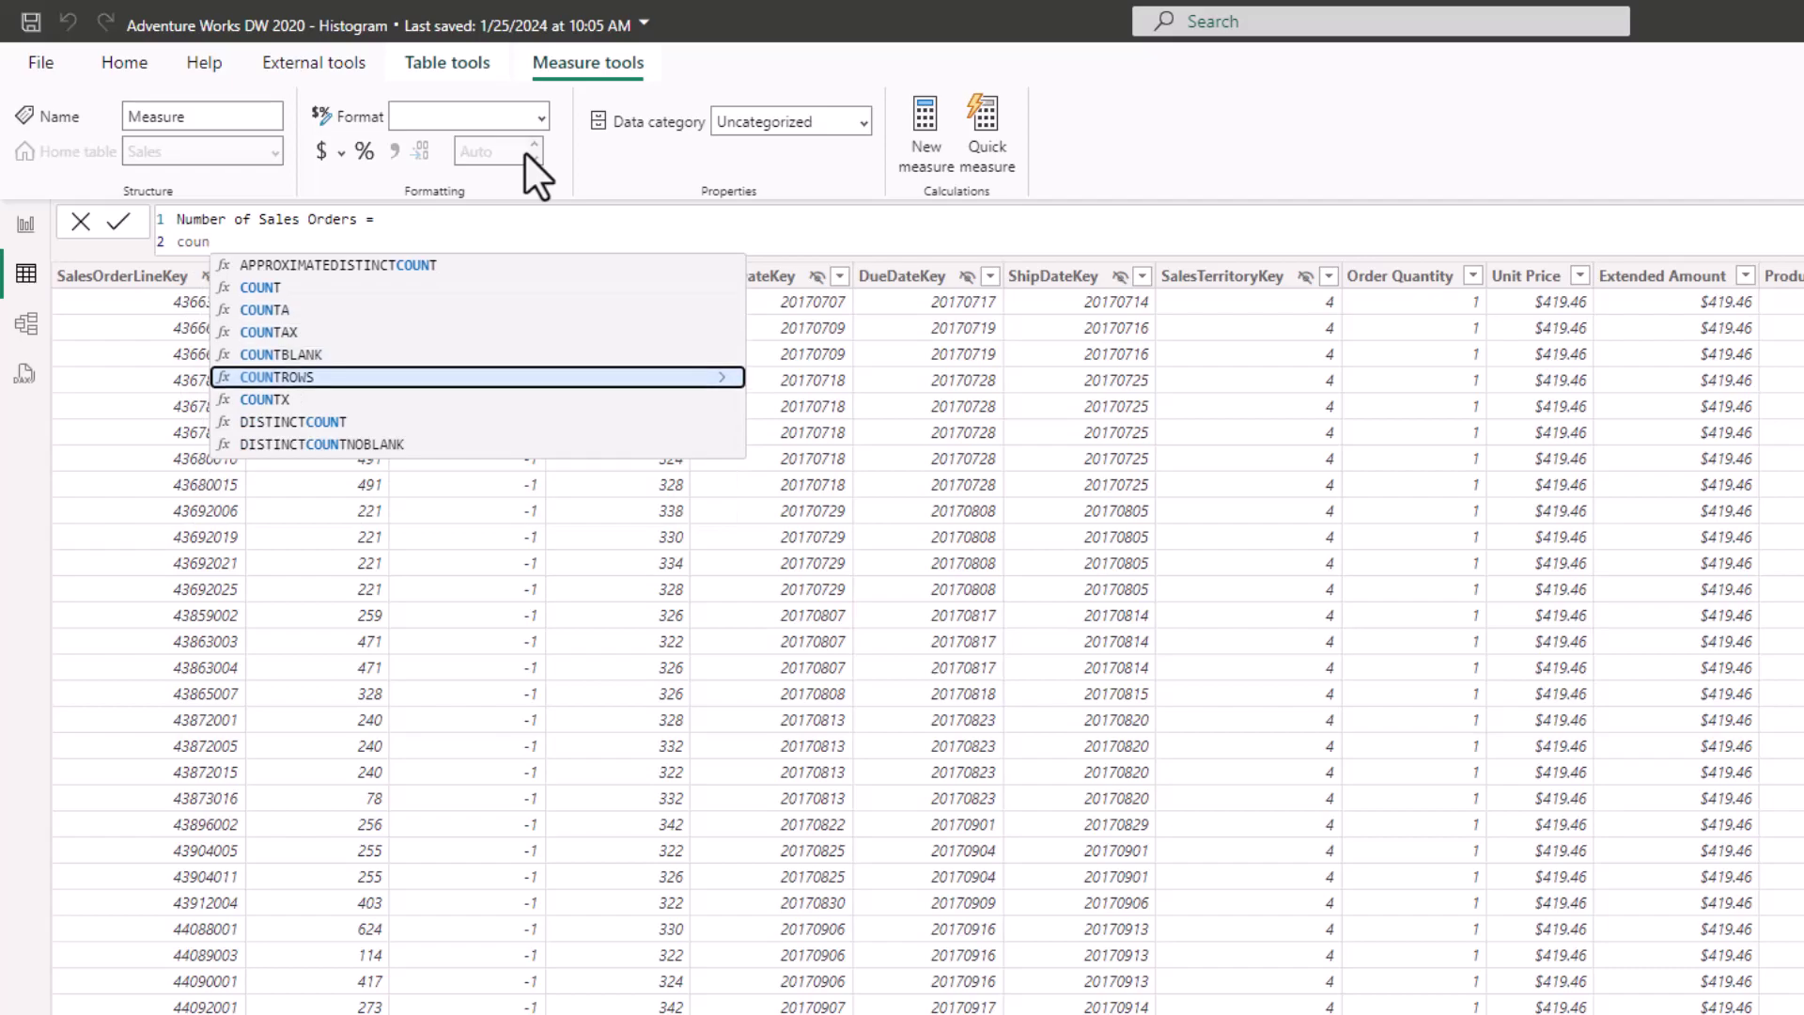
key("Tab")
- Complete the measure's expression as COUNTROWS(RELATEDTABLE(Sales)) and commit it
type("re")
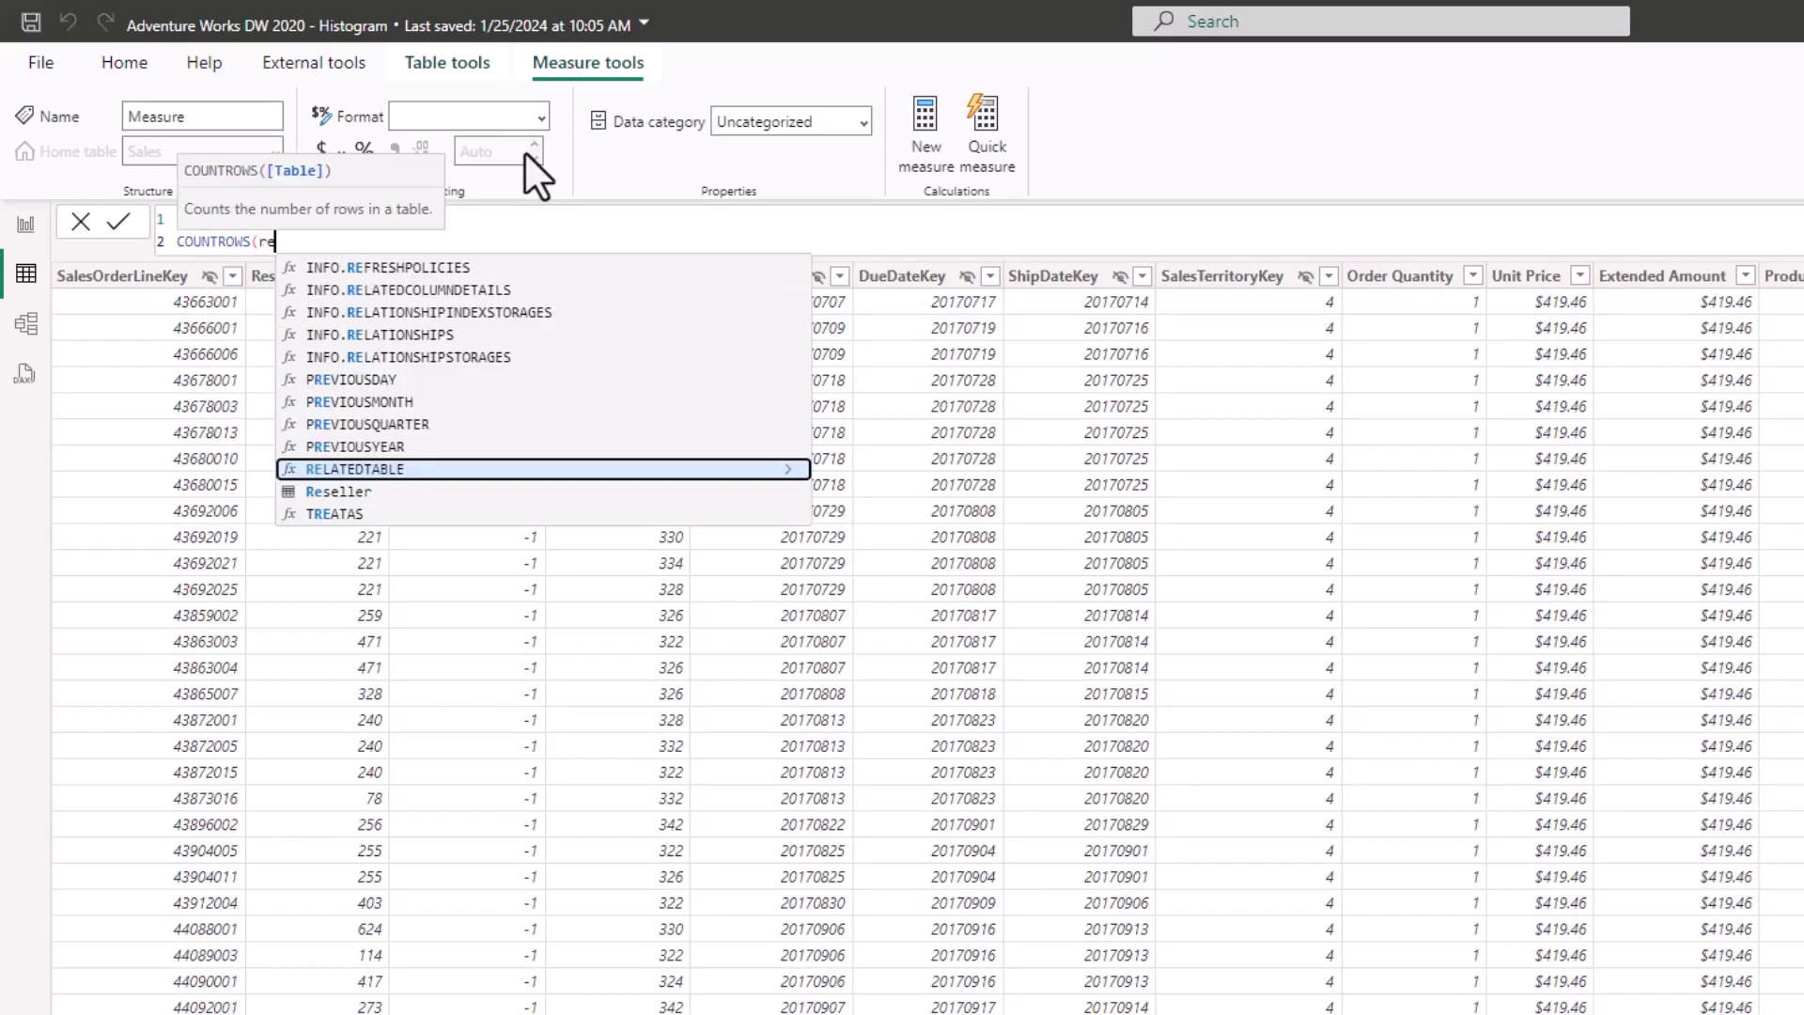
type("lat")
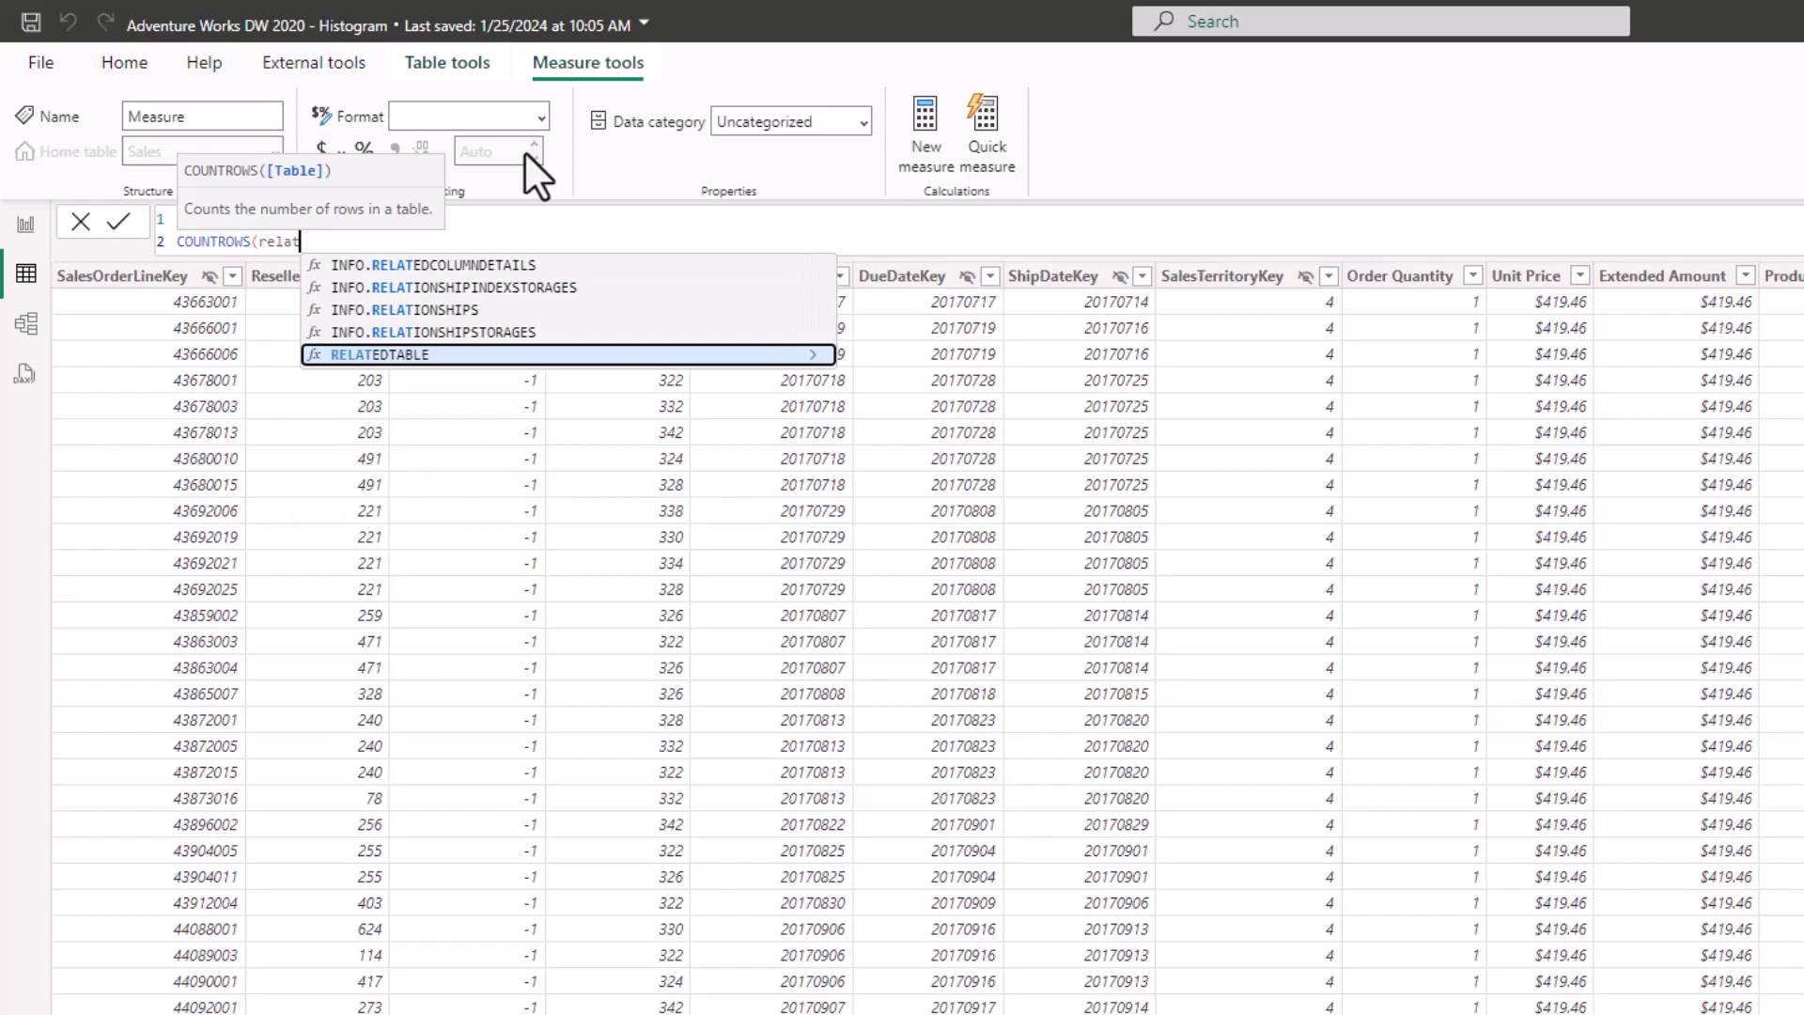
key("Tab")
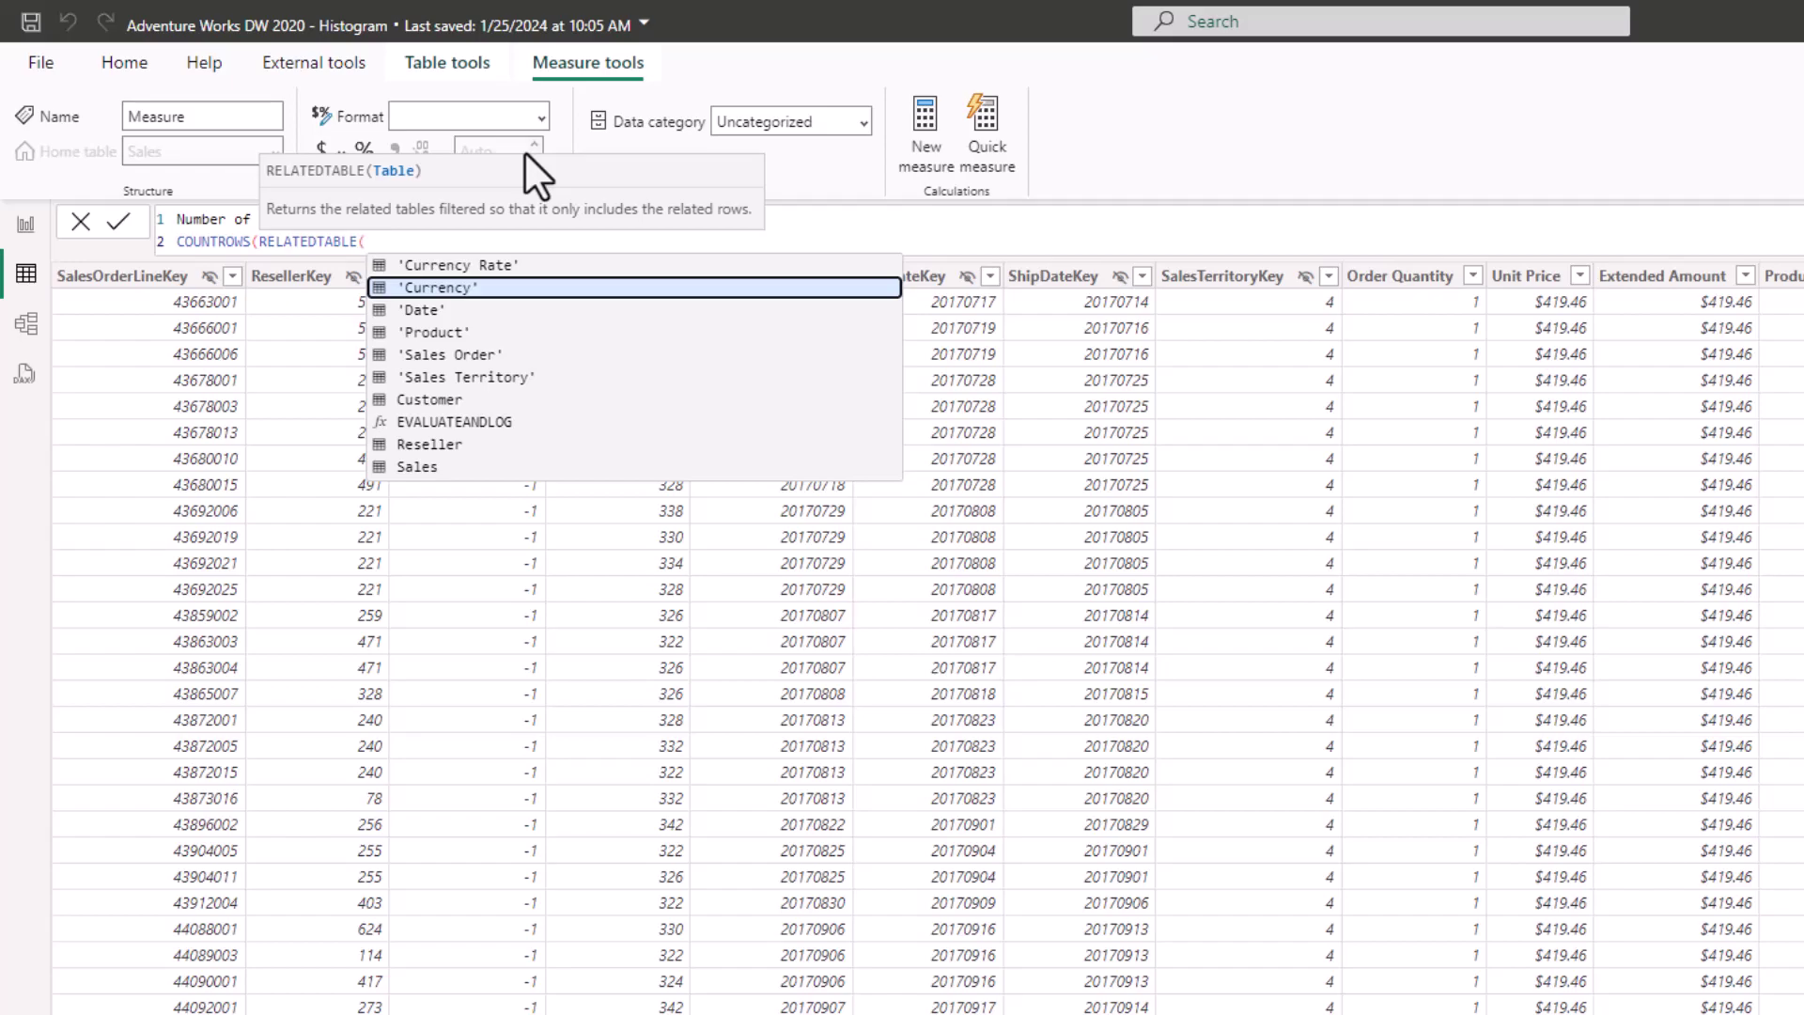
type("sal")
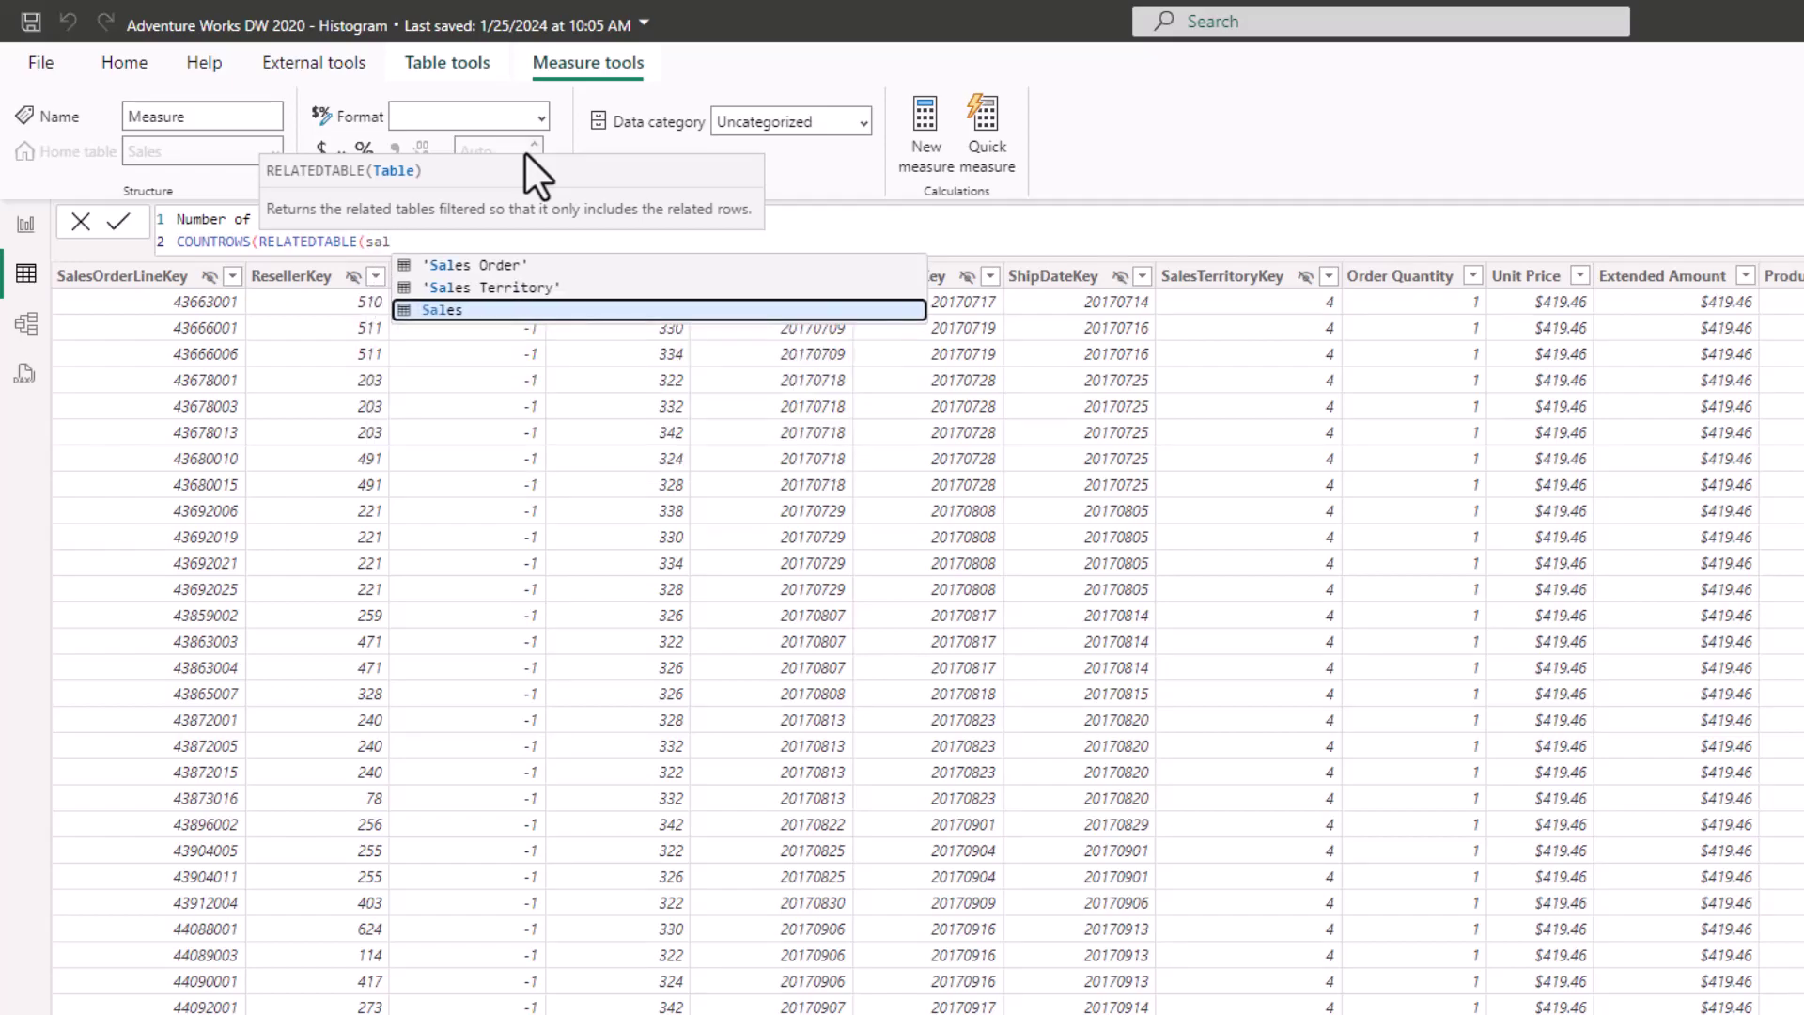
key("Tab")
type(")")
key("Return")
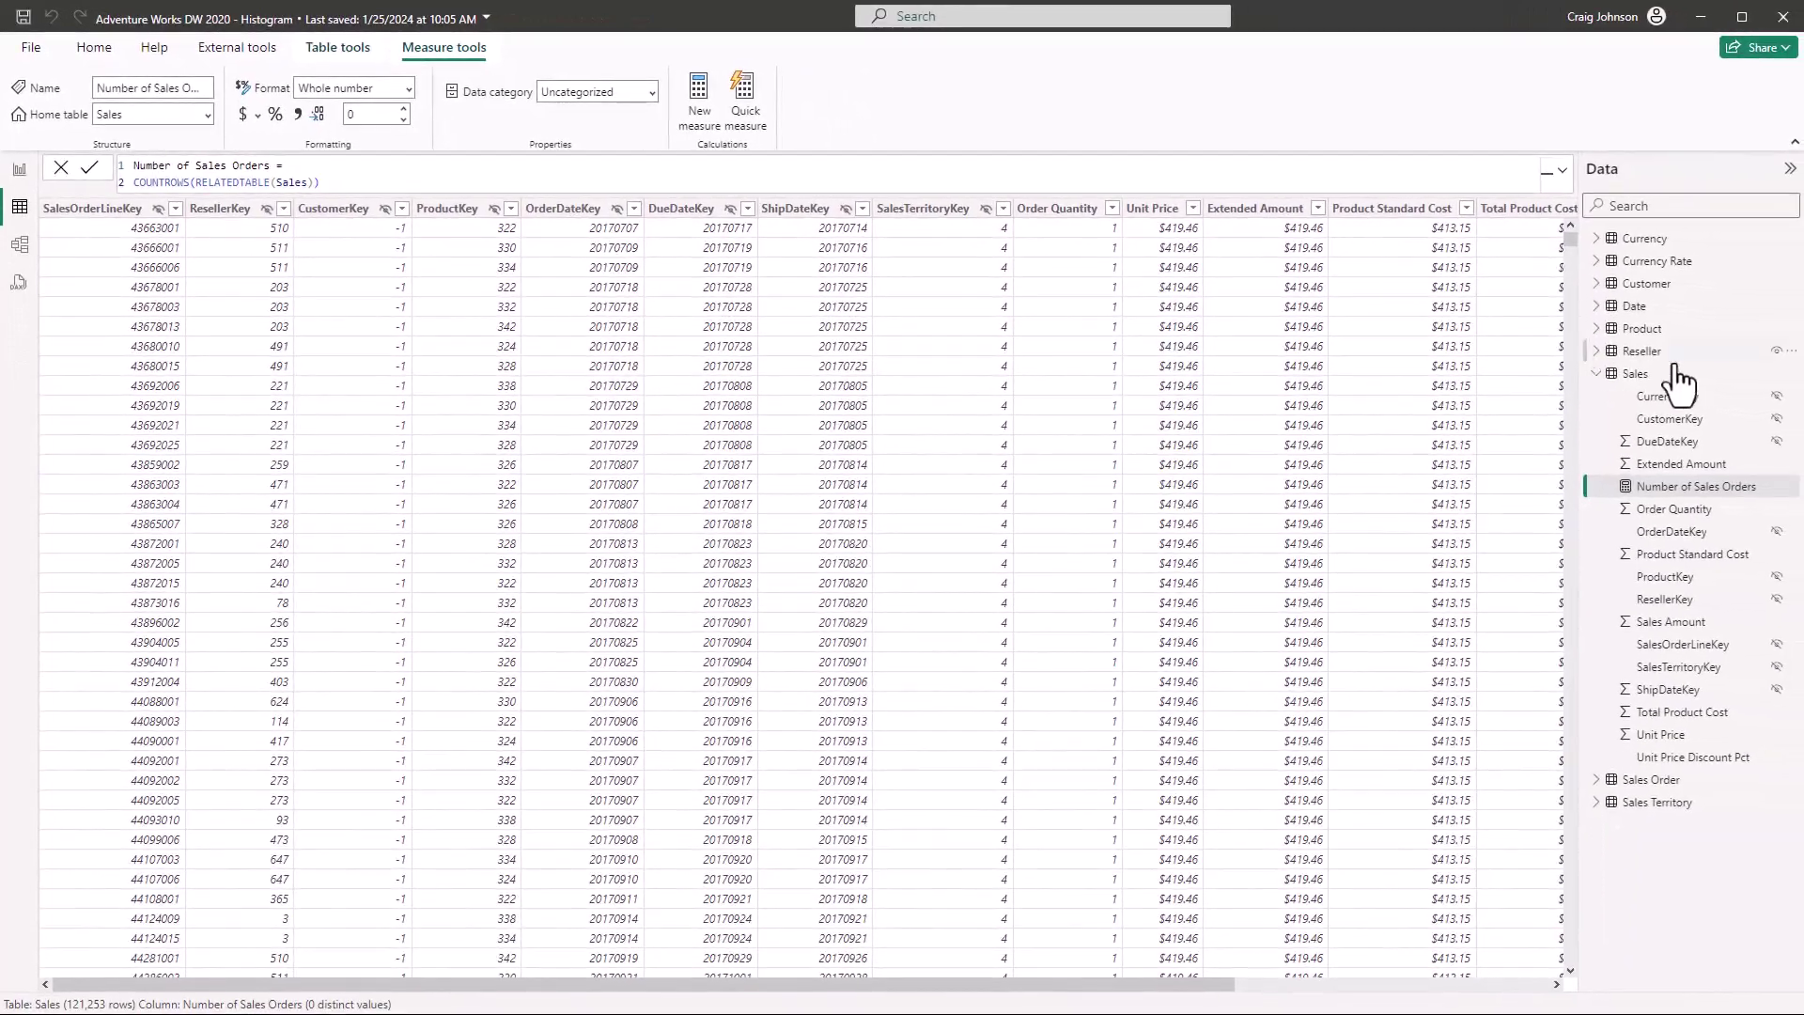
- Add a calculated column to the Product table with the formula Sales Order Bins = [Number of Sales Orders]
left_click(1596, 331)
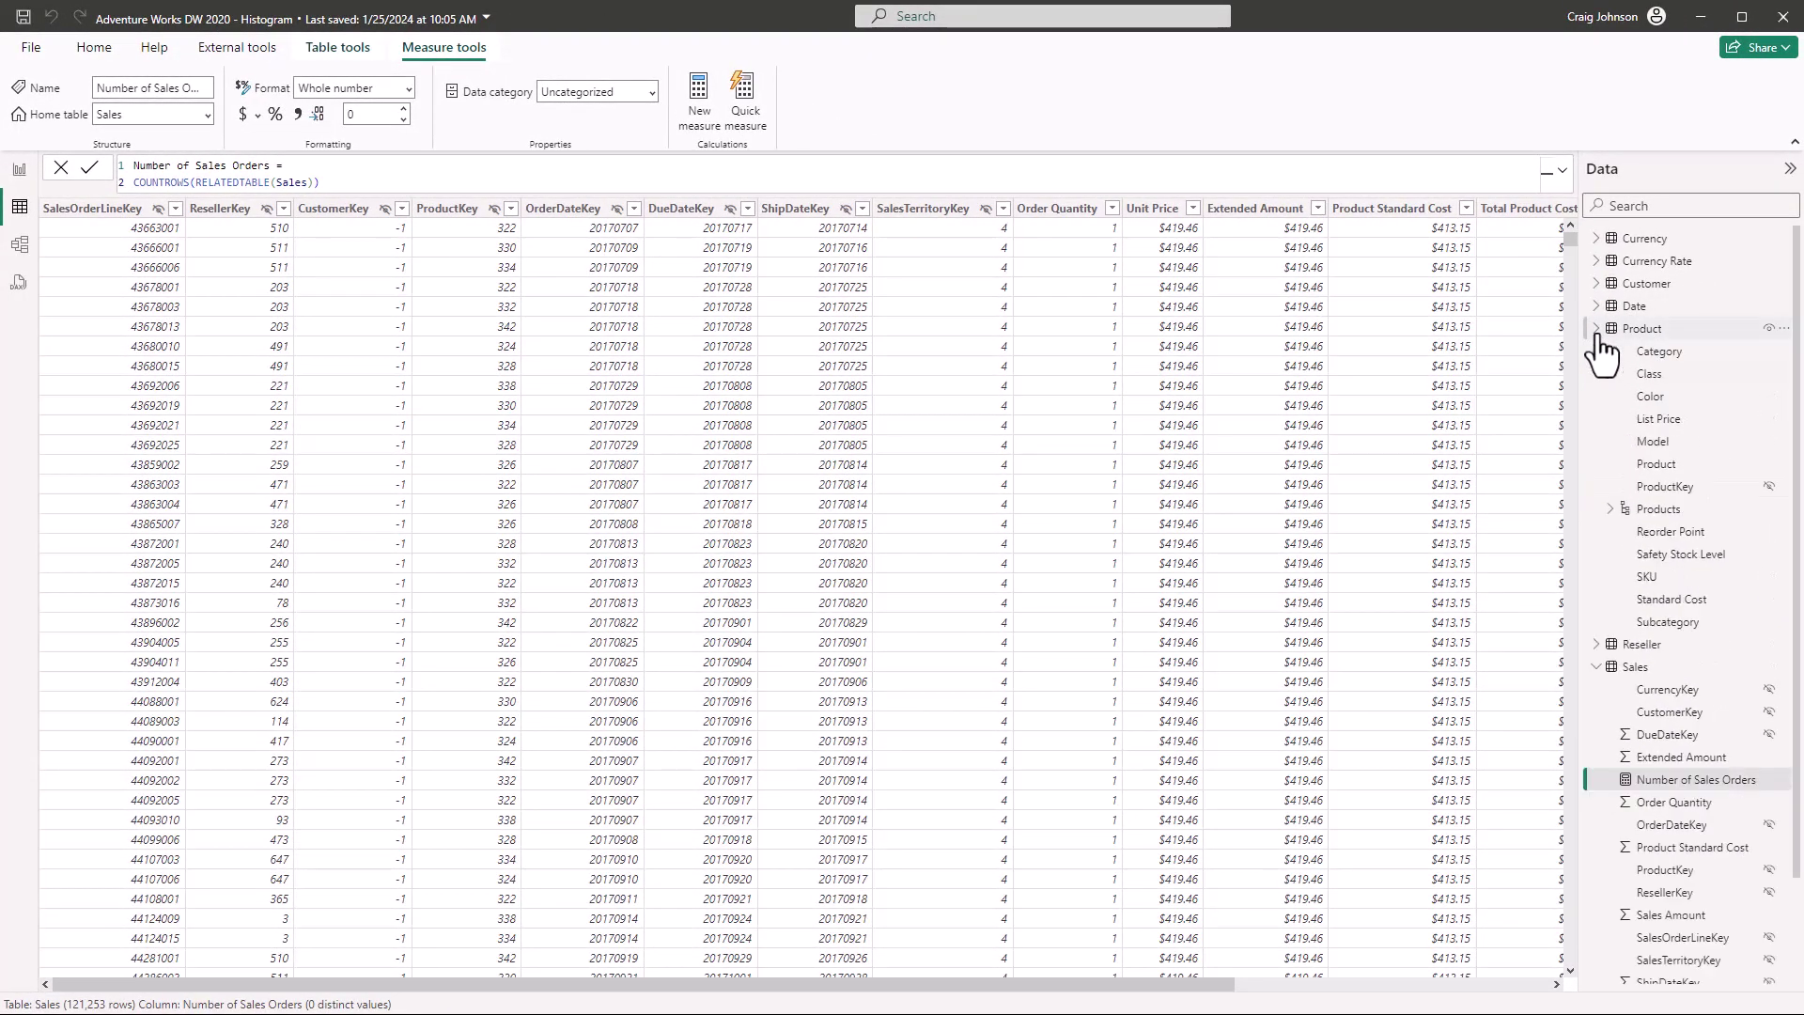
left_click(1687, 332)
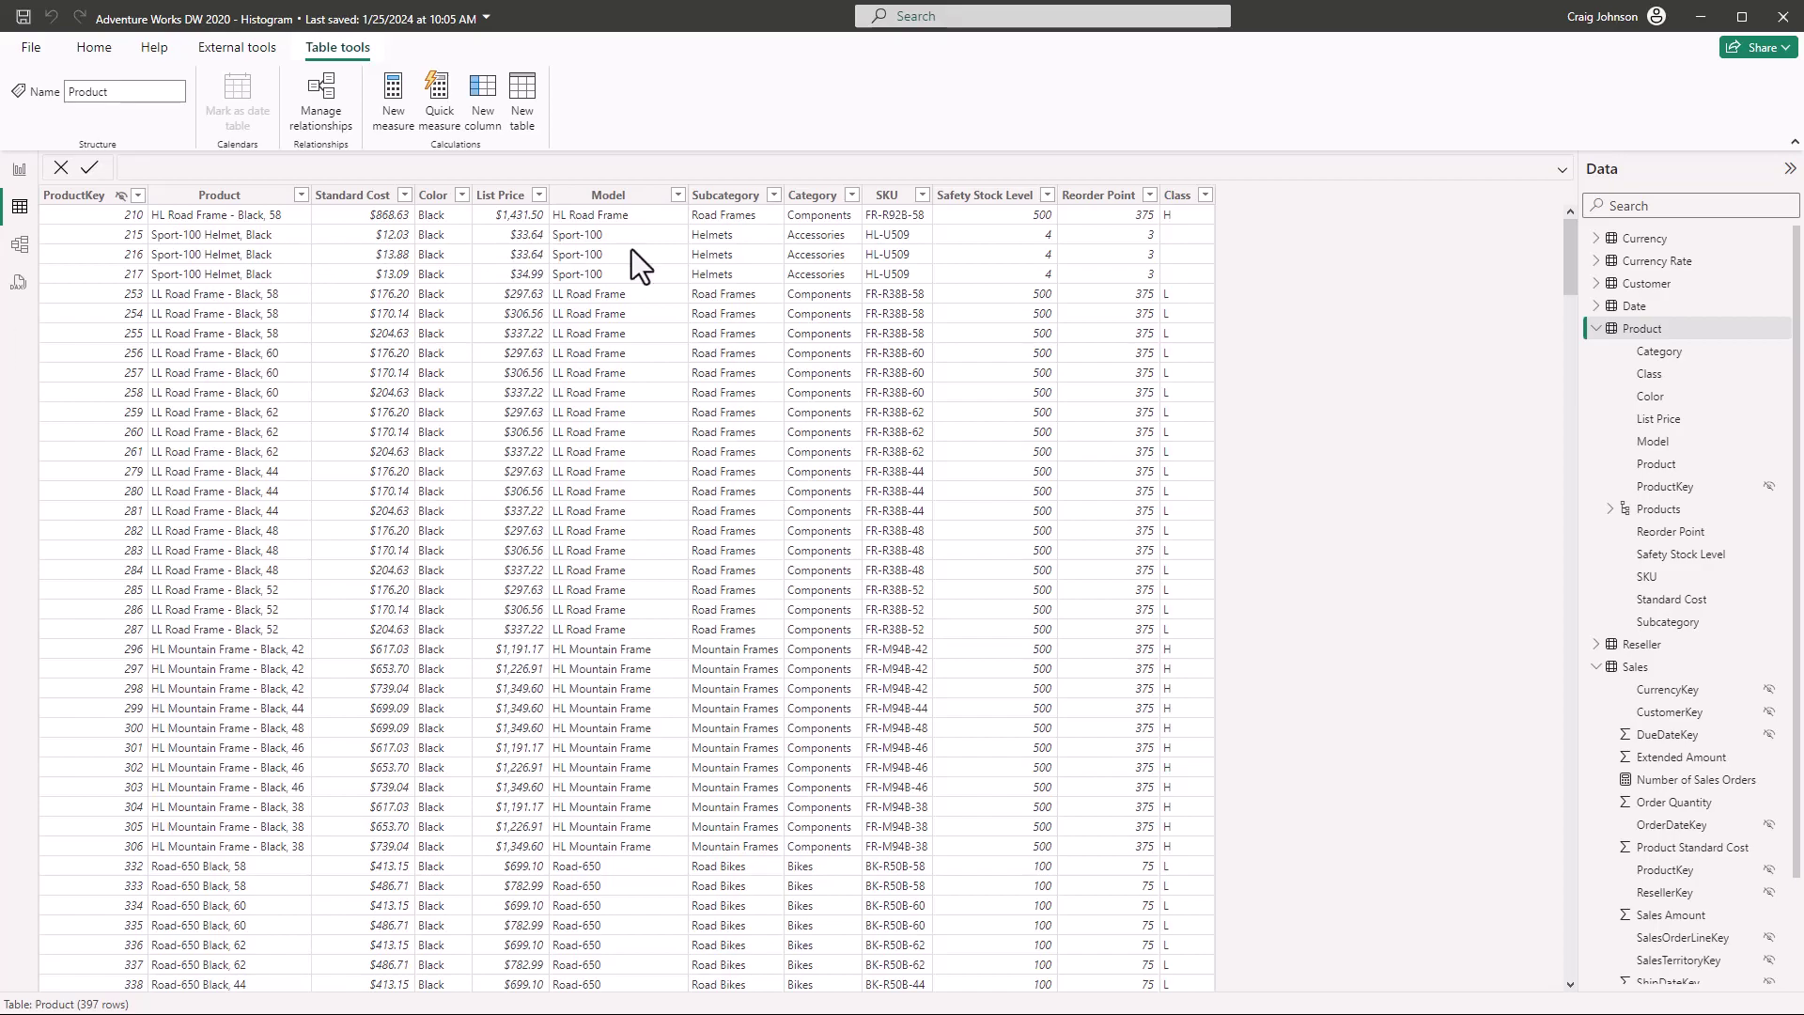
left_click(481, 122)
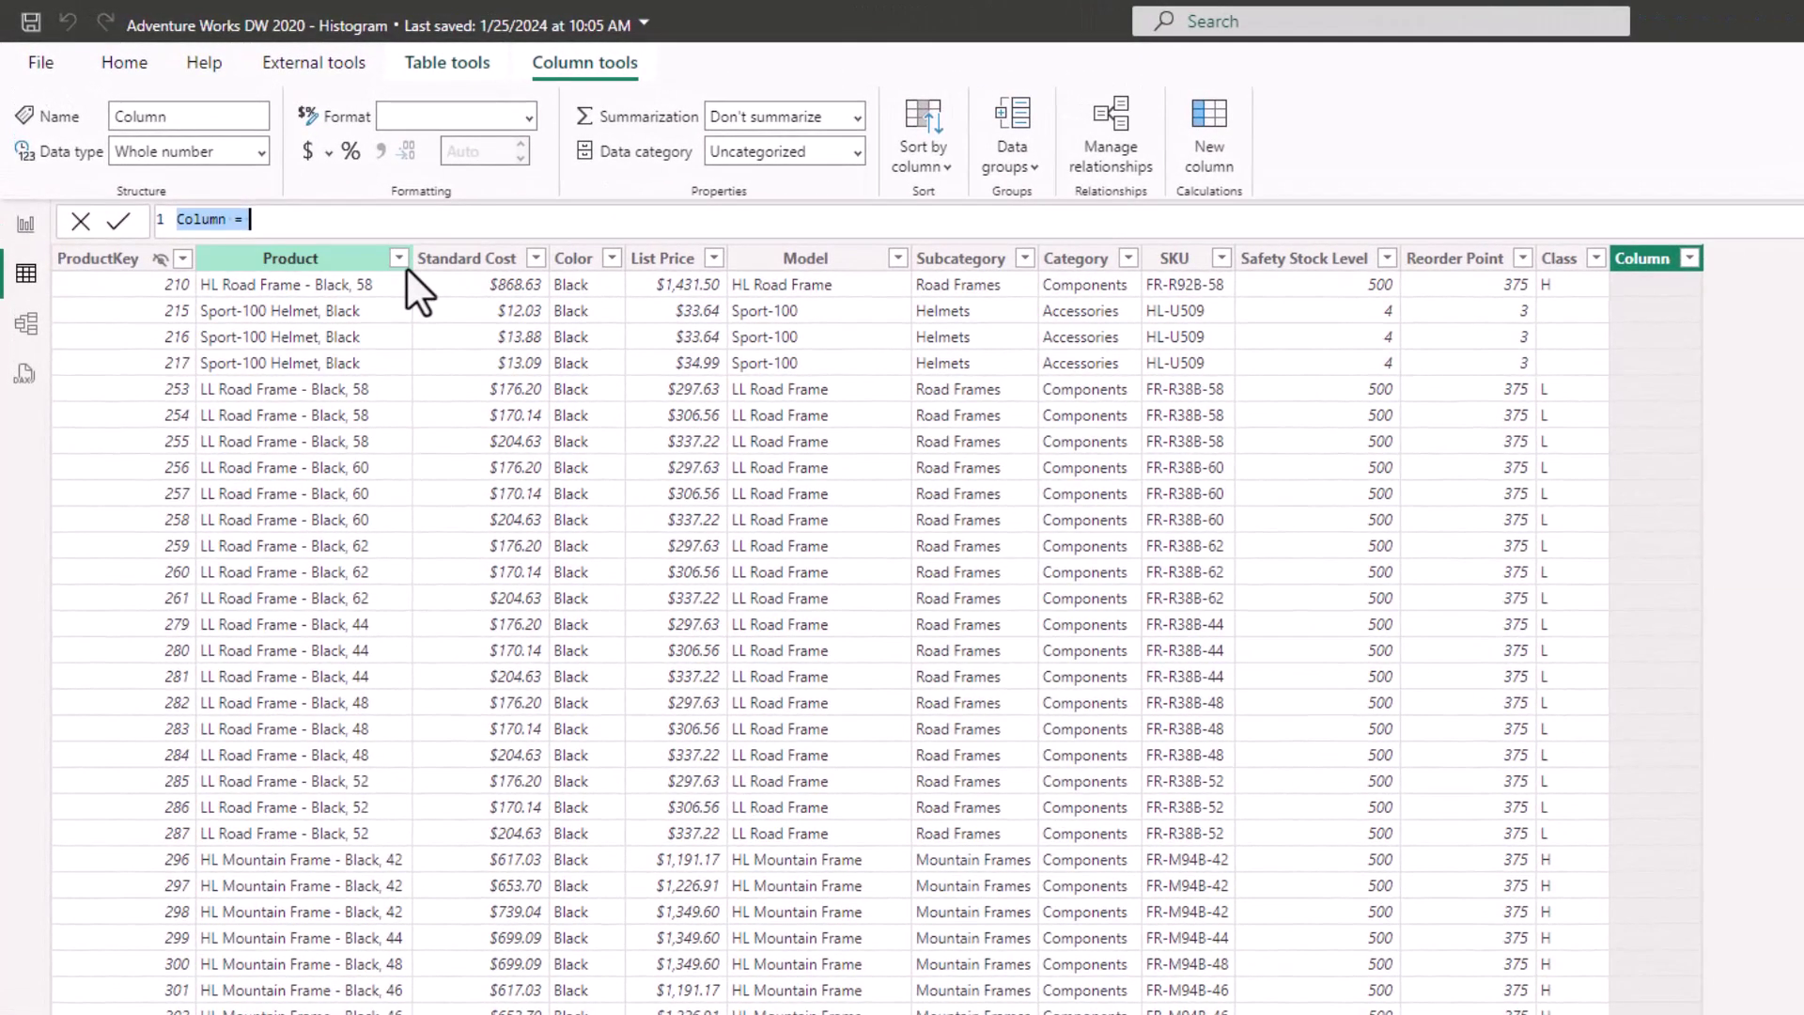
type("S")
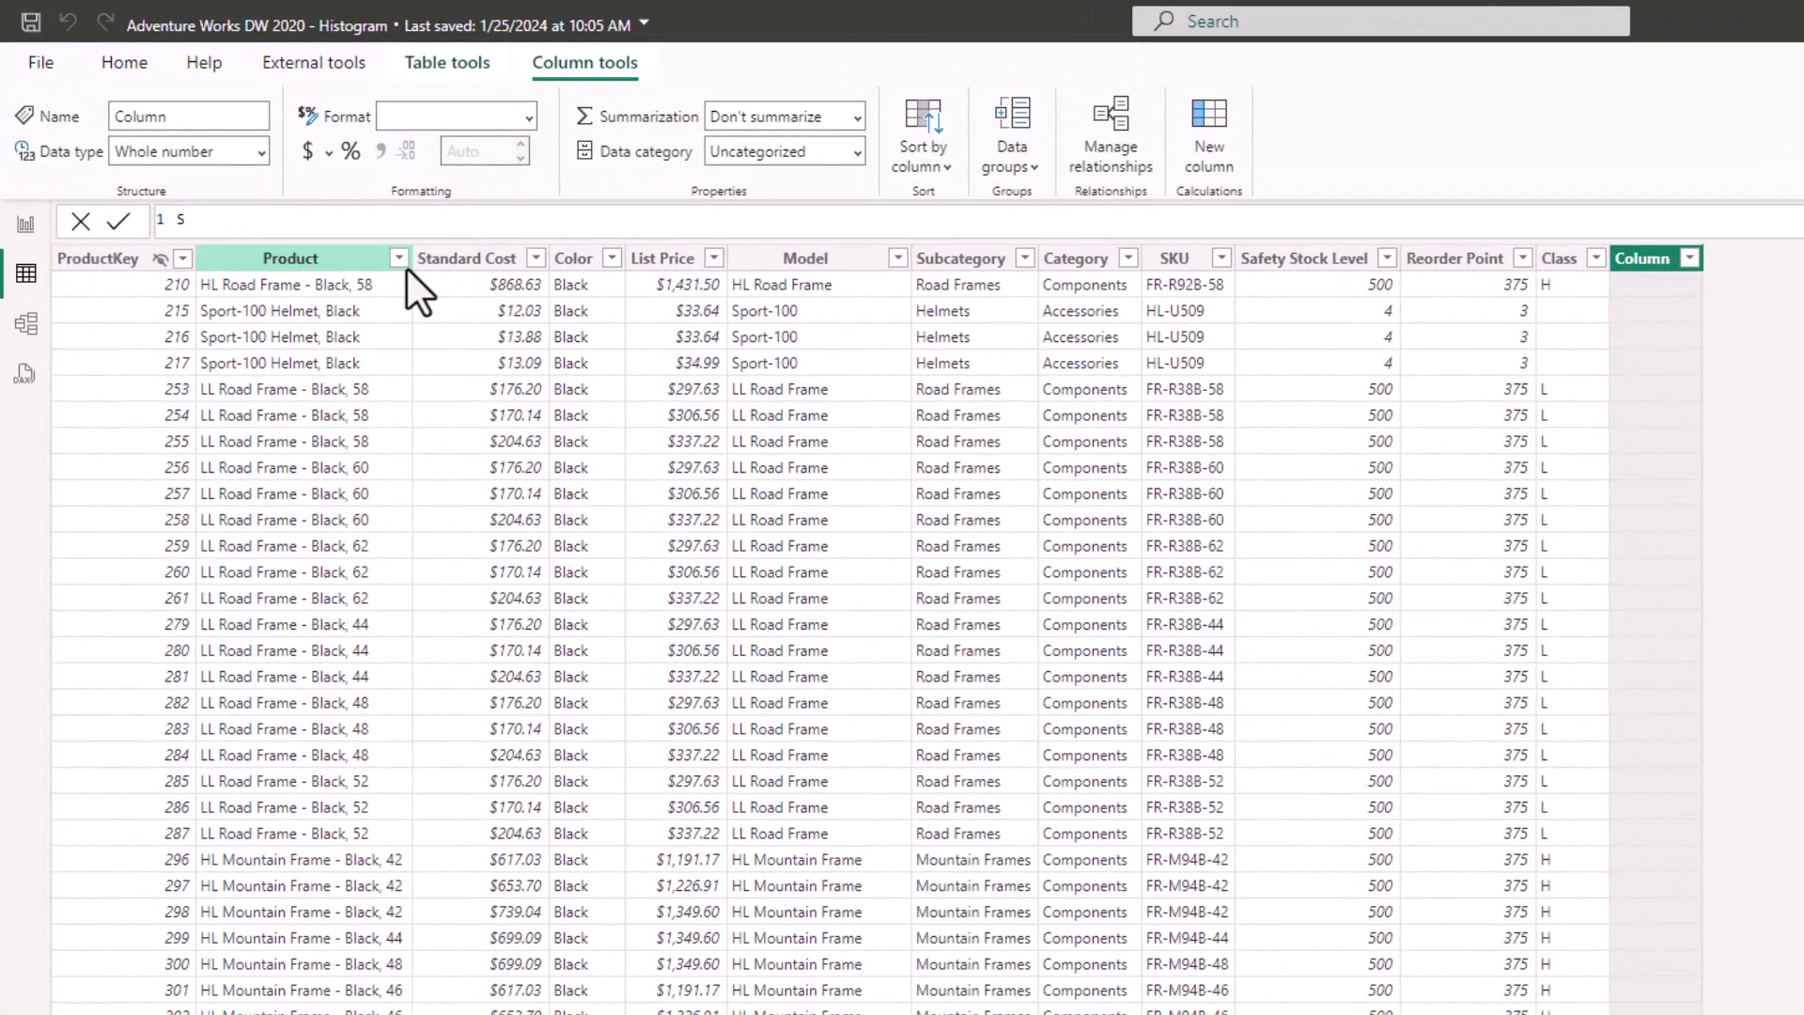
type("ales Order Bins =")
type("[")
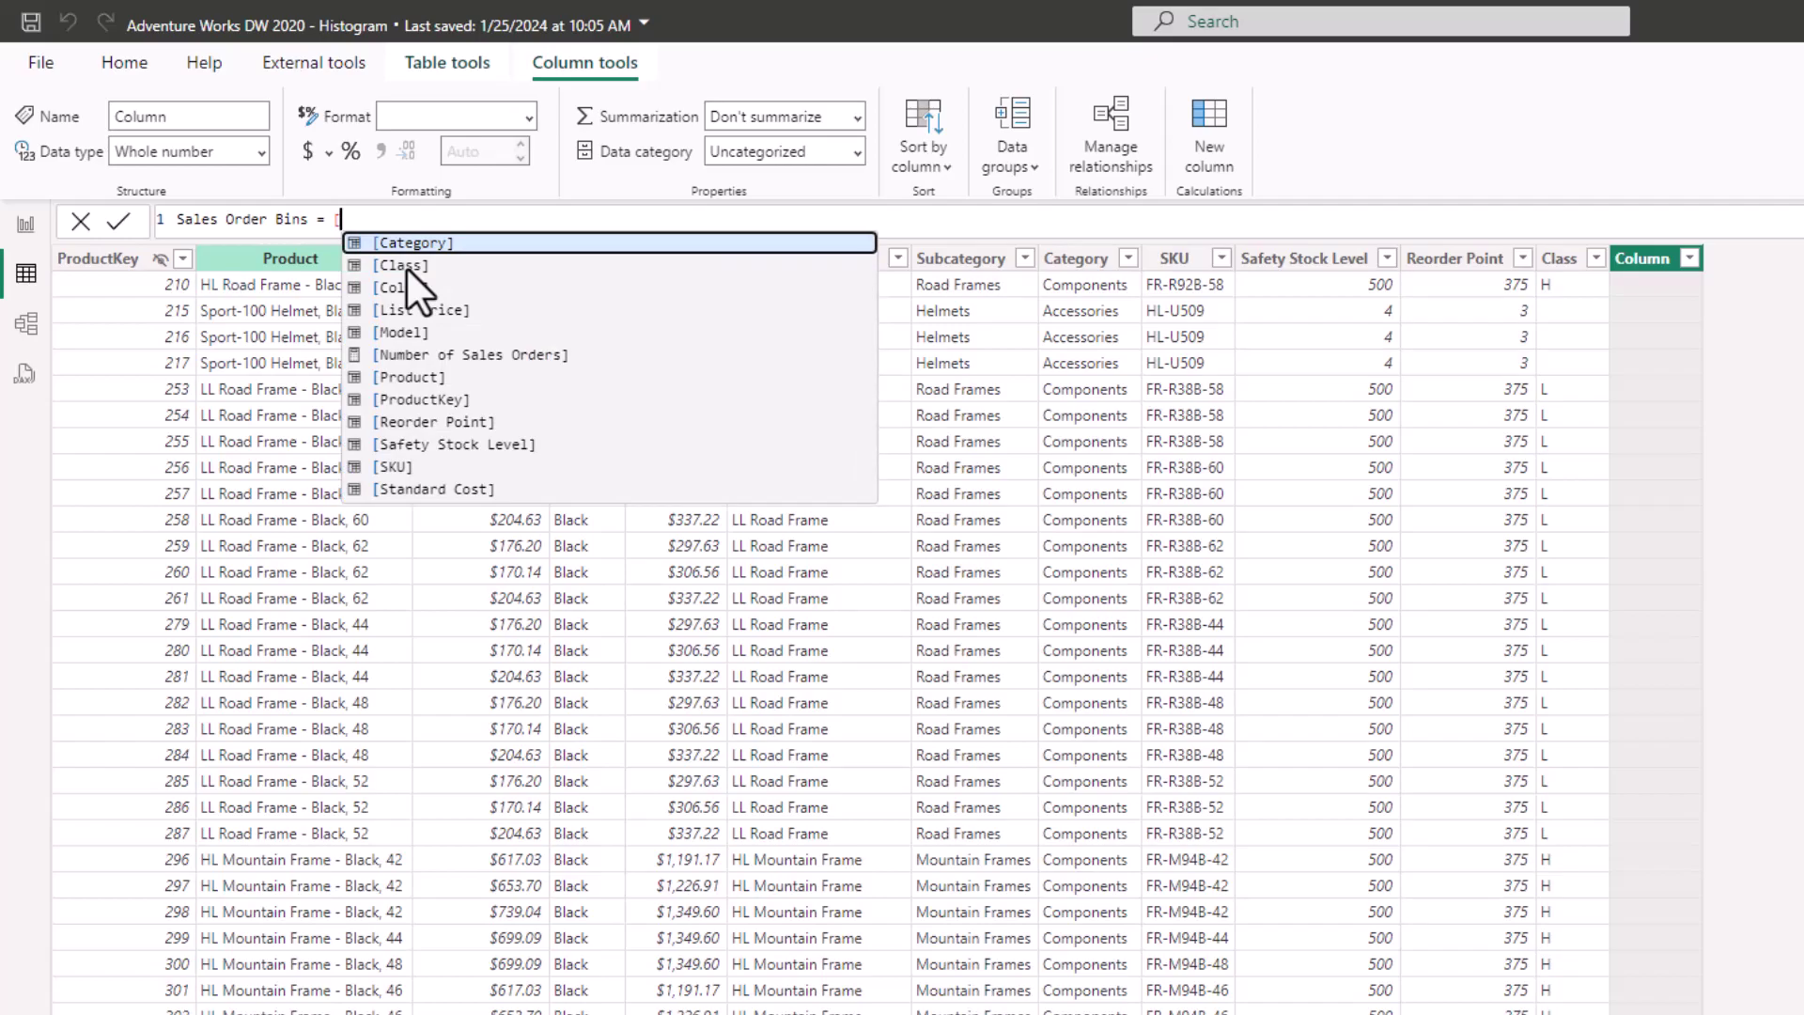
type("num")
key("Tab")
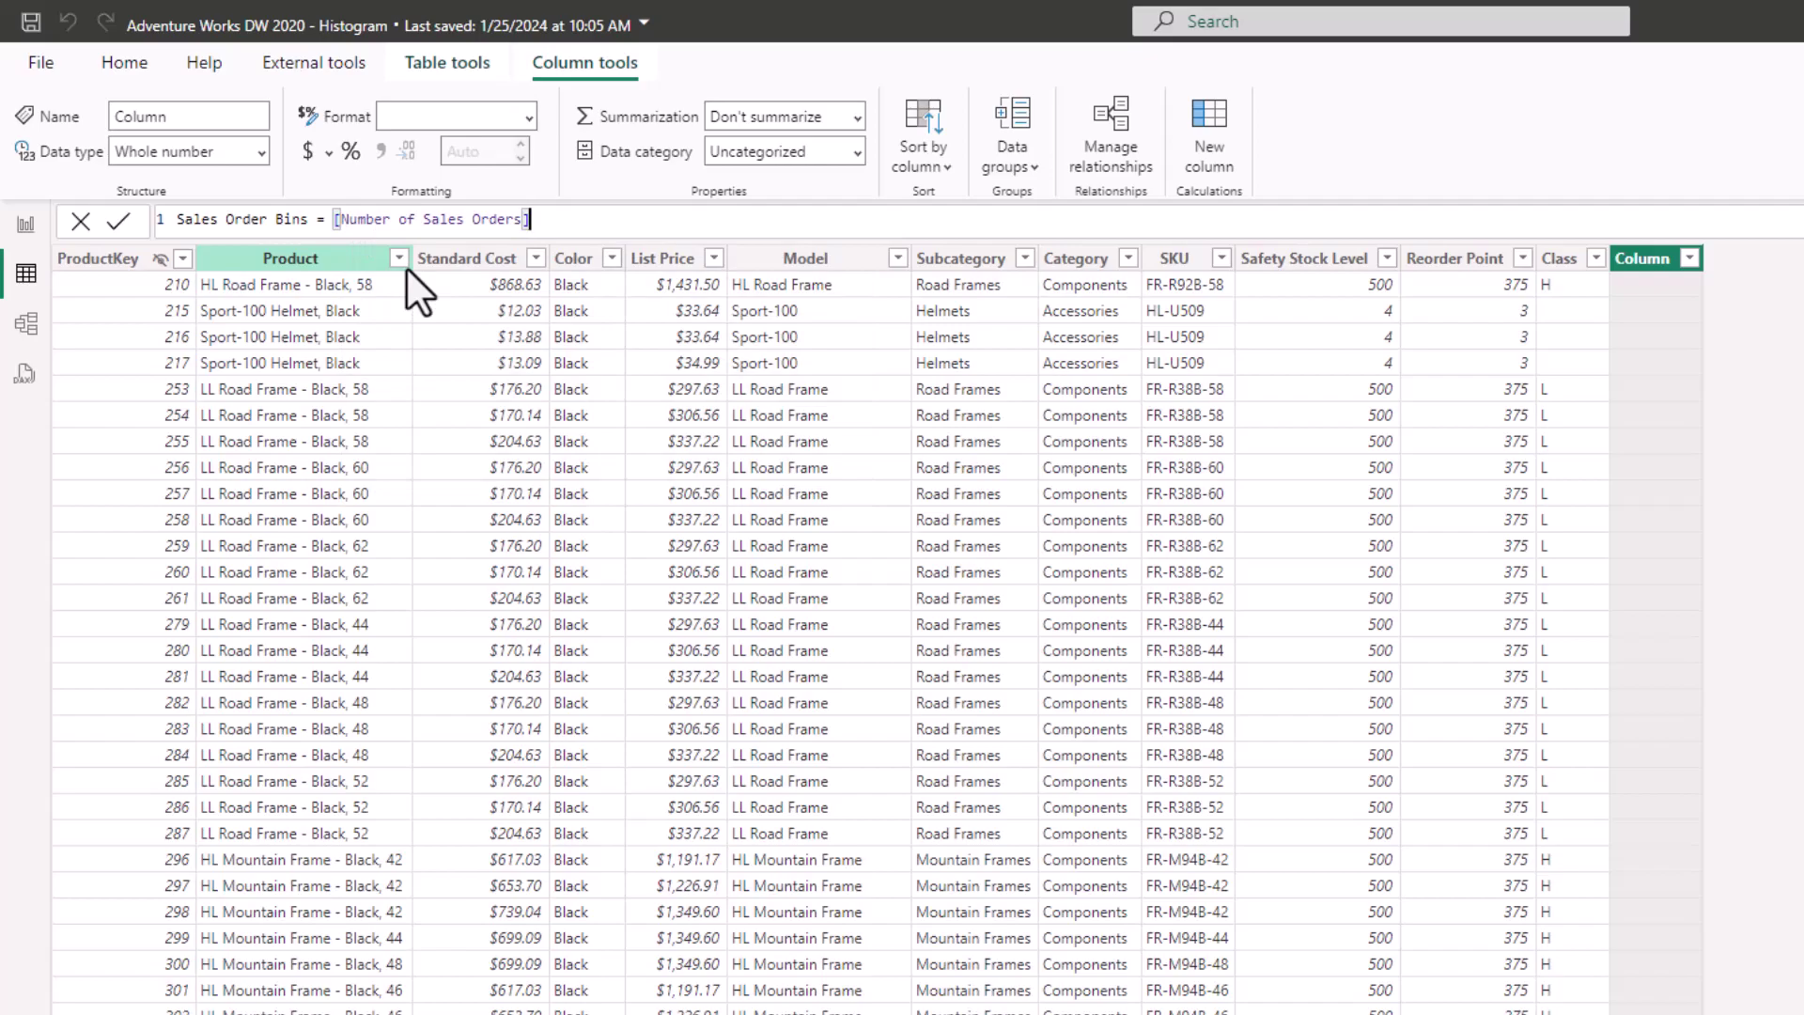
key("Return")
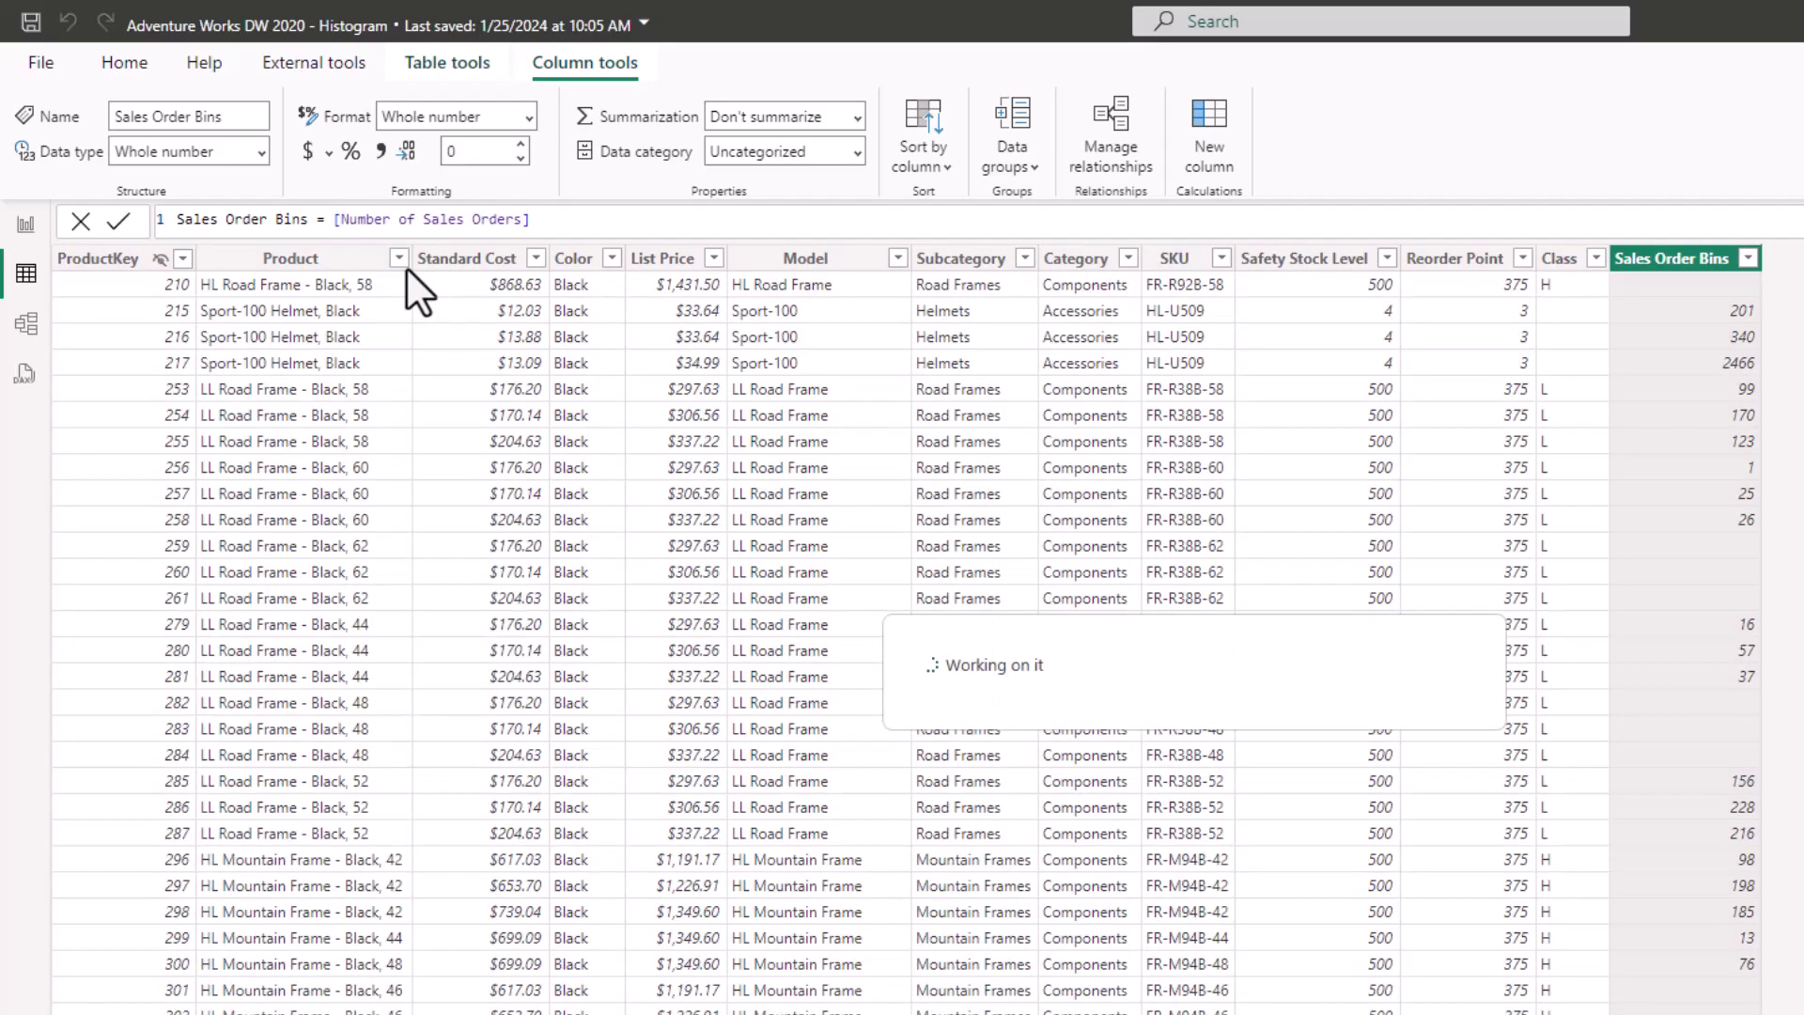
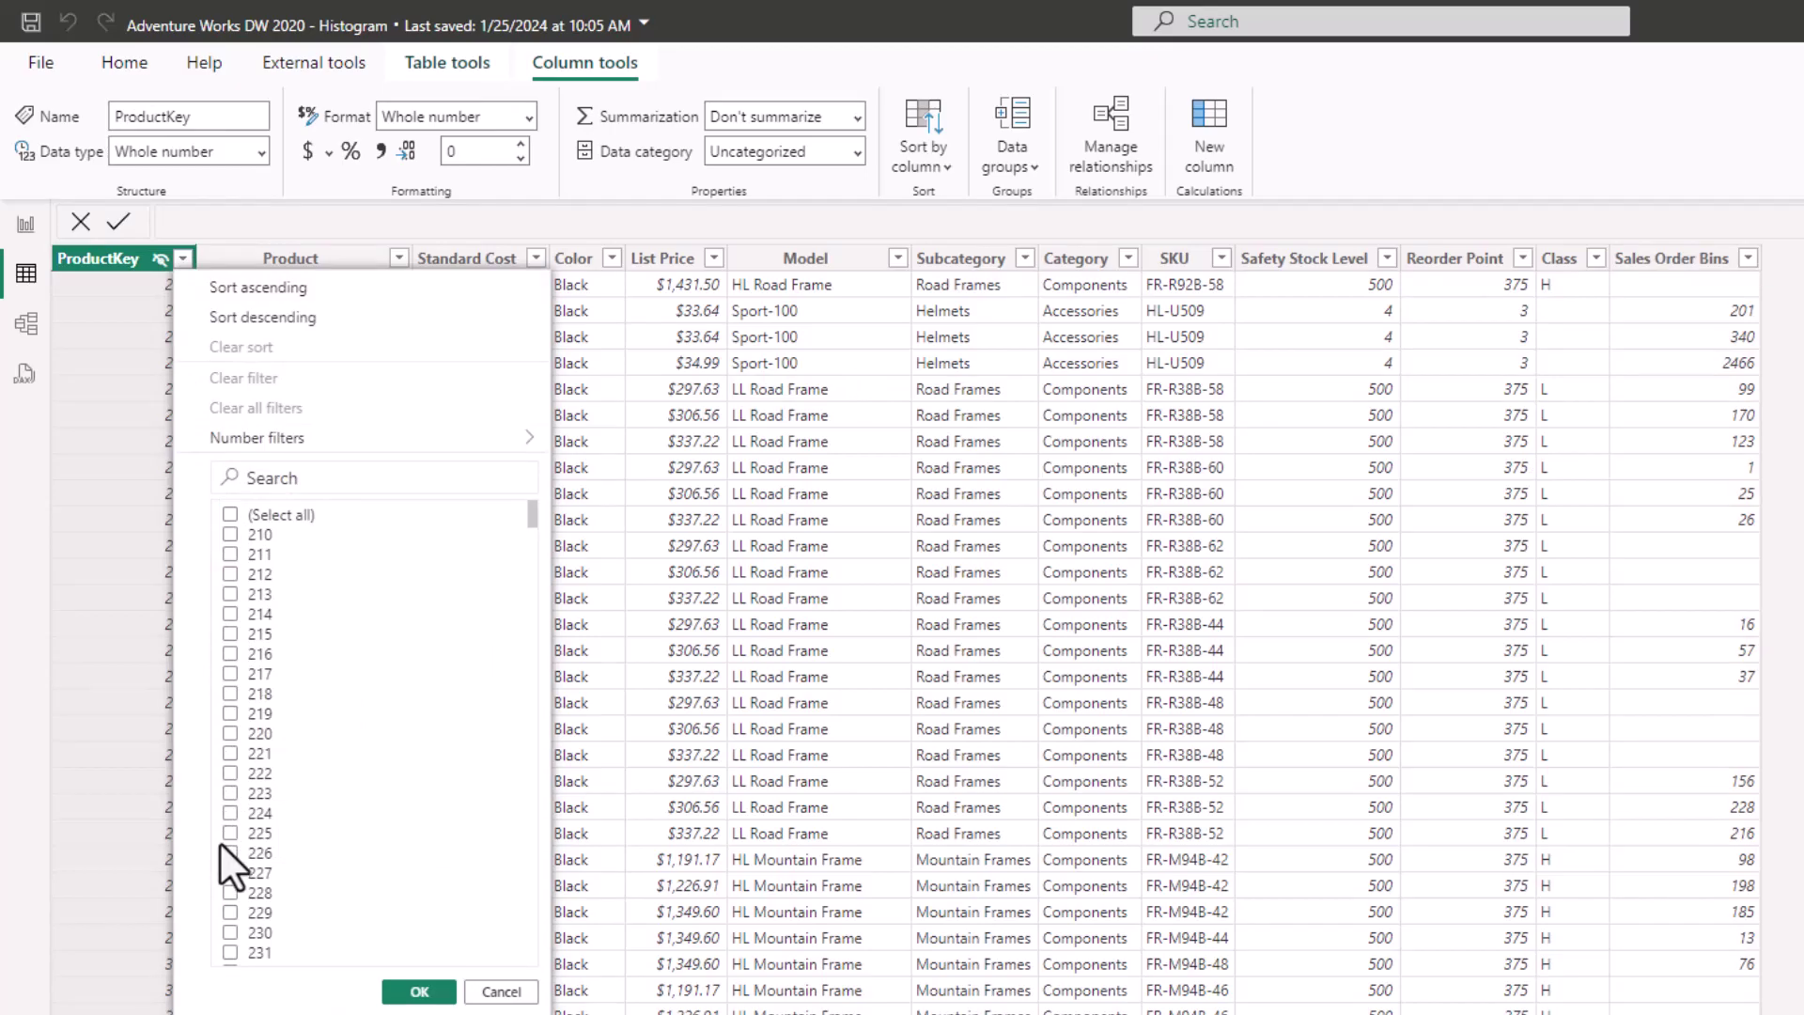
- Filter the Product table's ProductKey column to show only key 256
scroll(241, 906, "down", 2)
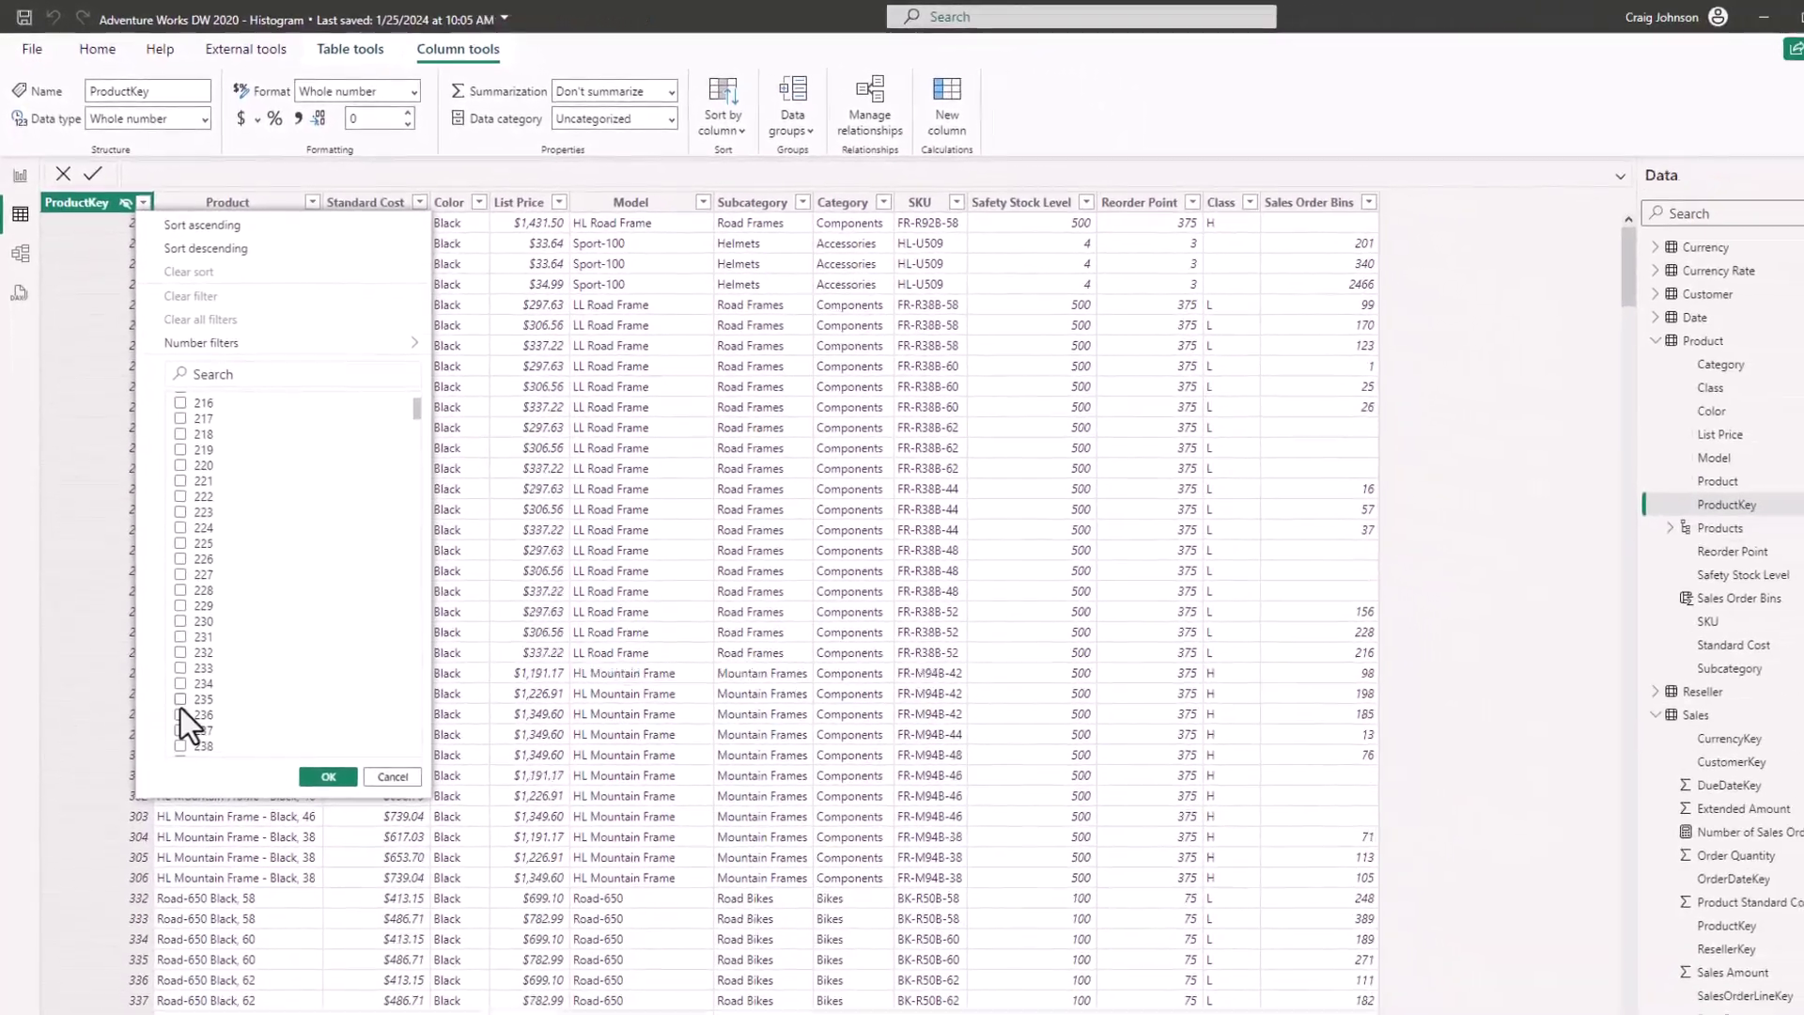
scroll(182, 724, "down", 4)
scroll(175, 695, "down", 2)
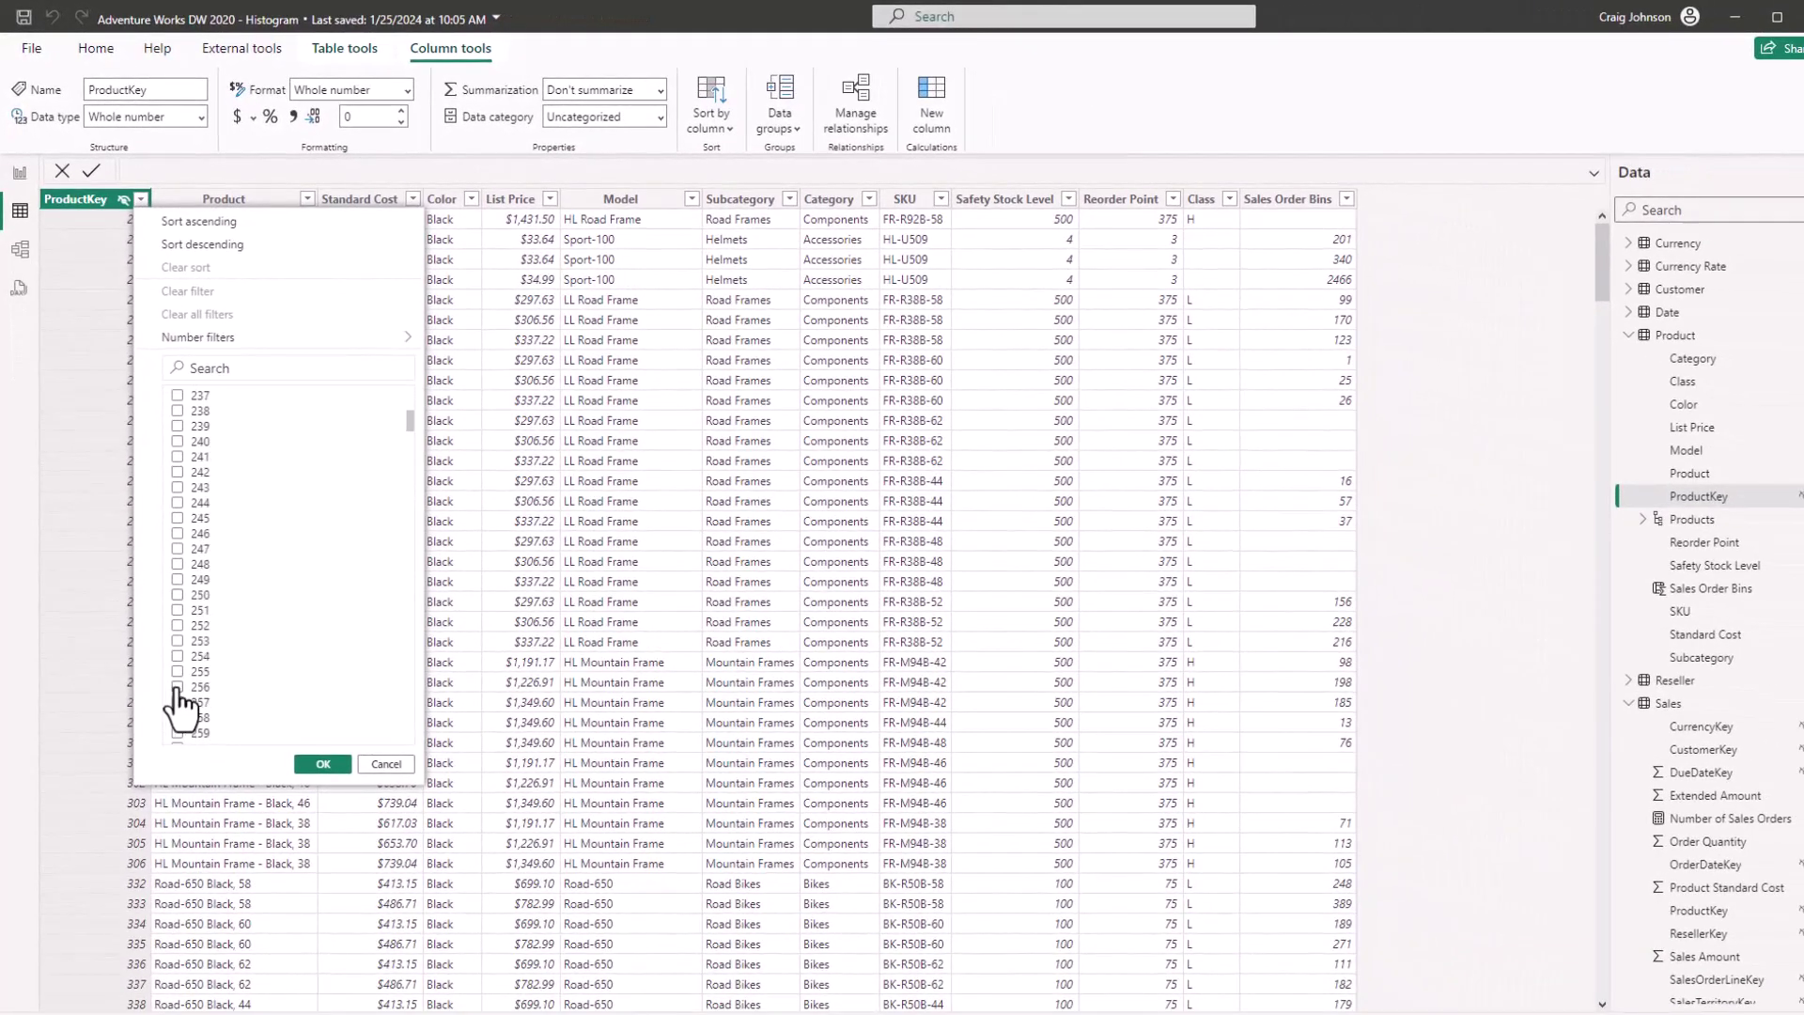
left_click(177, 687)
left_click(322, 764)
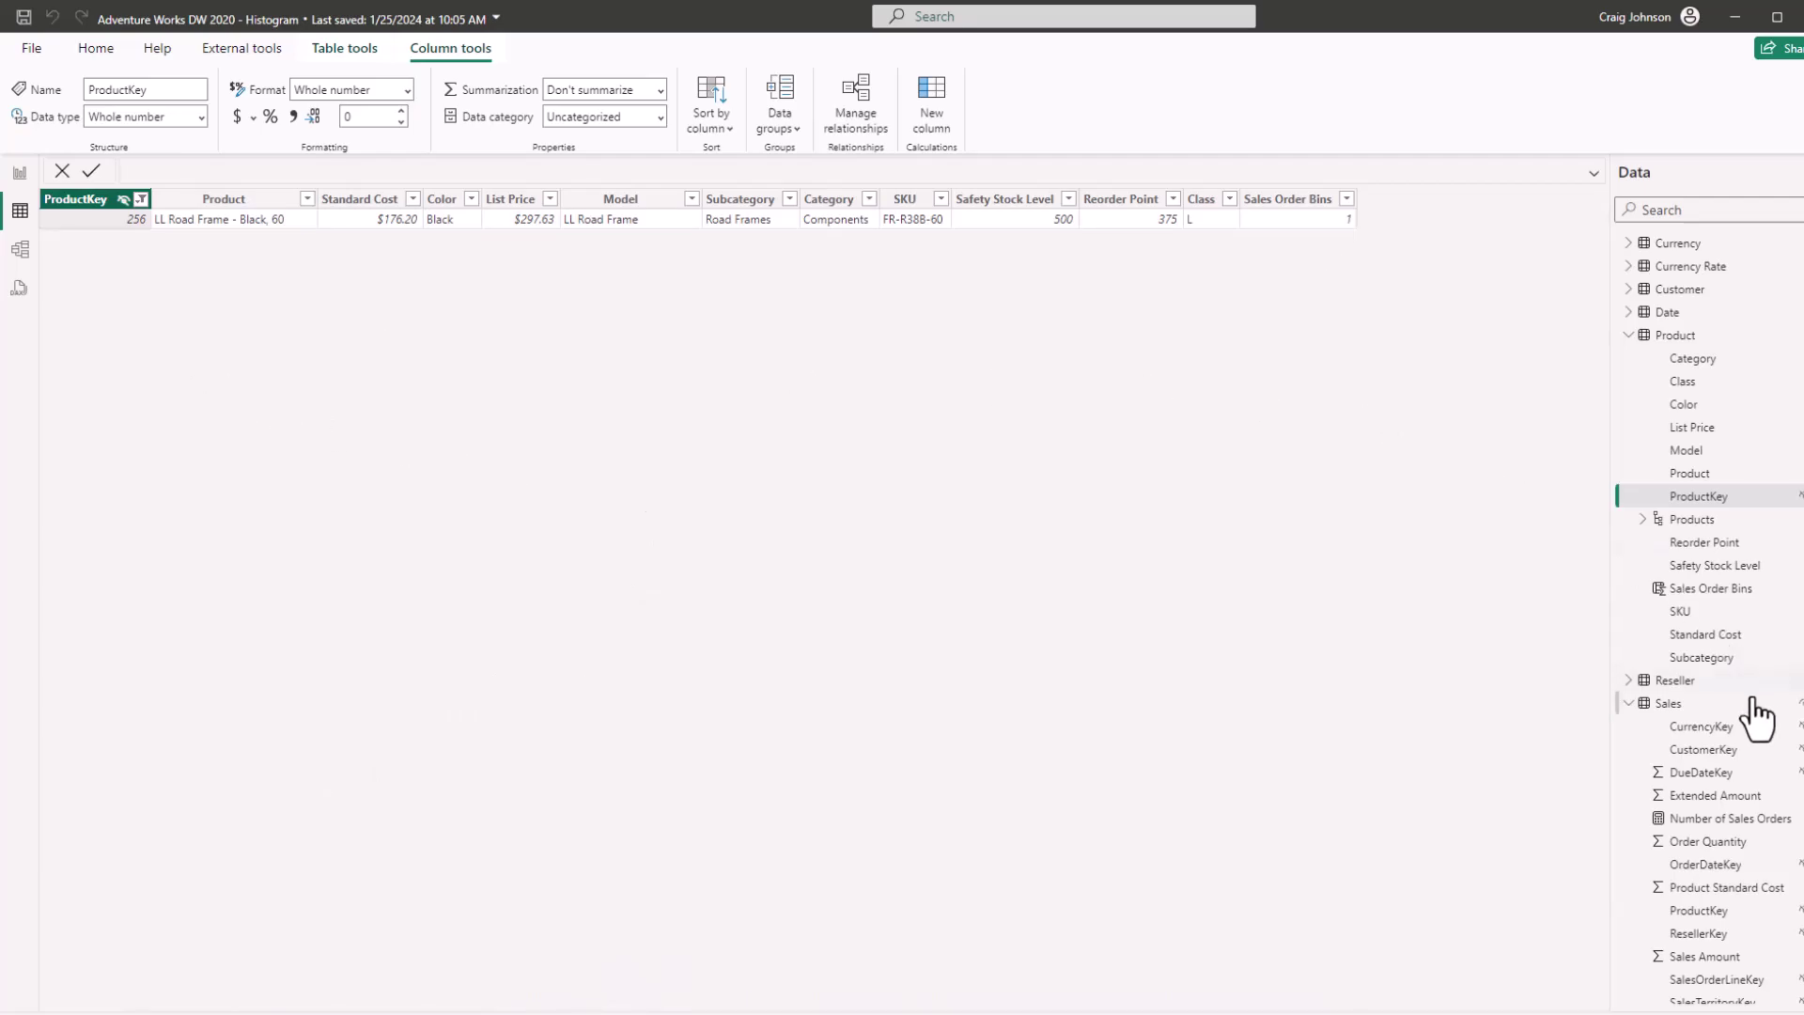
- Open the Sales table's data and filter its ProductKey column to show only key 256
scroll(1742, 728, "down", 3)
left_click(1691, 558)
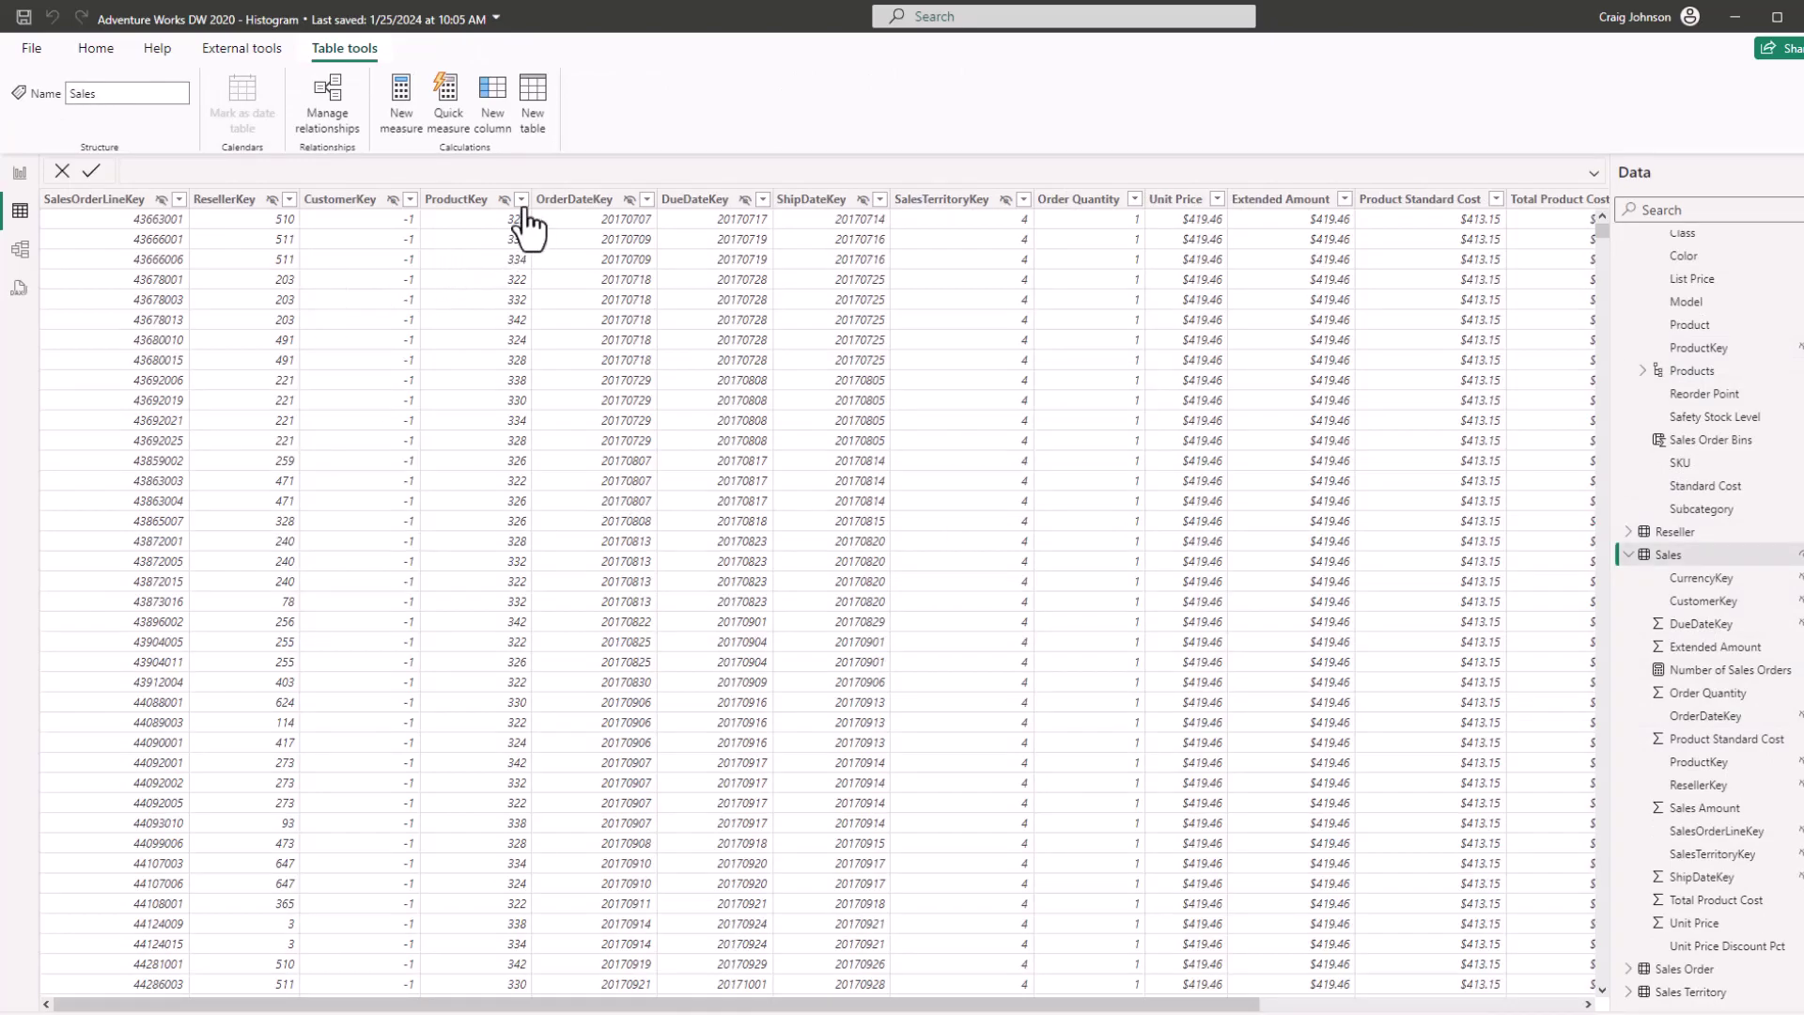
left_click(521, 200)
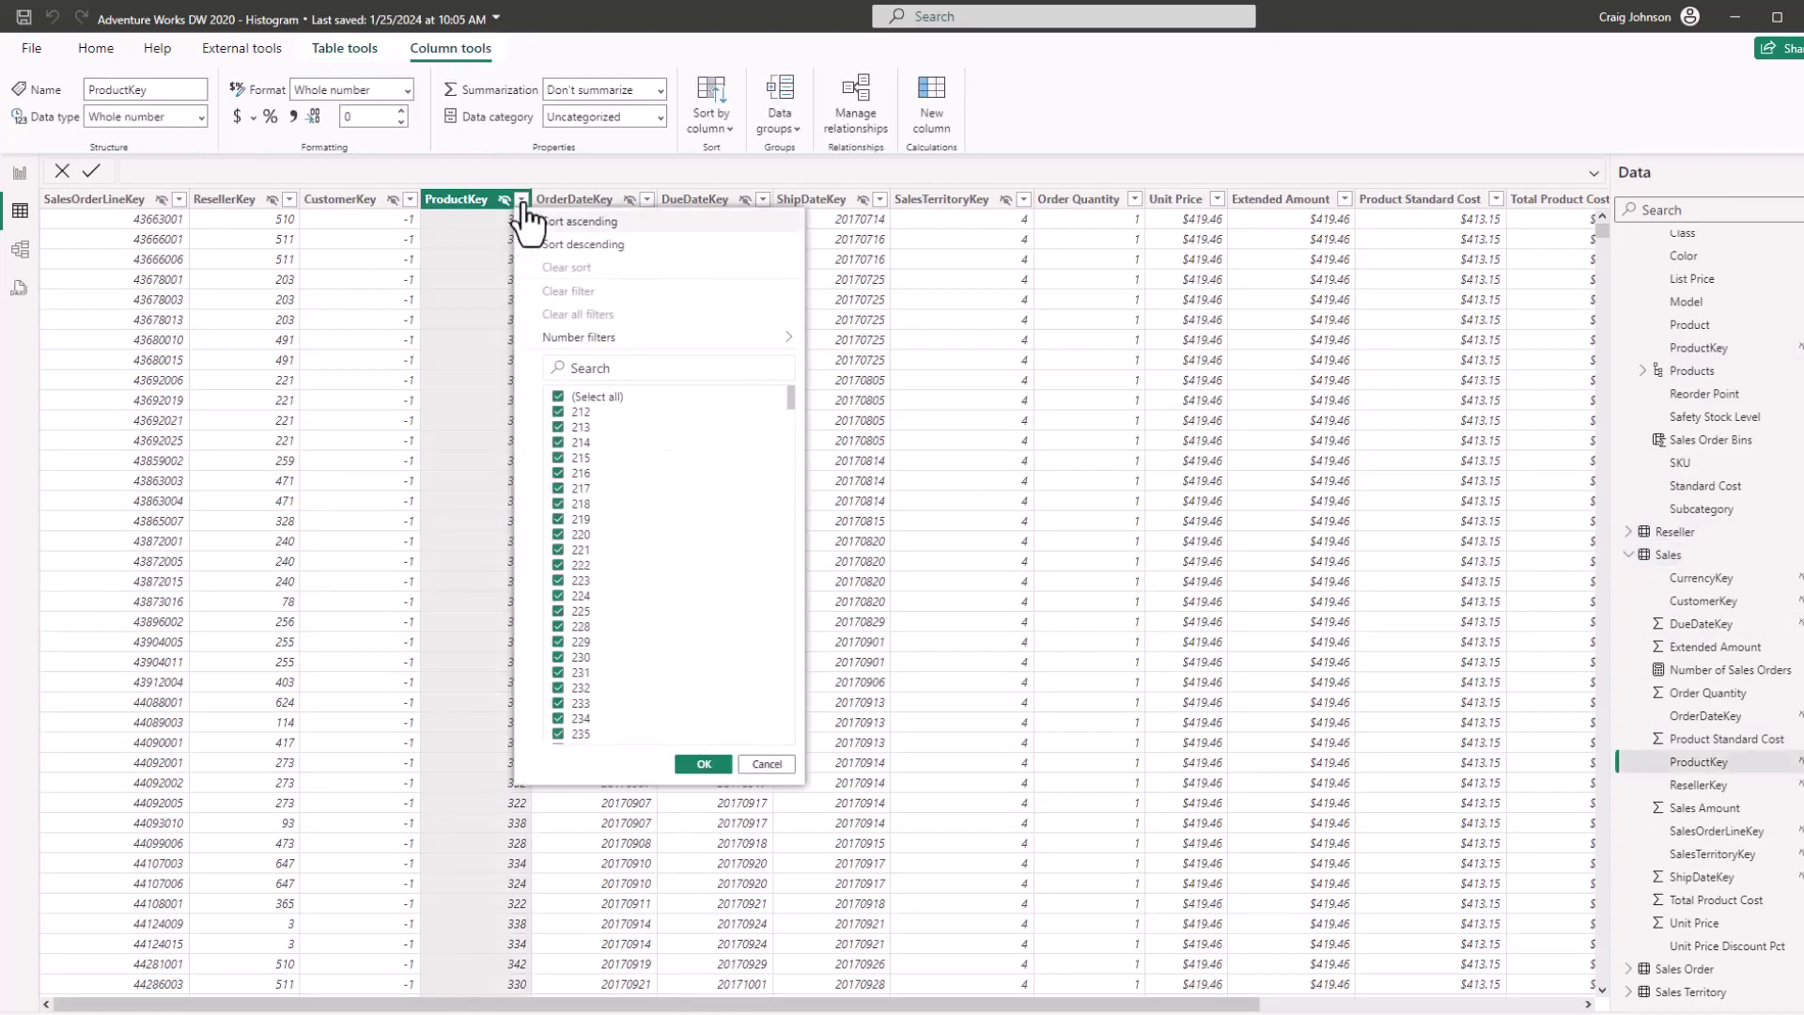
left_click(558, 397)
scroll(608, 519, "down", 3)
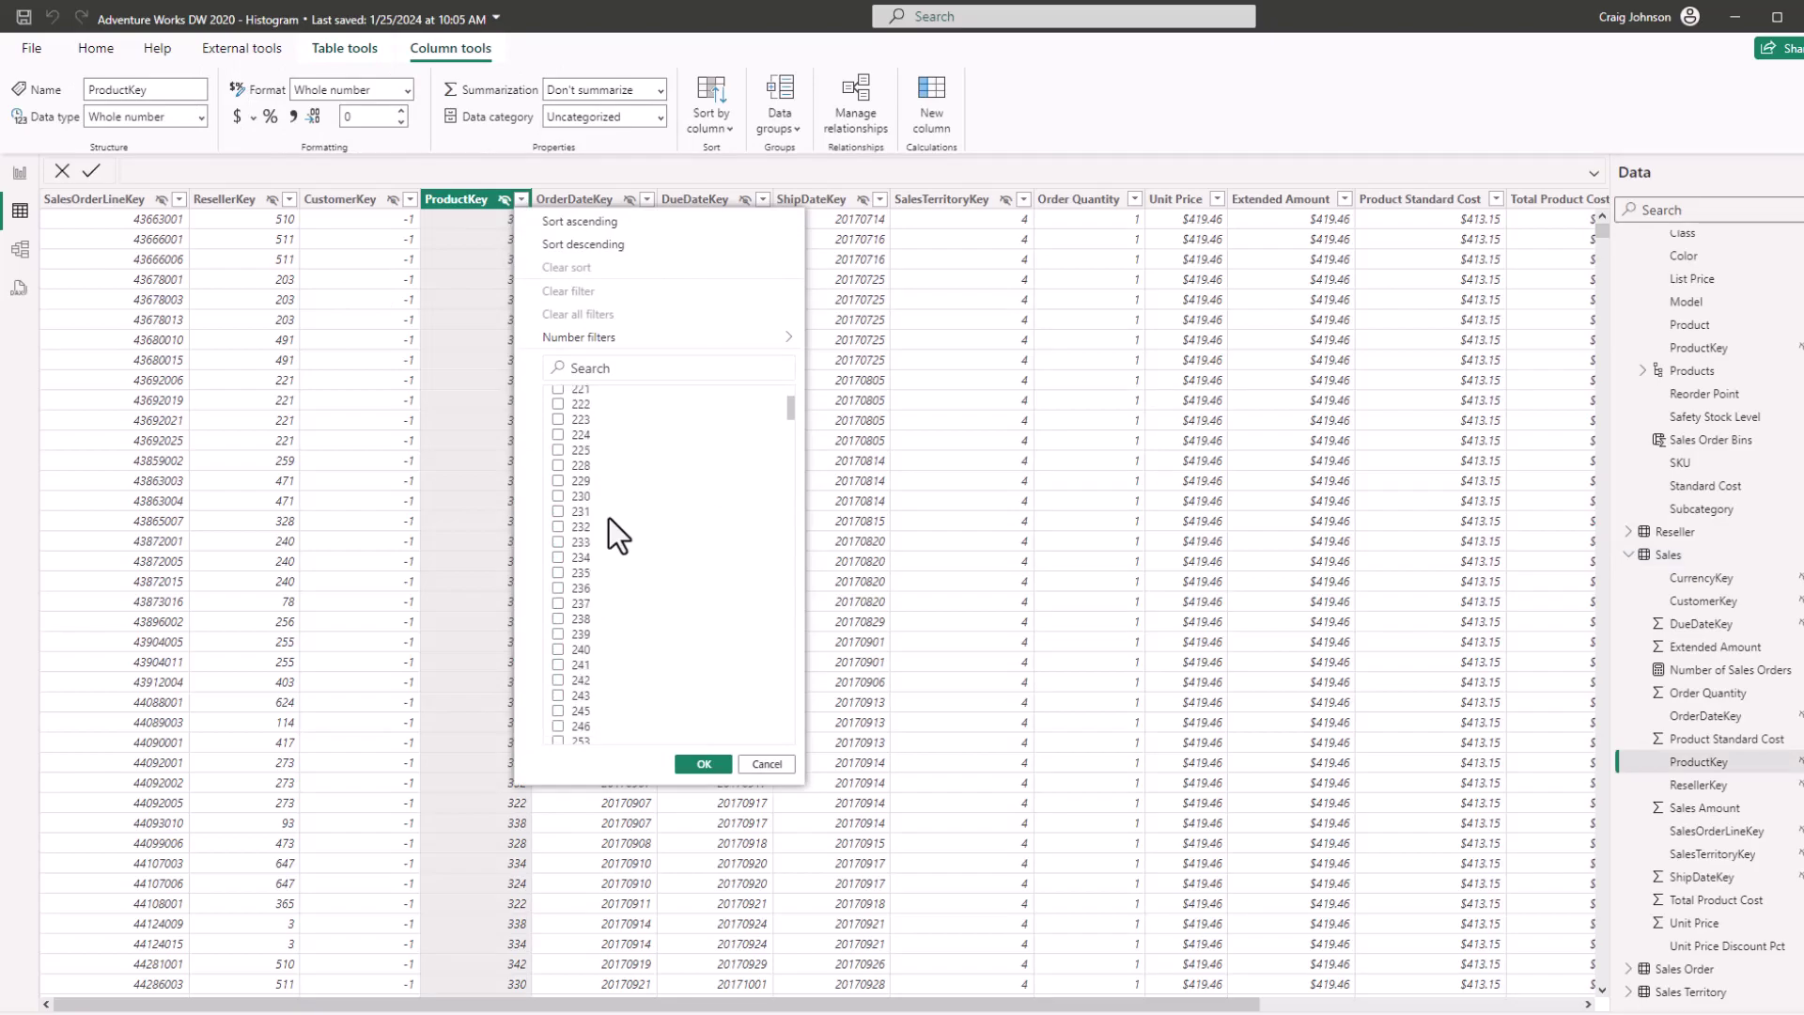
scroll(607, 523, "down", 2)
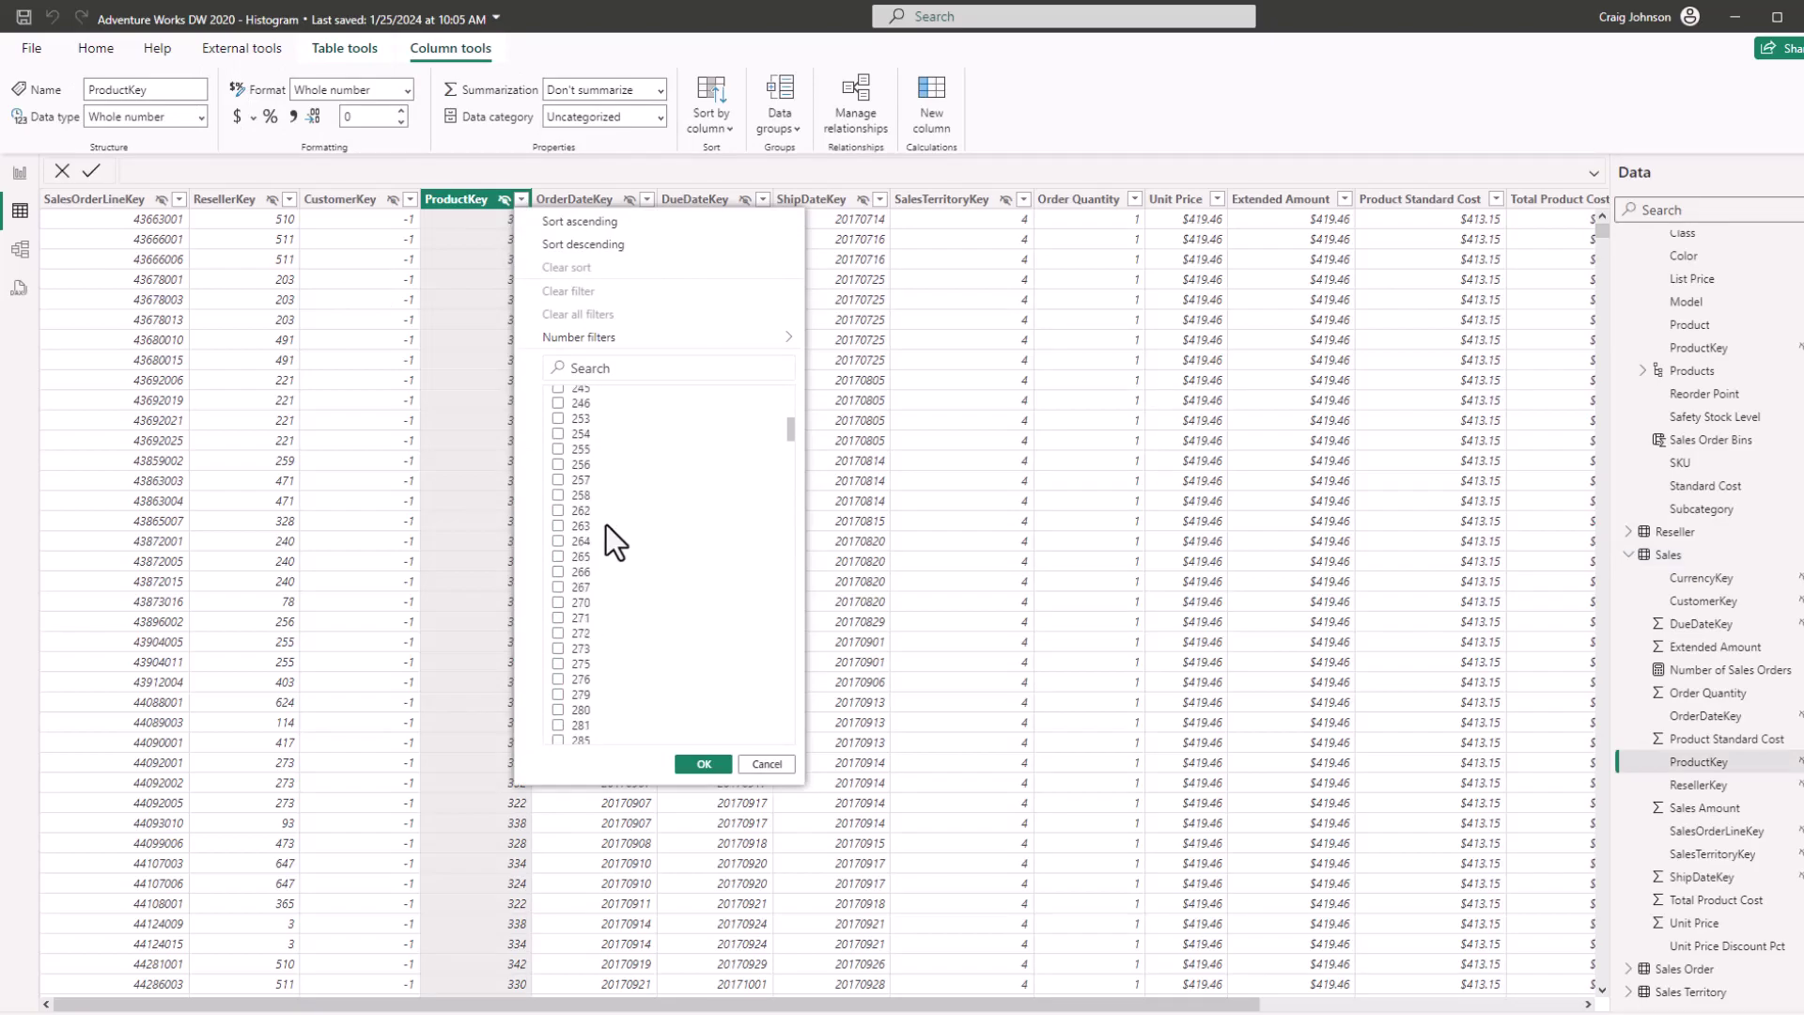
left_click(558, 464)
left_click(704, 765)
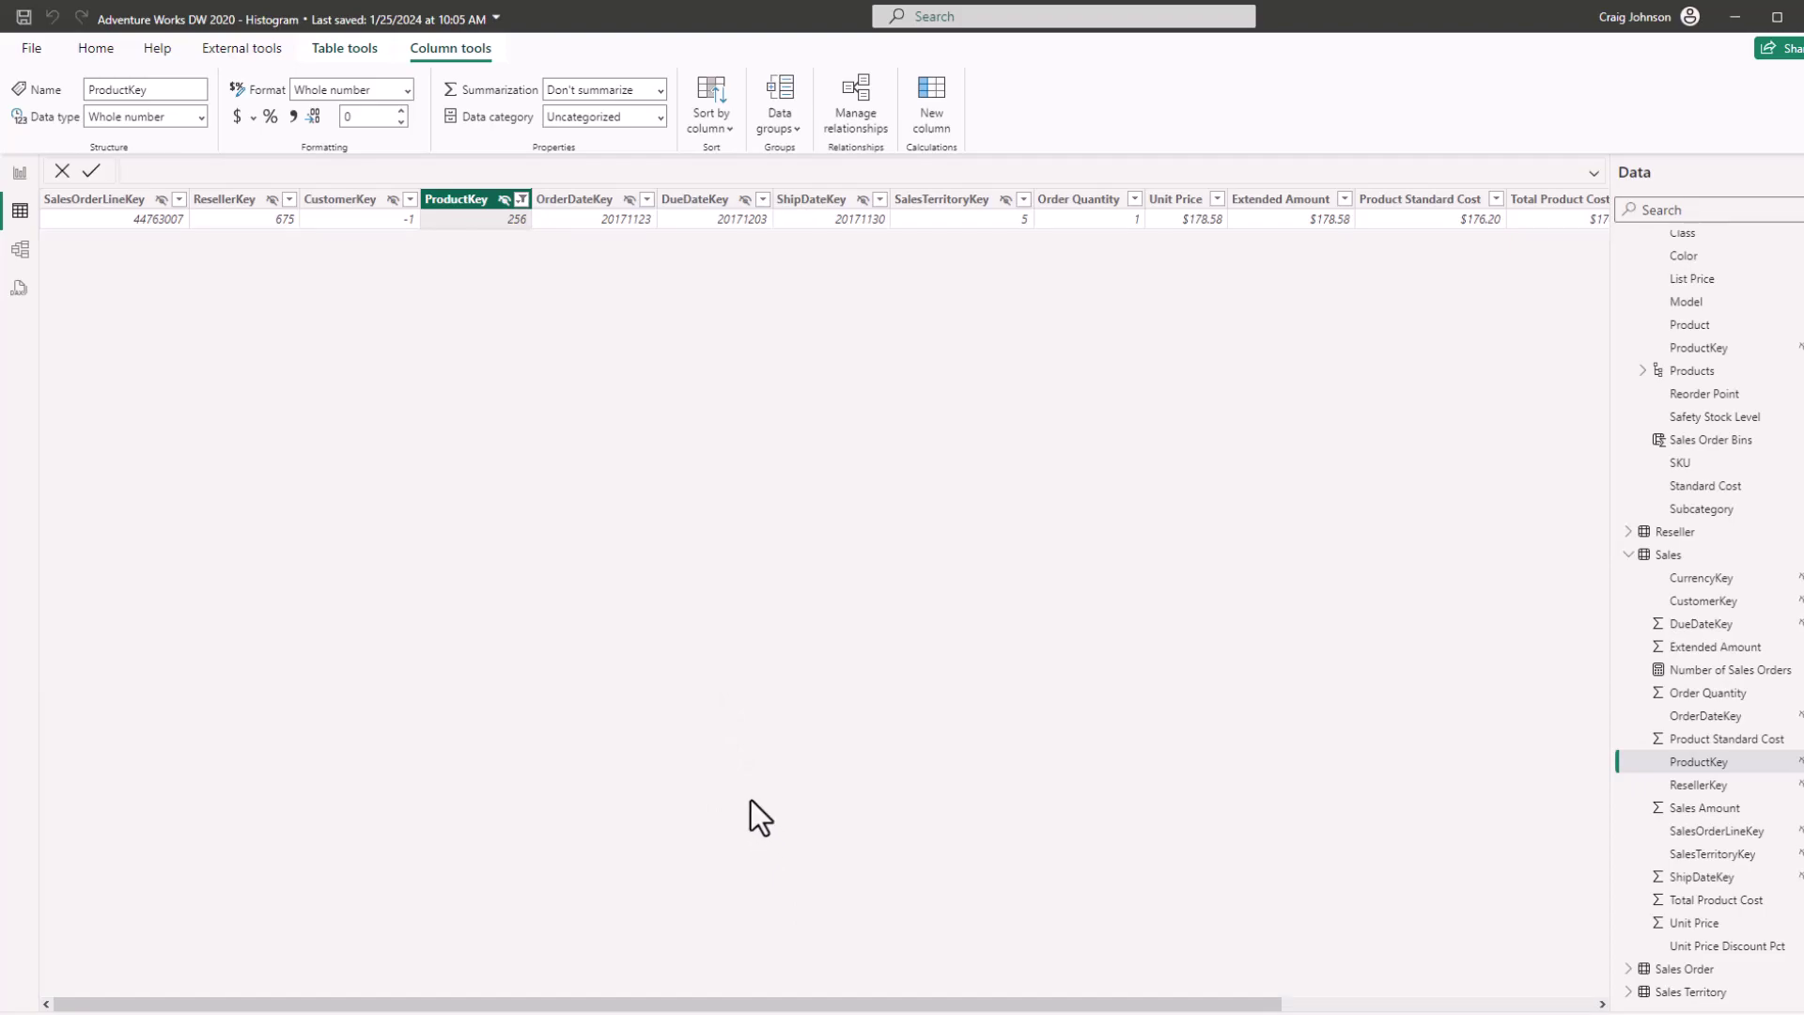
- Clear the ProductKey filters from the Sales table and the Product table
left_click(521, 200)
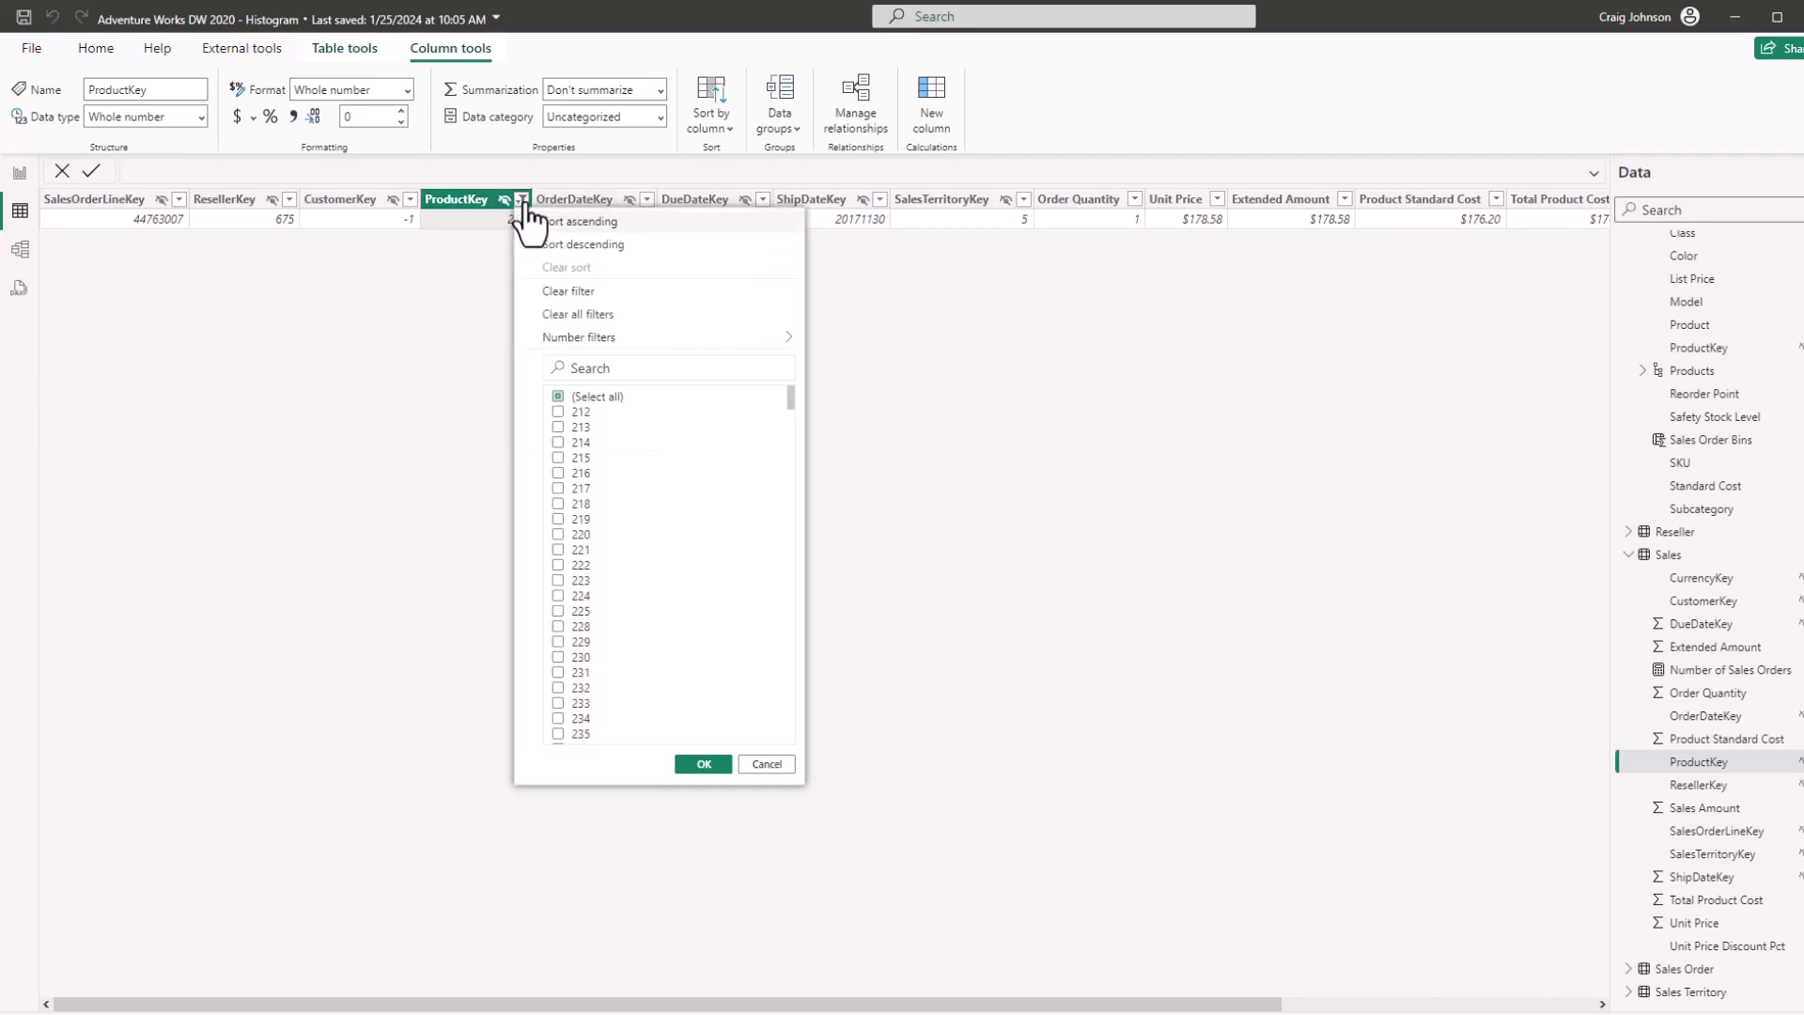
left_click(571, 293)
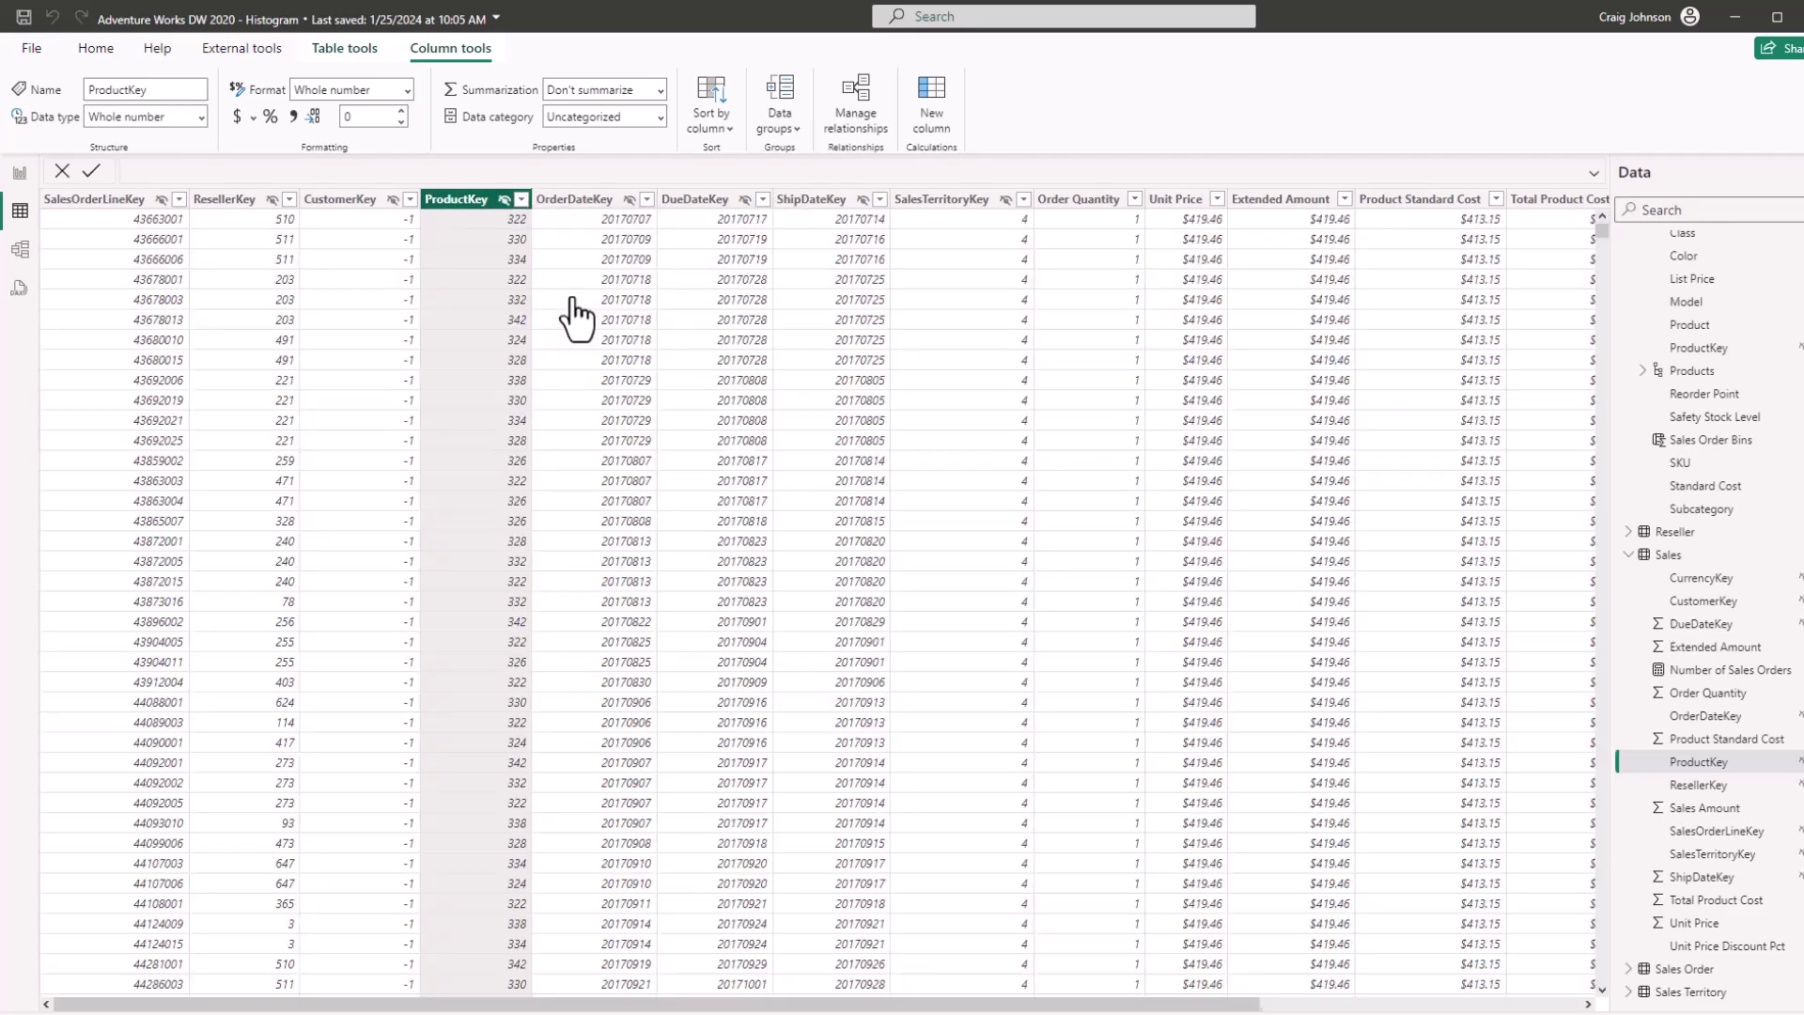
scroll(1732, 536, "up", 2)
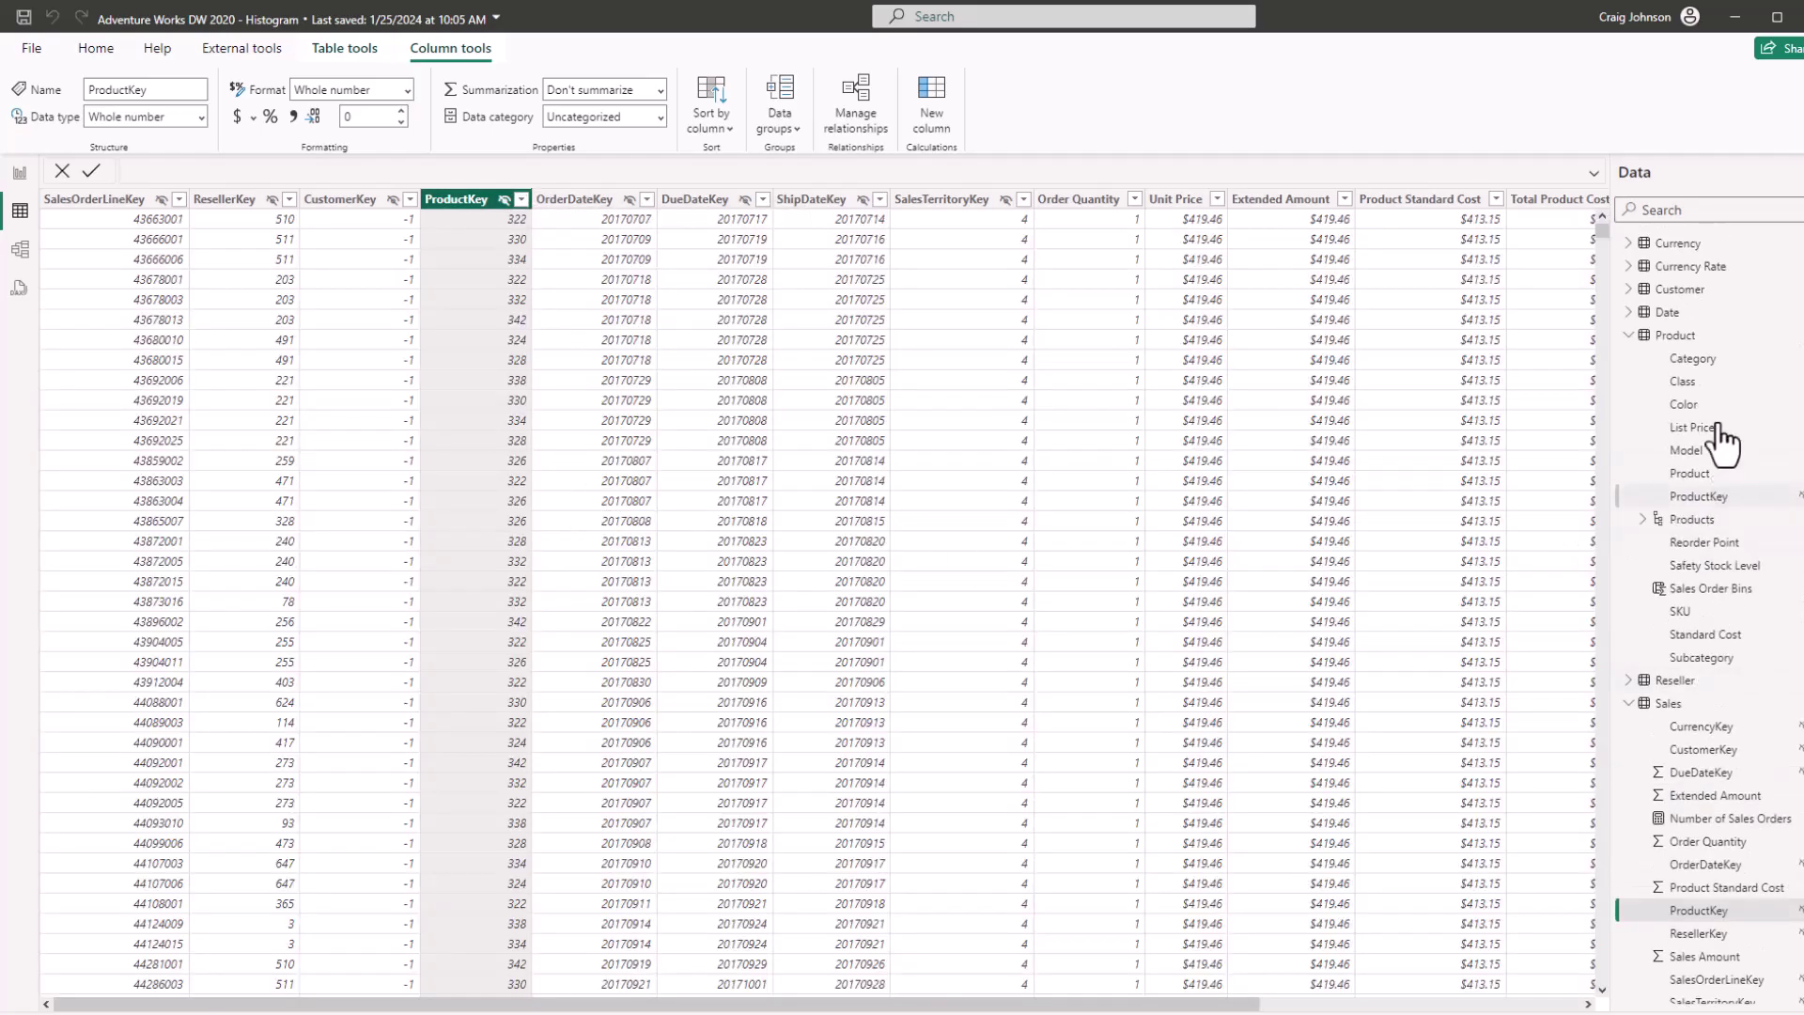
left_click(1699, 338)
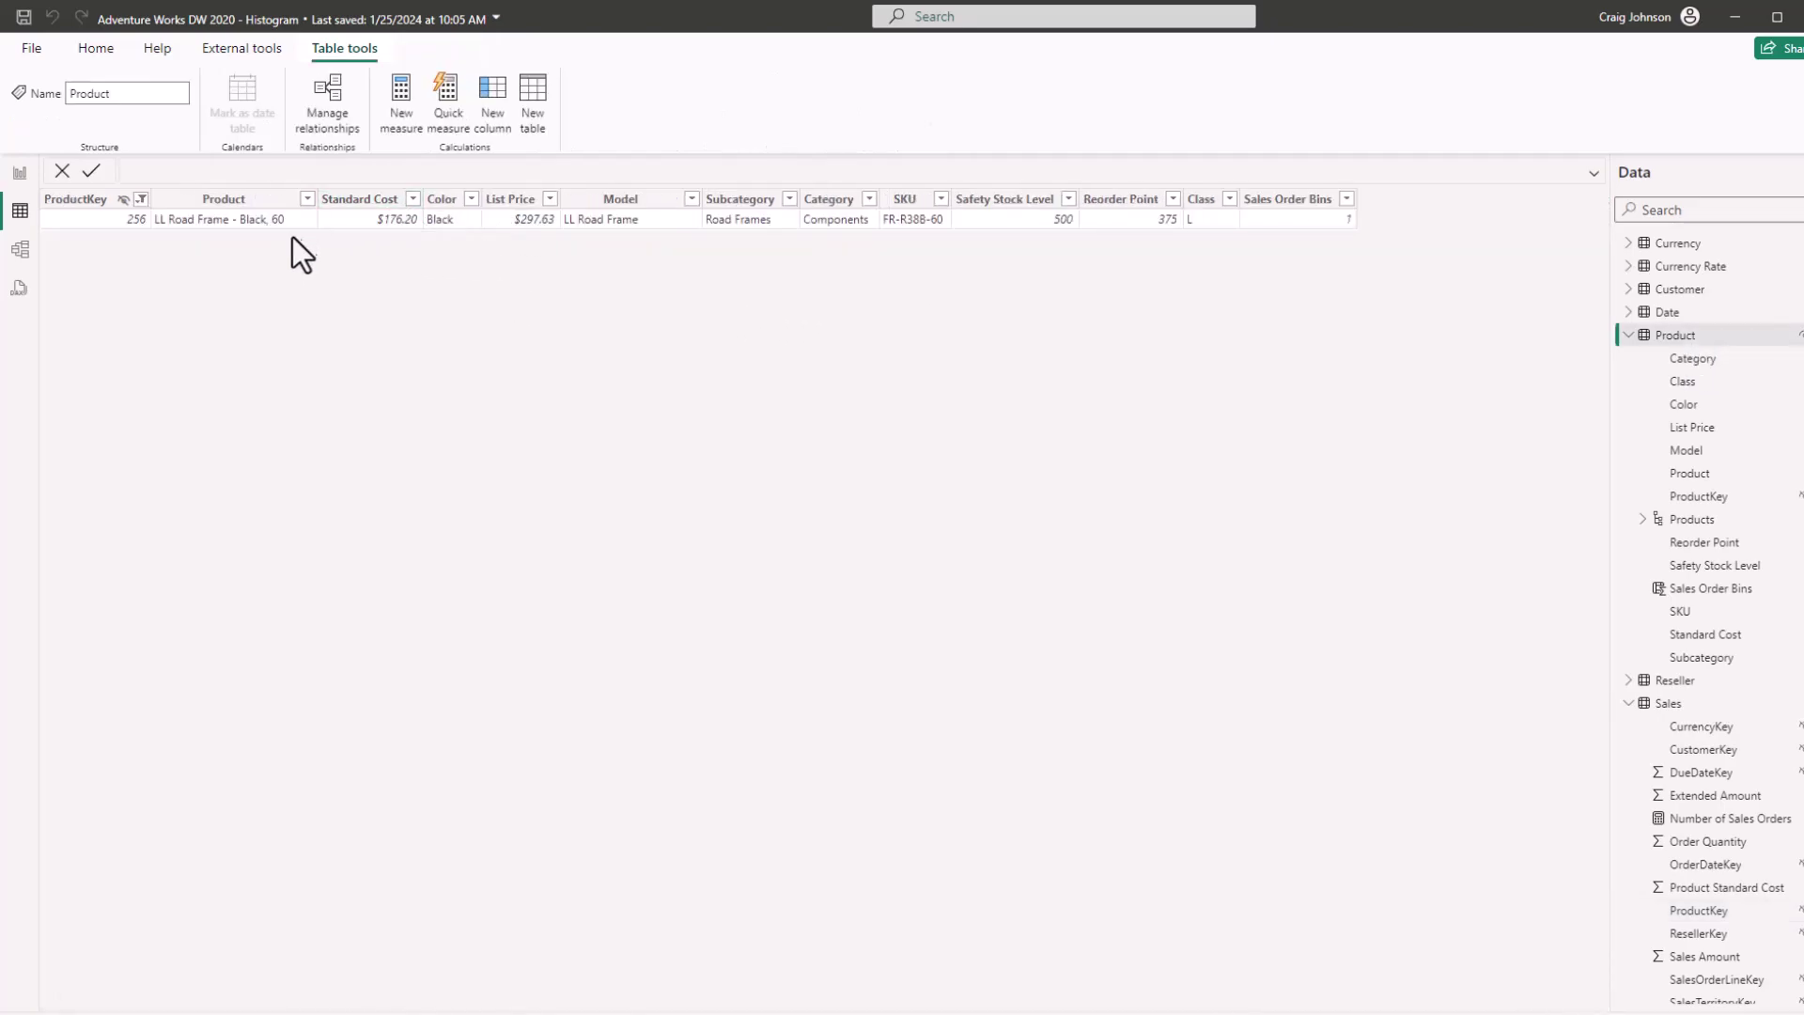
left_click(141, 200)
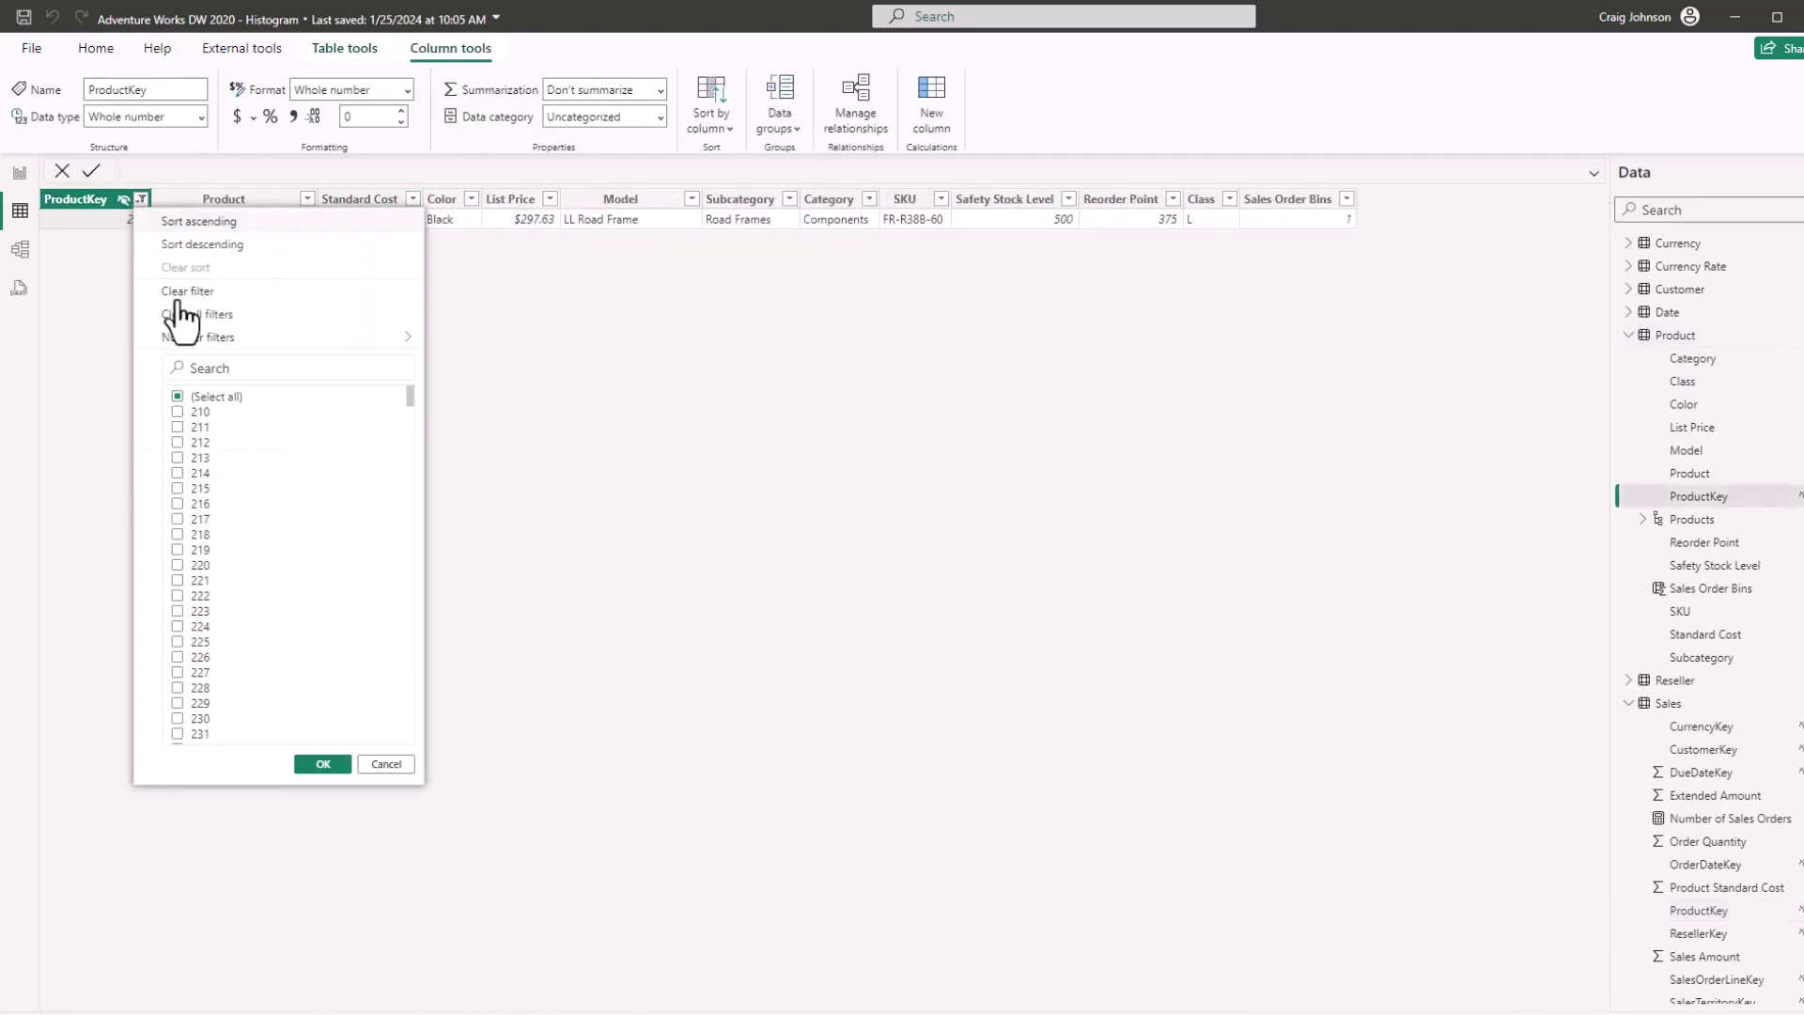
left_click(193, 292)
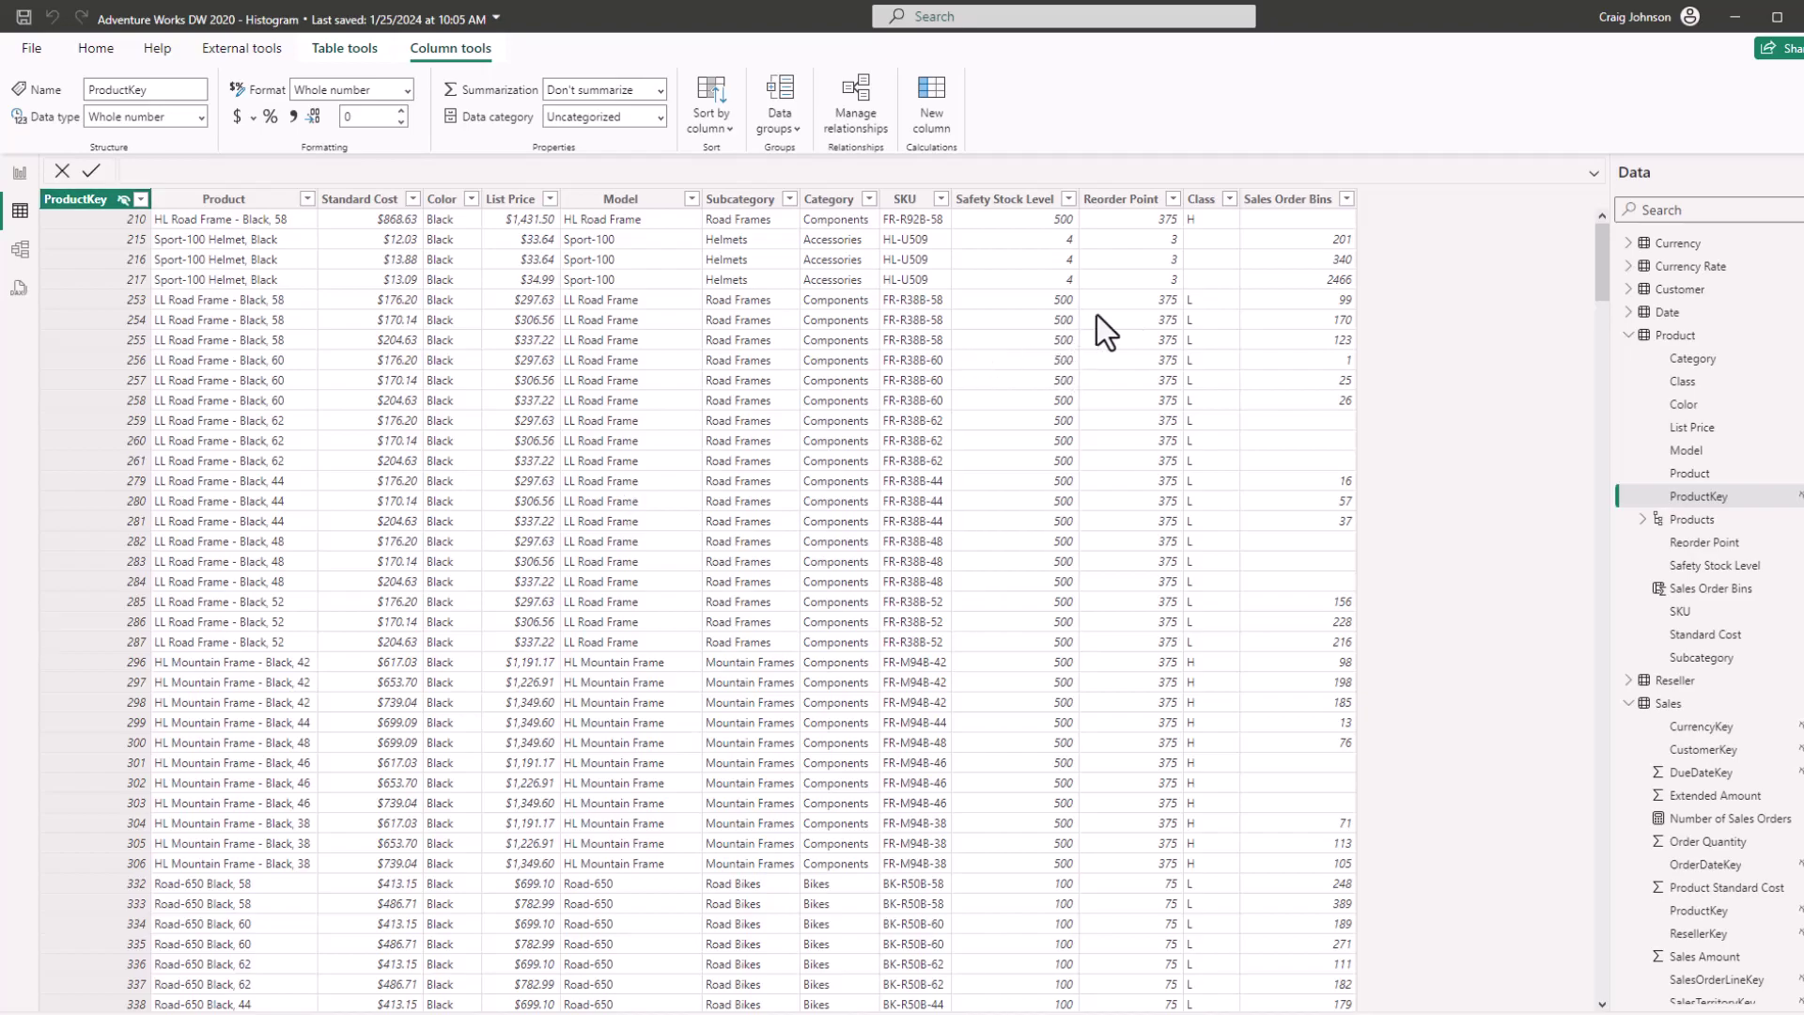
- Change the Sales Order Bins column's formula to ROUNDDOWN([Number of Sales Orders],-2) and commit it
left_click(1695, 592)
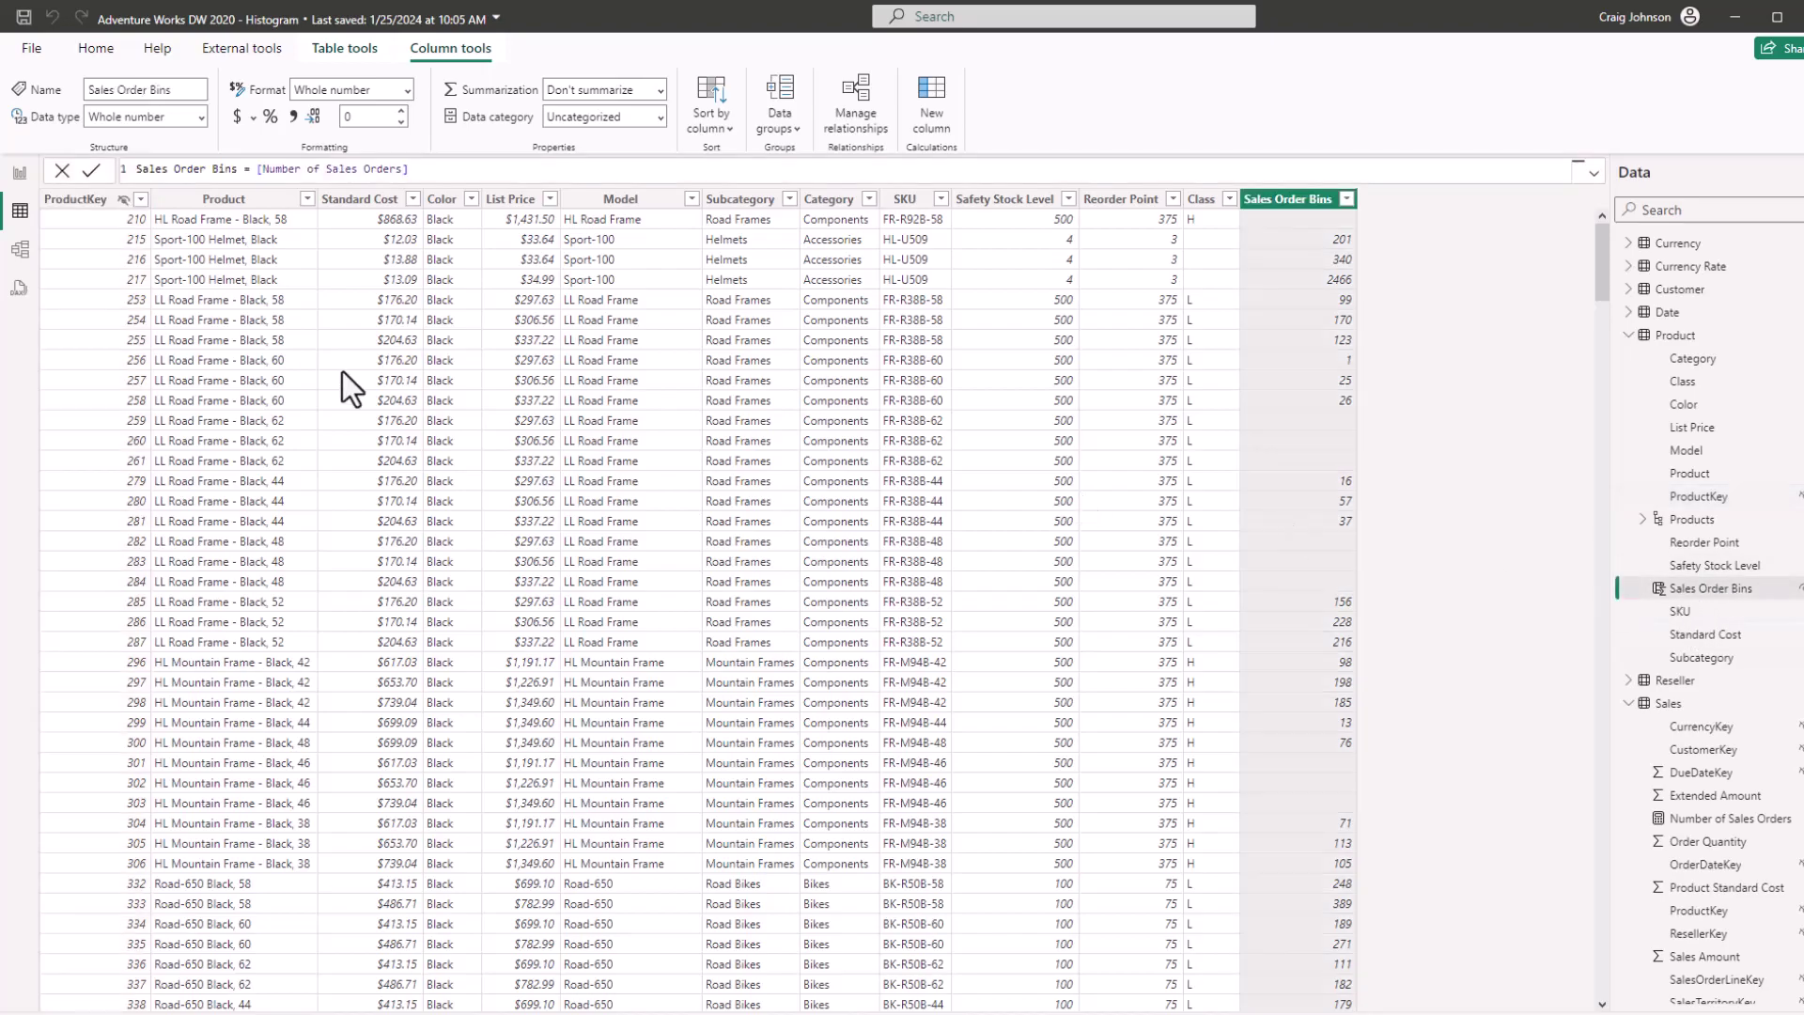
left_click(256, 169)
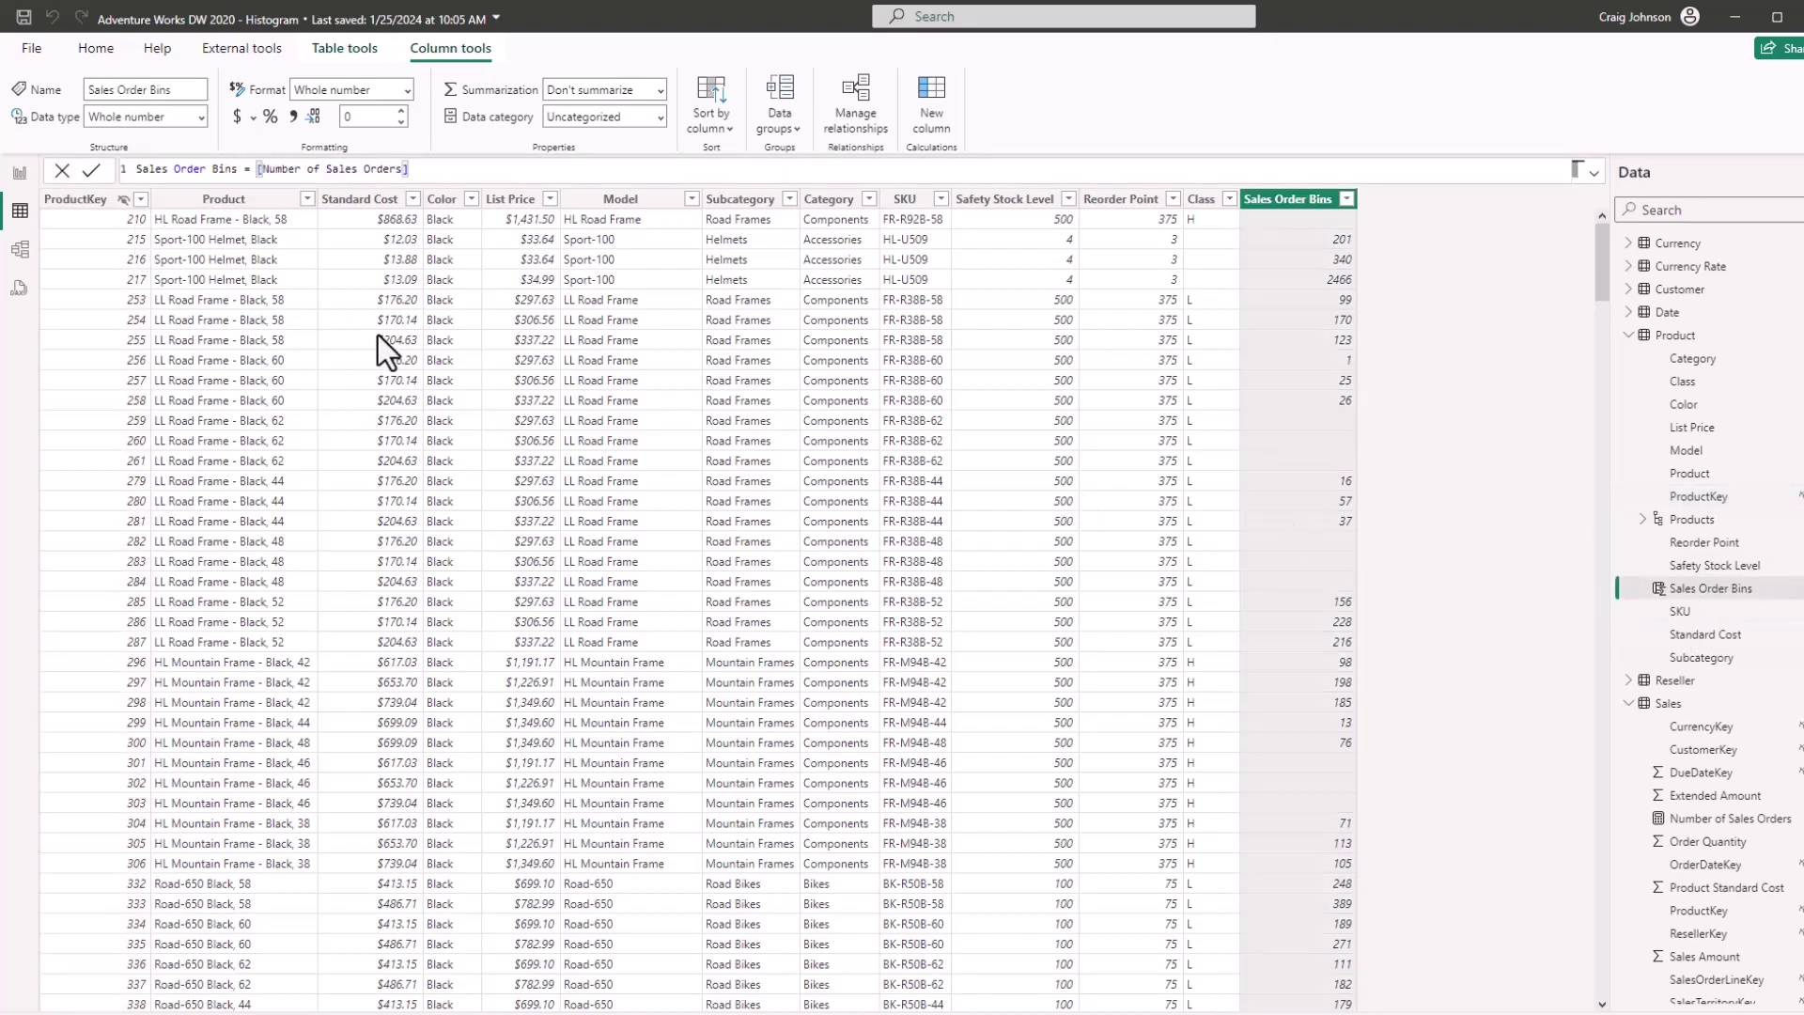
type("roun")
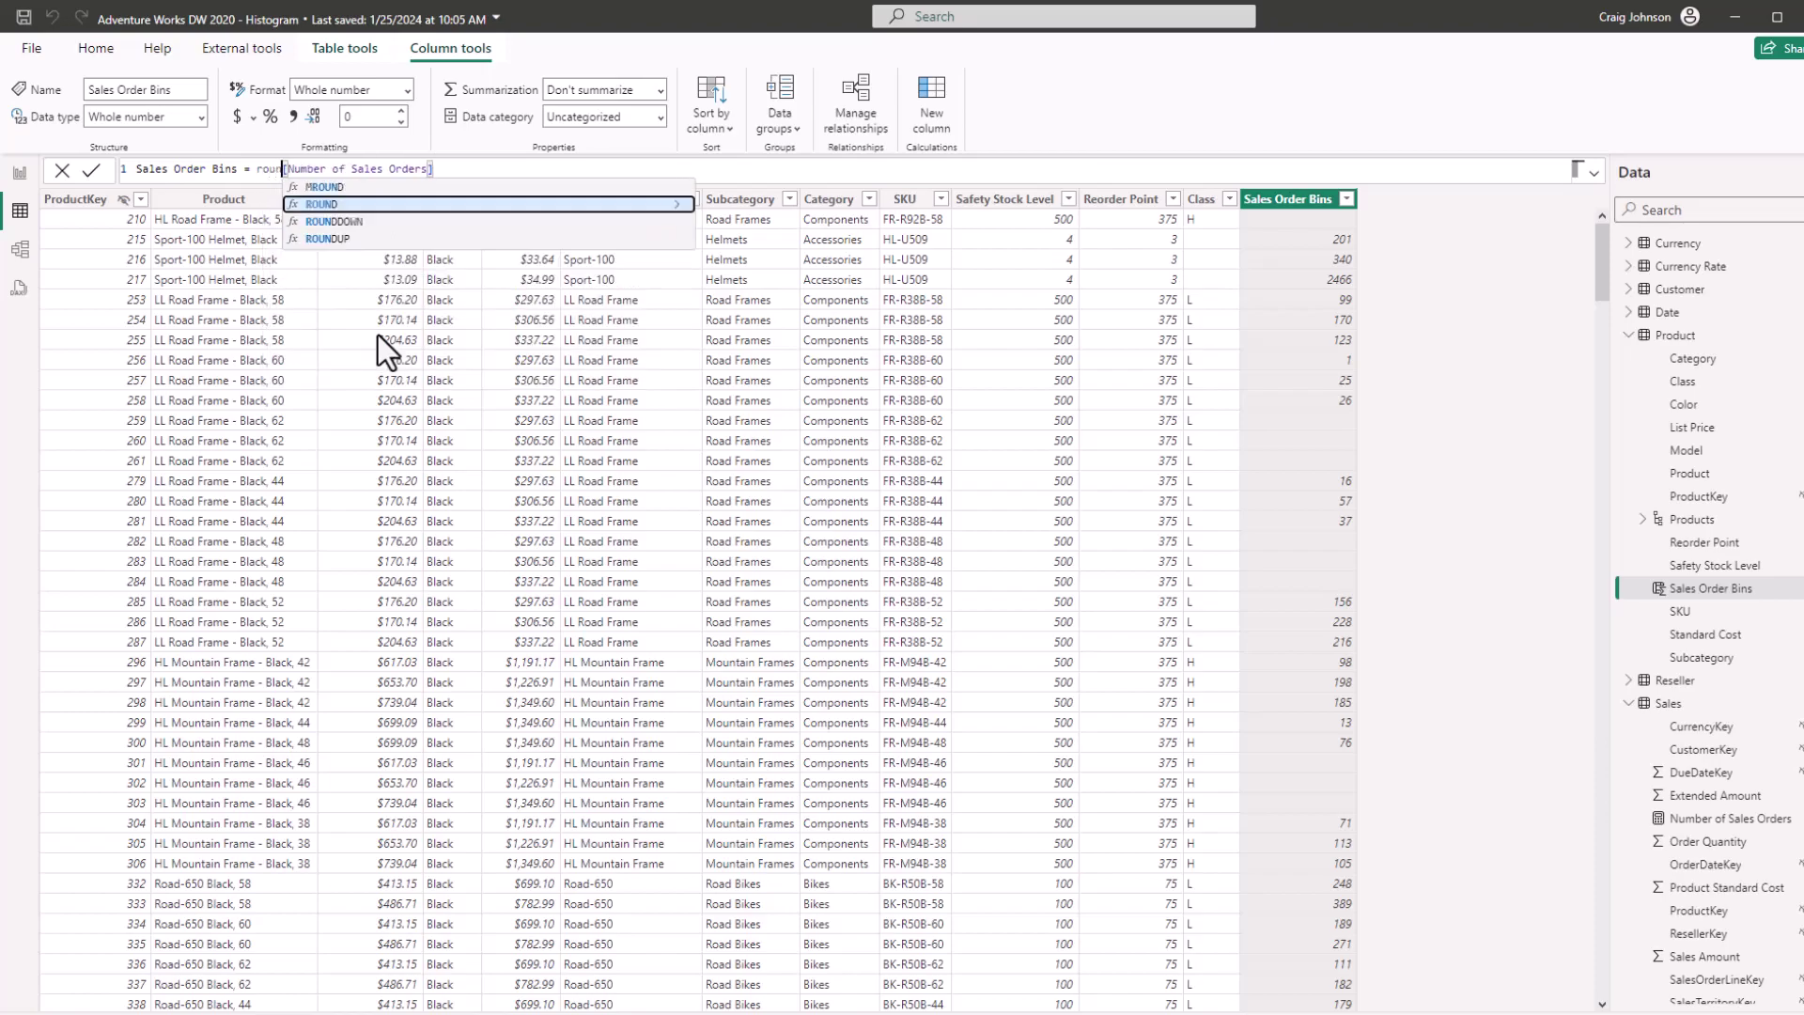
key("Down")
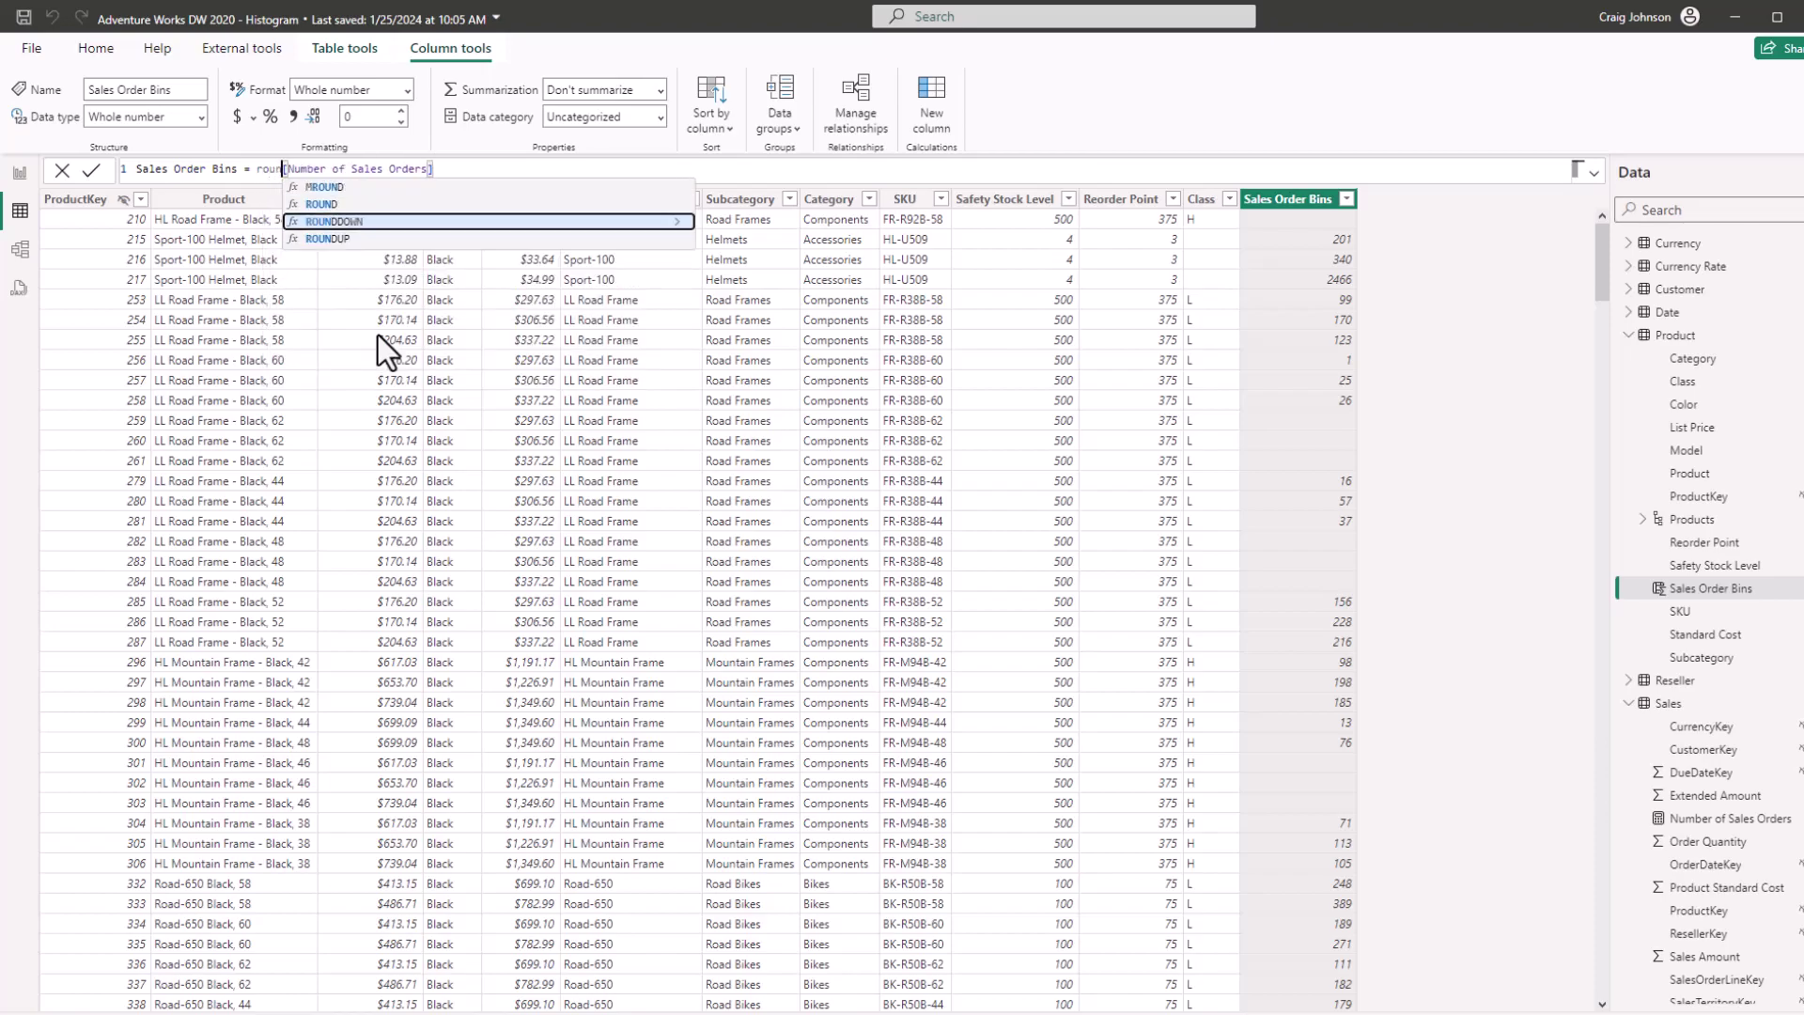
key("Tab")
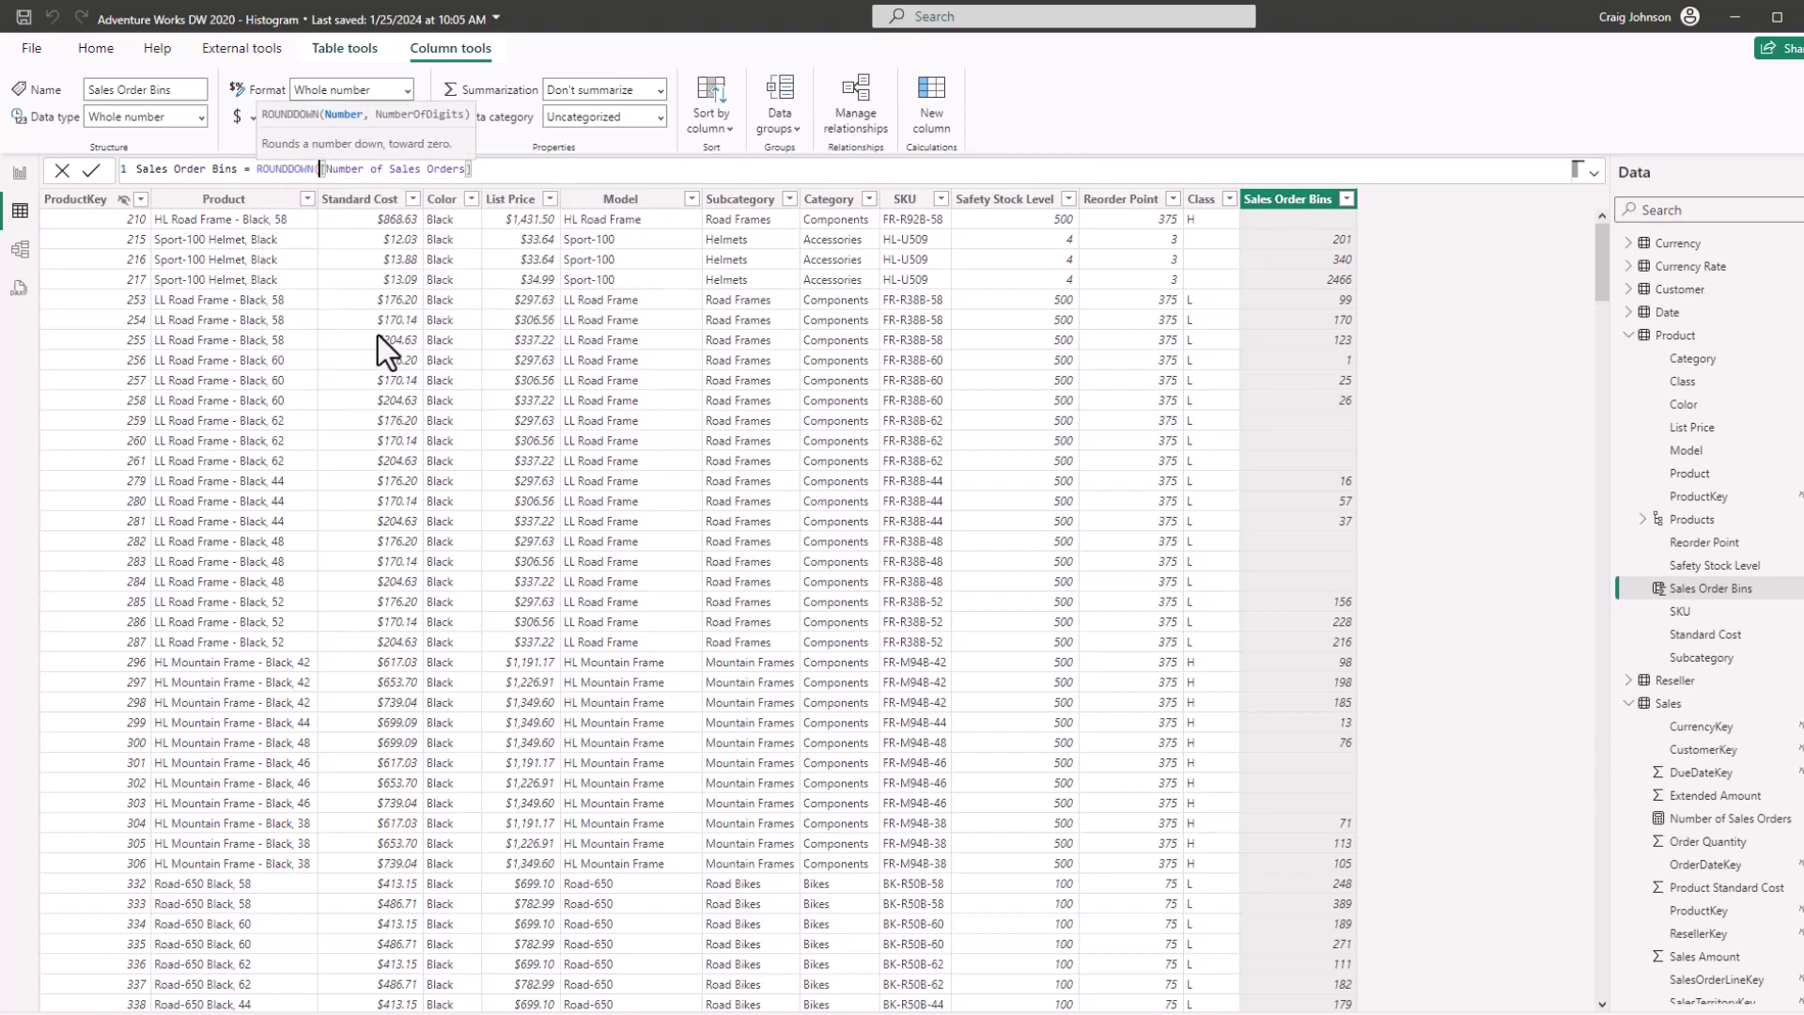
left_click(509, 171)
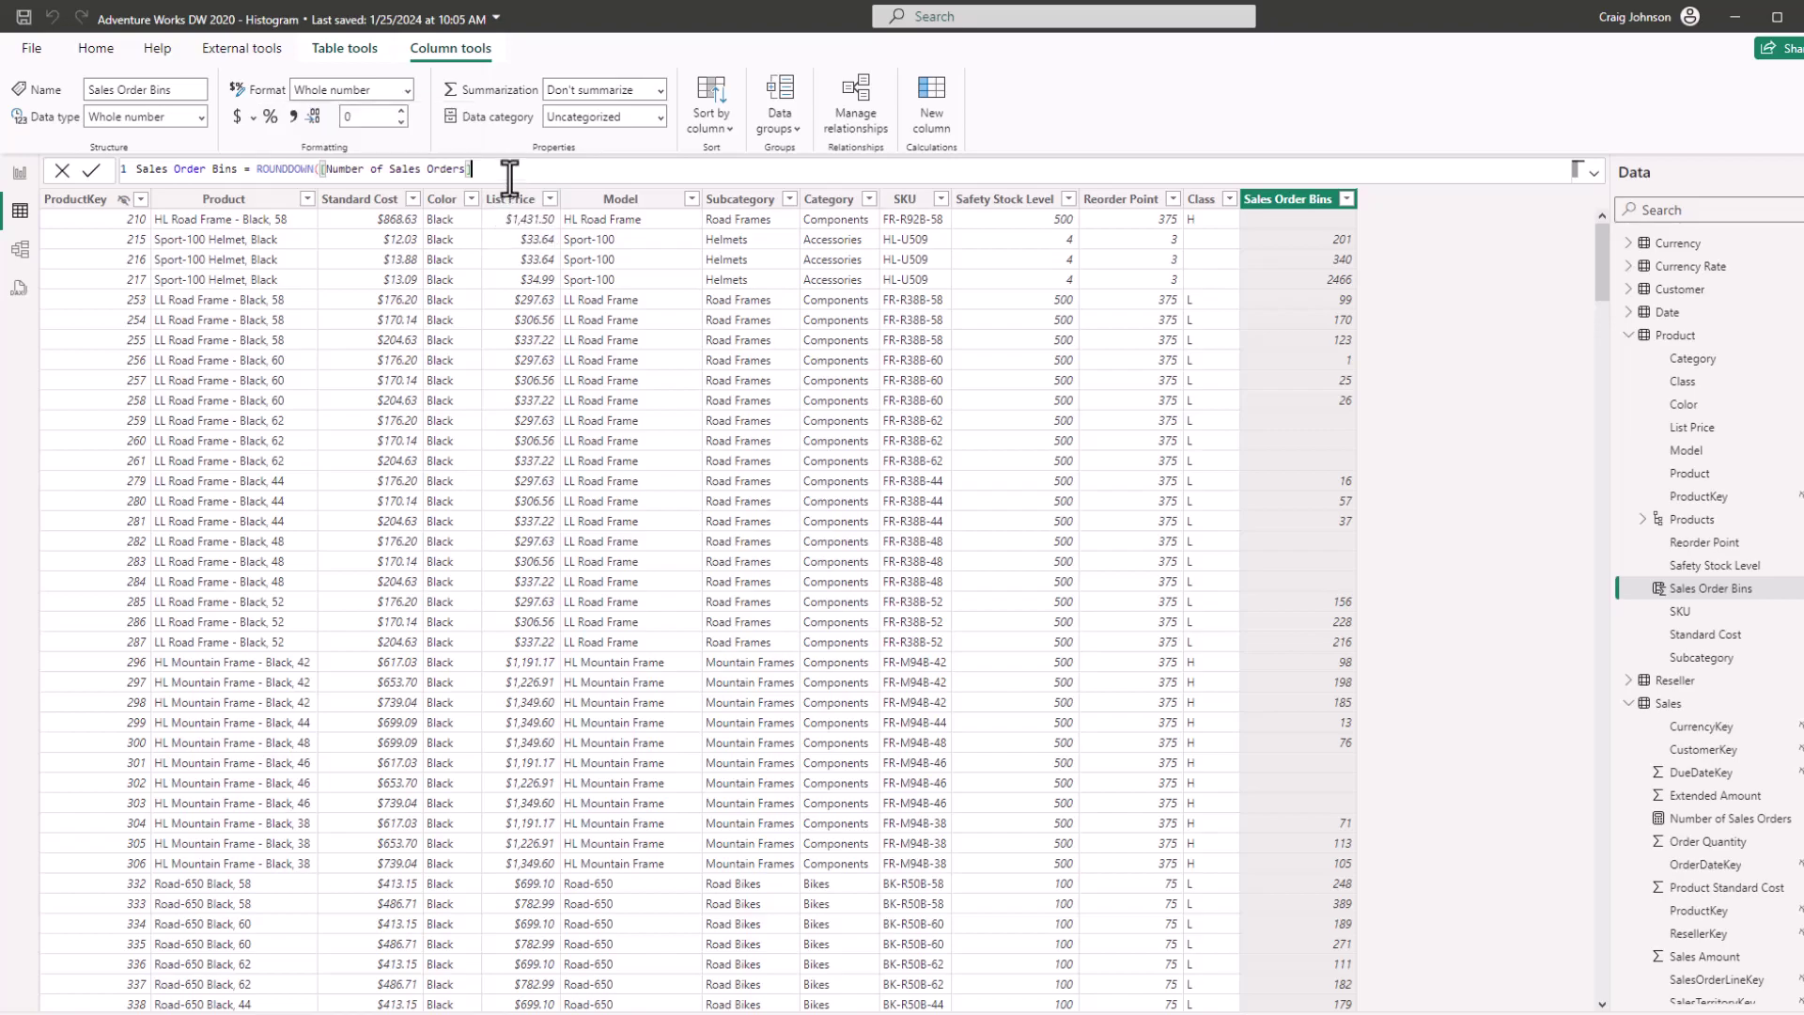
type(",")
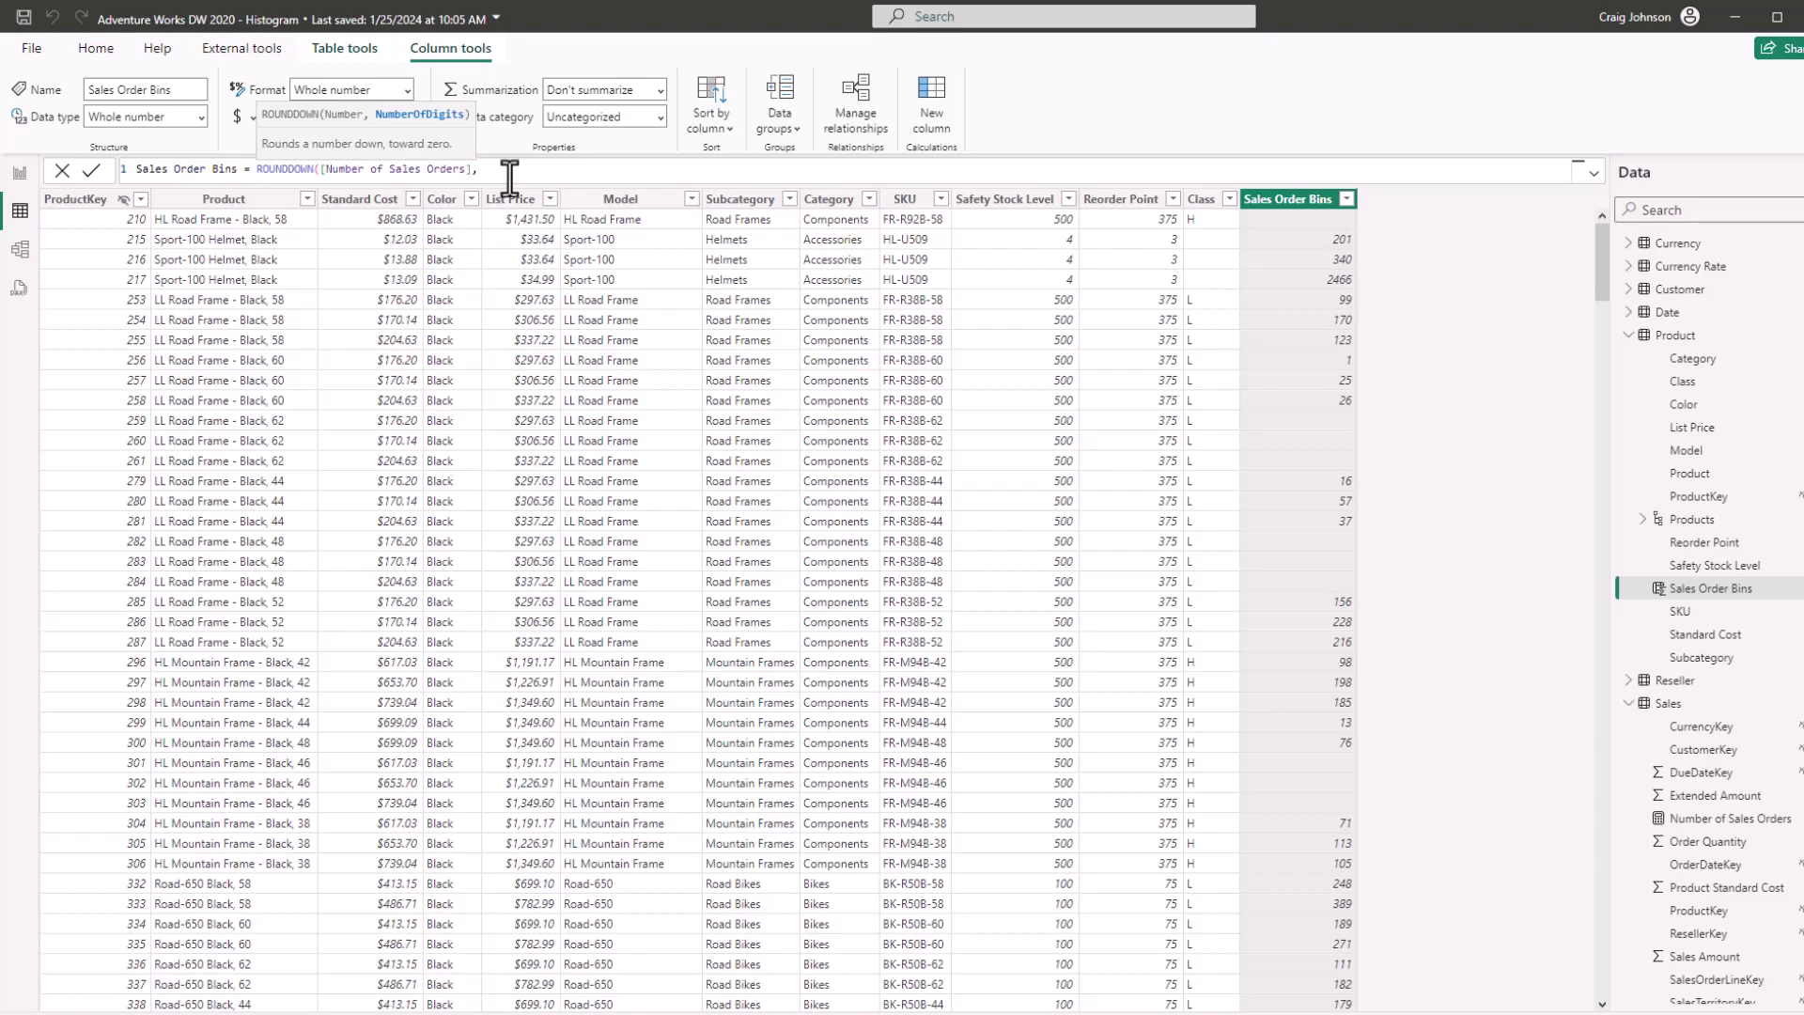
type("-2)")
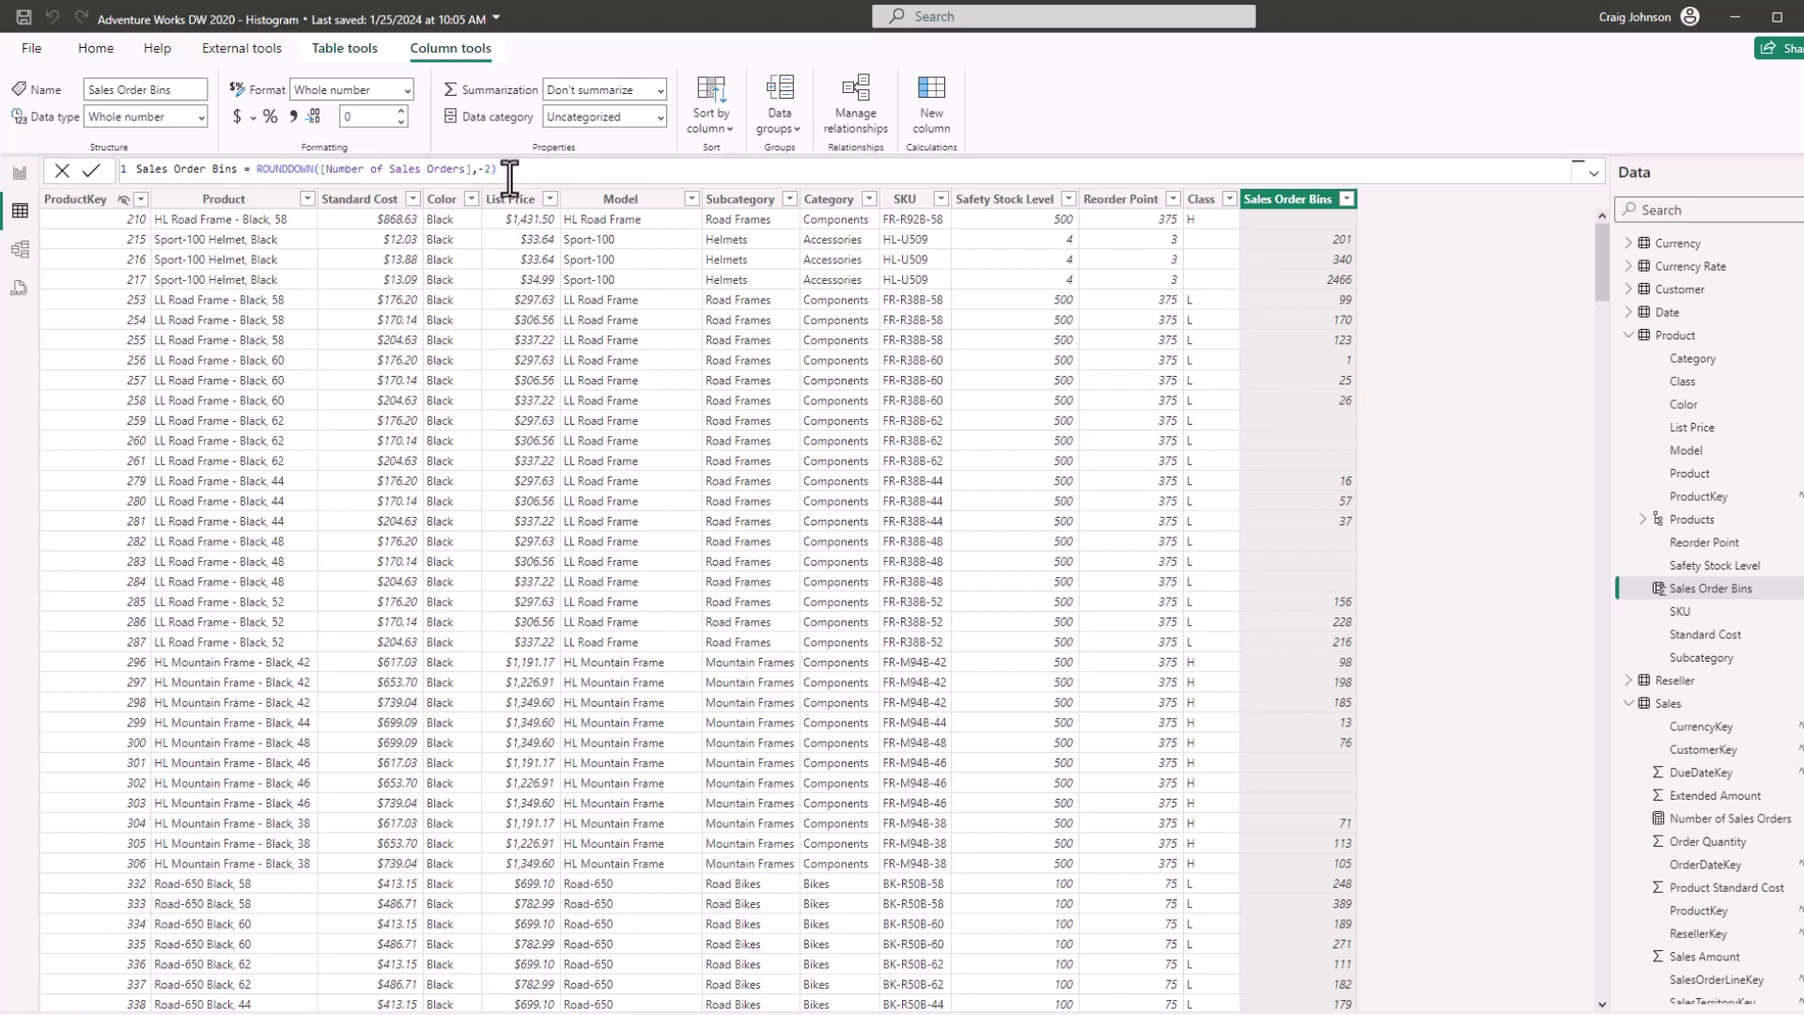
key("Return")
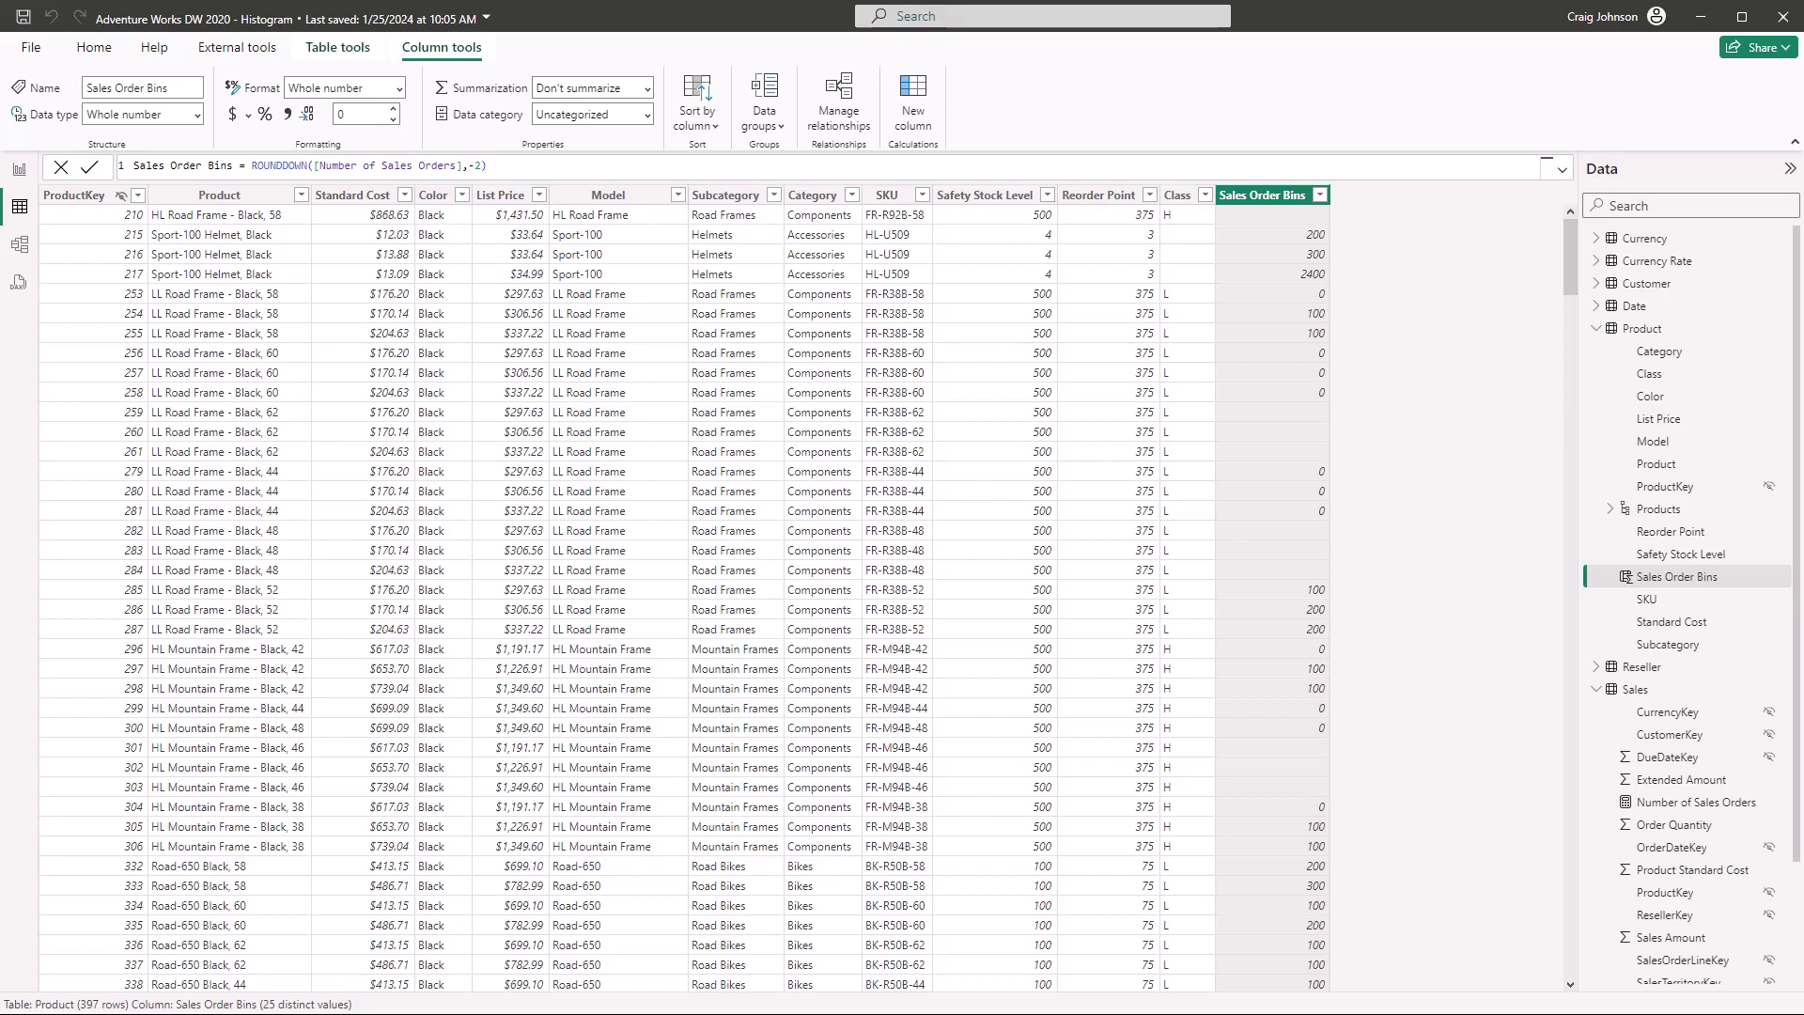
- Insert a clustered column chart on the Histogram report page, enlarge it and place it near the middle of the canvas
left_click(20, 170)
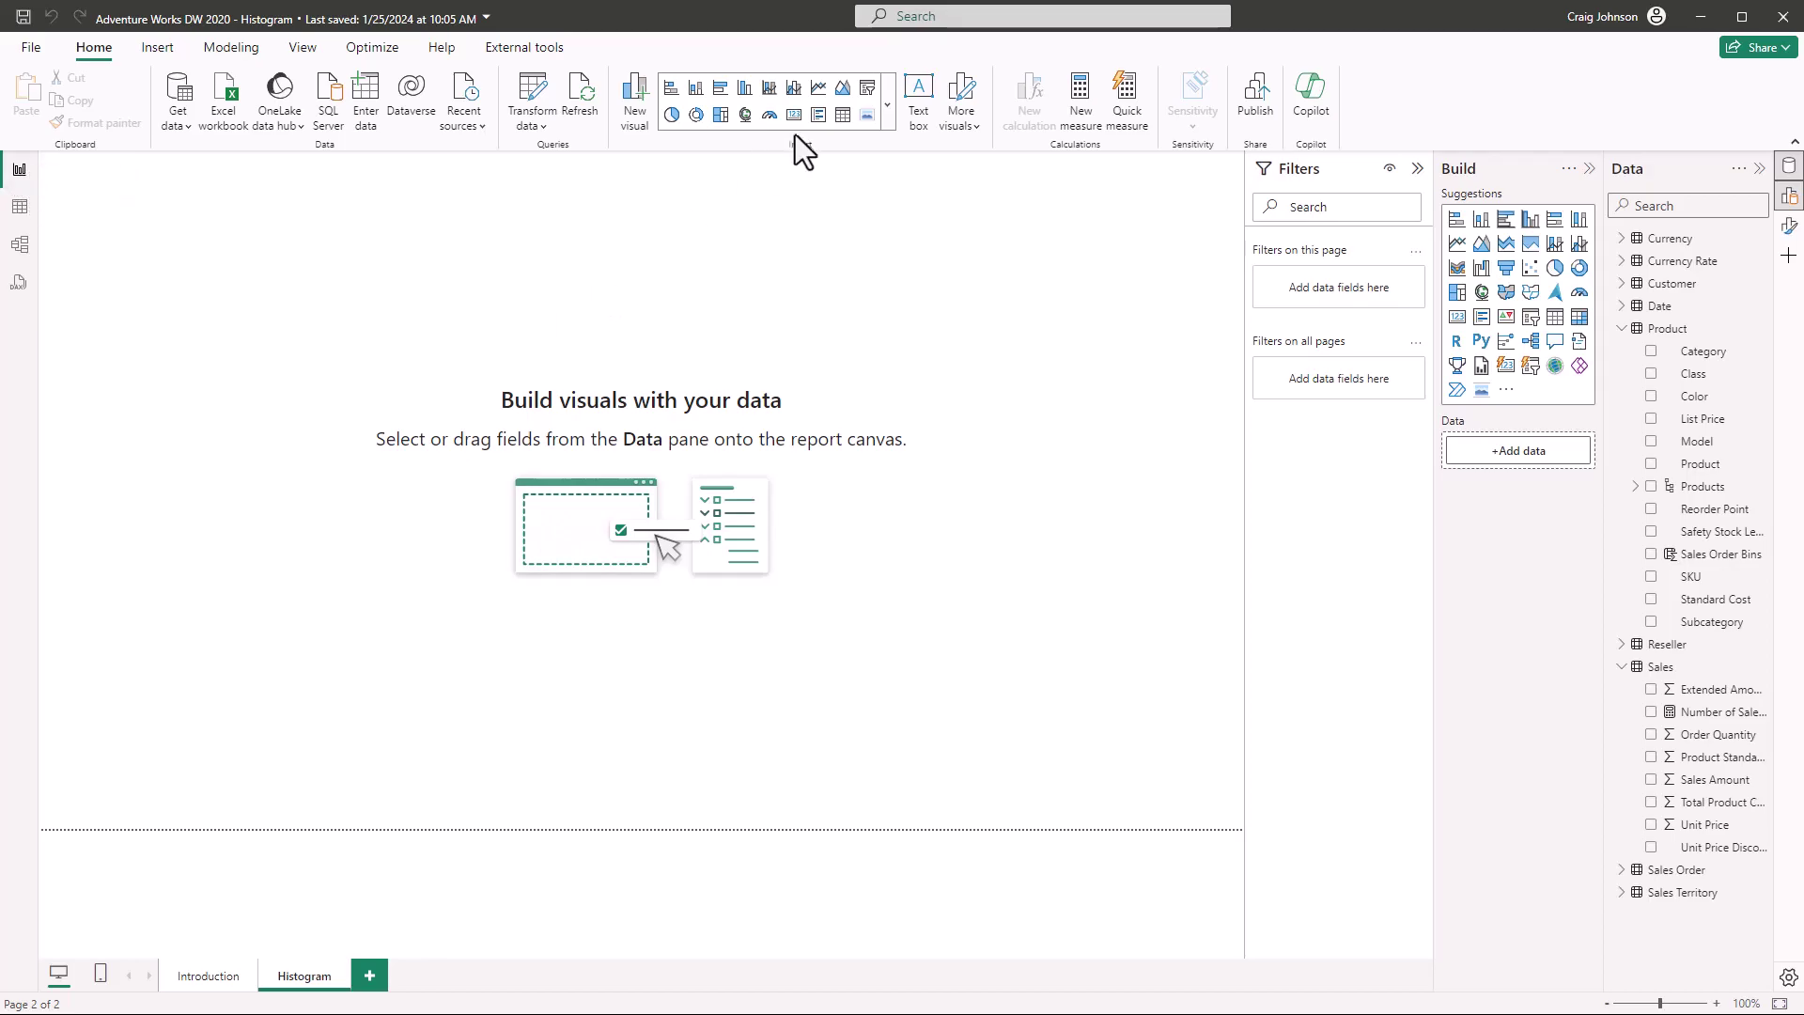
left_click(888, 104)
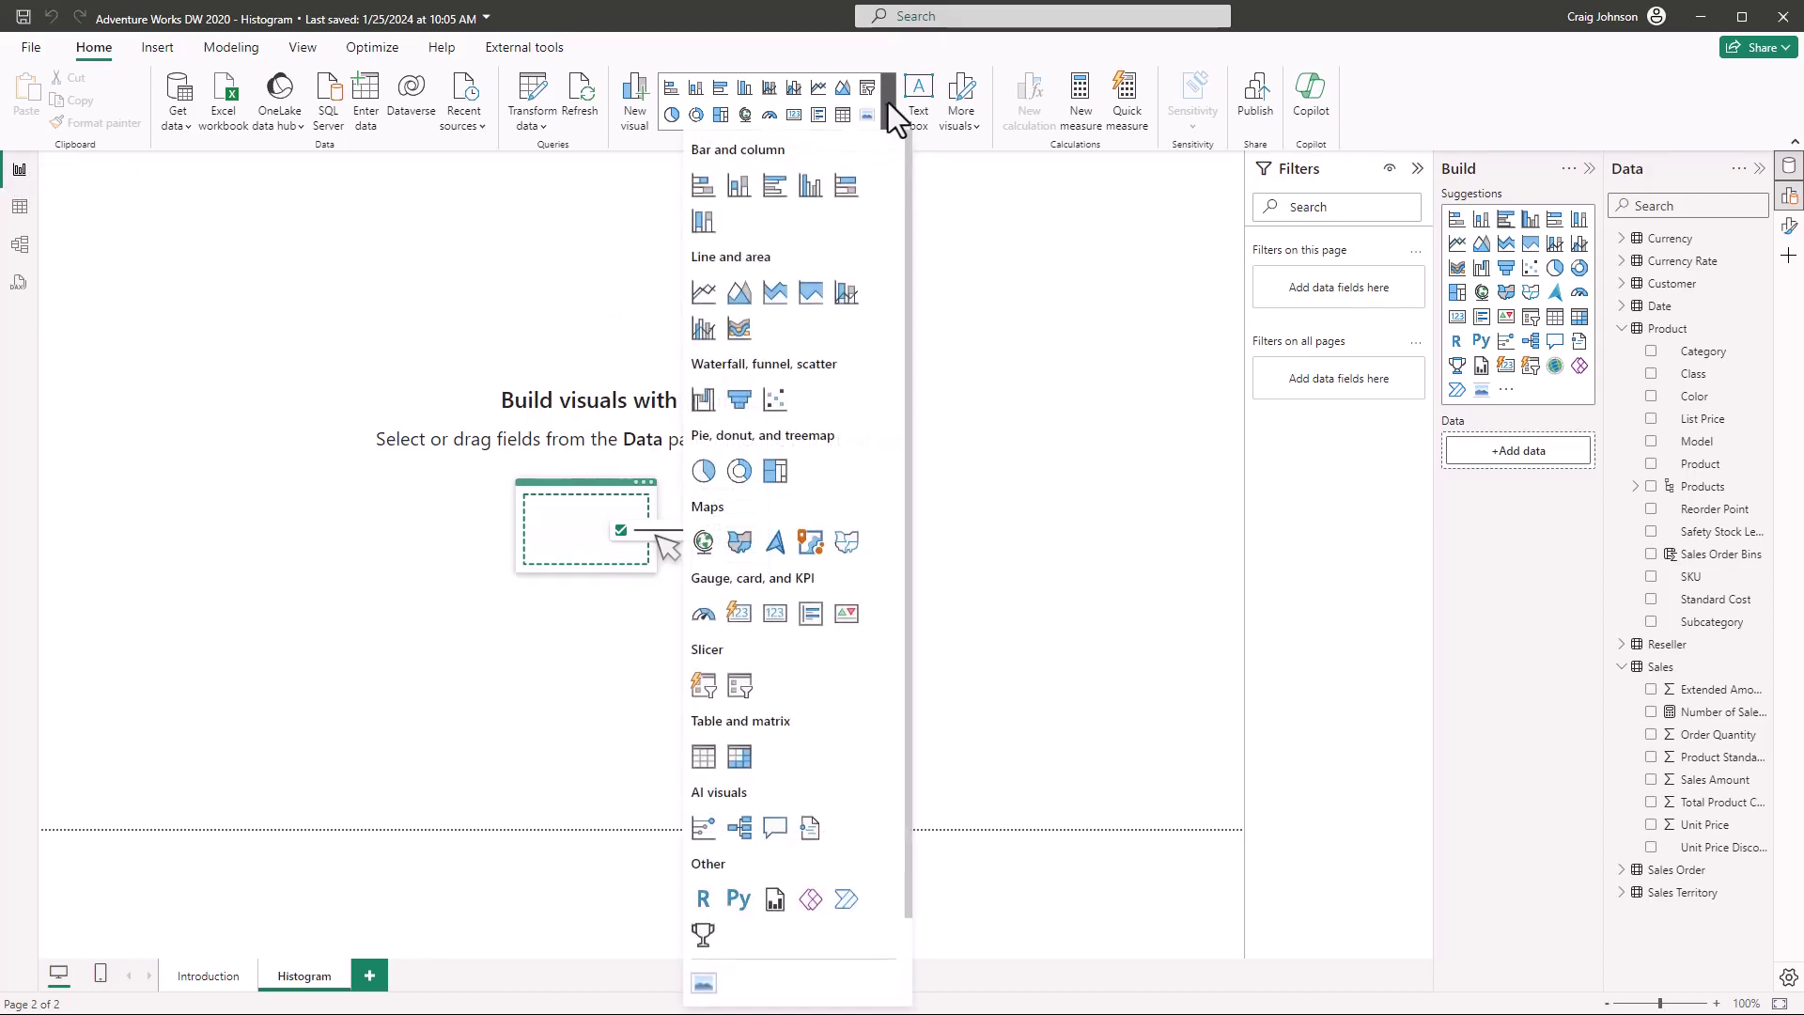
left_click(951, 303)
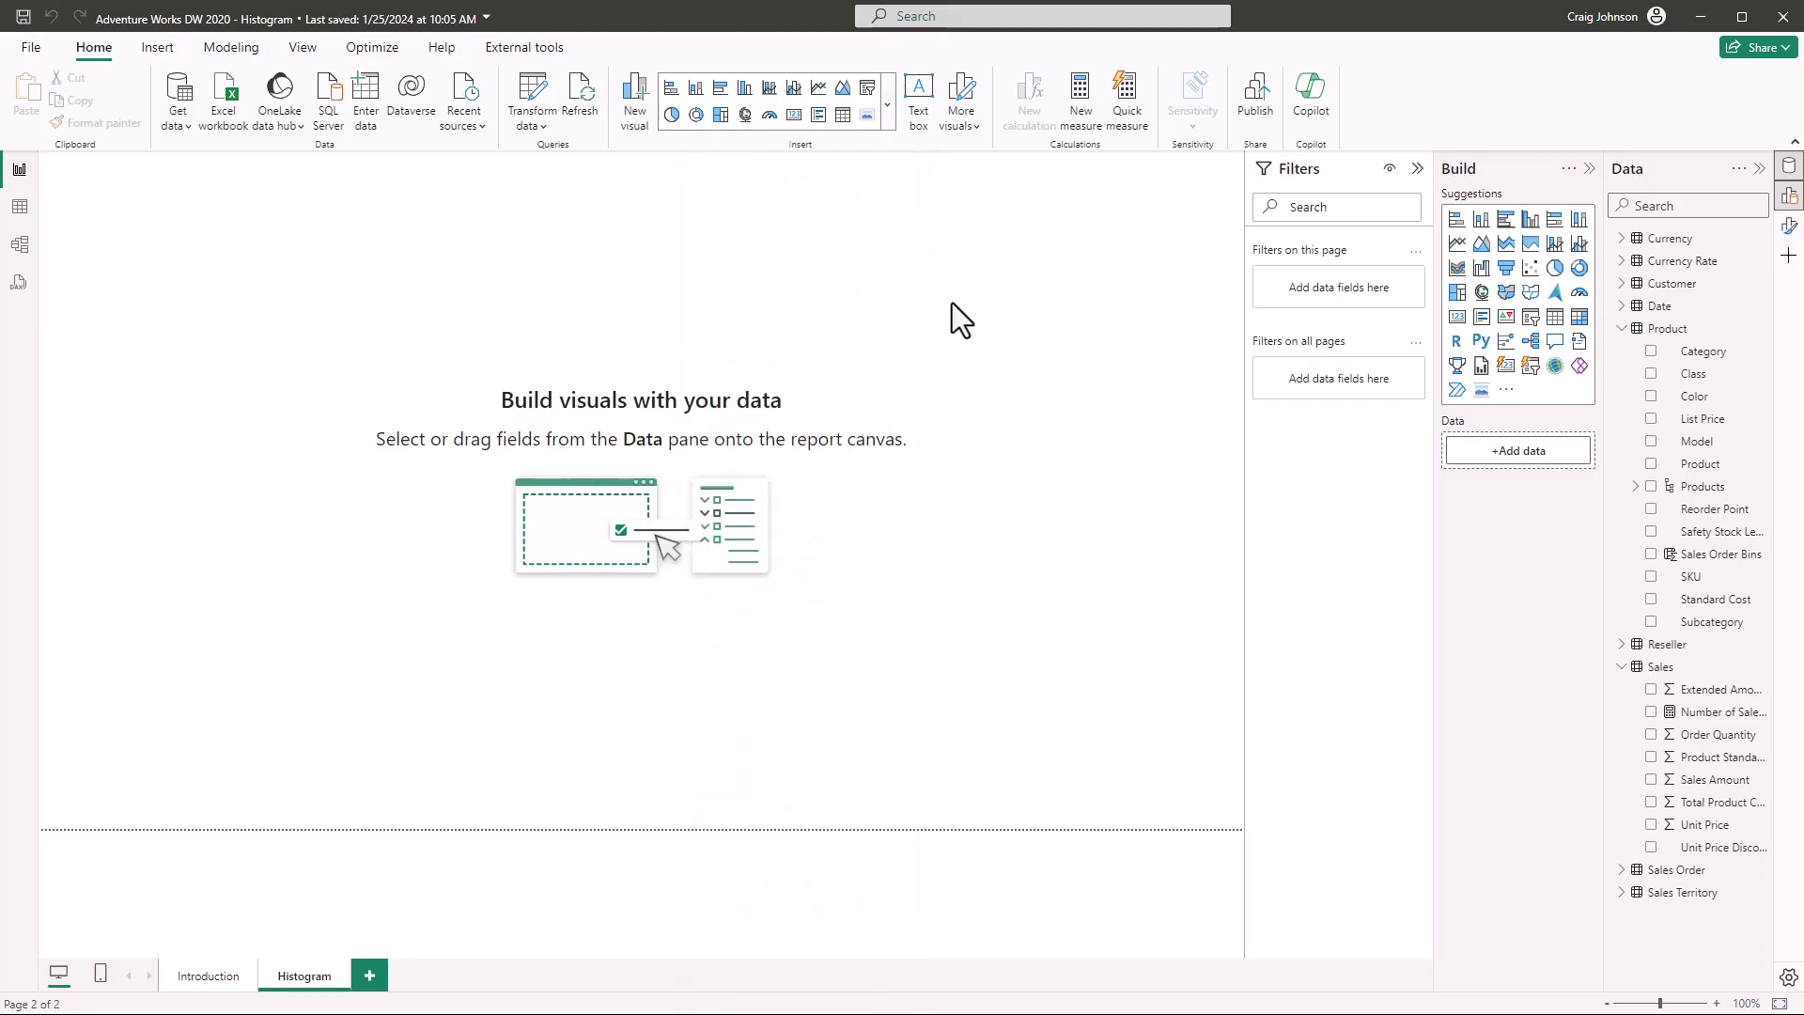
left_click(745, 92)
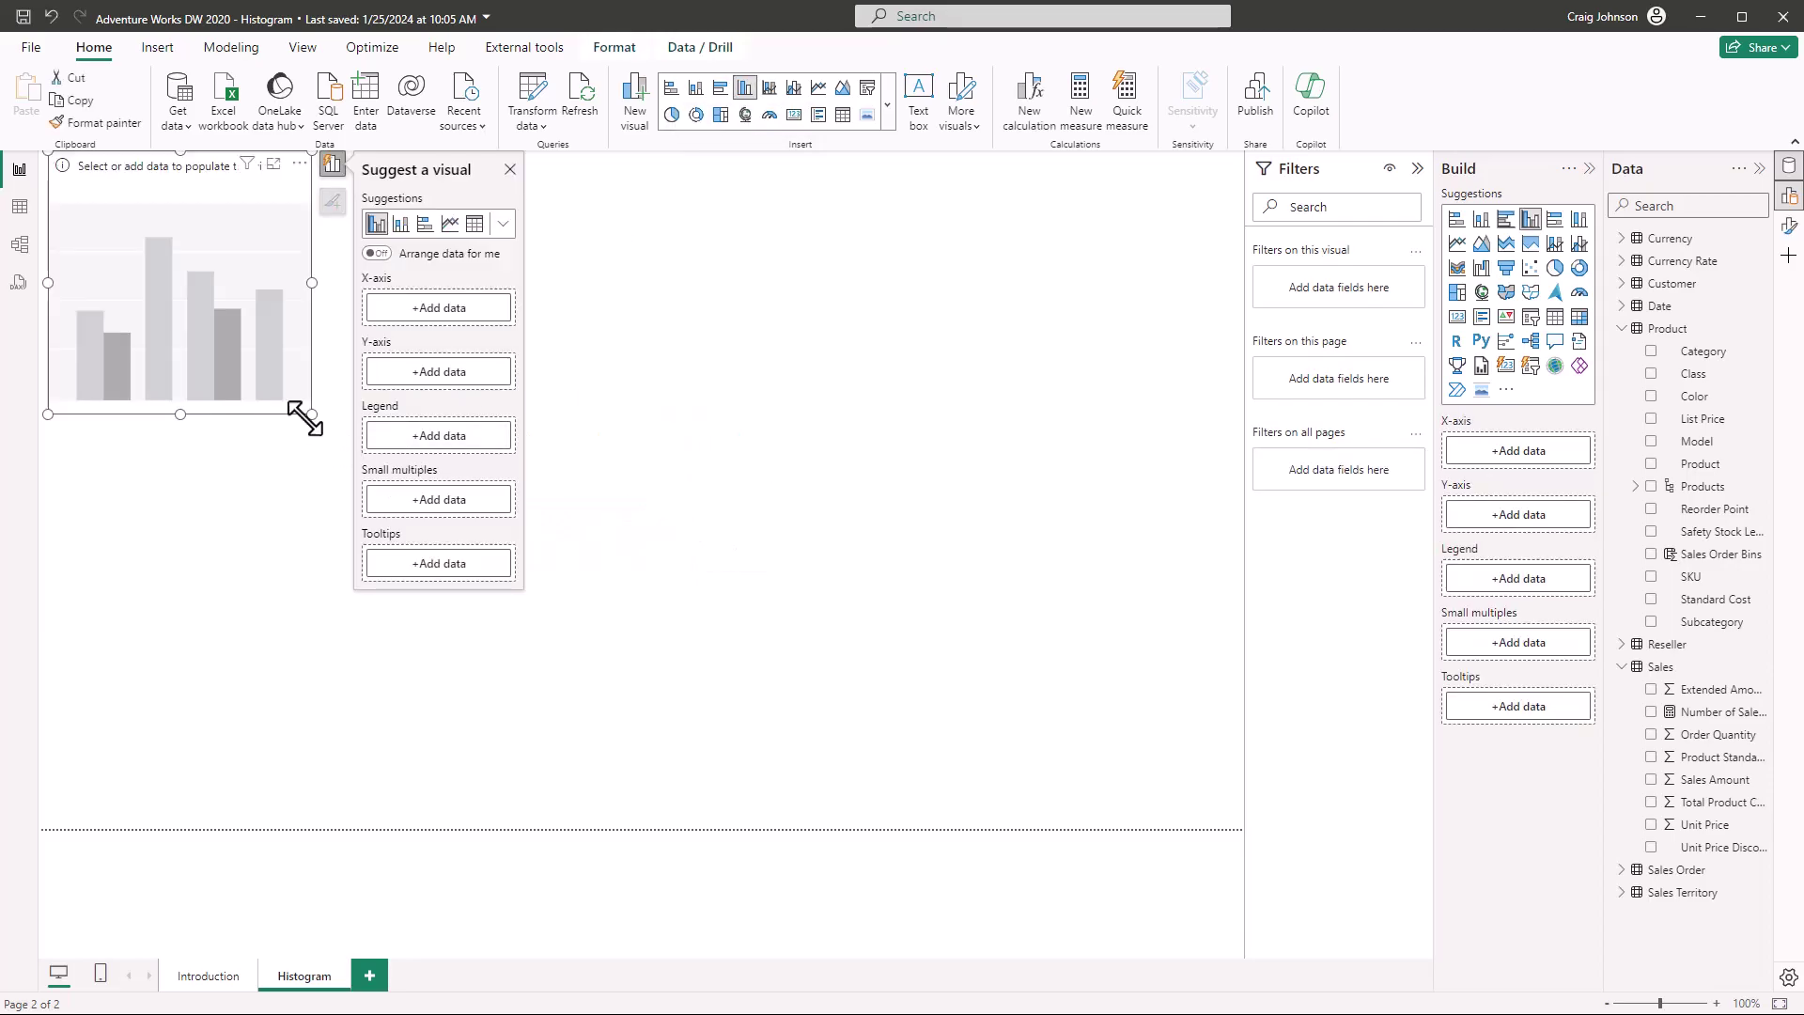
left_click_drag(305, 418, 624, 604)
left_click_drag(362, 175, 697, 280)
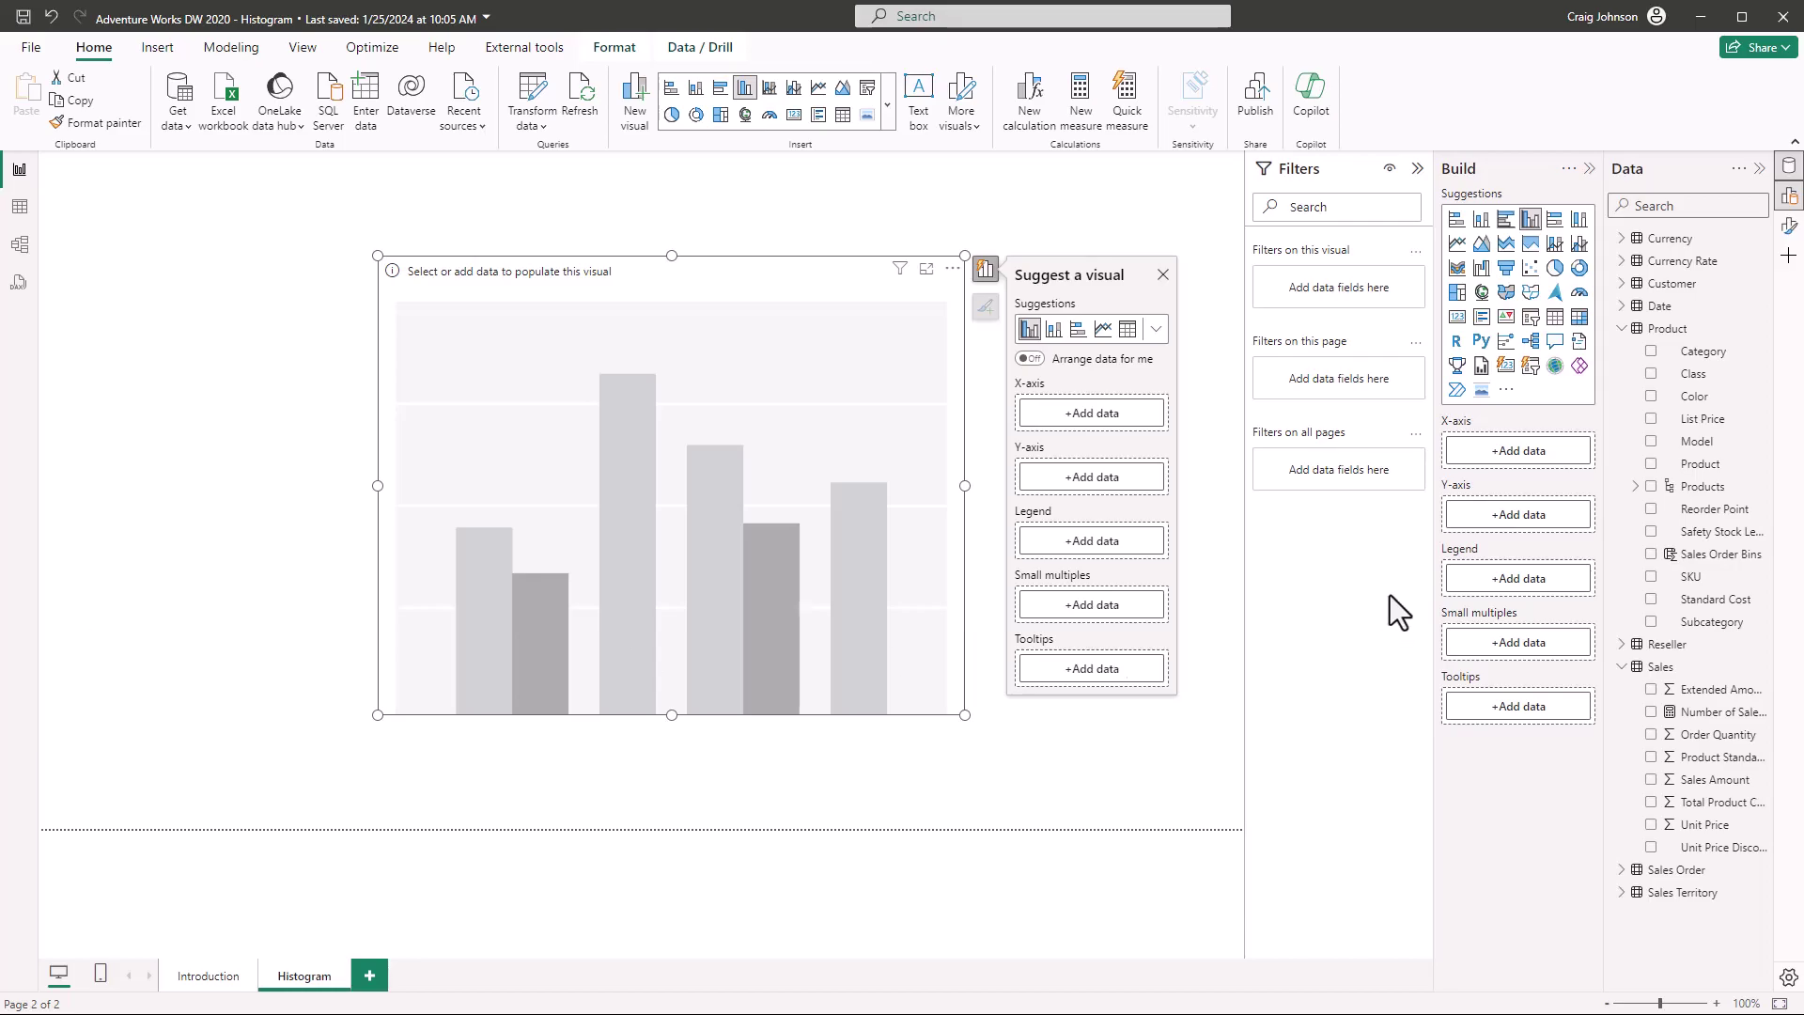
- Assign the Product table's Sales Order Bins column to the chart's X-axis
left_click(1043, 413)
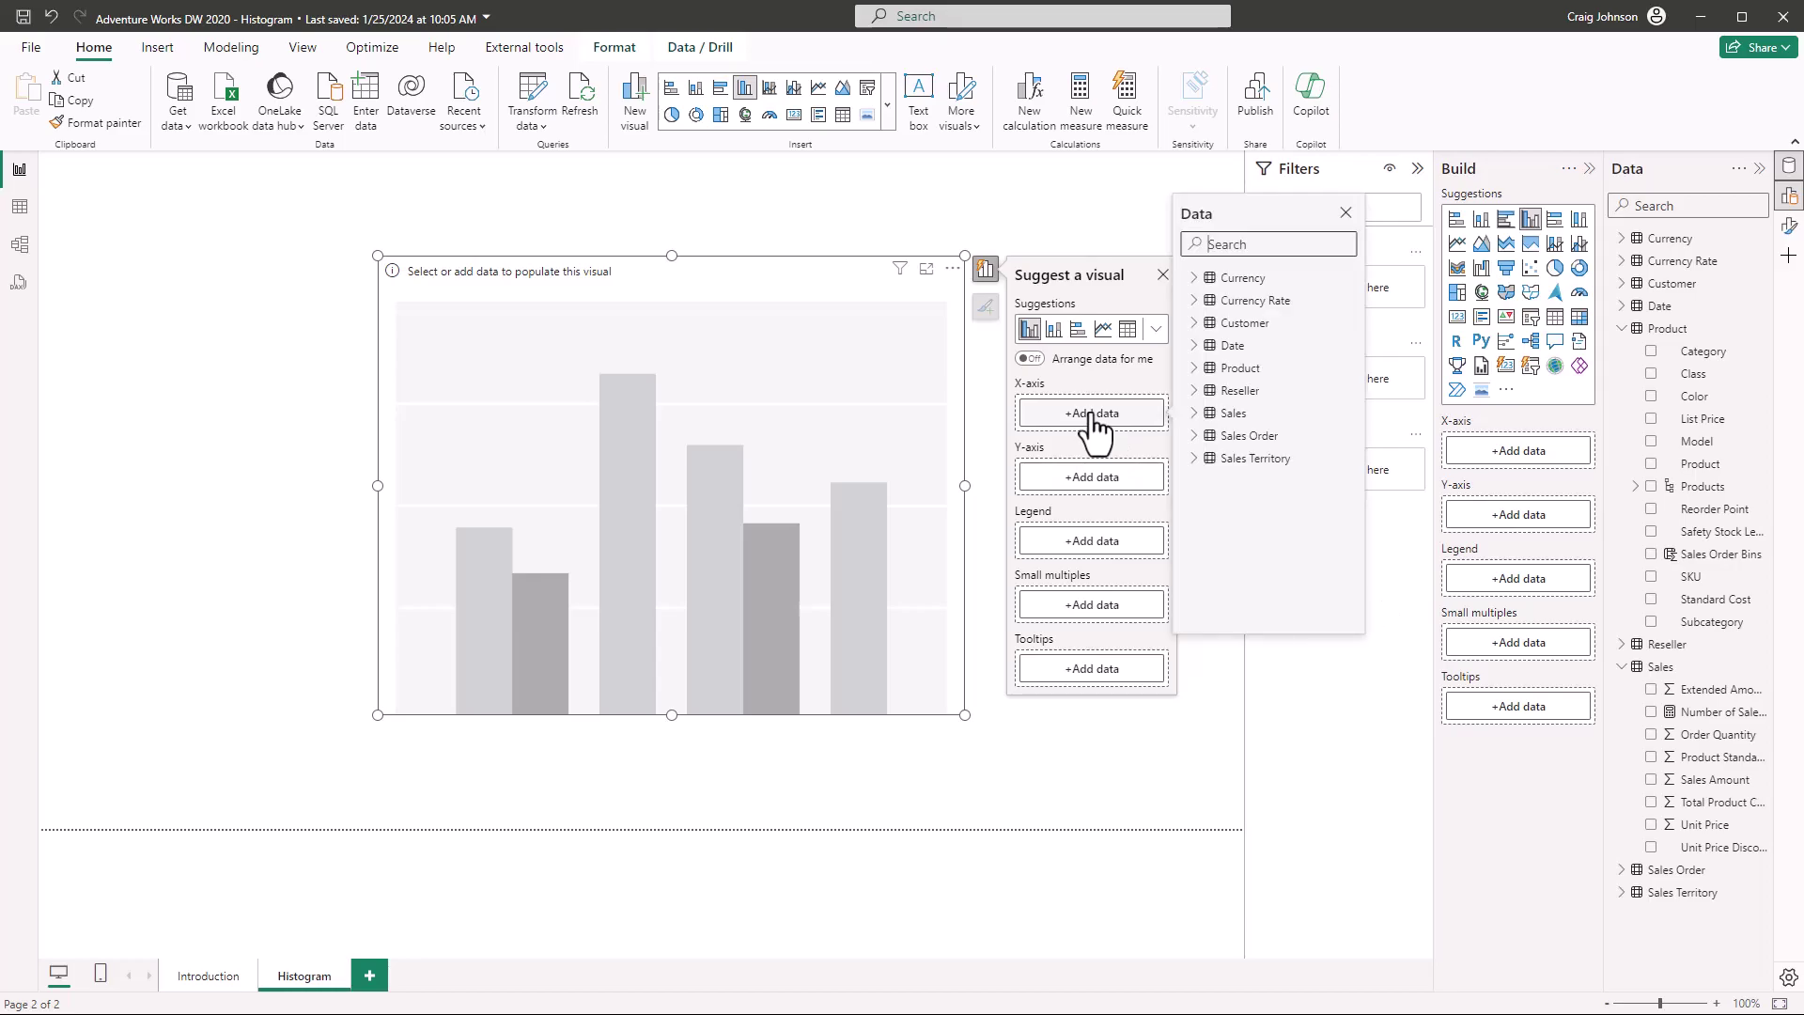
left_click(1193, 371)
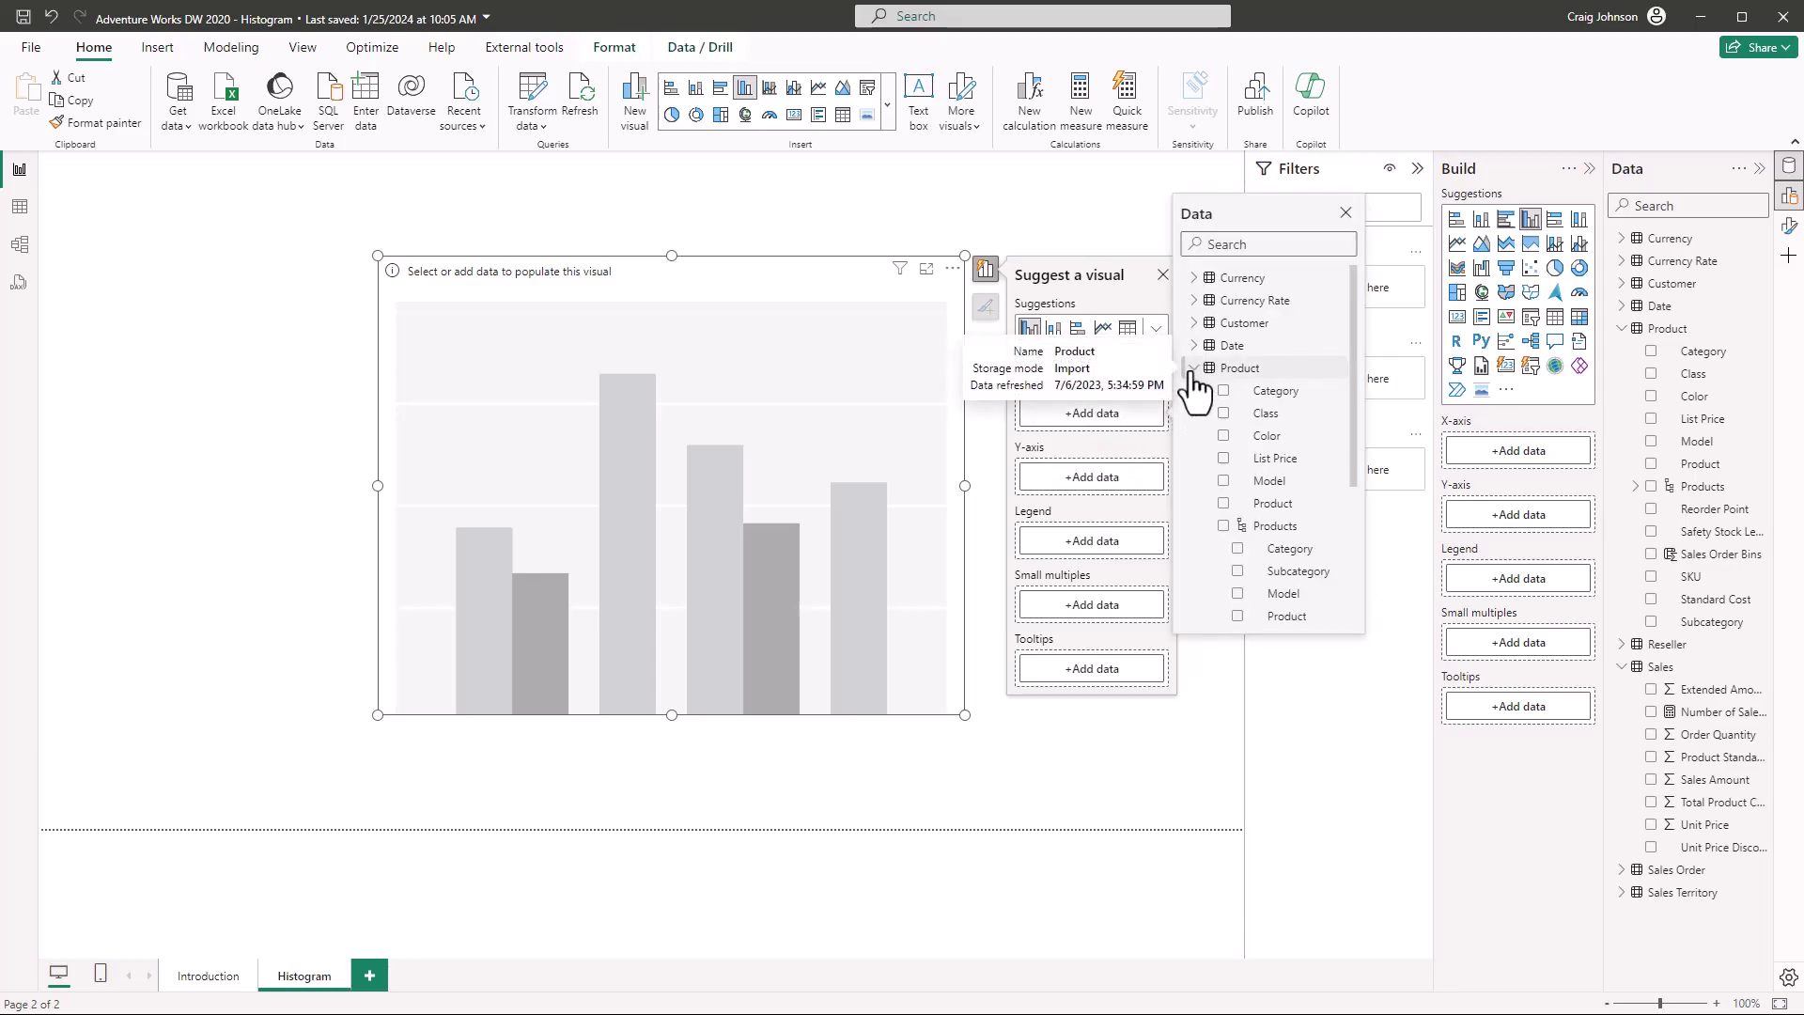
left_click(1236, 463)
scroll(1236, 463, "down", 2)
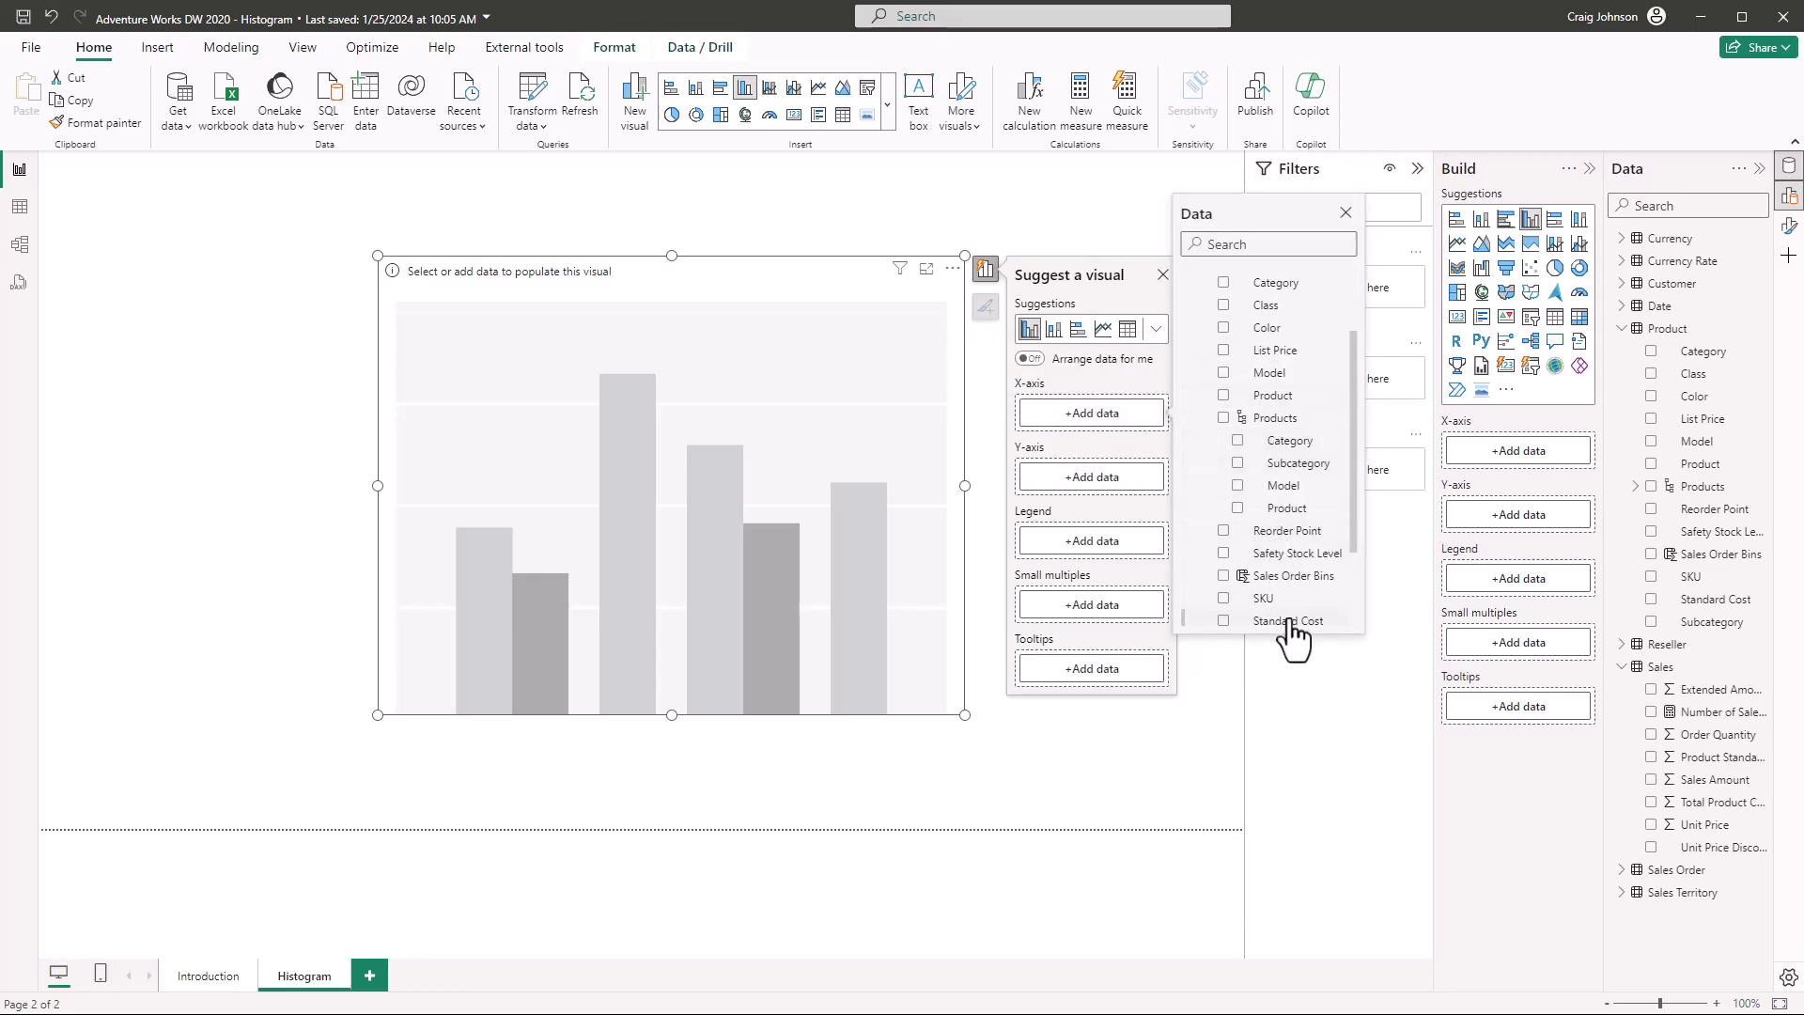
left_click(1280, 578)
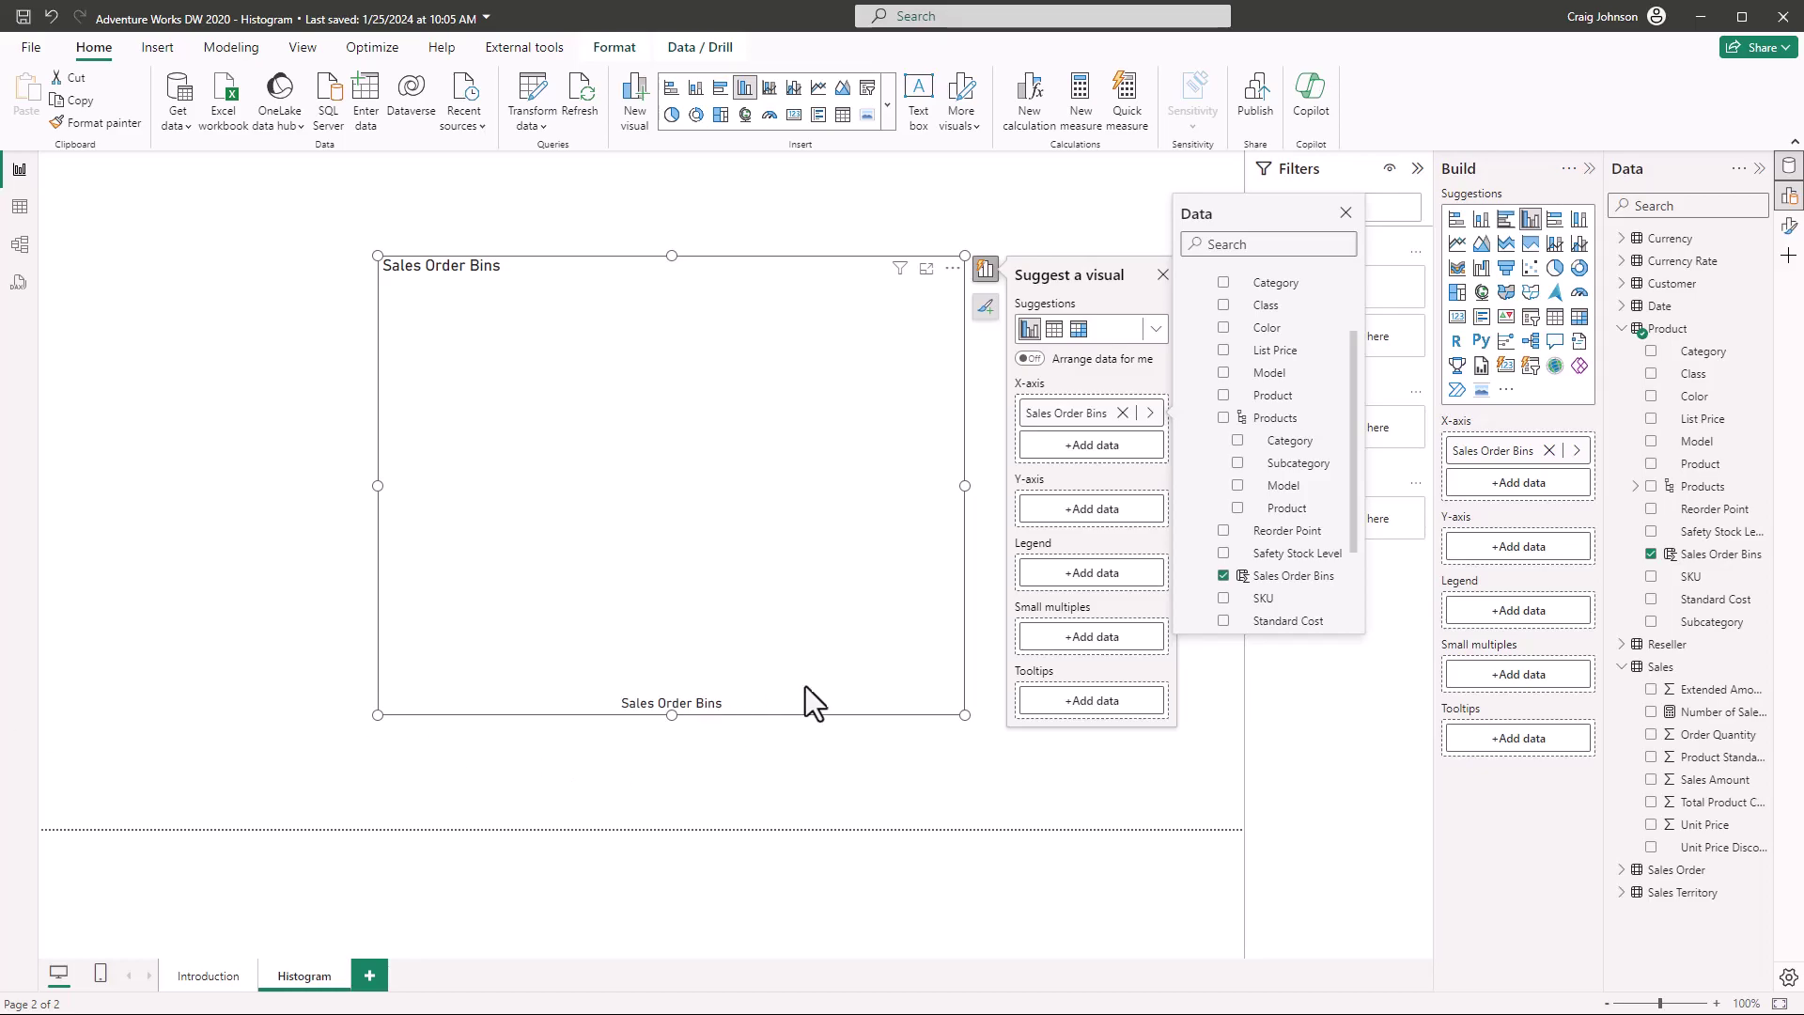
- Assign the Sales table's Number of Sales Orders measure to the chart's Y-axis
left_click(1085, 510)
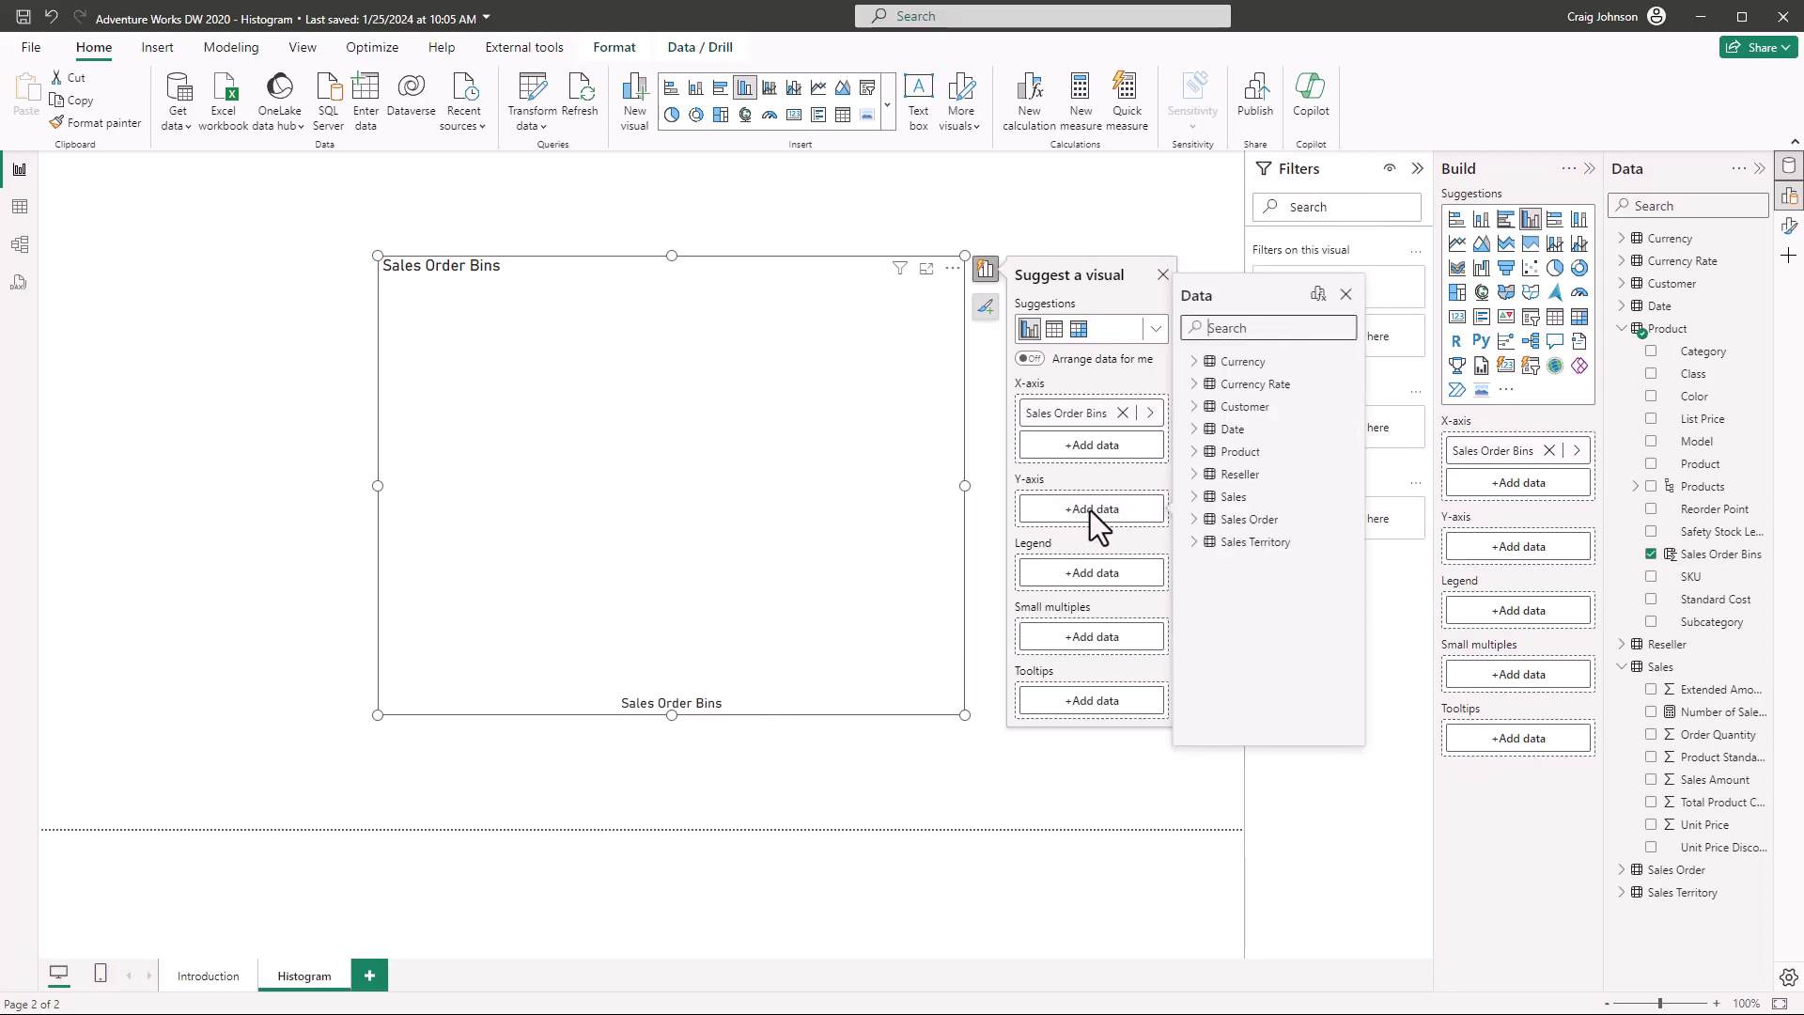
left_click(1195, 498)
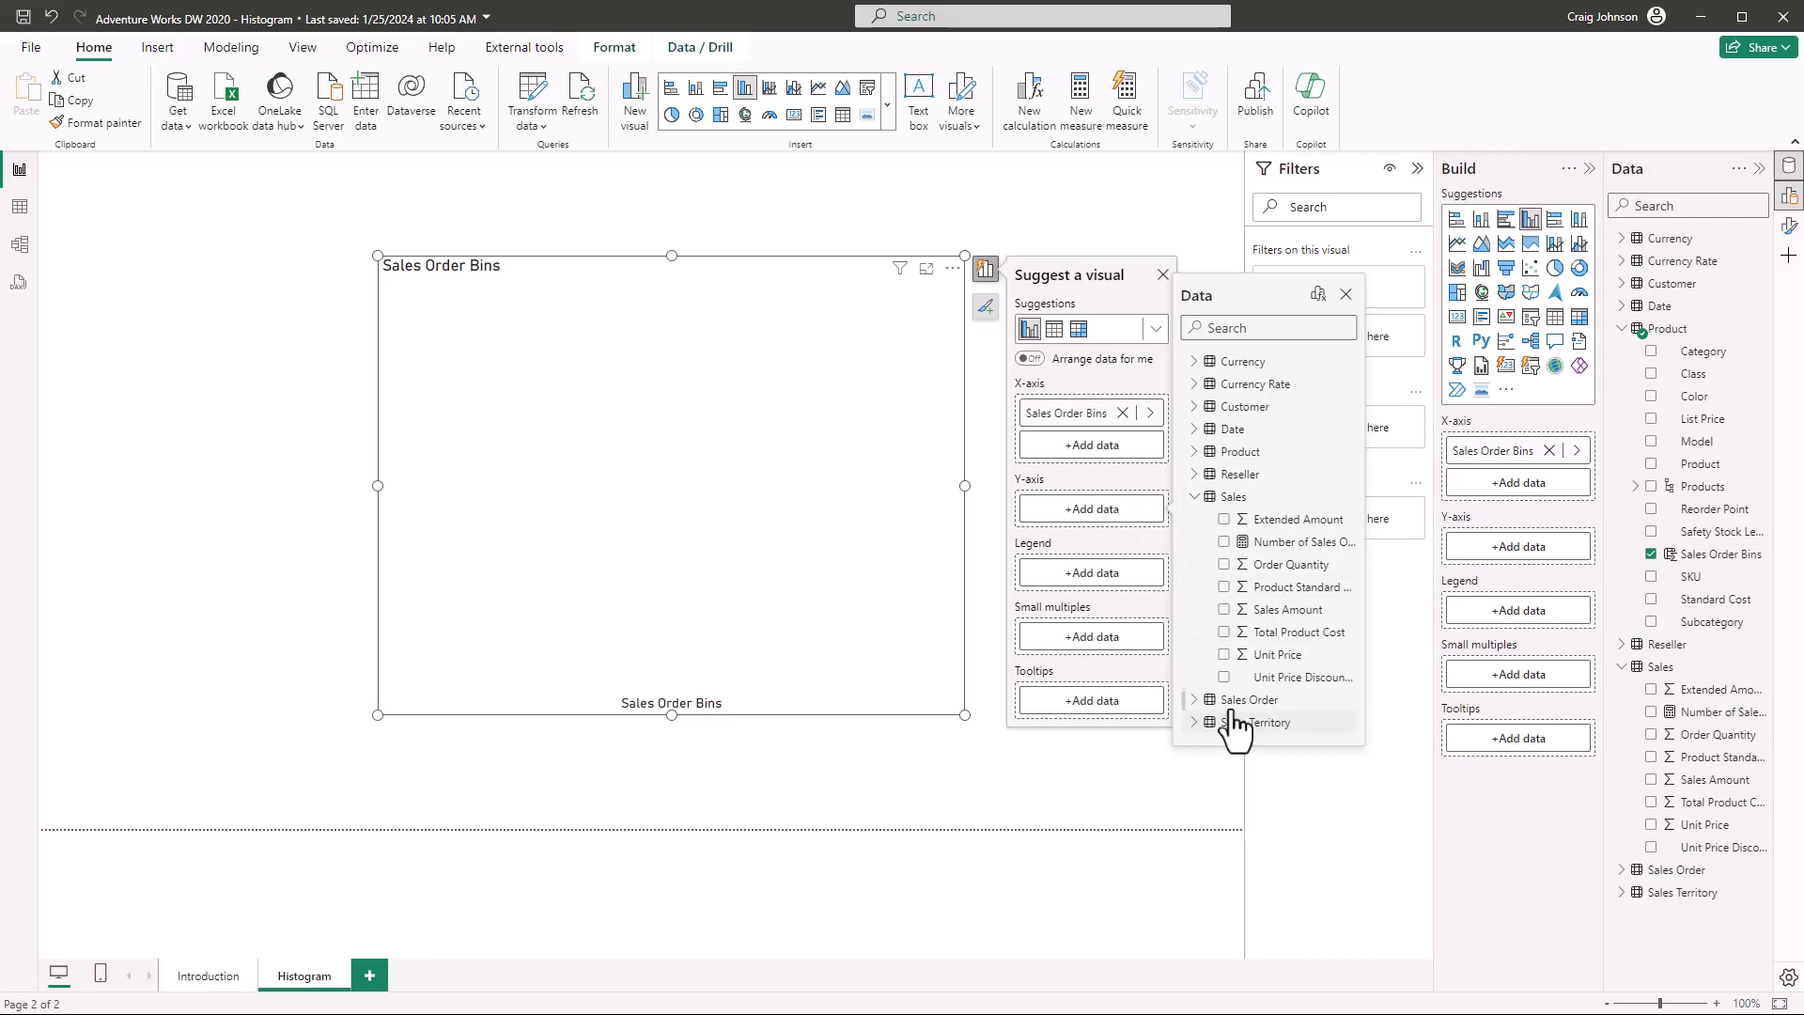
left_click(1276, 547)
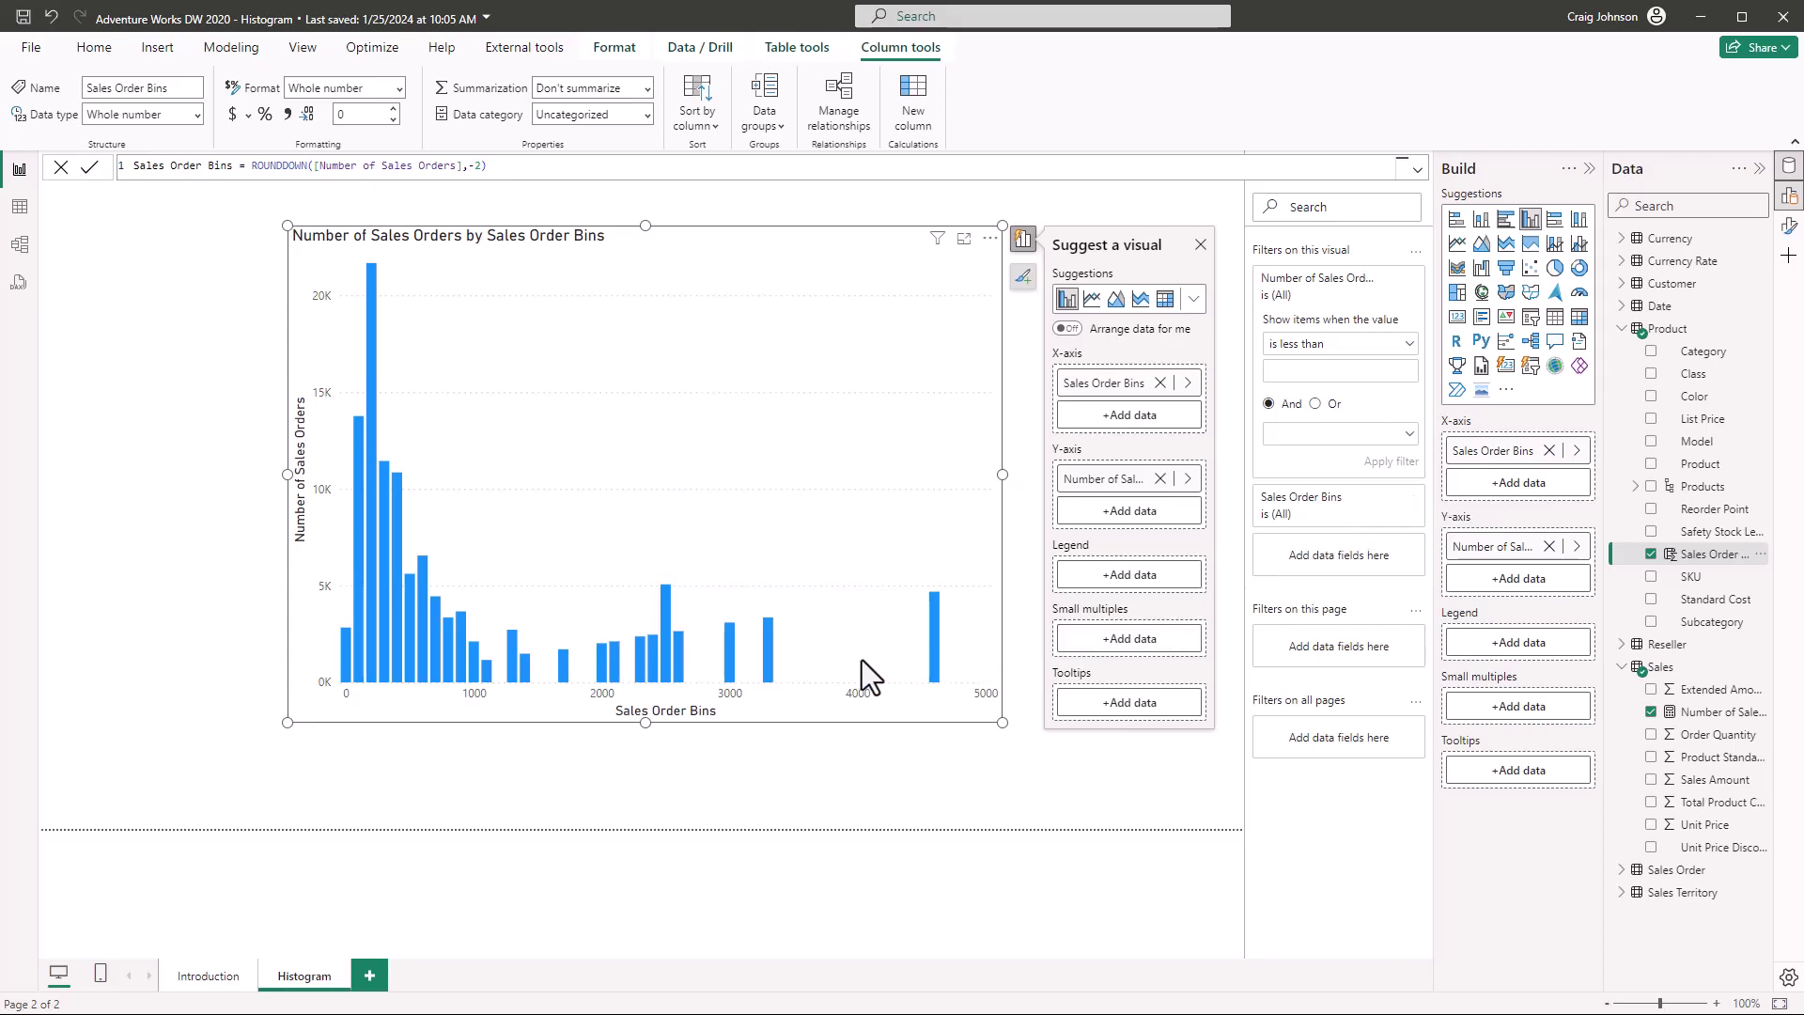
- Filter the column chart to show only Sales Order Bins values less than 600
left_click(1387, 497)
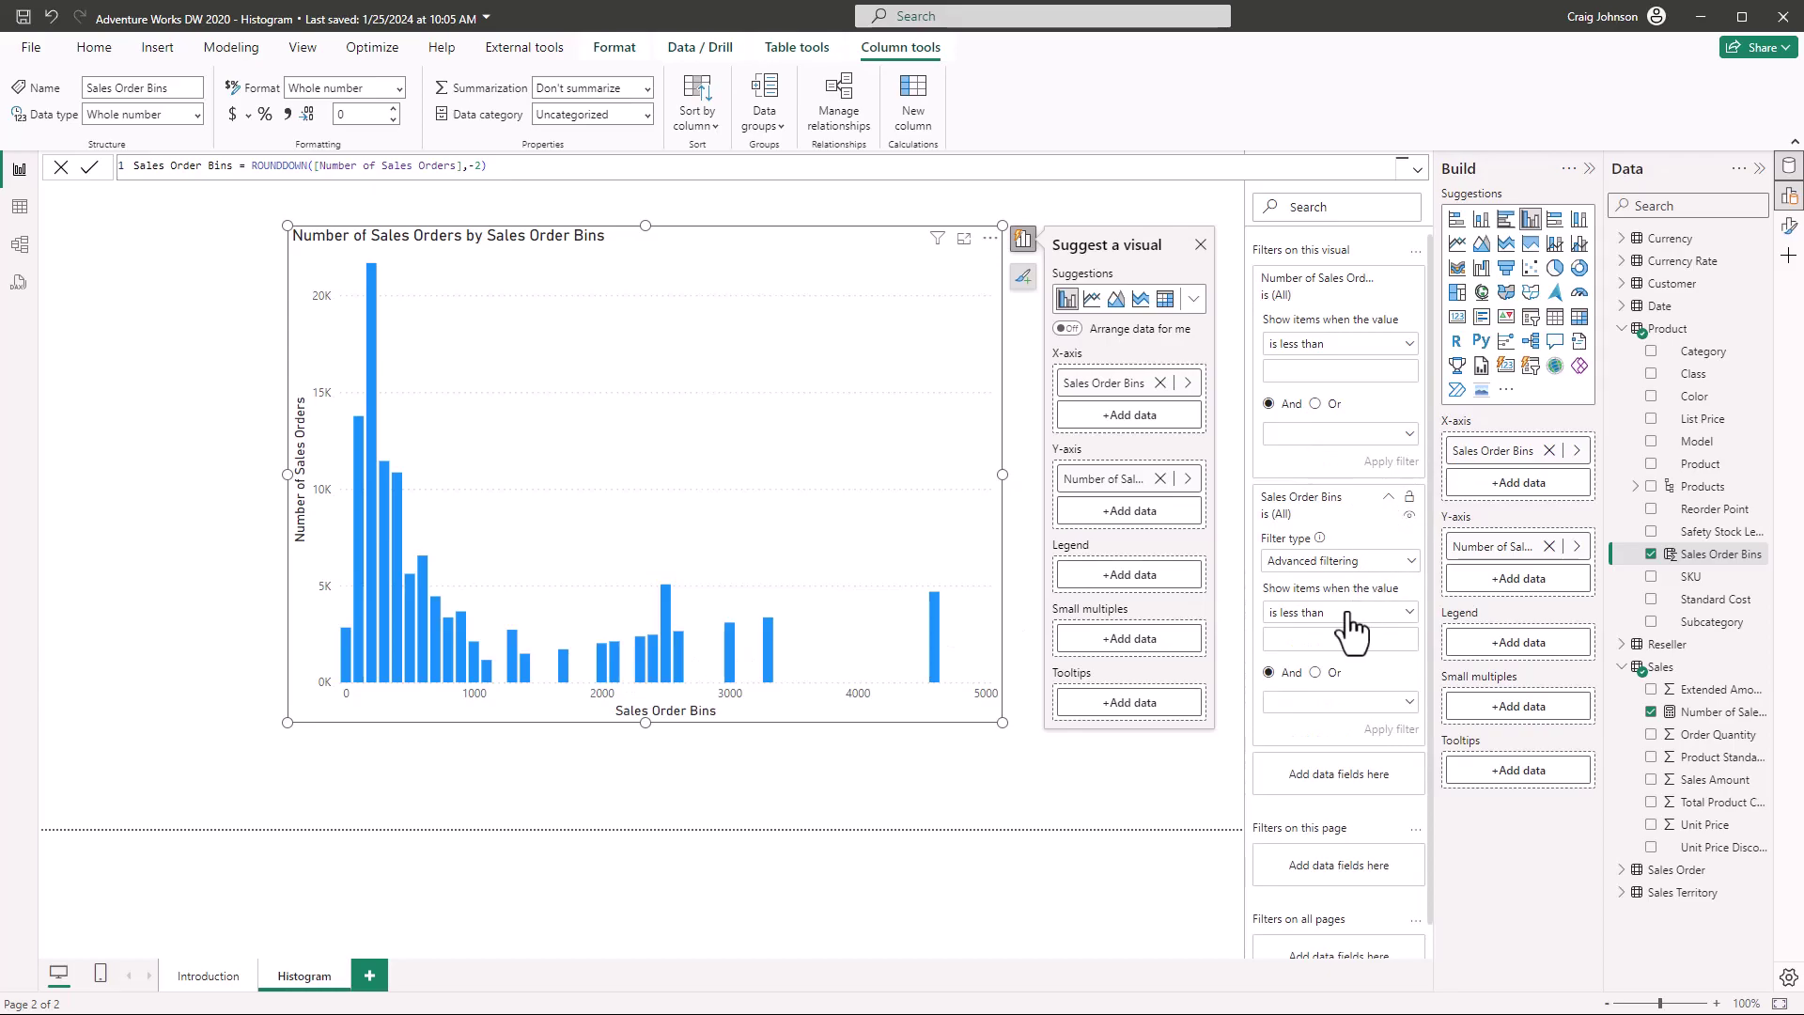
left_click(1308, 641)
type("600")
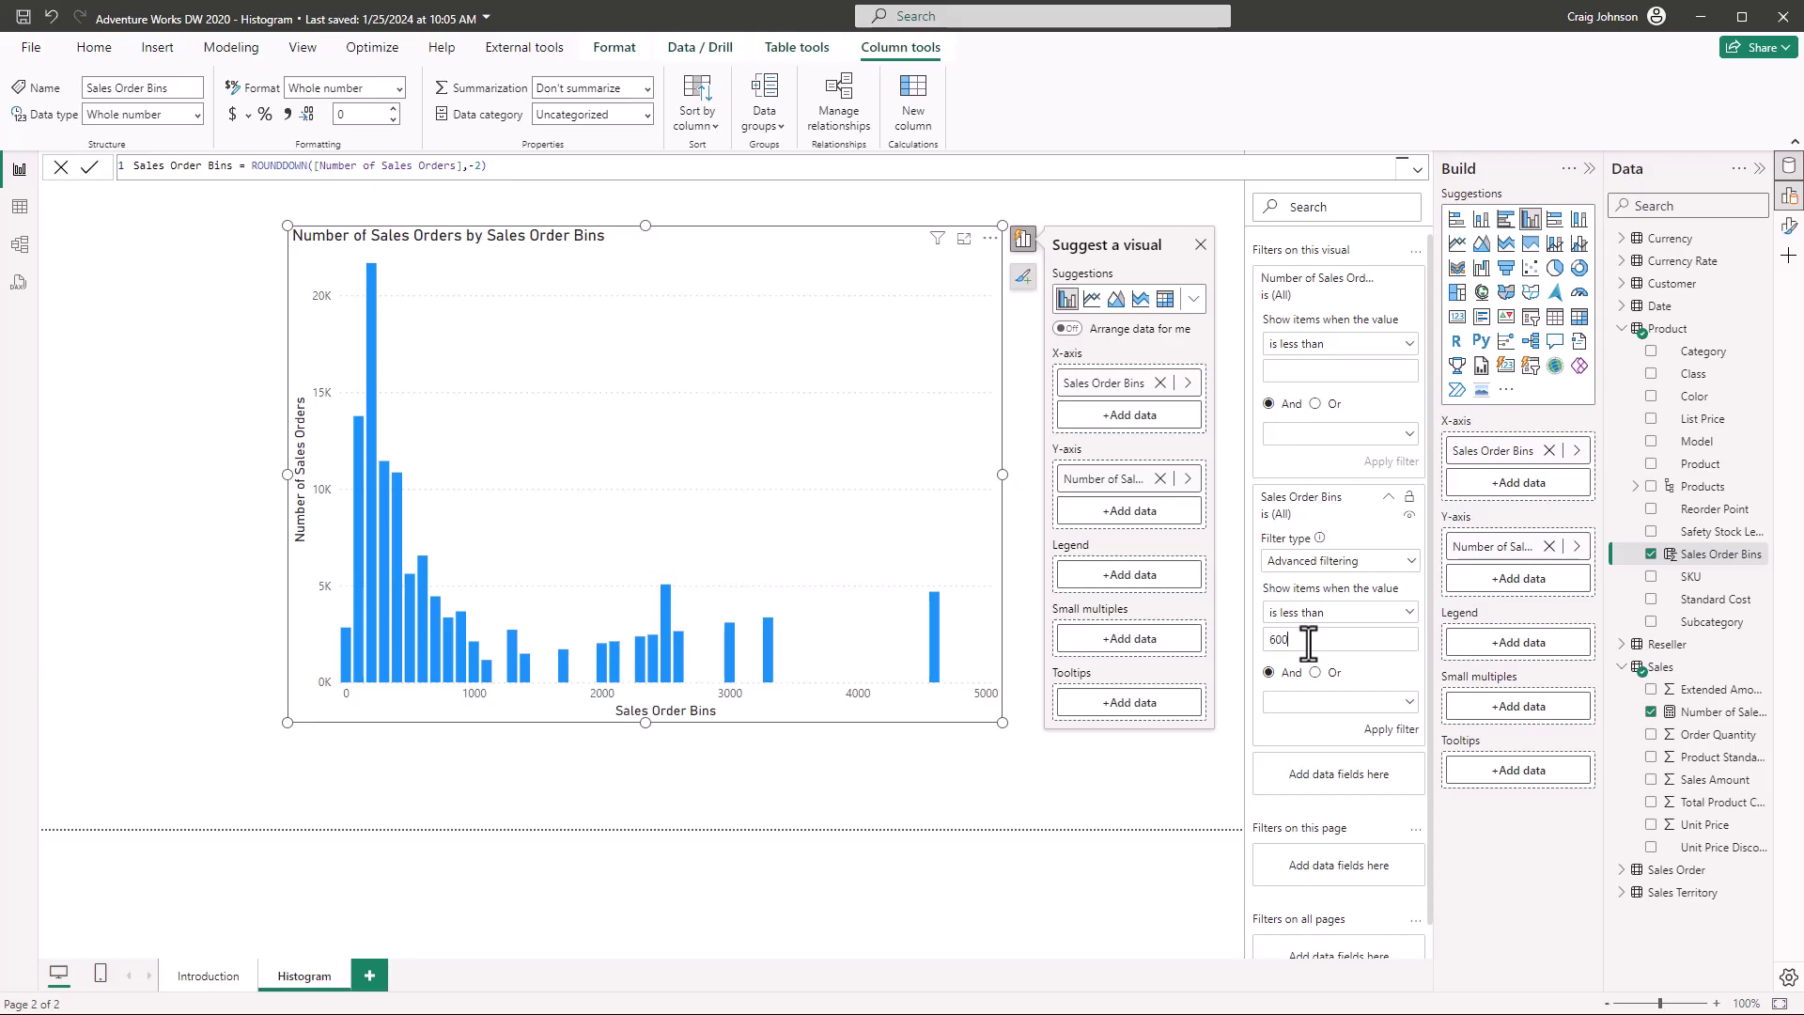
left_click(1379, 730)
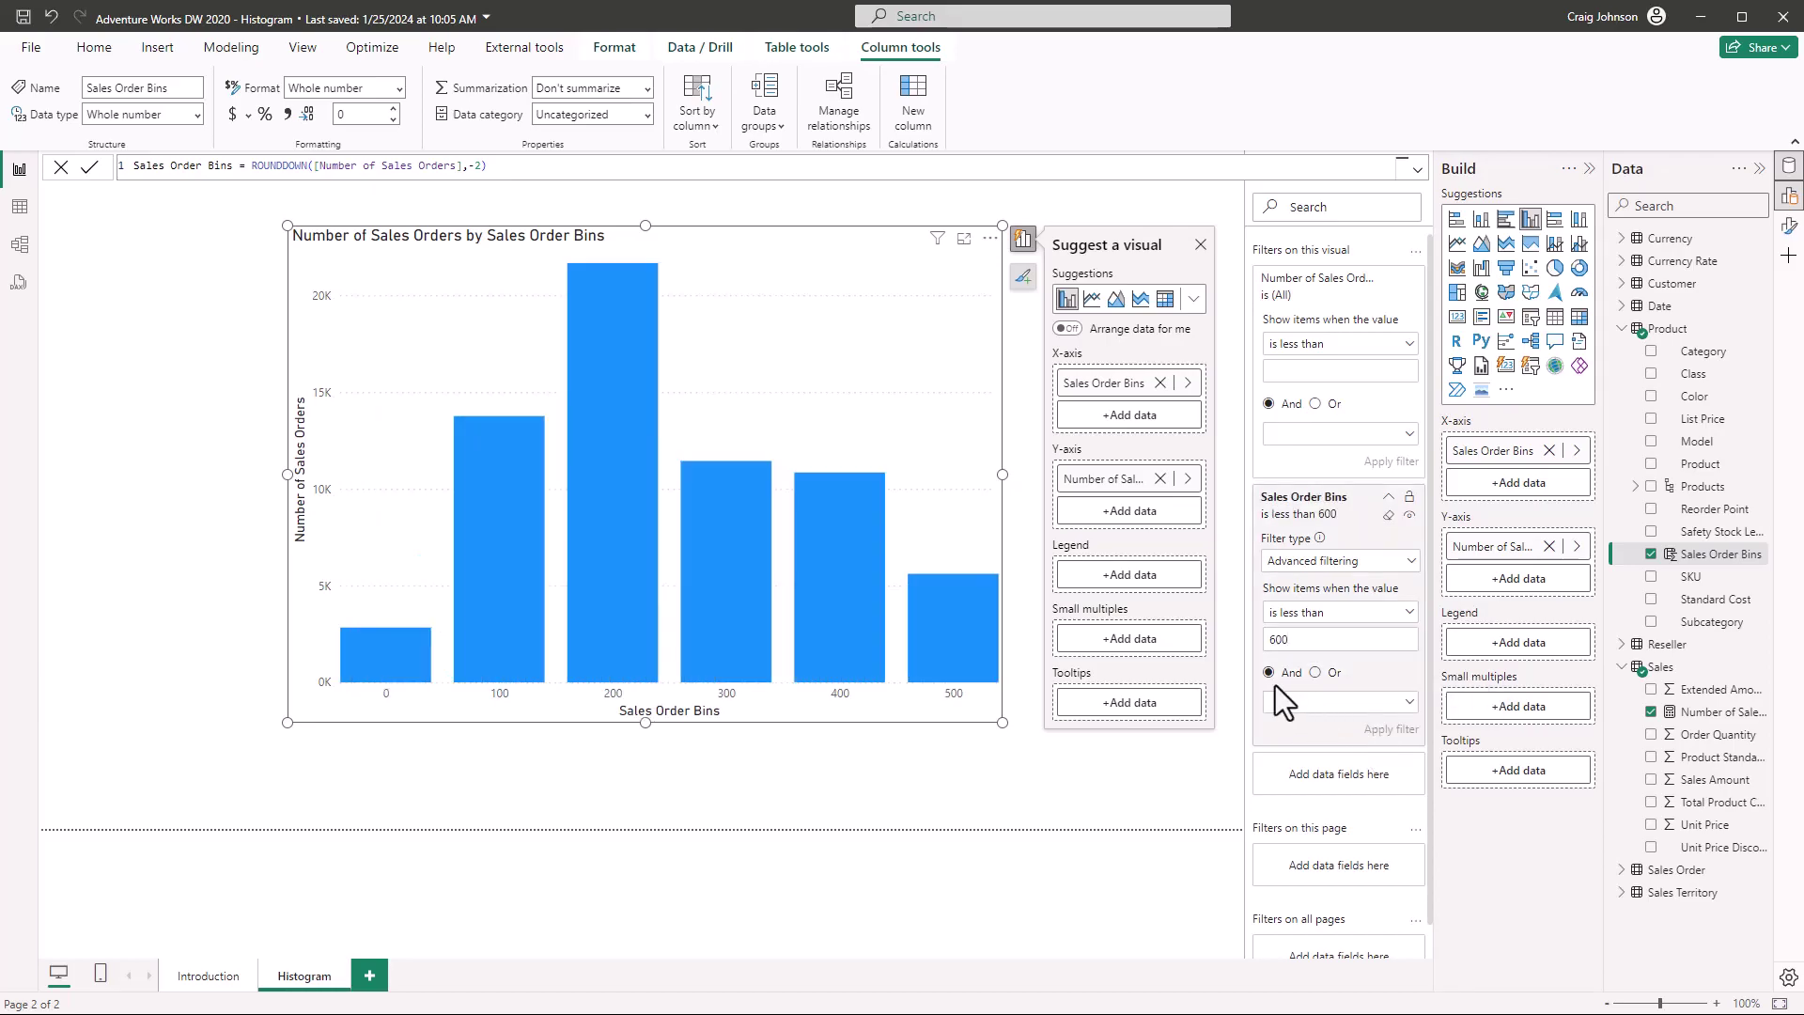
mouse_move(911, 656)
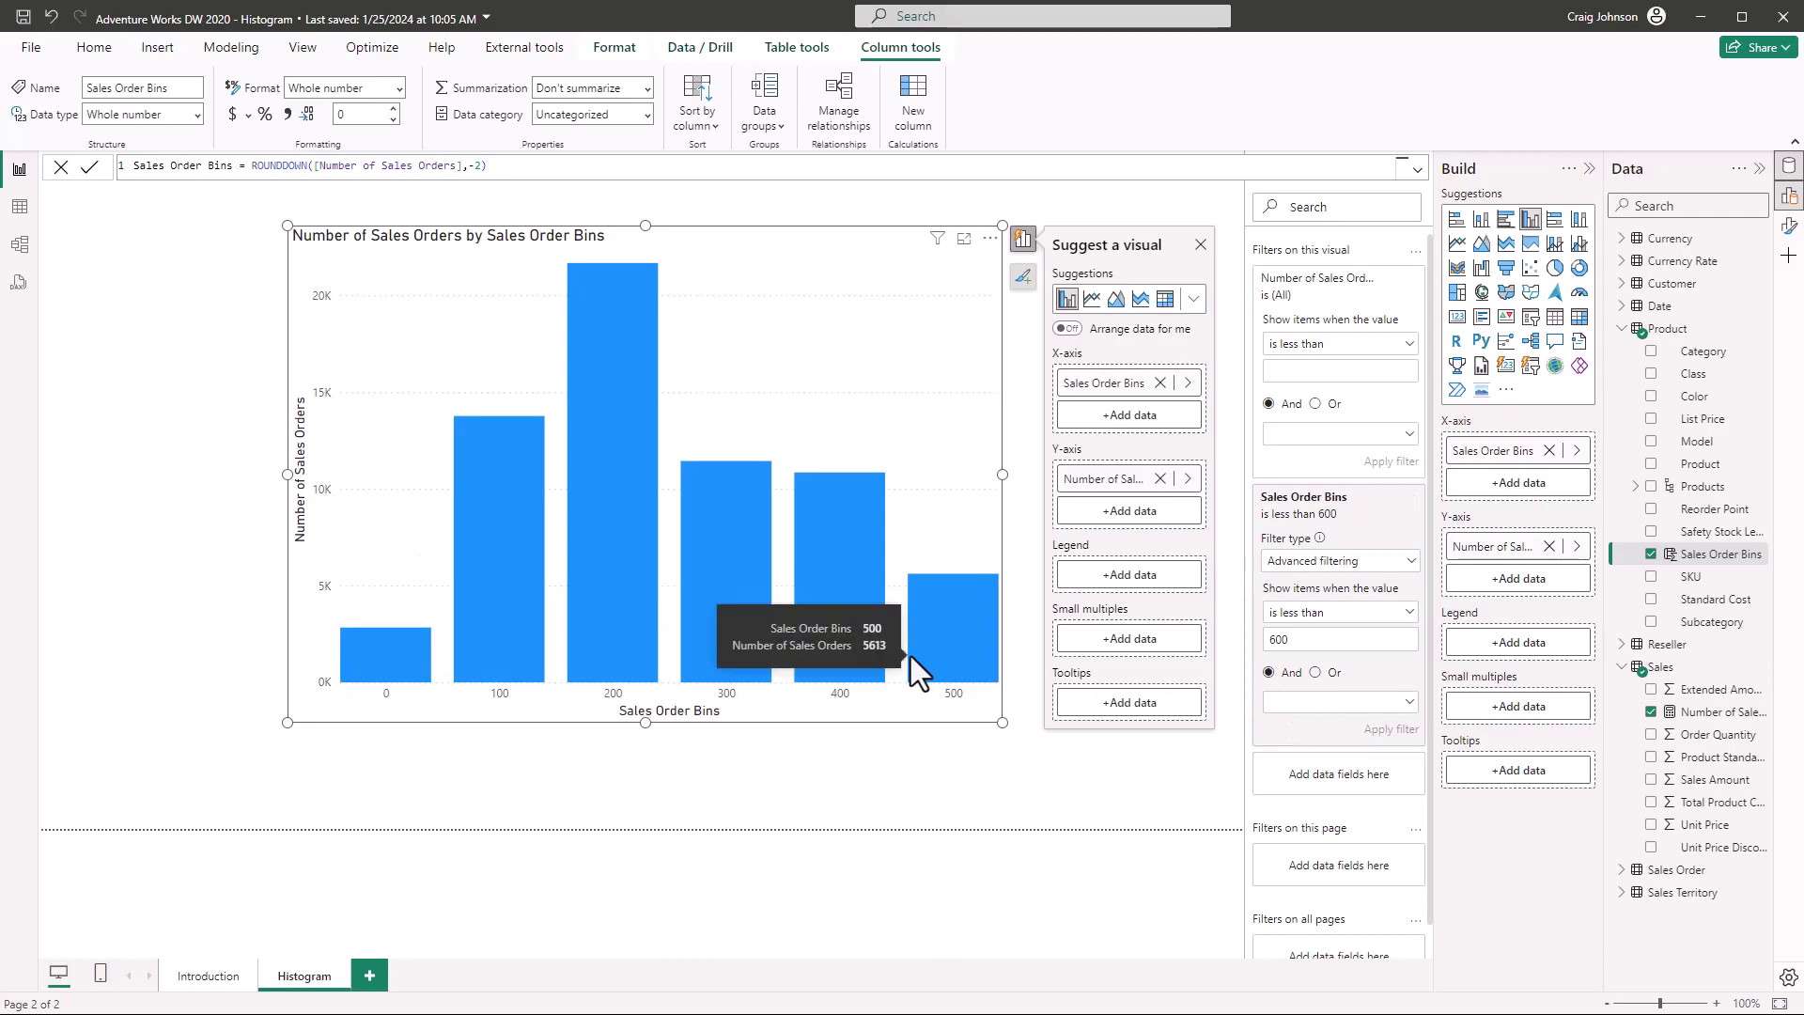
left_click(990, 238)
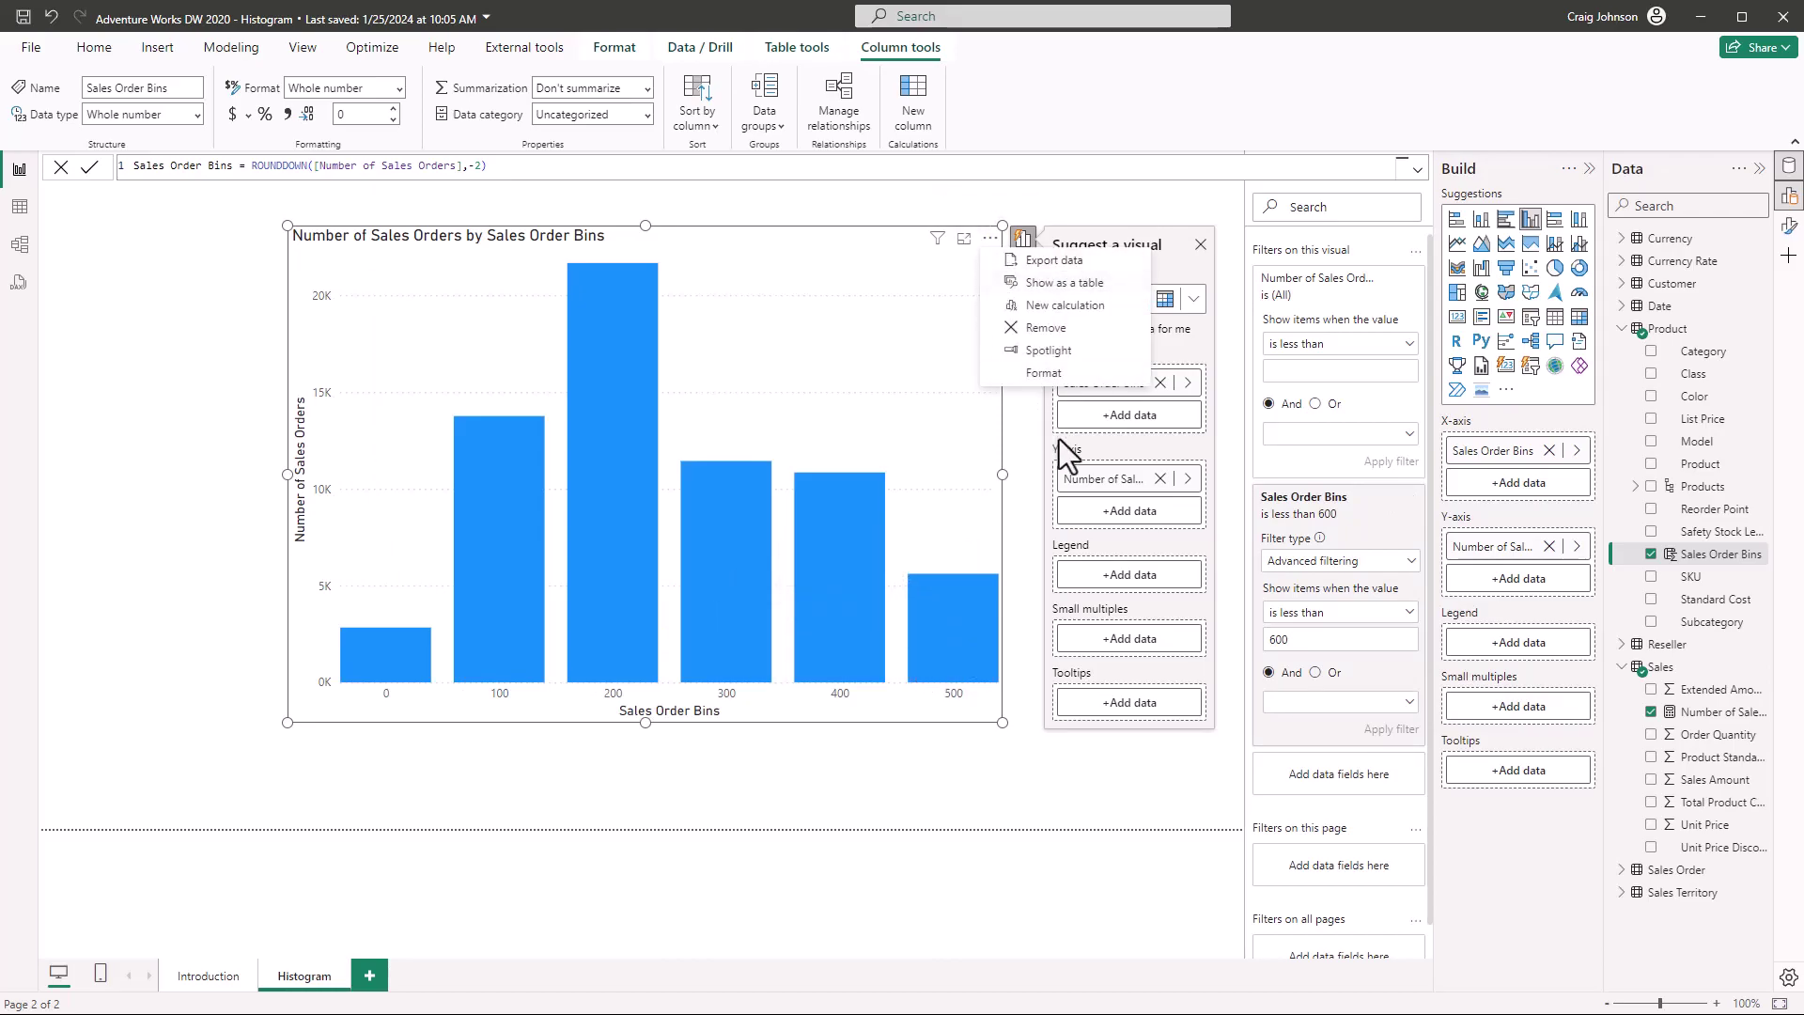
left_click(1490, 554)
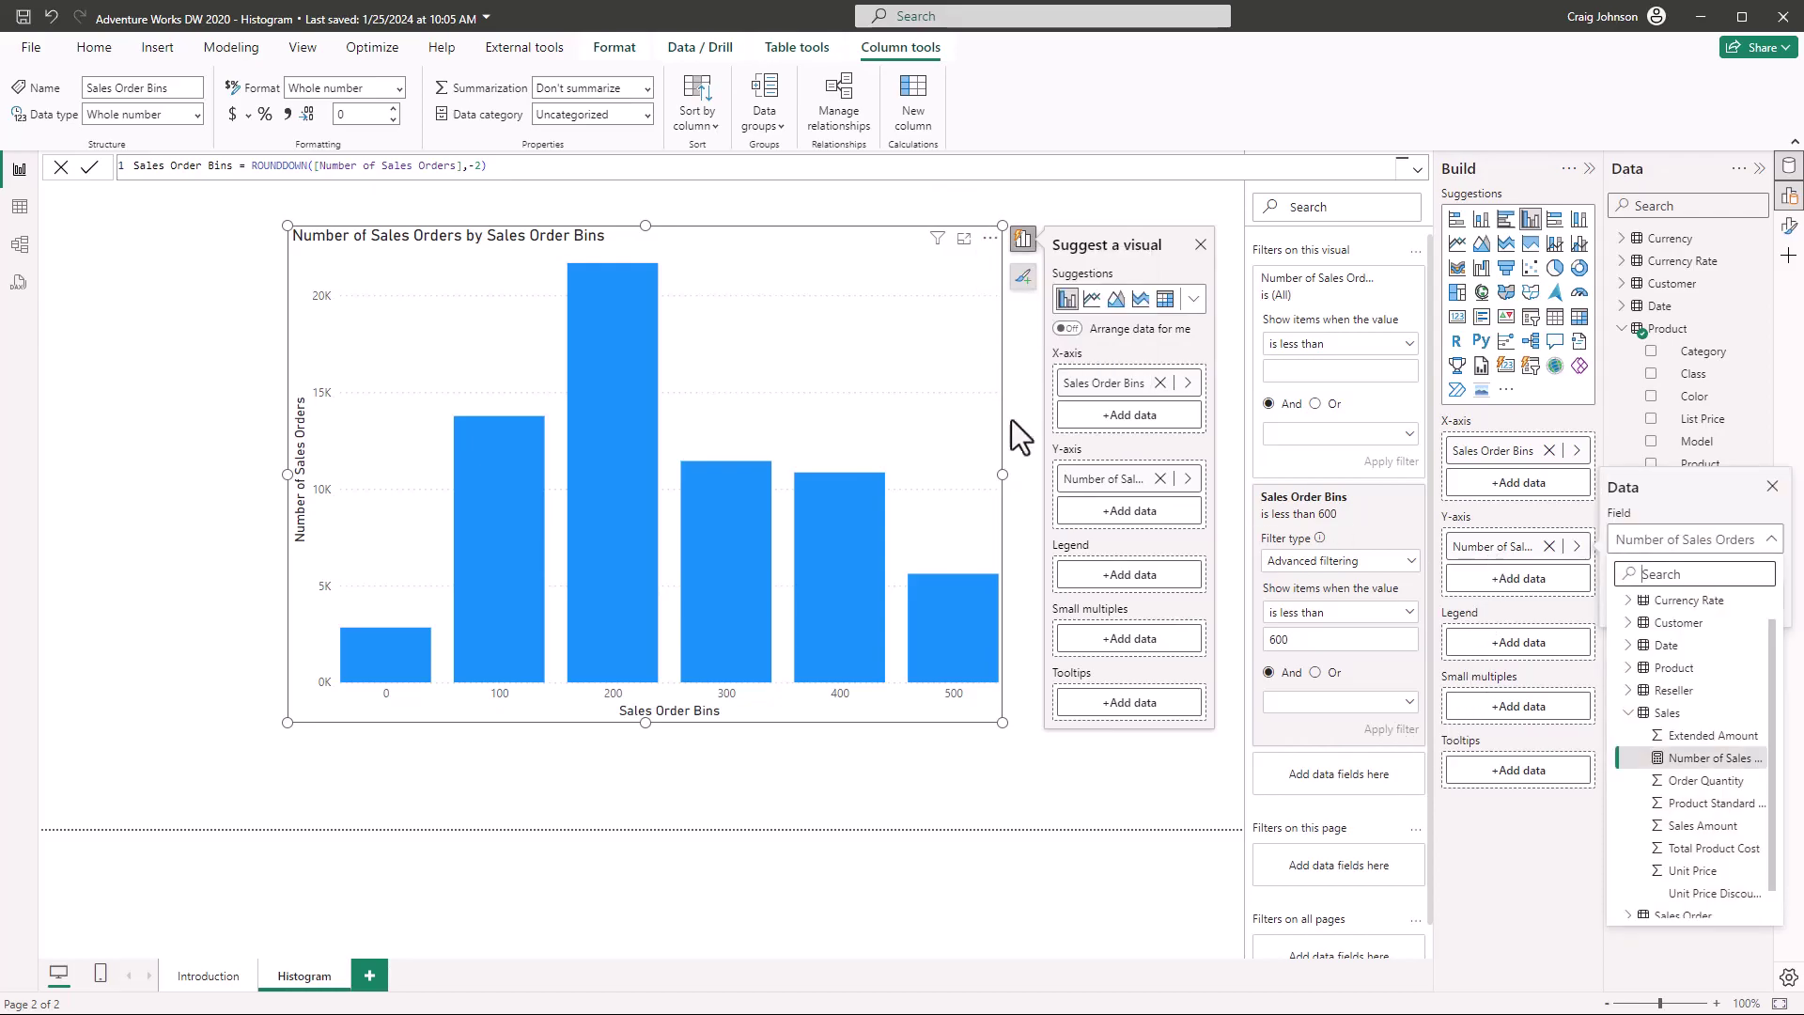
left_click(1023, 276)
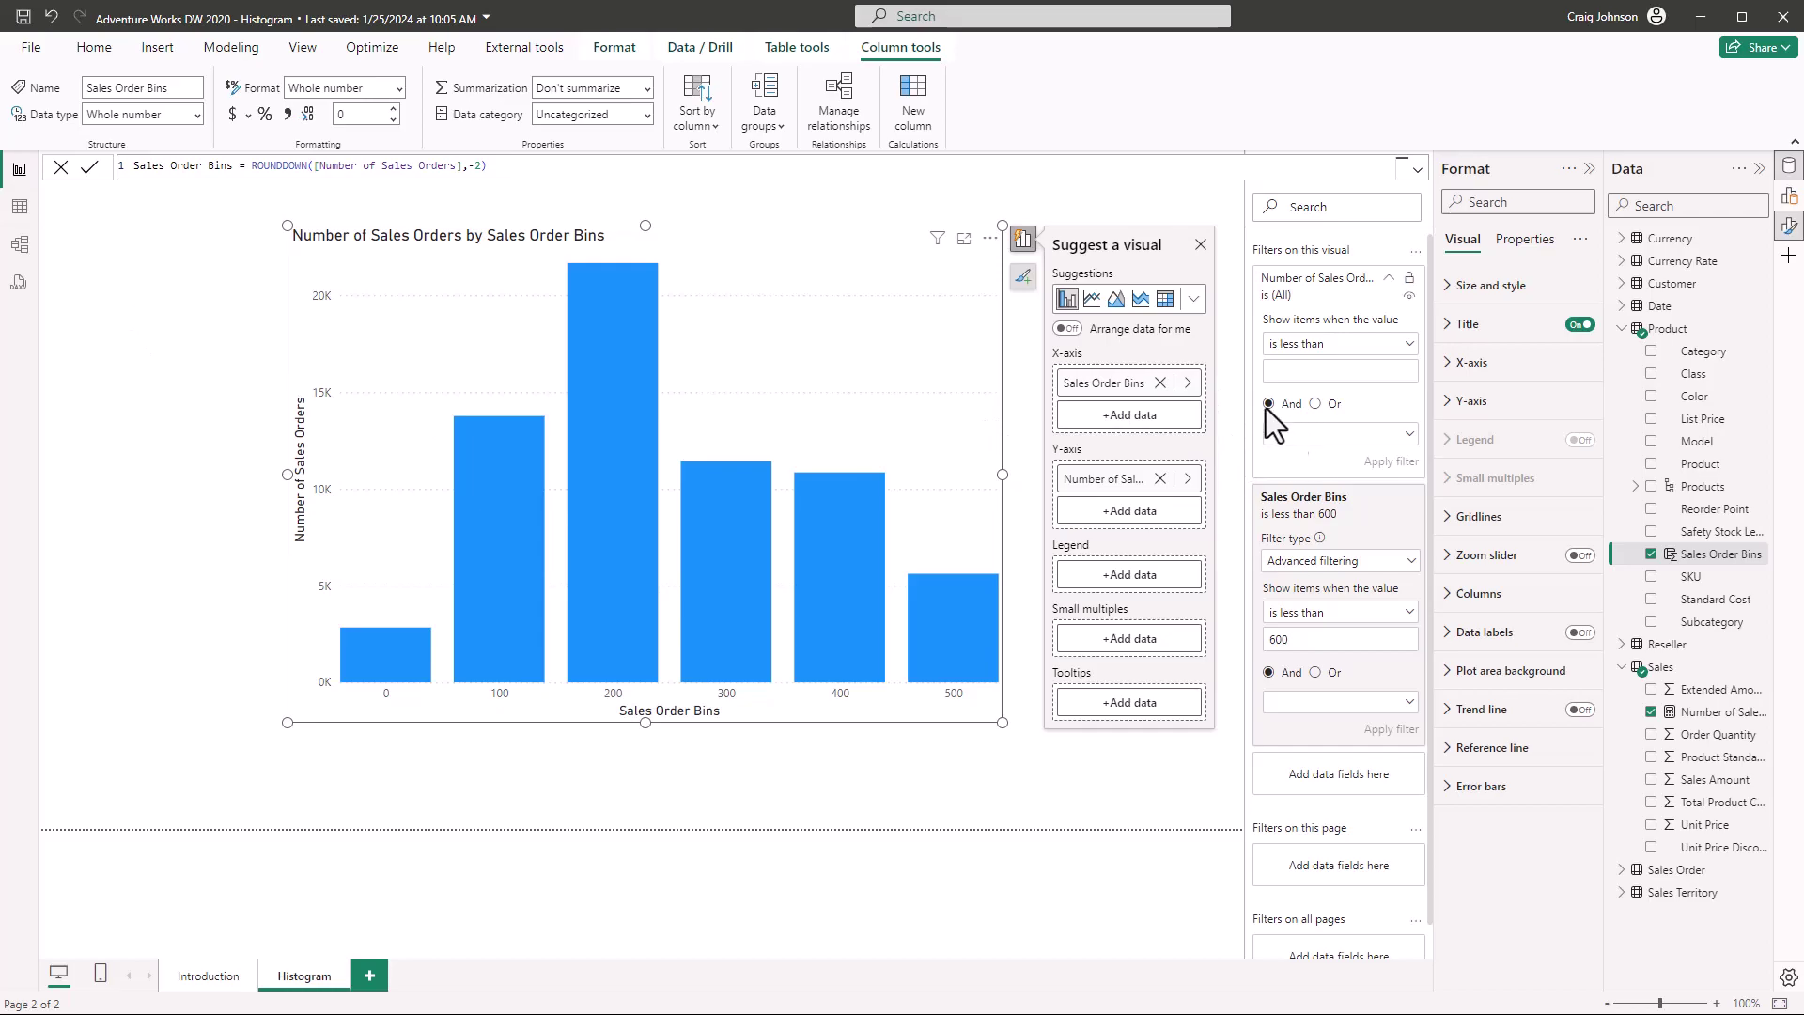
left_click(991, 242)
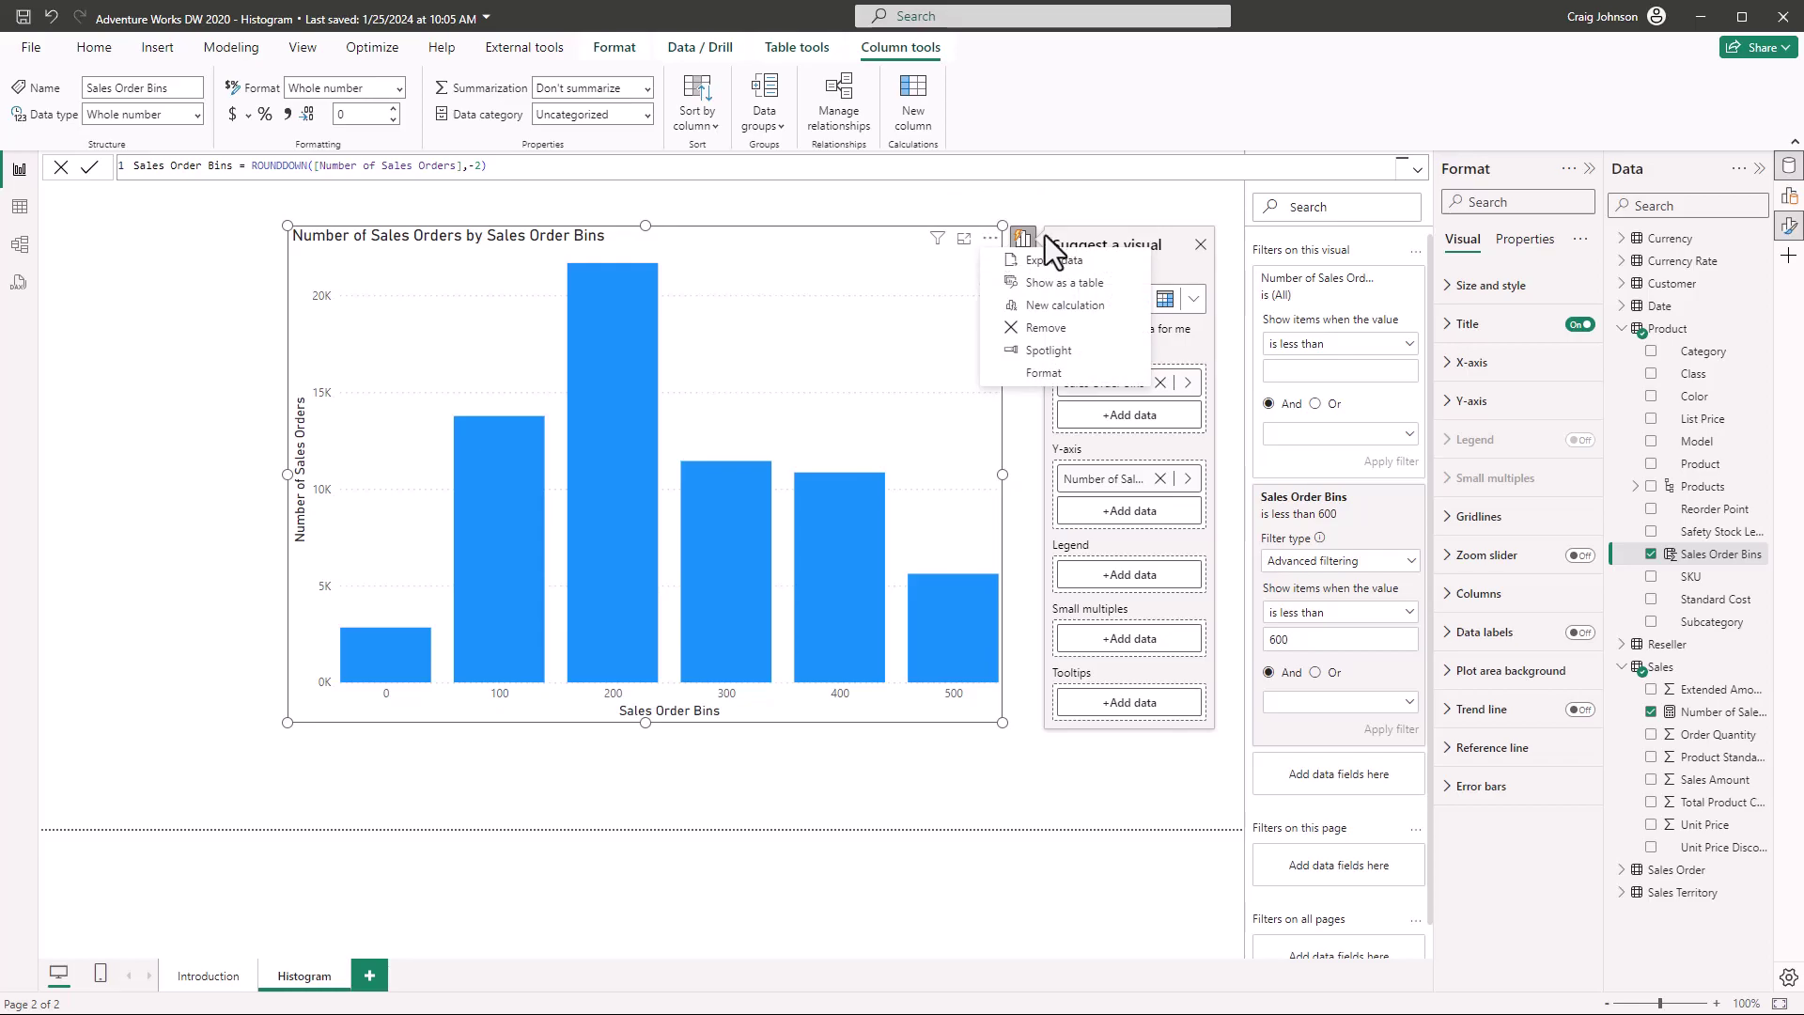
left_click(1789, 230)
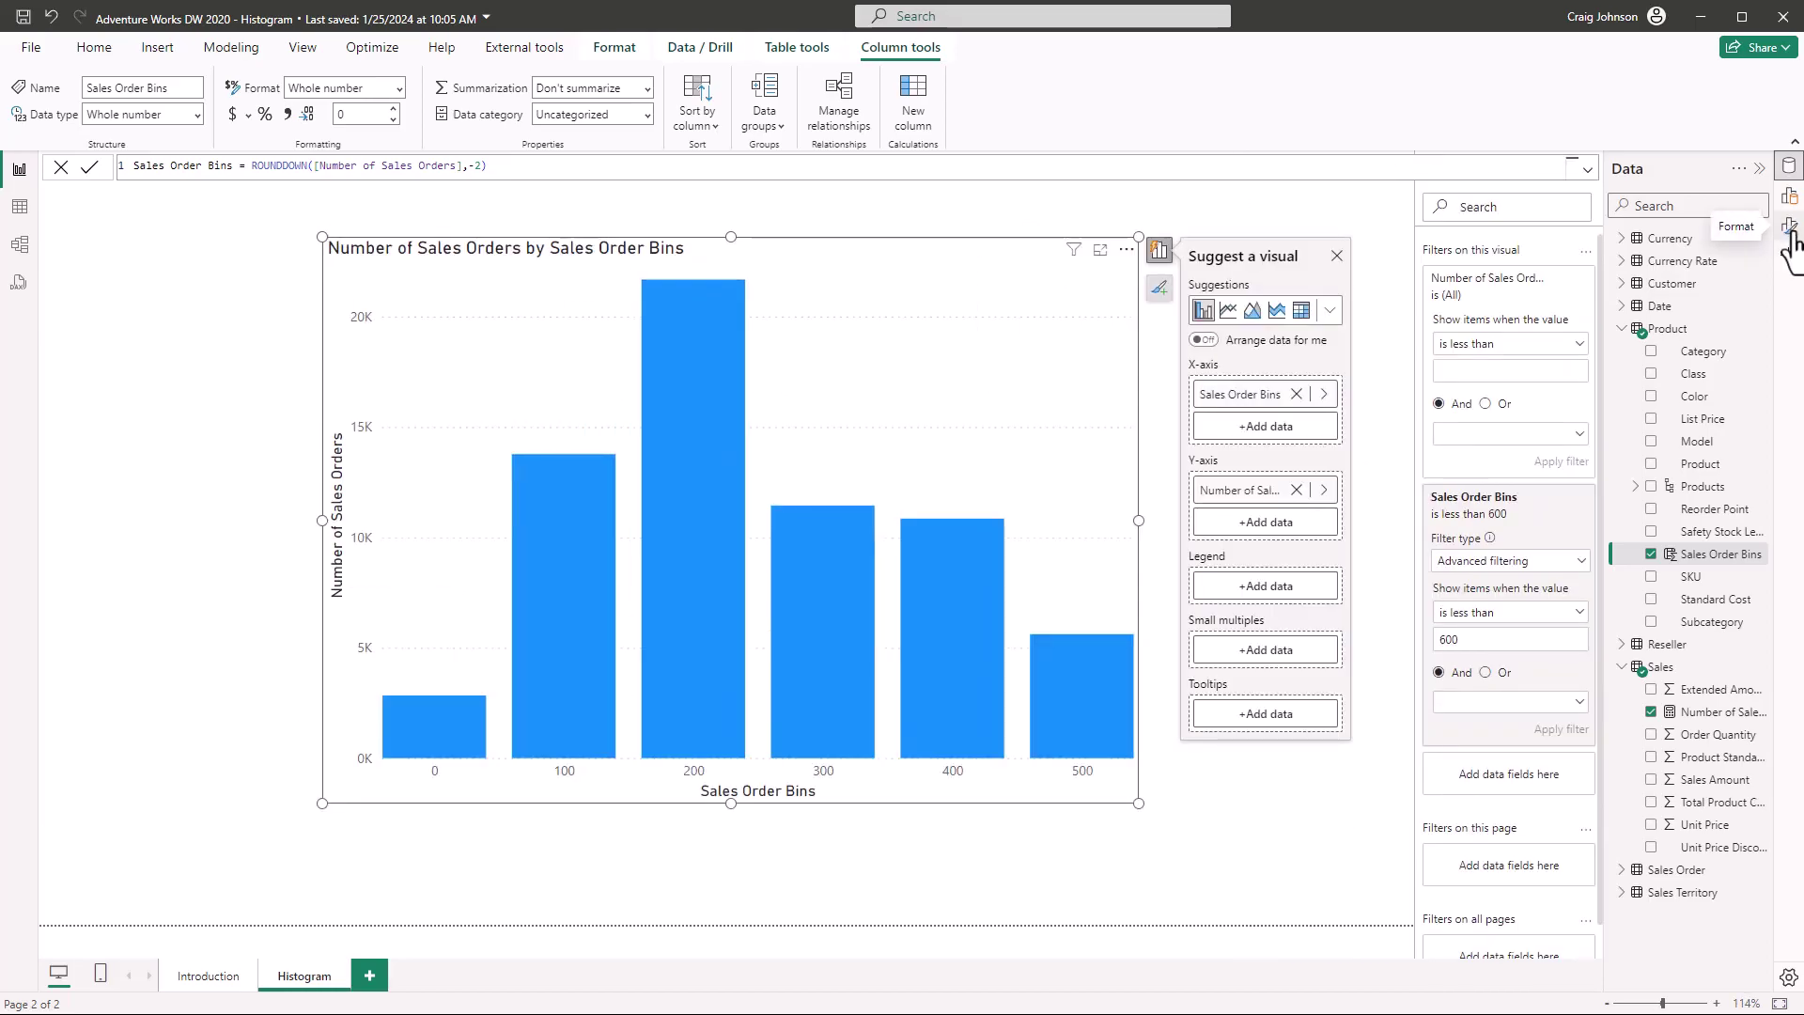
- Change the chart's X-axis type to Categorical in its formatting options
left_click(1791, 230)
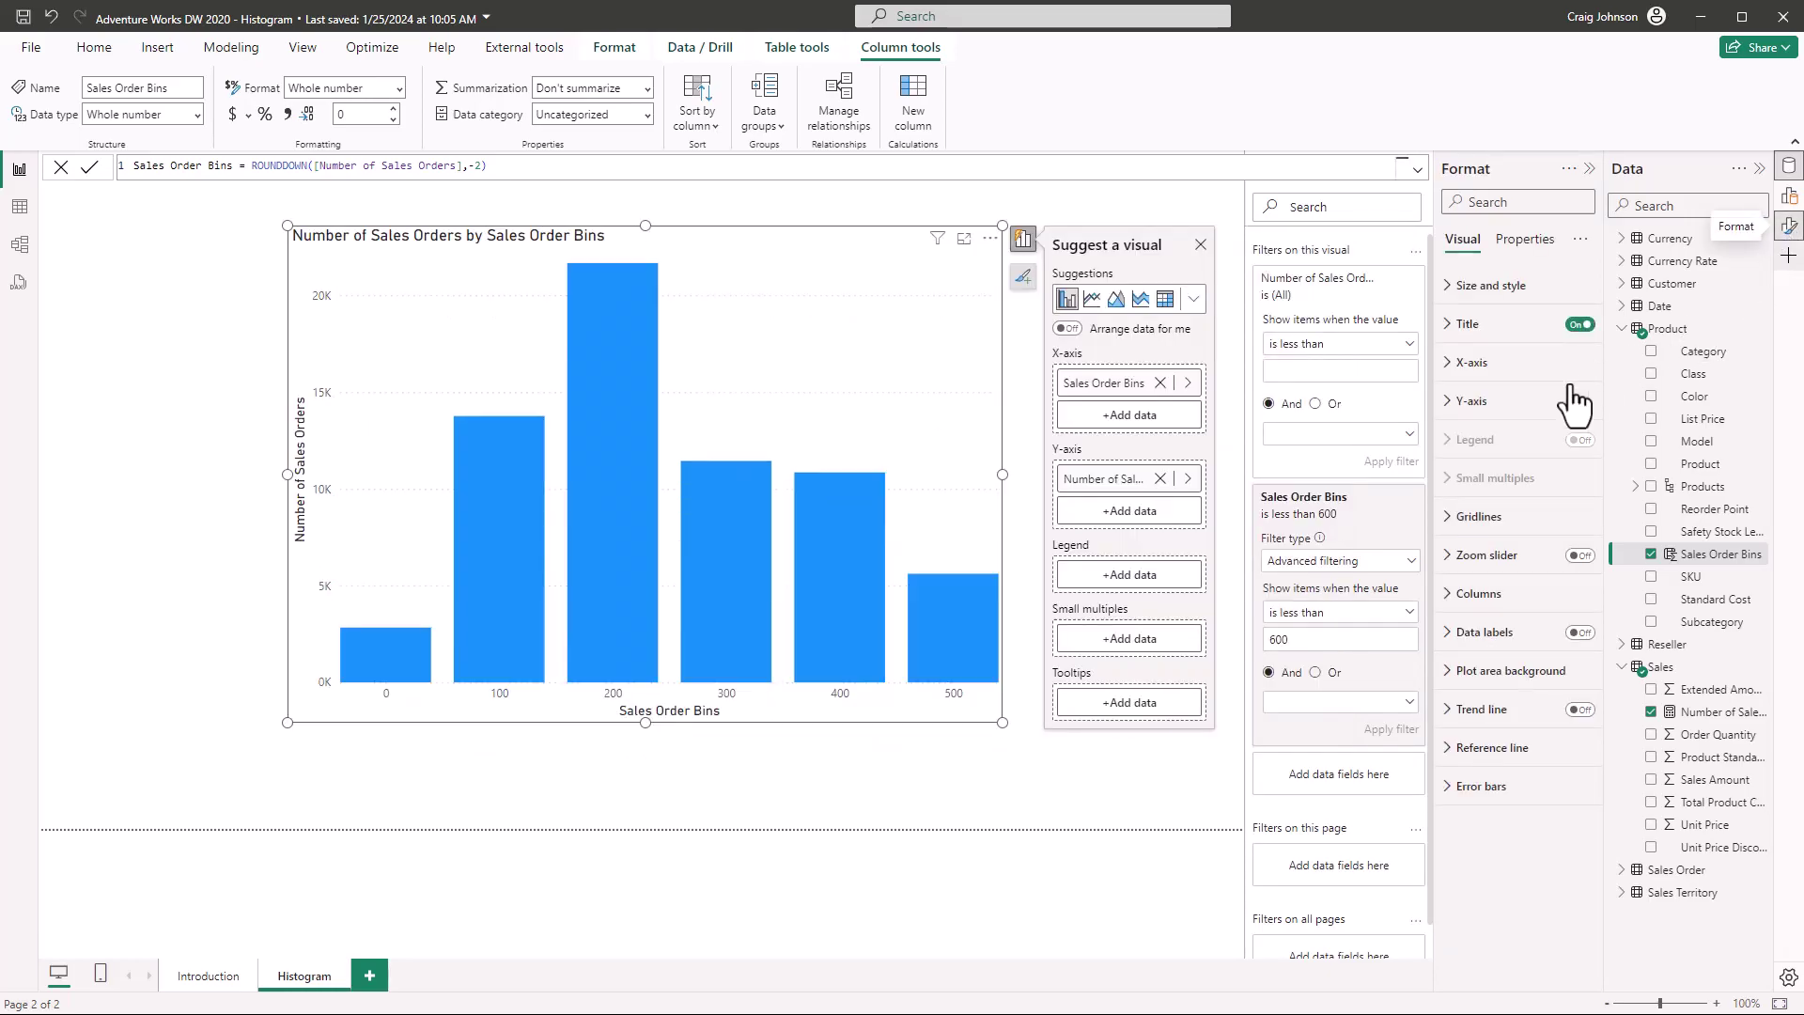
left_click(1452, 365)
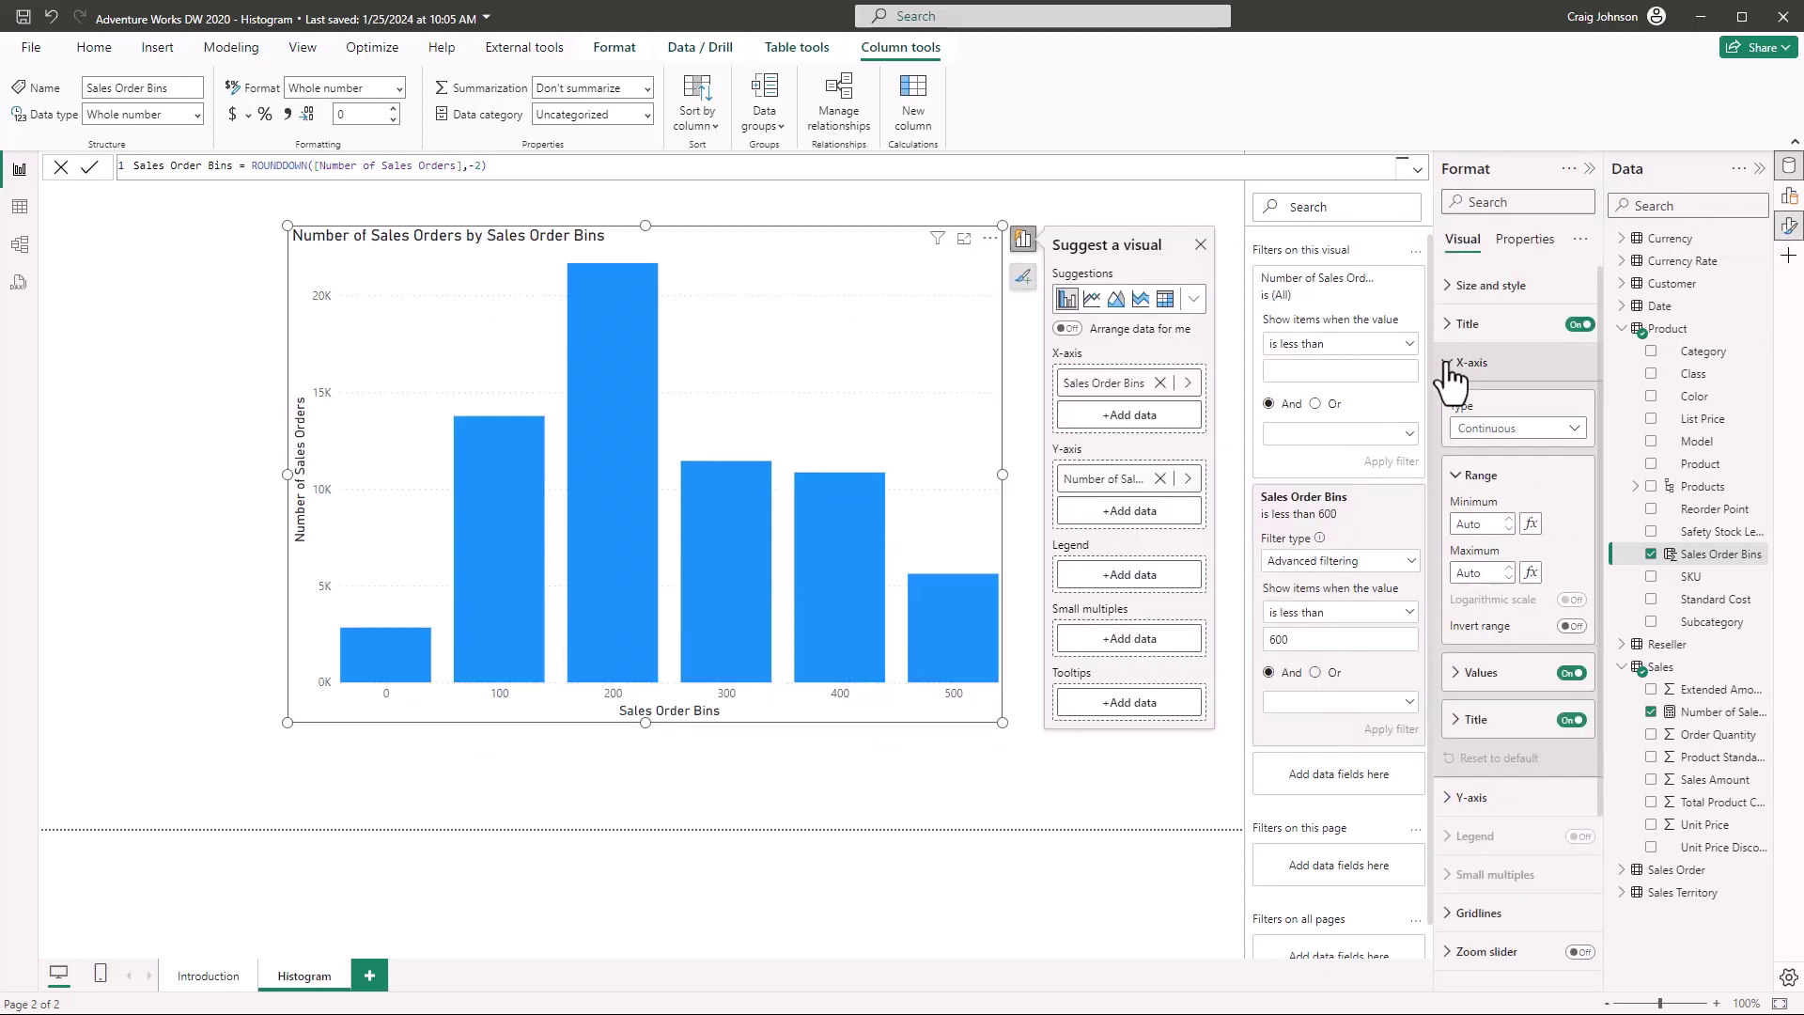
left_click(1574, 432)
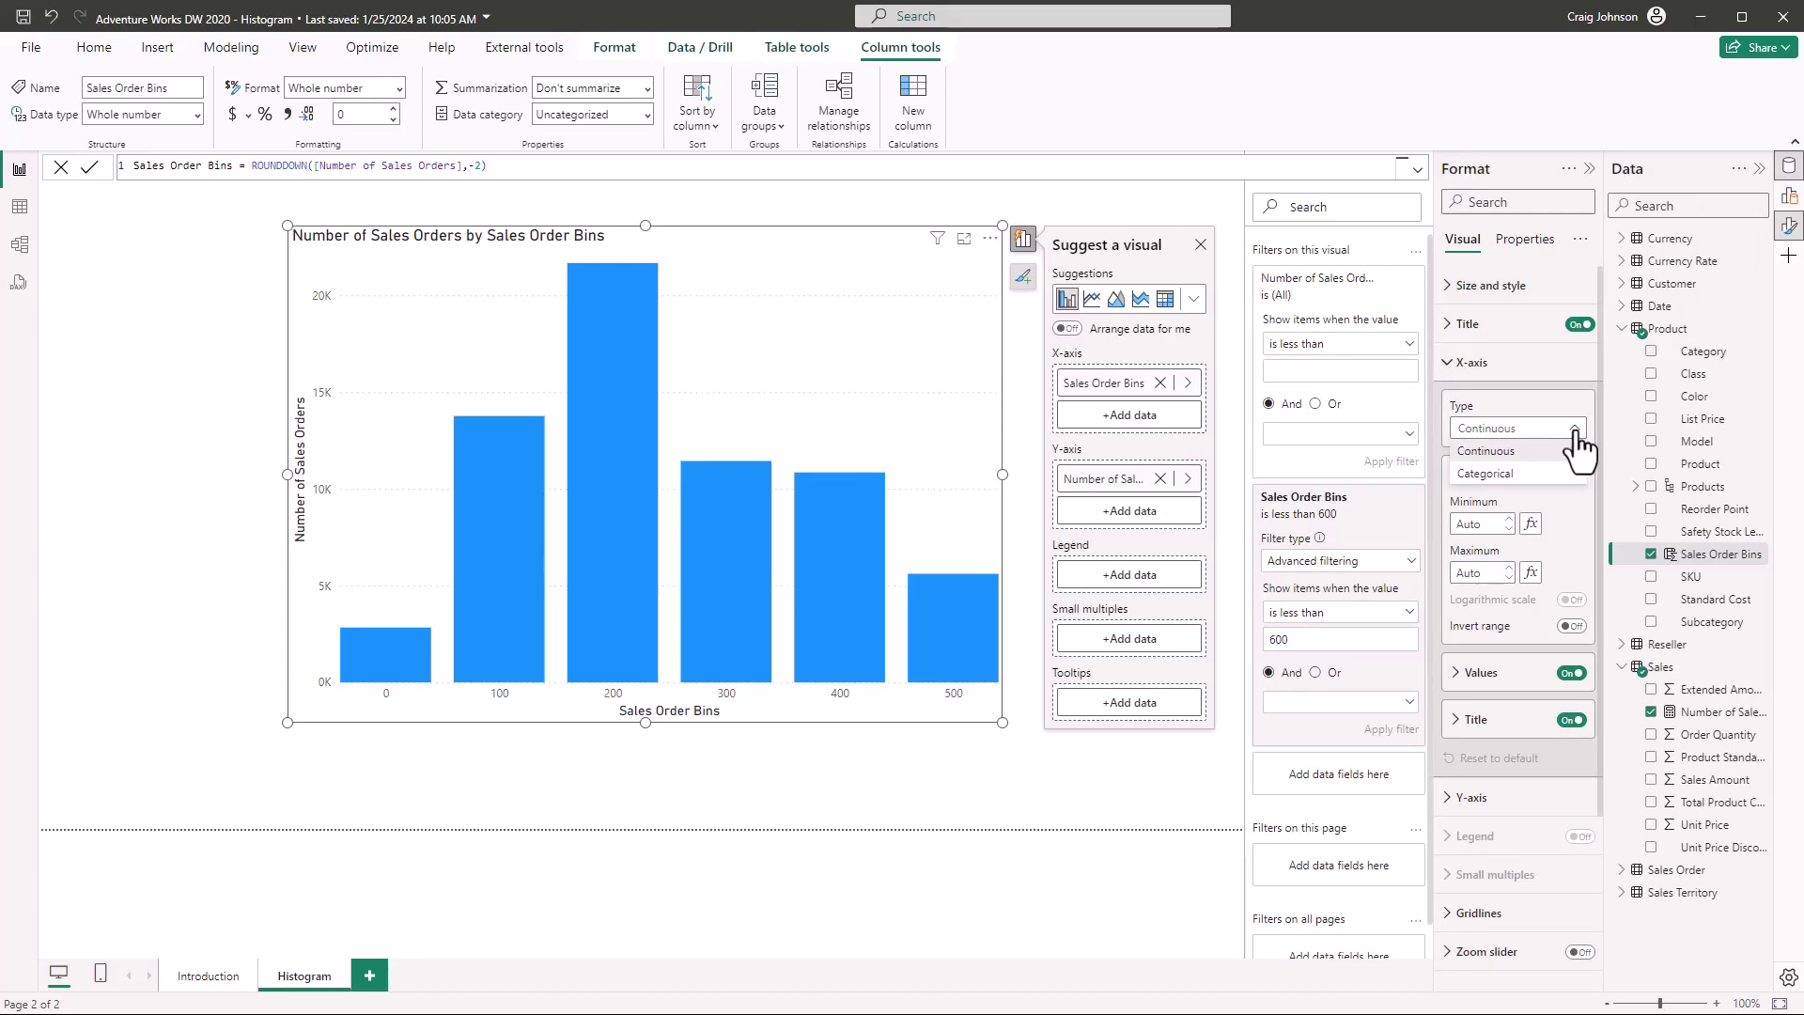
left_click(1484, 475)
left_click(1482, 479)
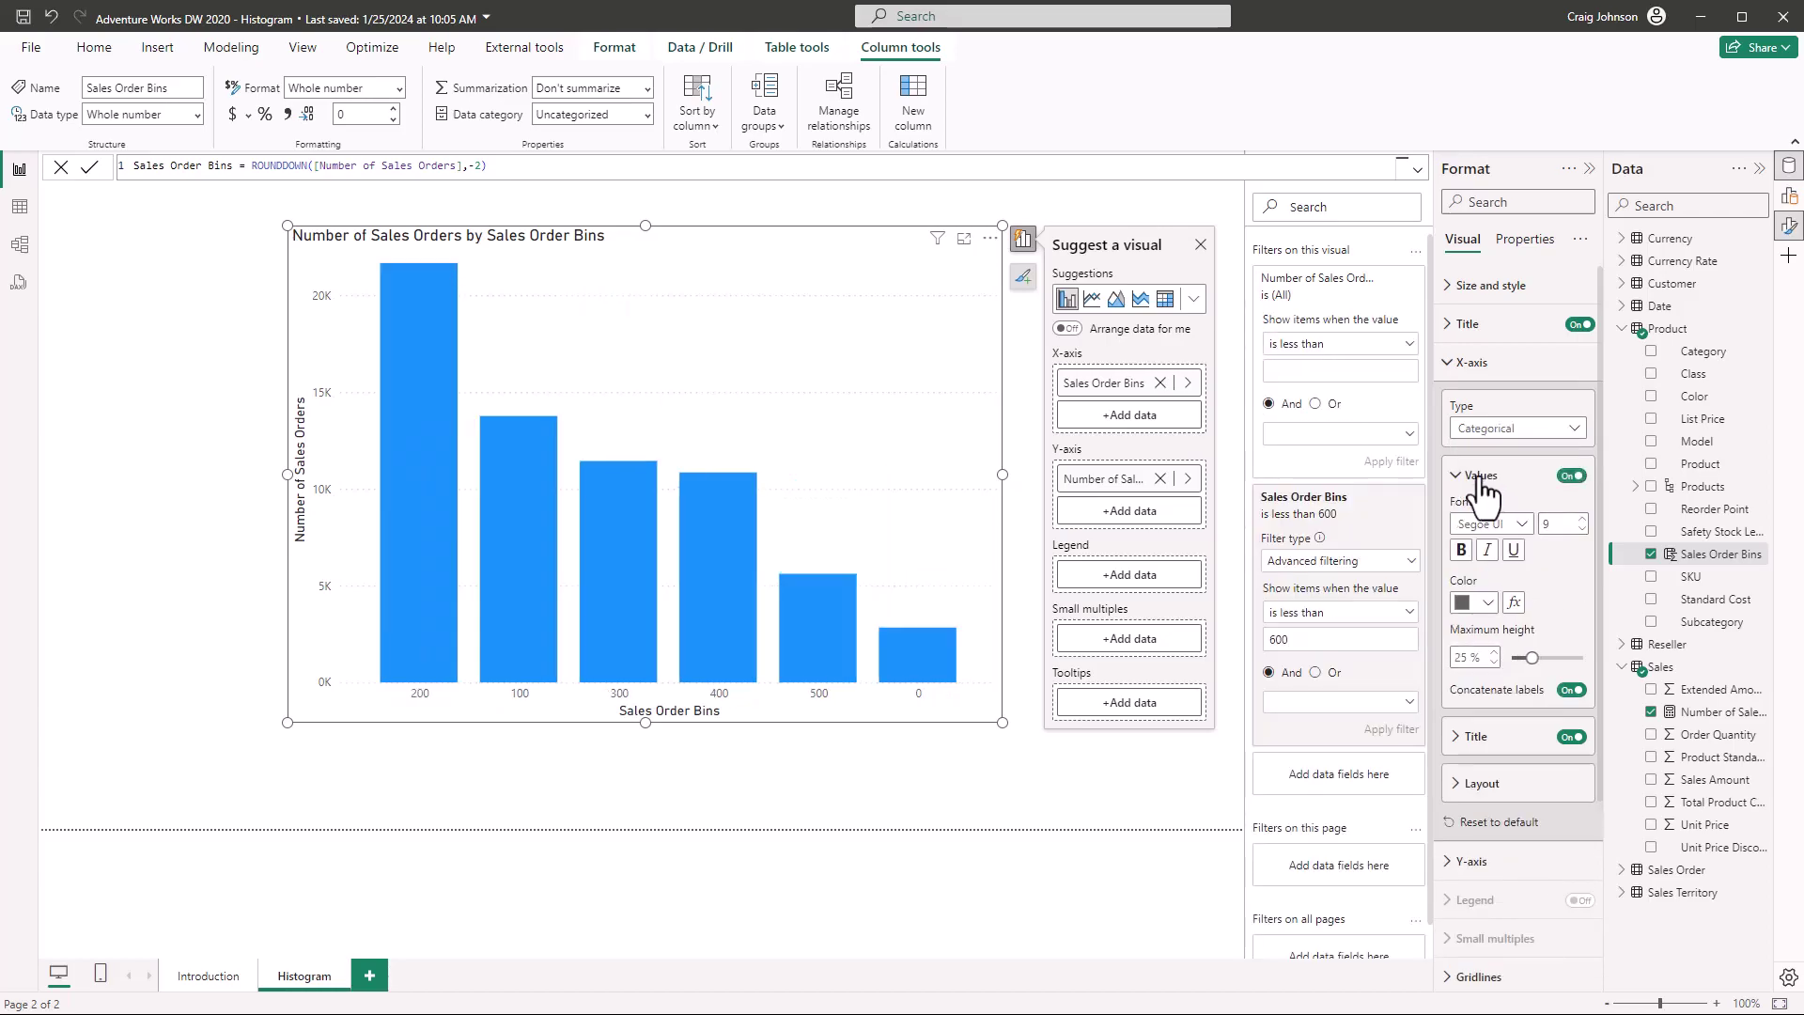
- Sort the chart's axis by Sales Order Bins in ascending order
left_click(991, 242)
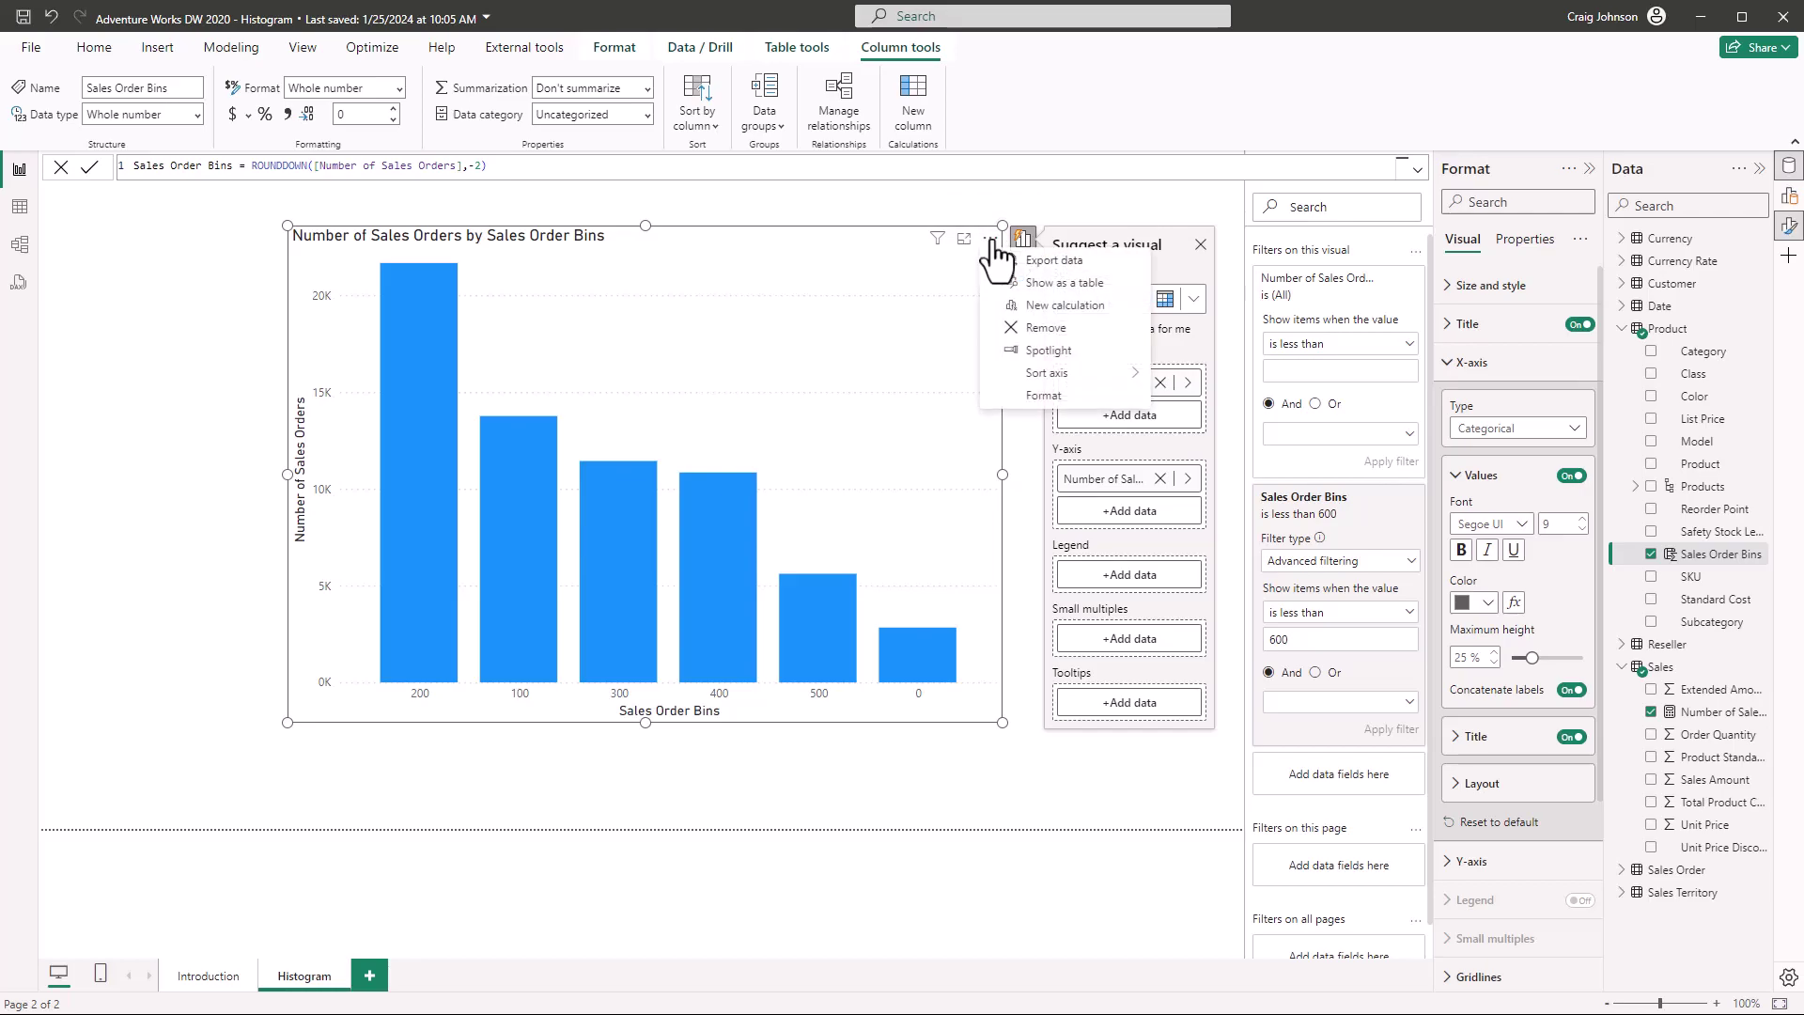
mouse_move(1057, 374)
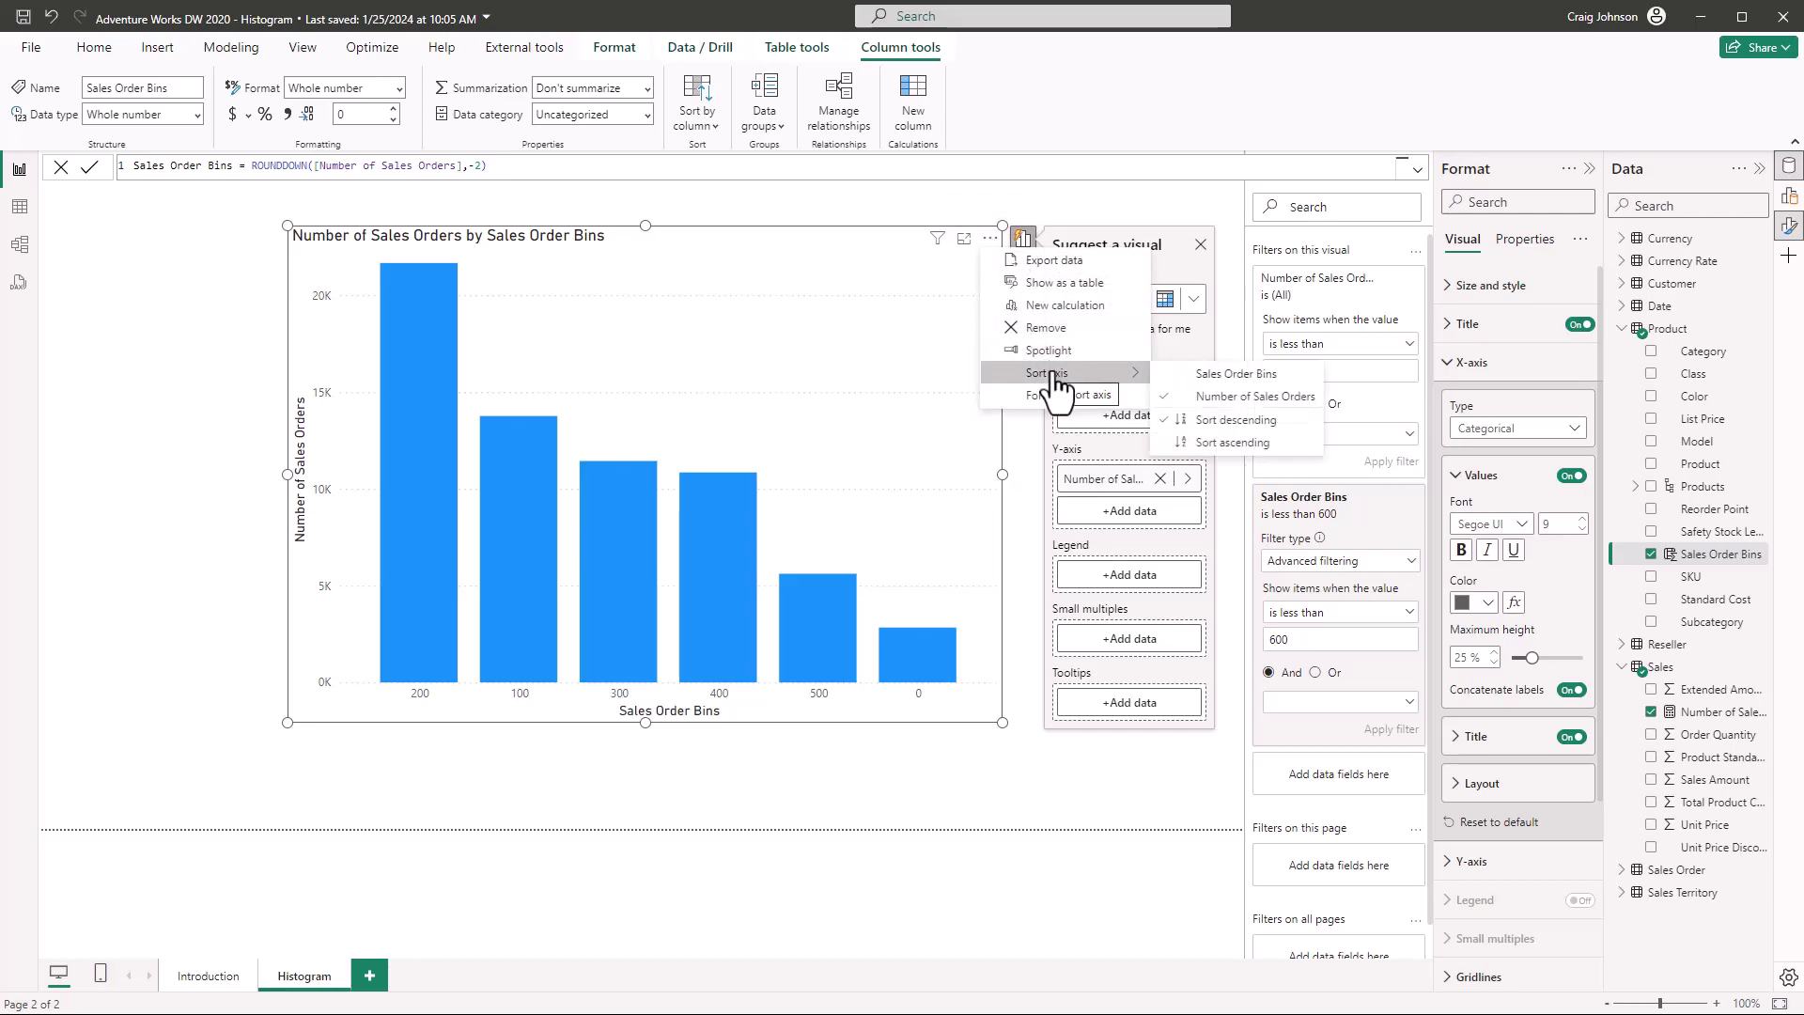
left_click(1189, 374)
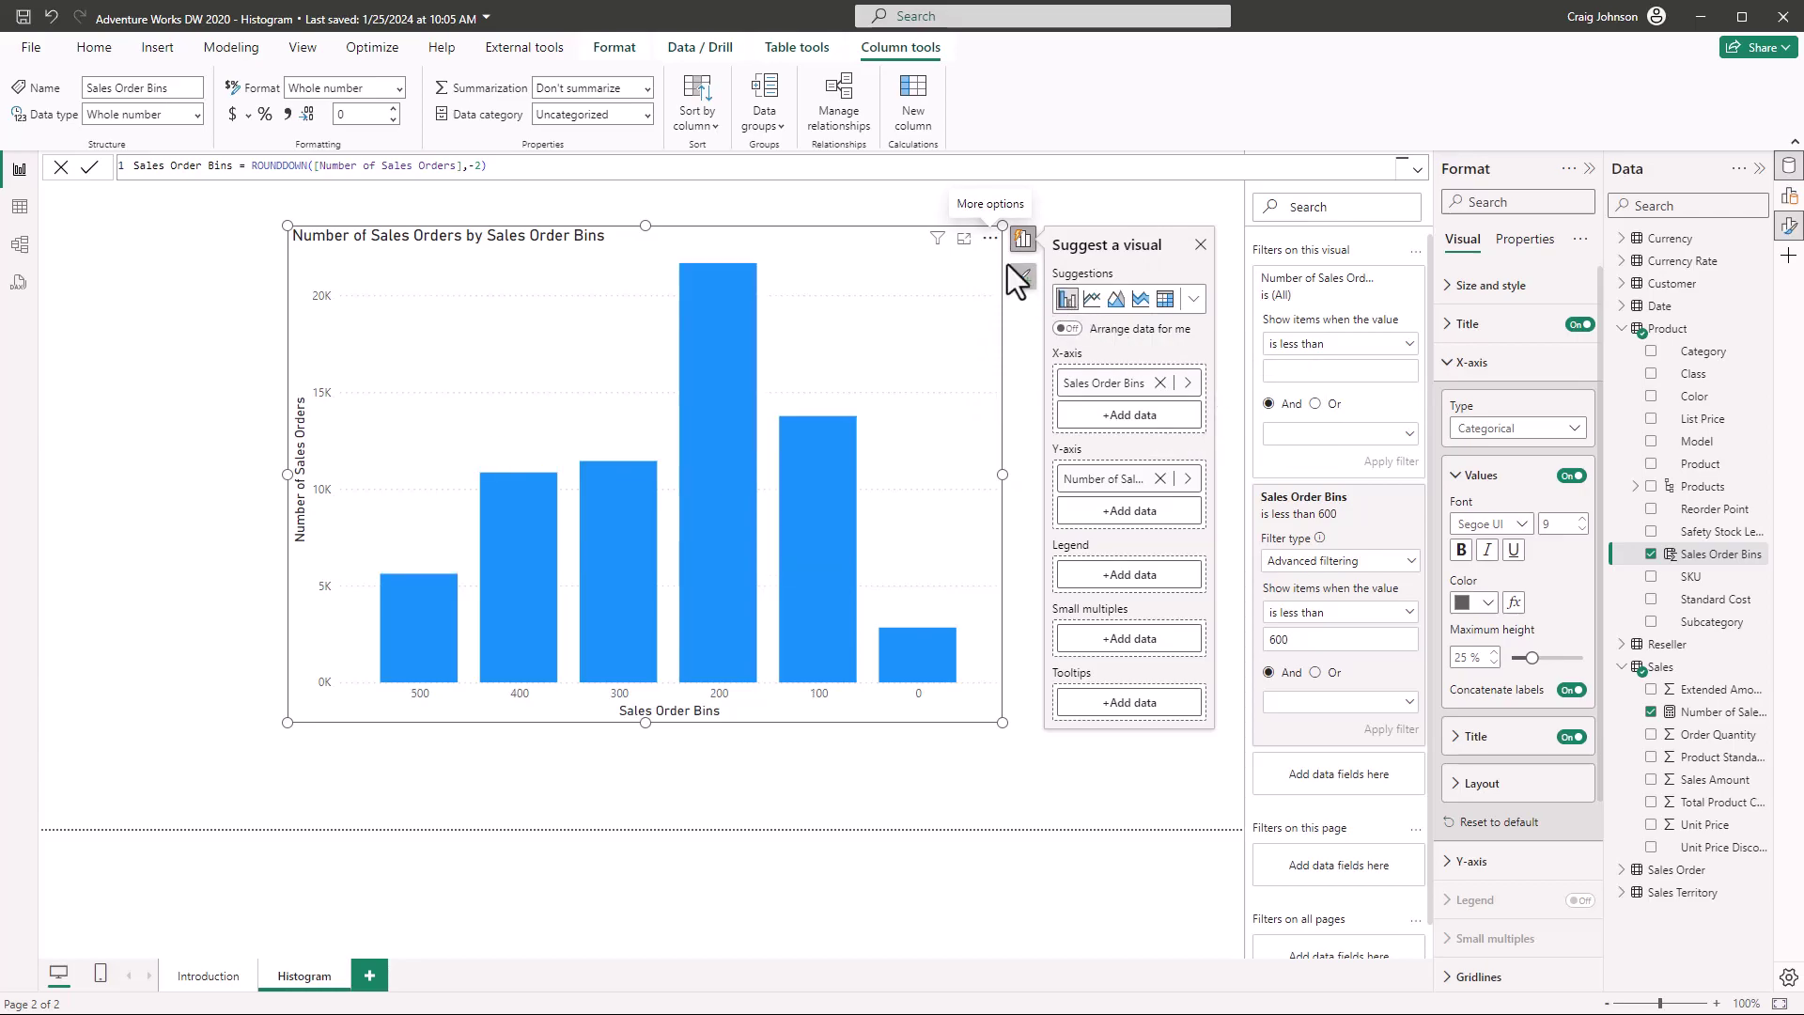
left_click(991, 241)
mouse_move(1043, 374)
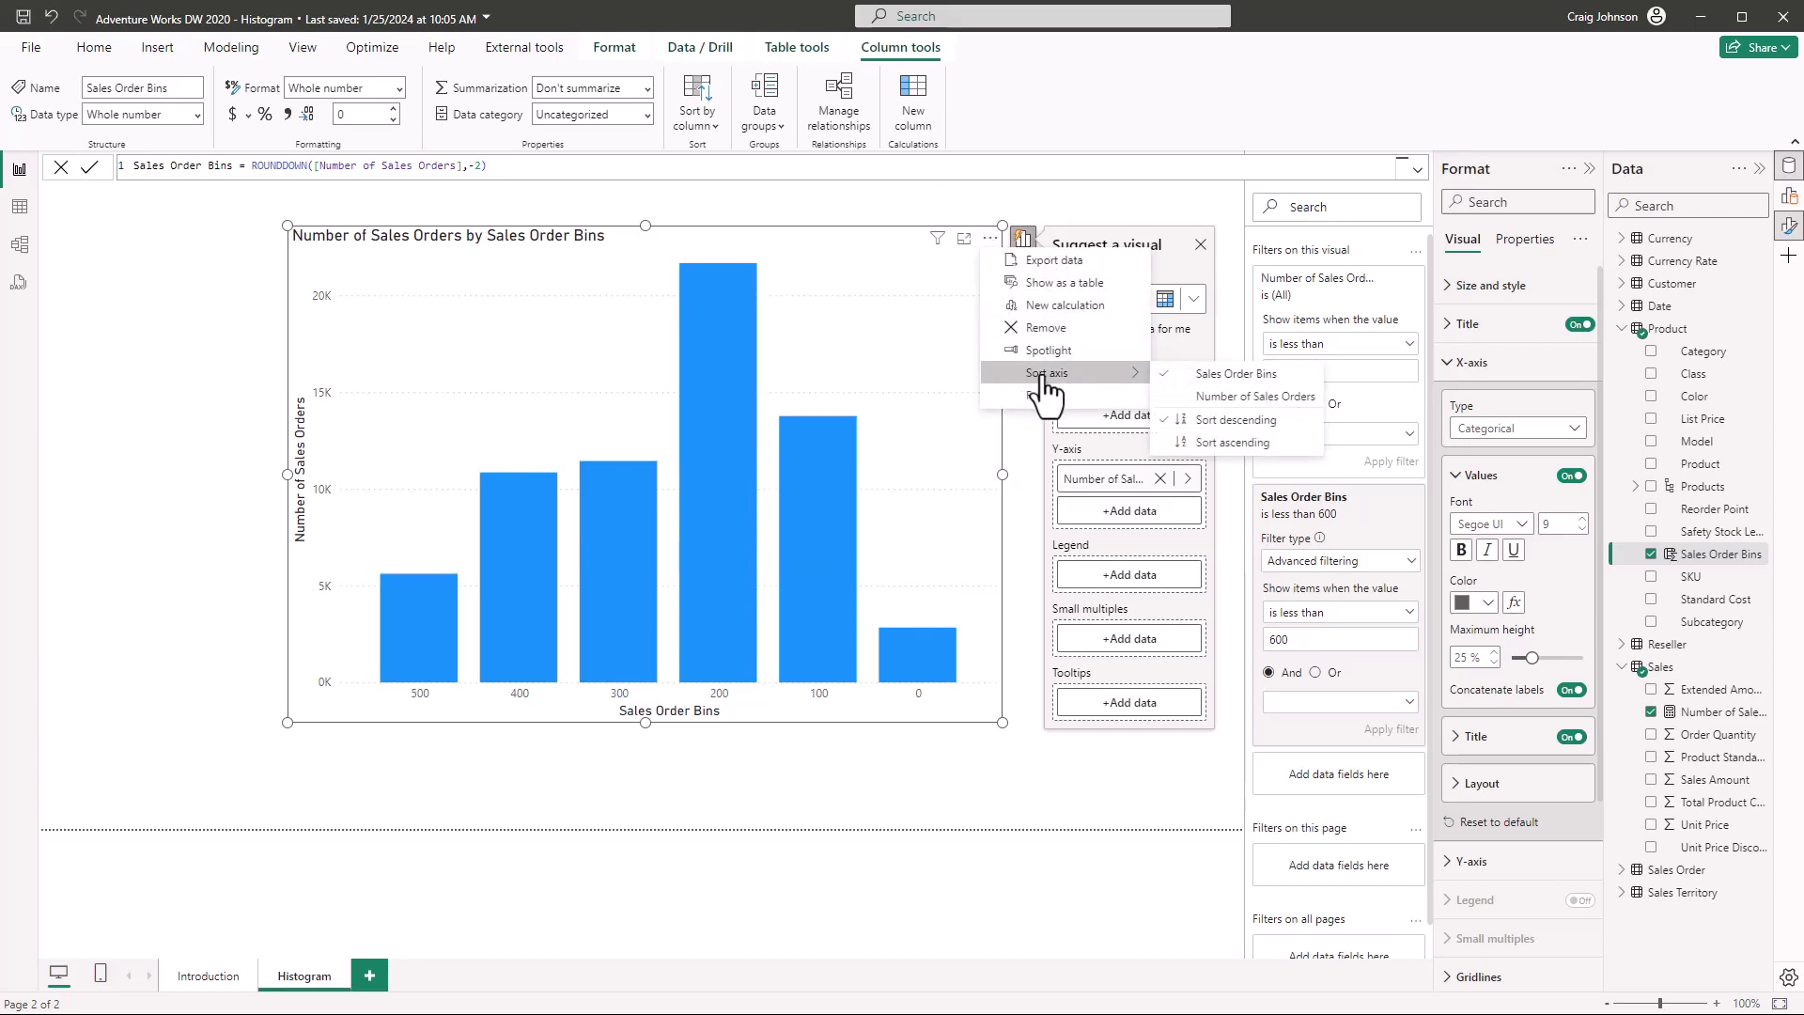
left_click(1226, 442)
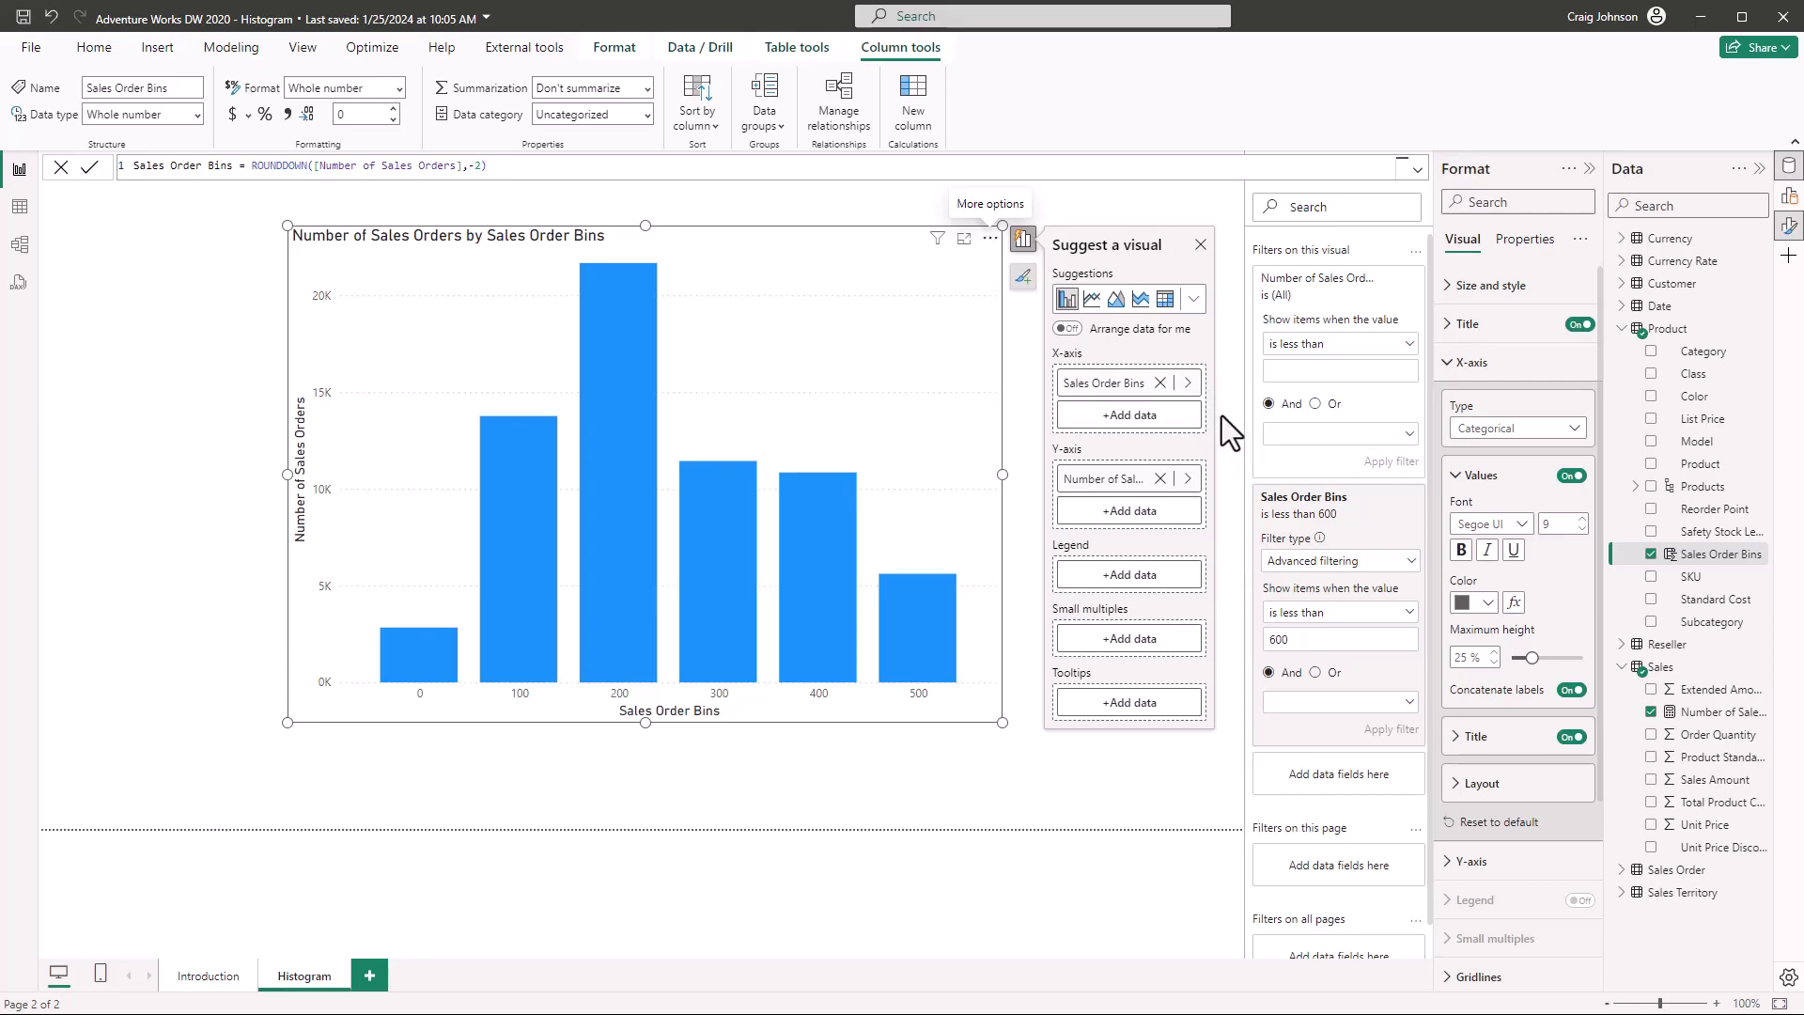
- Turn off the chart's X-axis title in its formatting options
left_click(1789, 198)
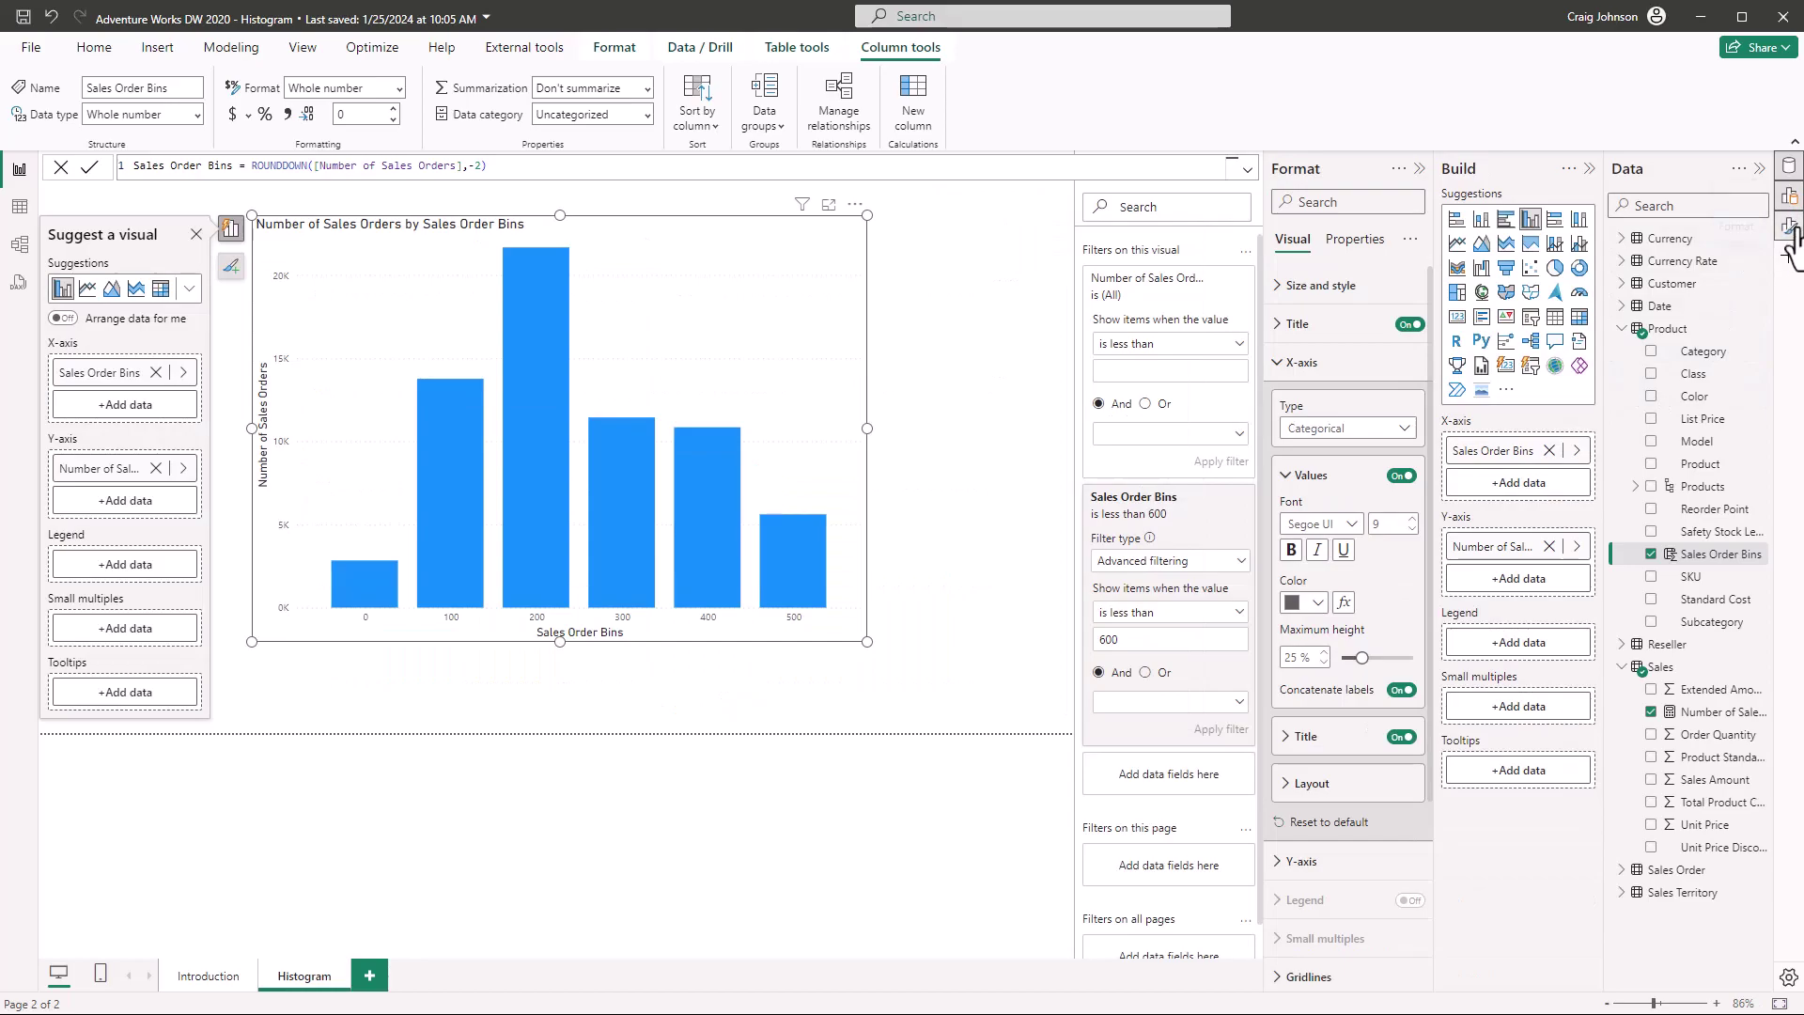
left_click(1789, 226)
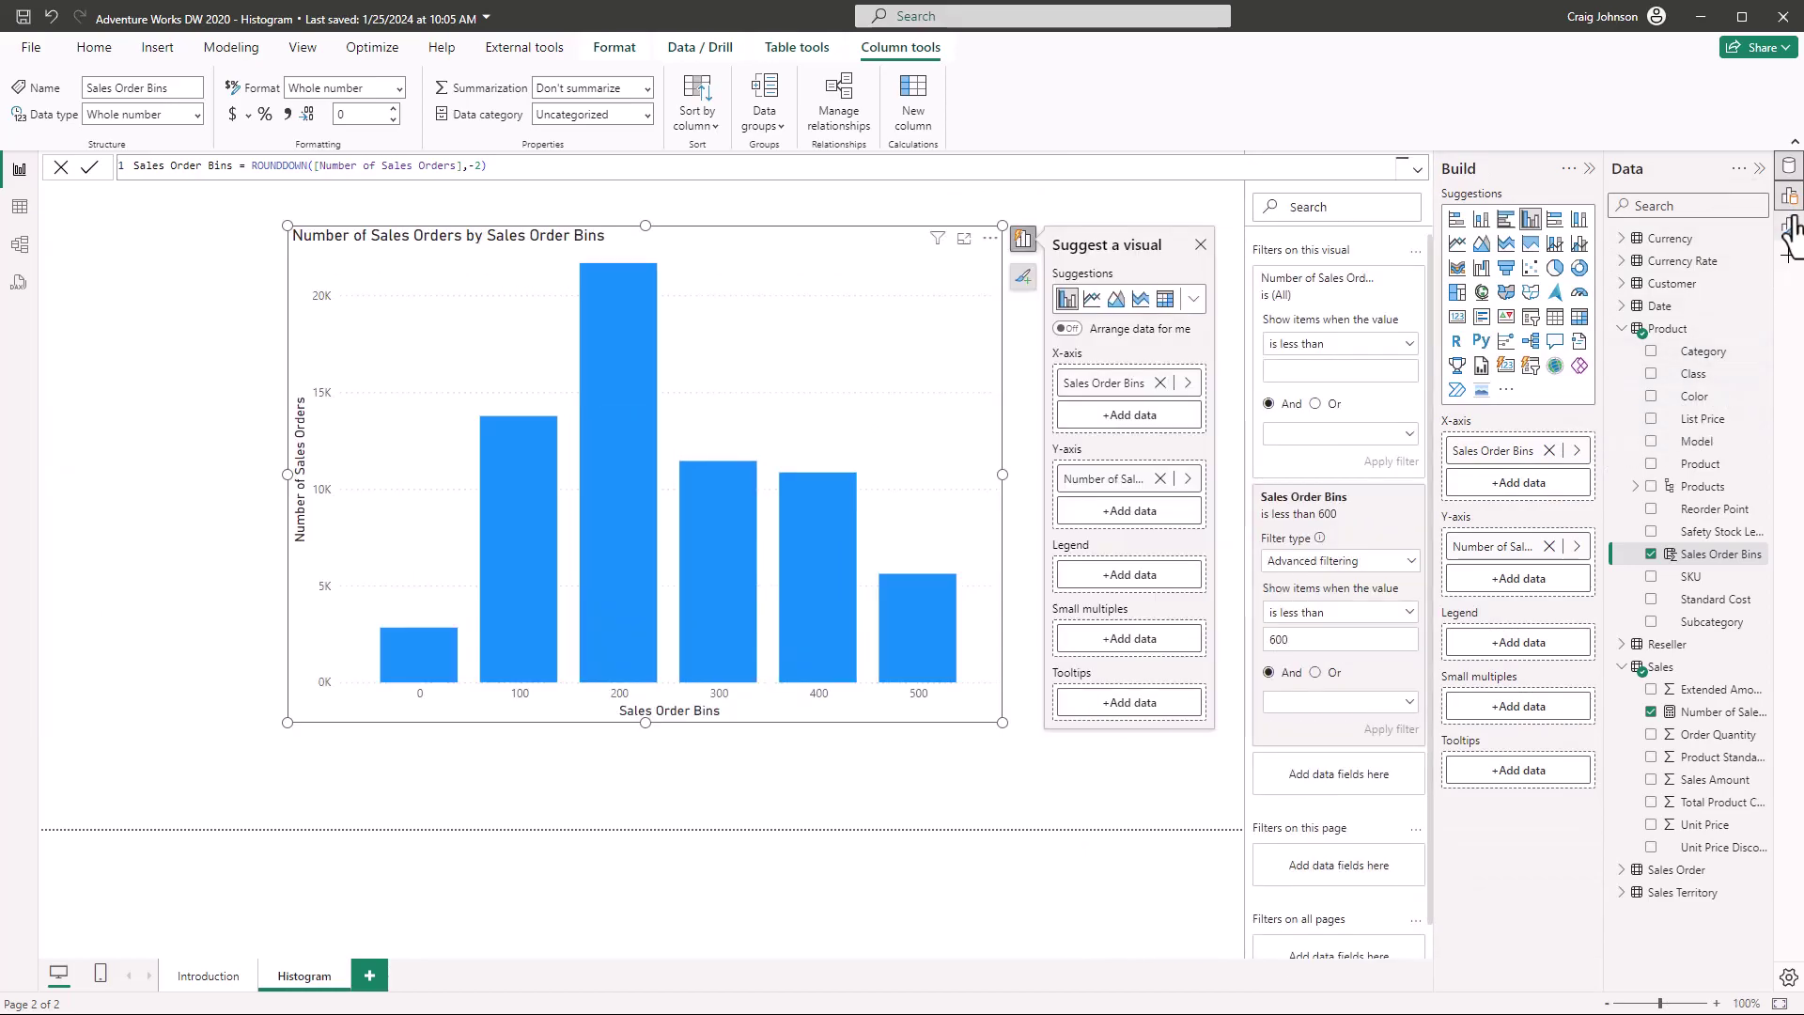
left_click(1789, 227)
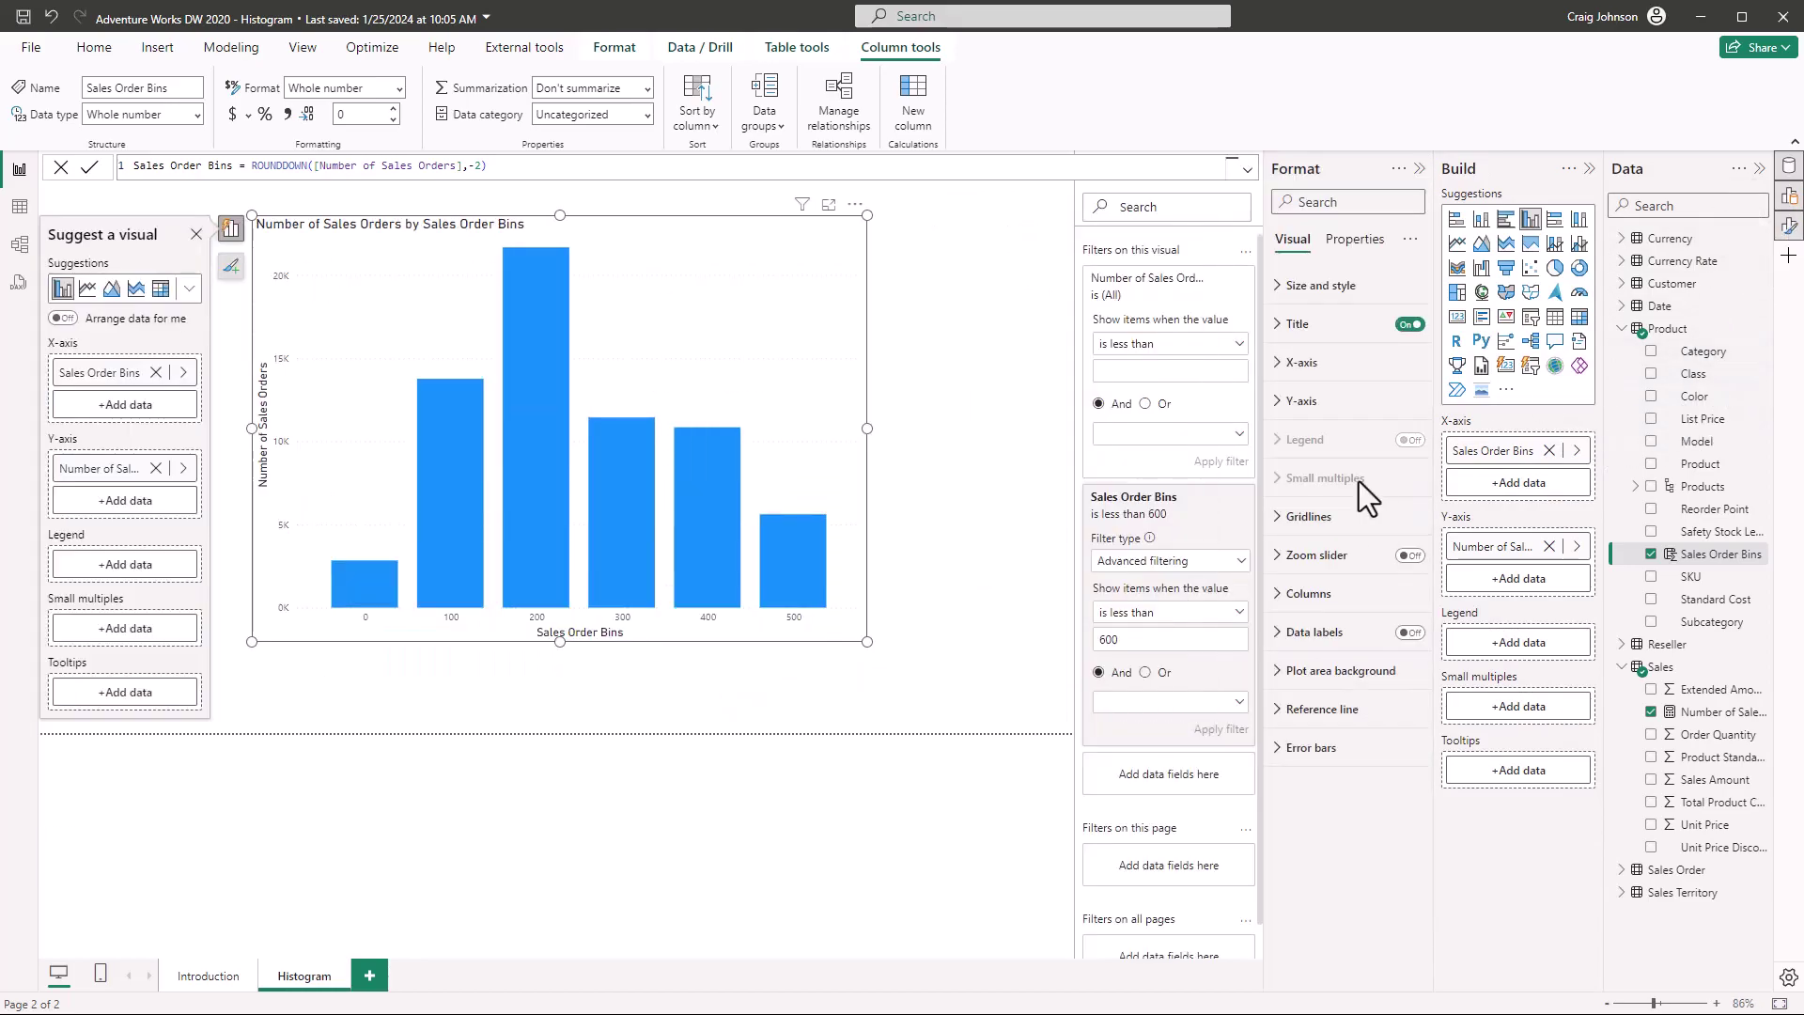
left_click(1281, 362)
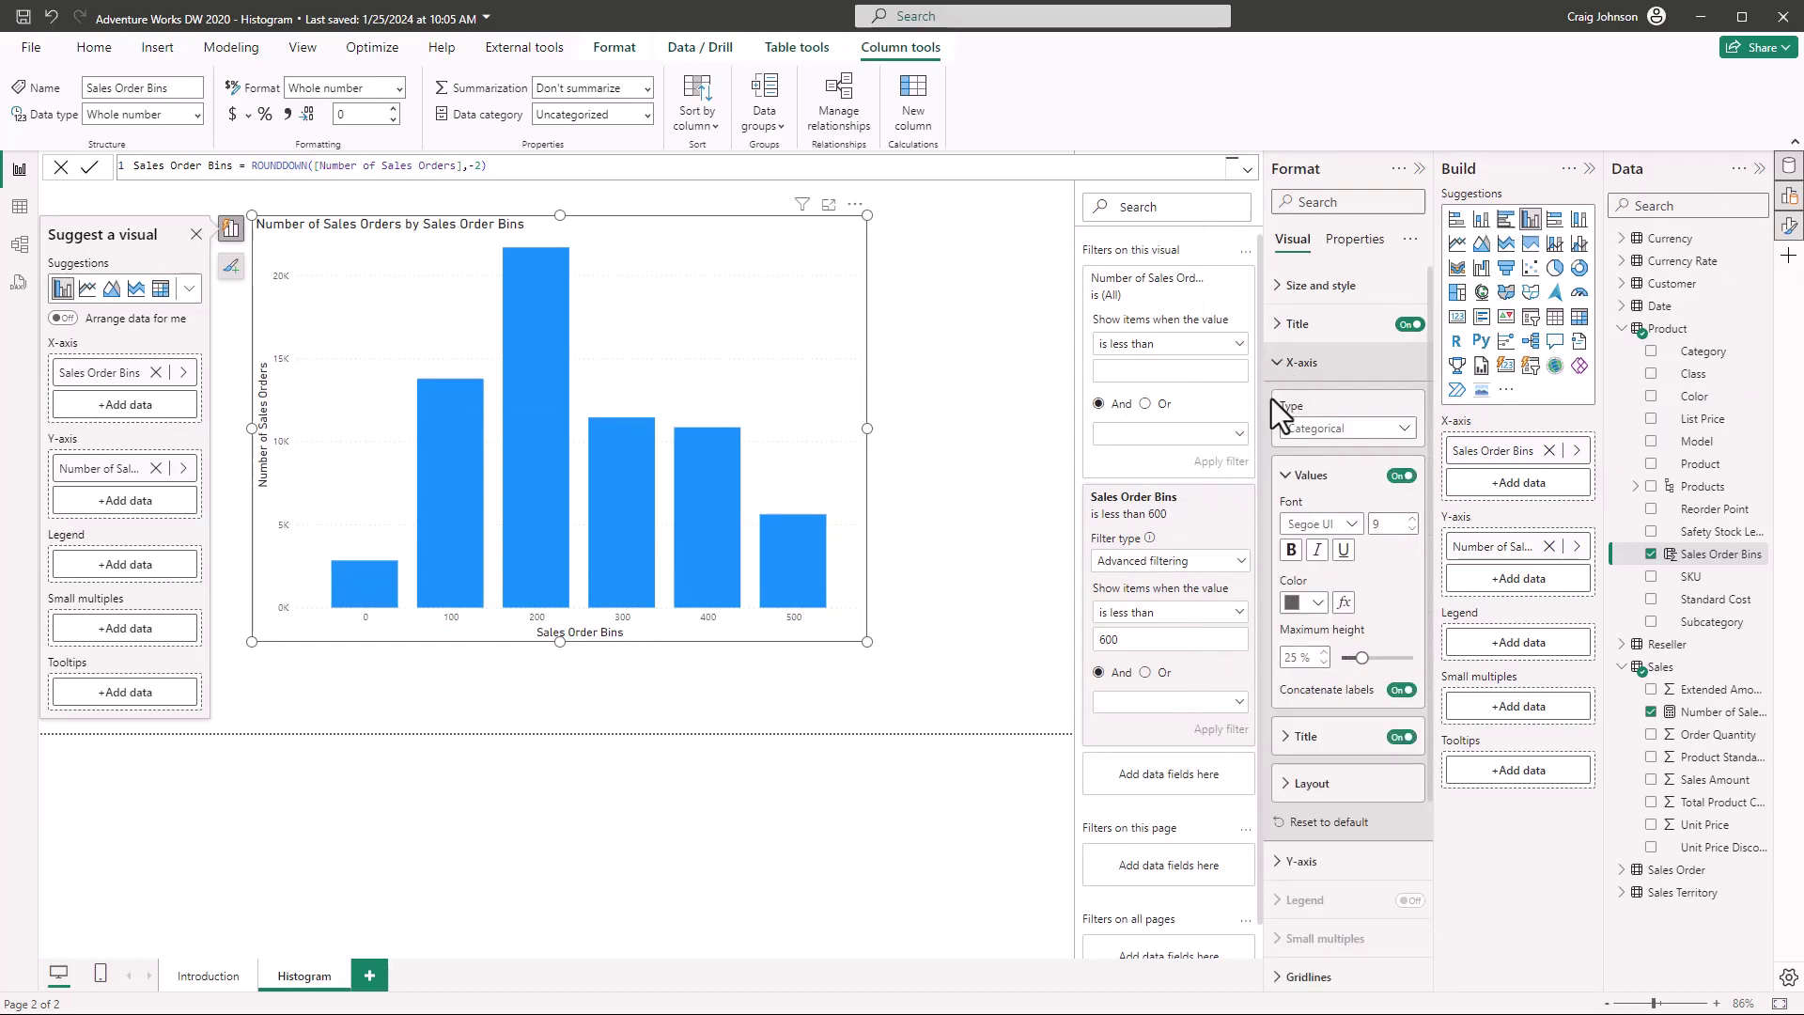
left_click(1400, 738)
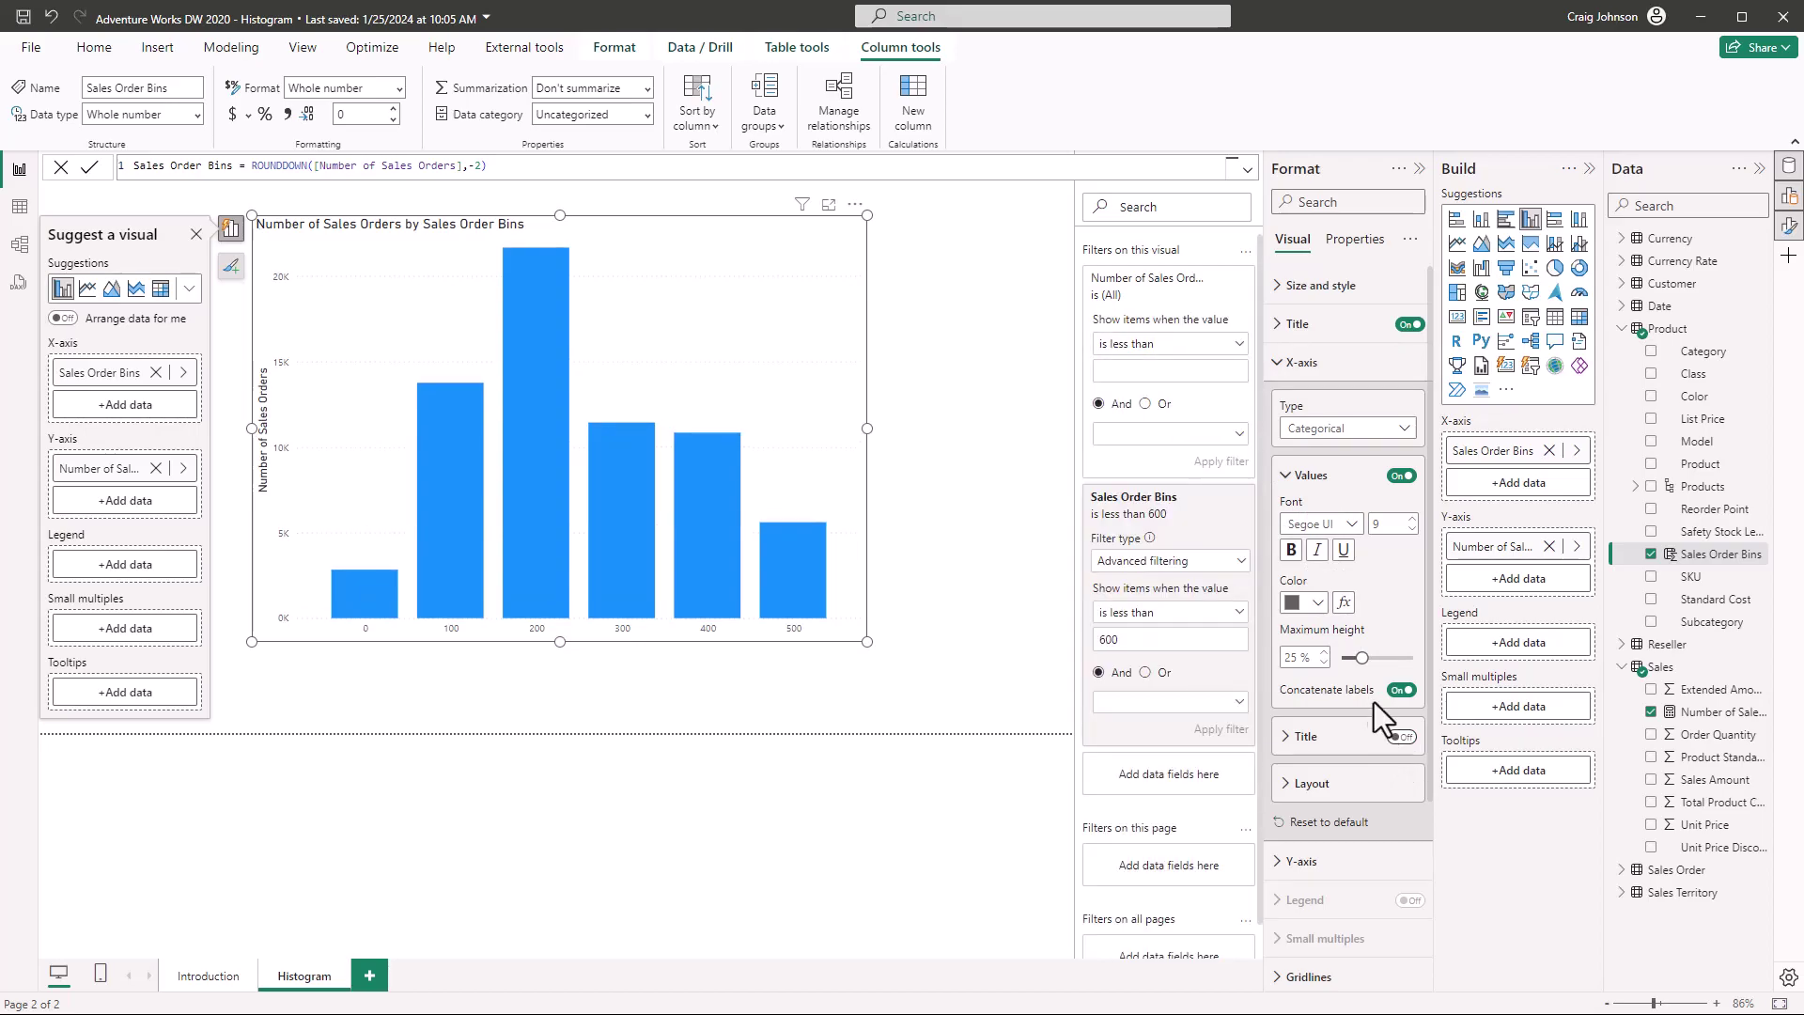
- Turn off both the title and the values of the chart's Y-axis
scroll(1356, 678, "down", 1)
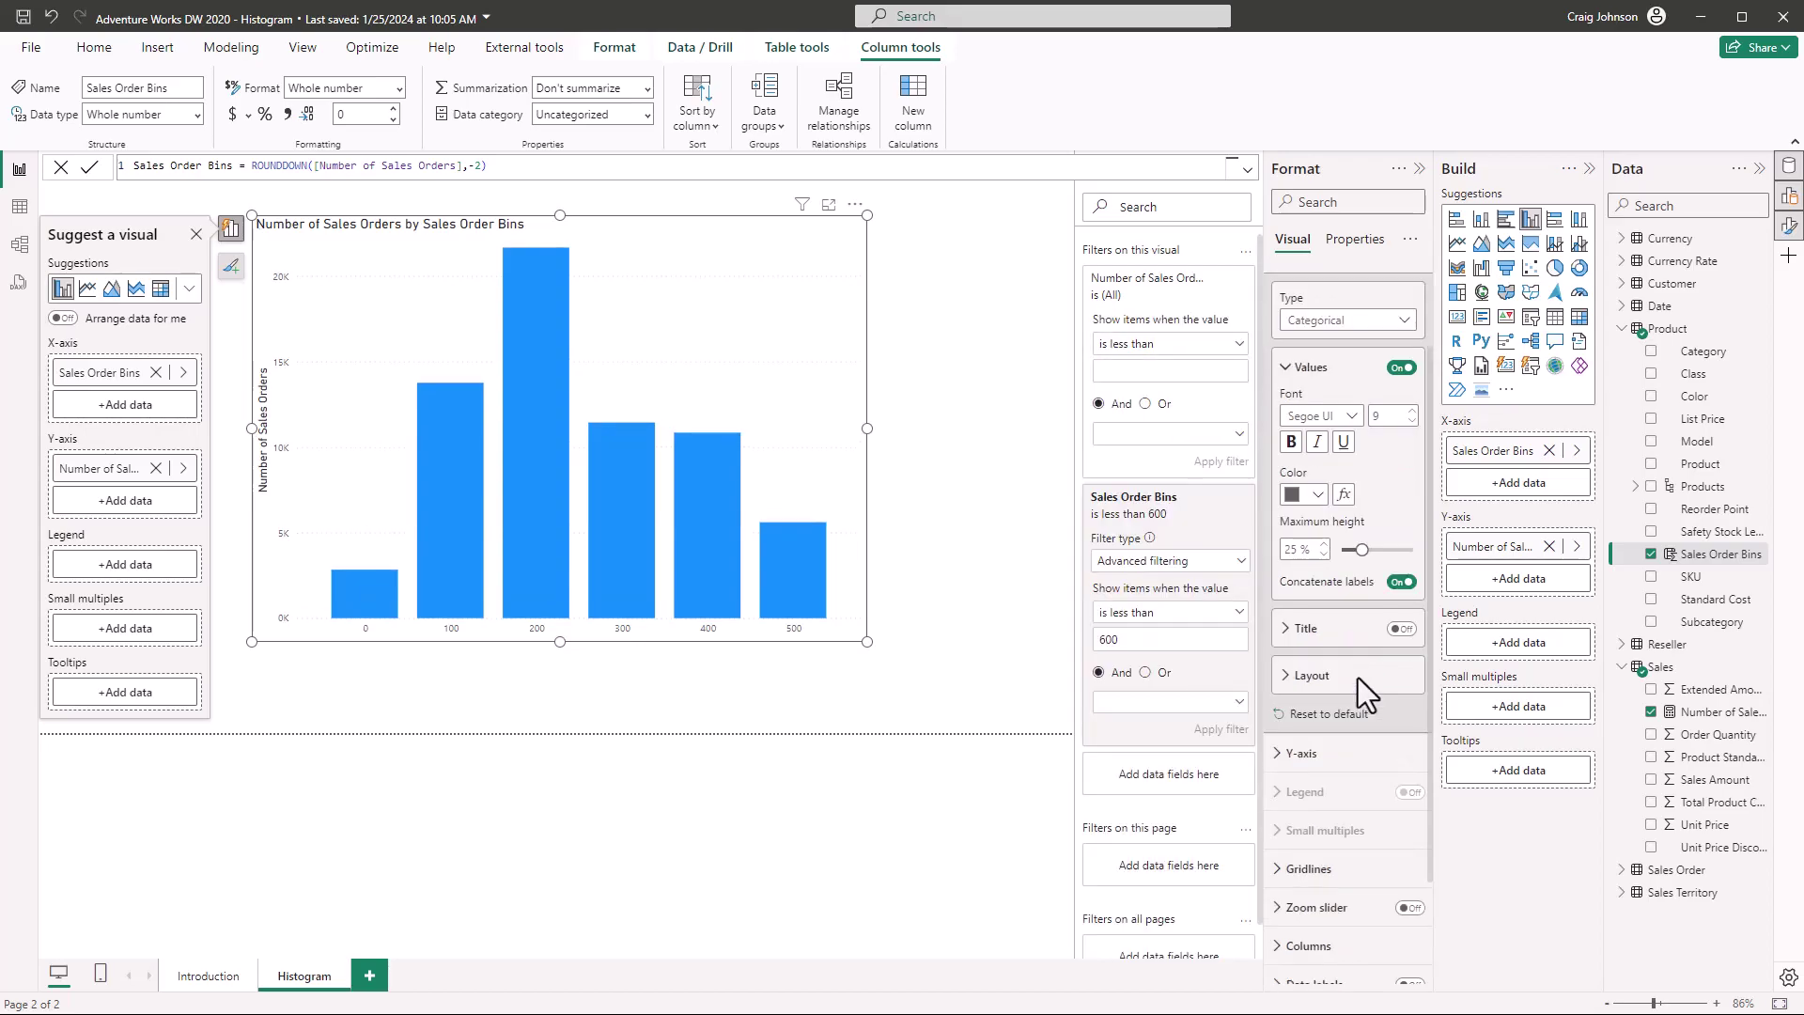
left_click(1281, 756)
scroll(1356, 742, "down", 2)
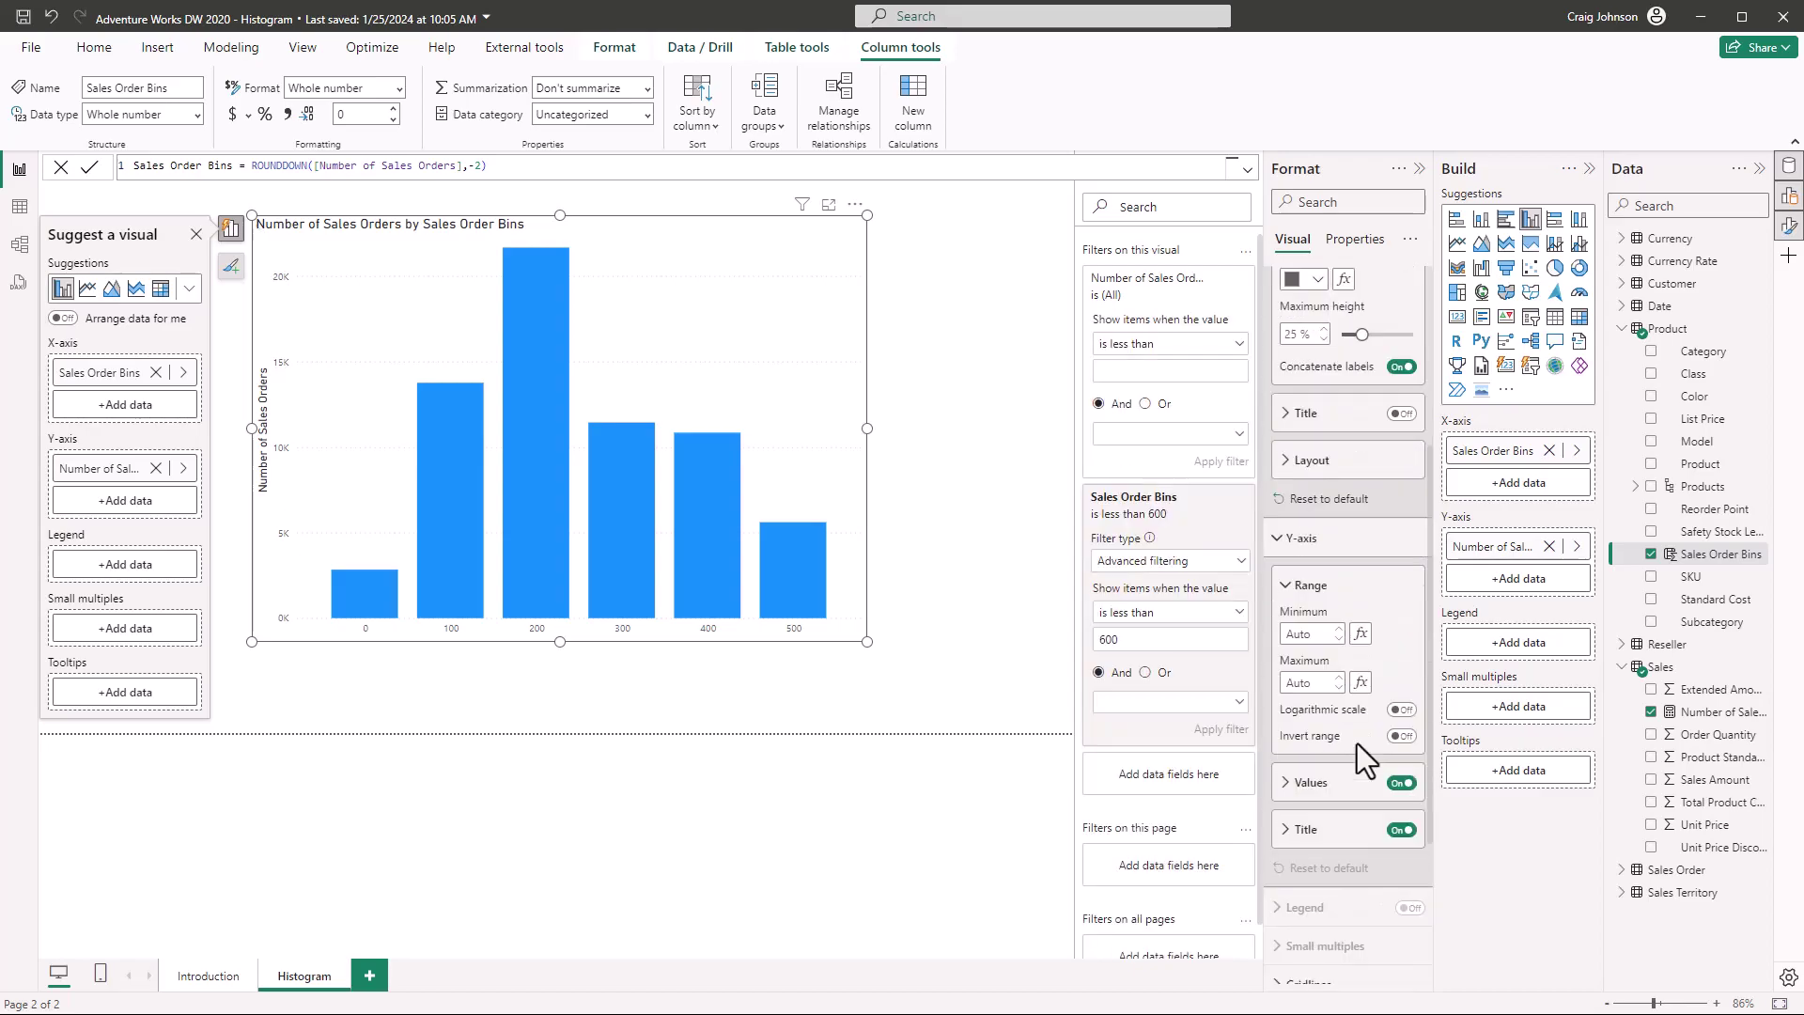
left_click(1398, 832)
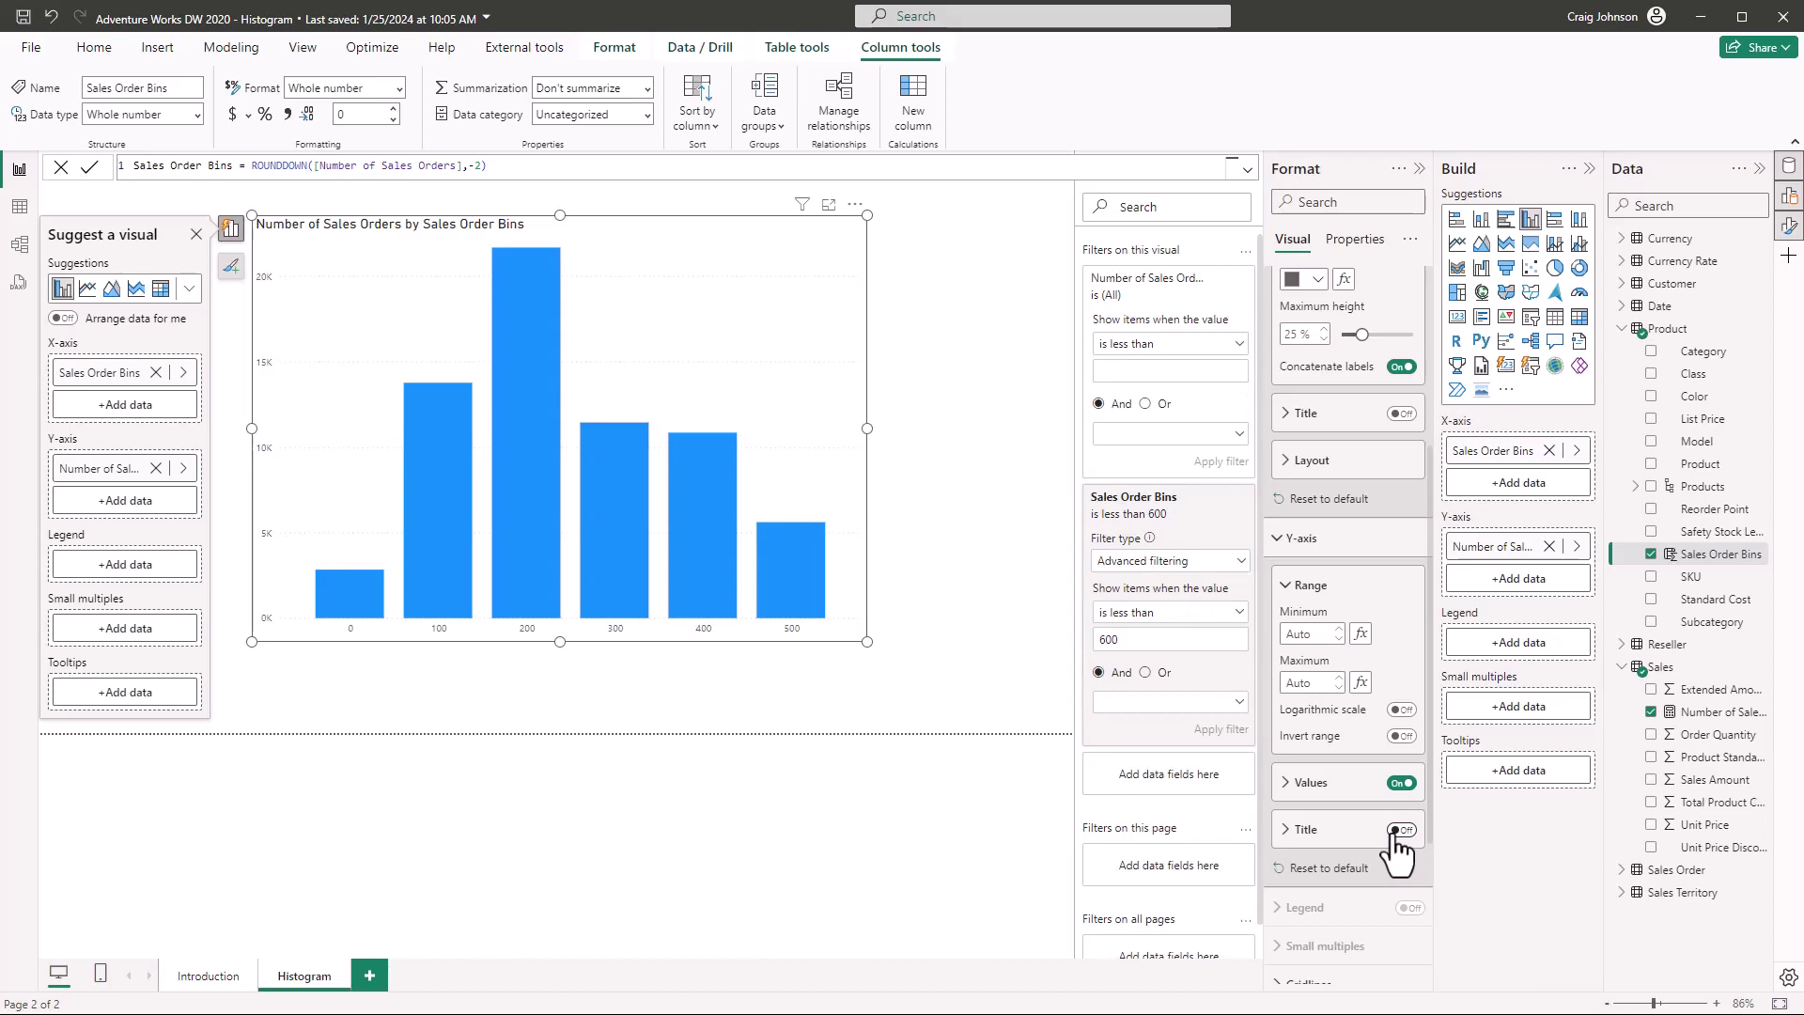
left_click(1400, 784)
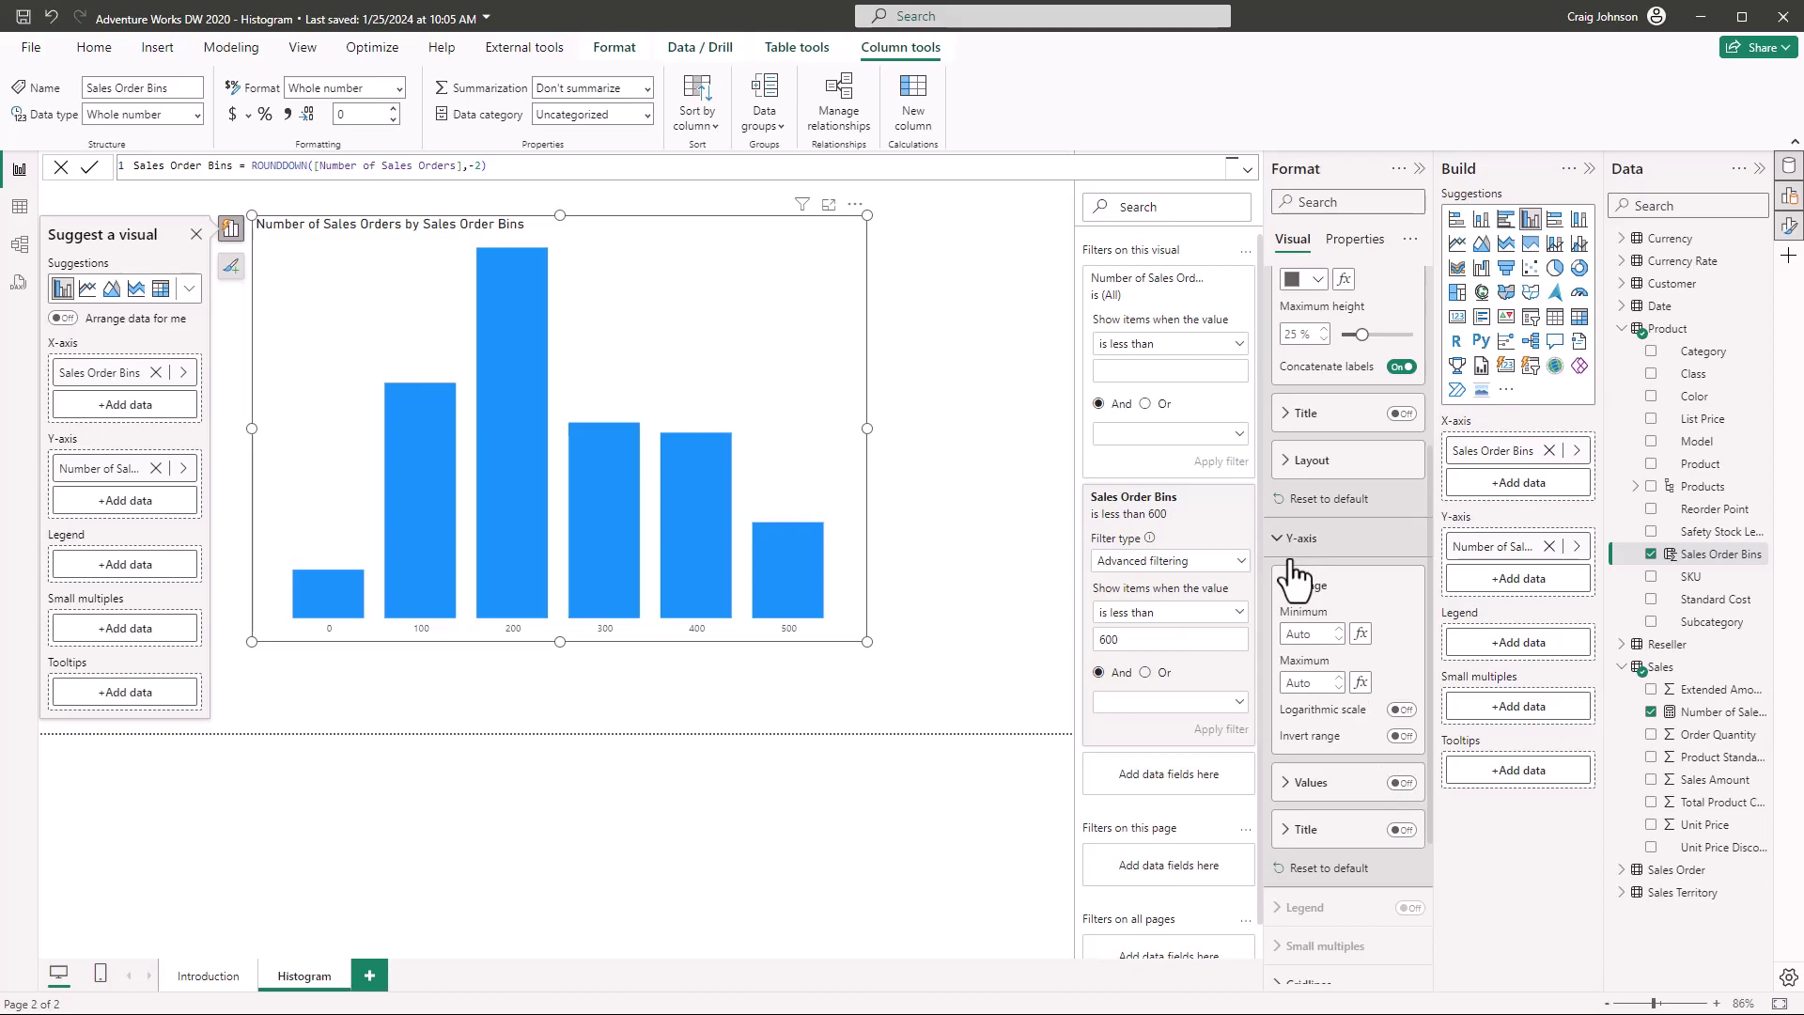
- Format the X-axis value labels with font size 12 and black text, and check cross-highlighting on the 200 bin's column
scroll(1312, 564, "up", 1)
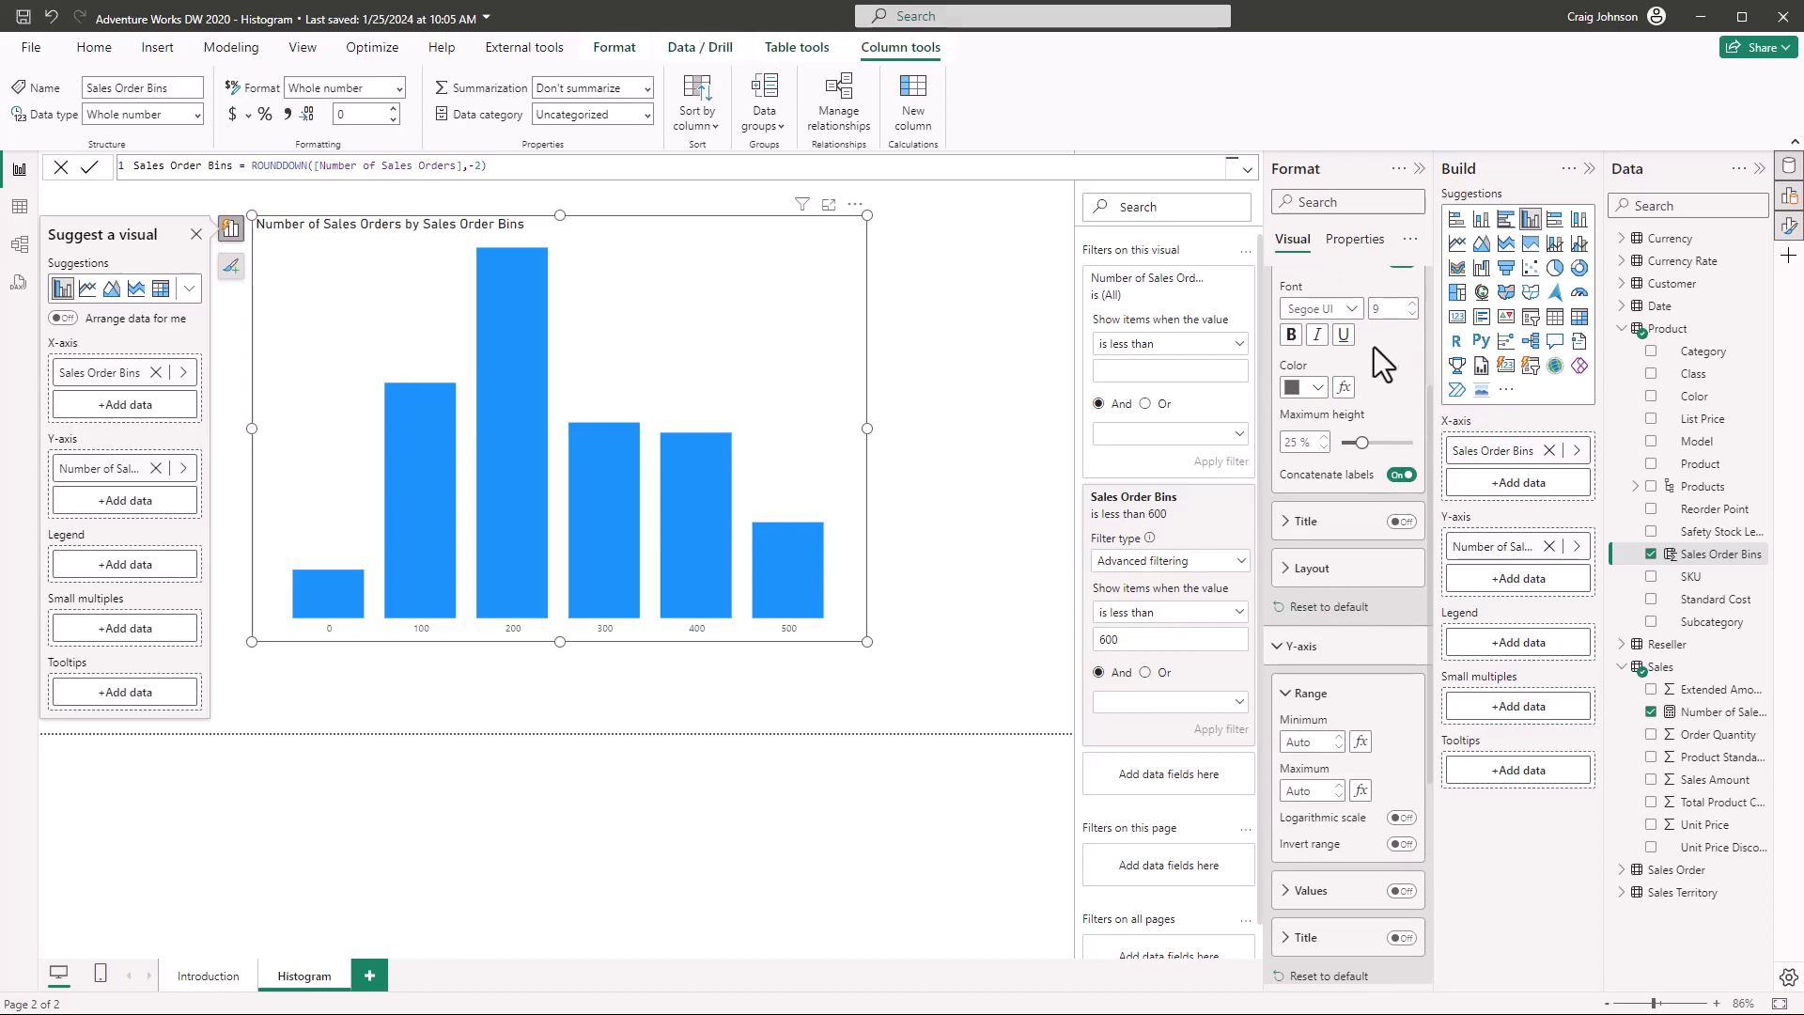
left_click(1415, 306)
left_click(1415, 307)
left_click(1415, 306)
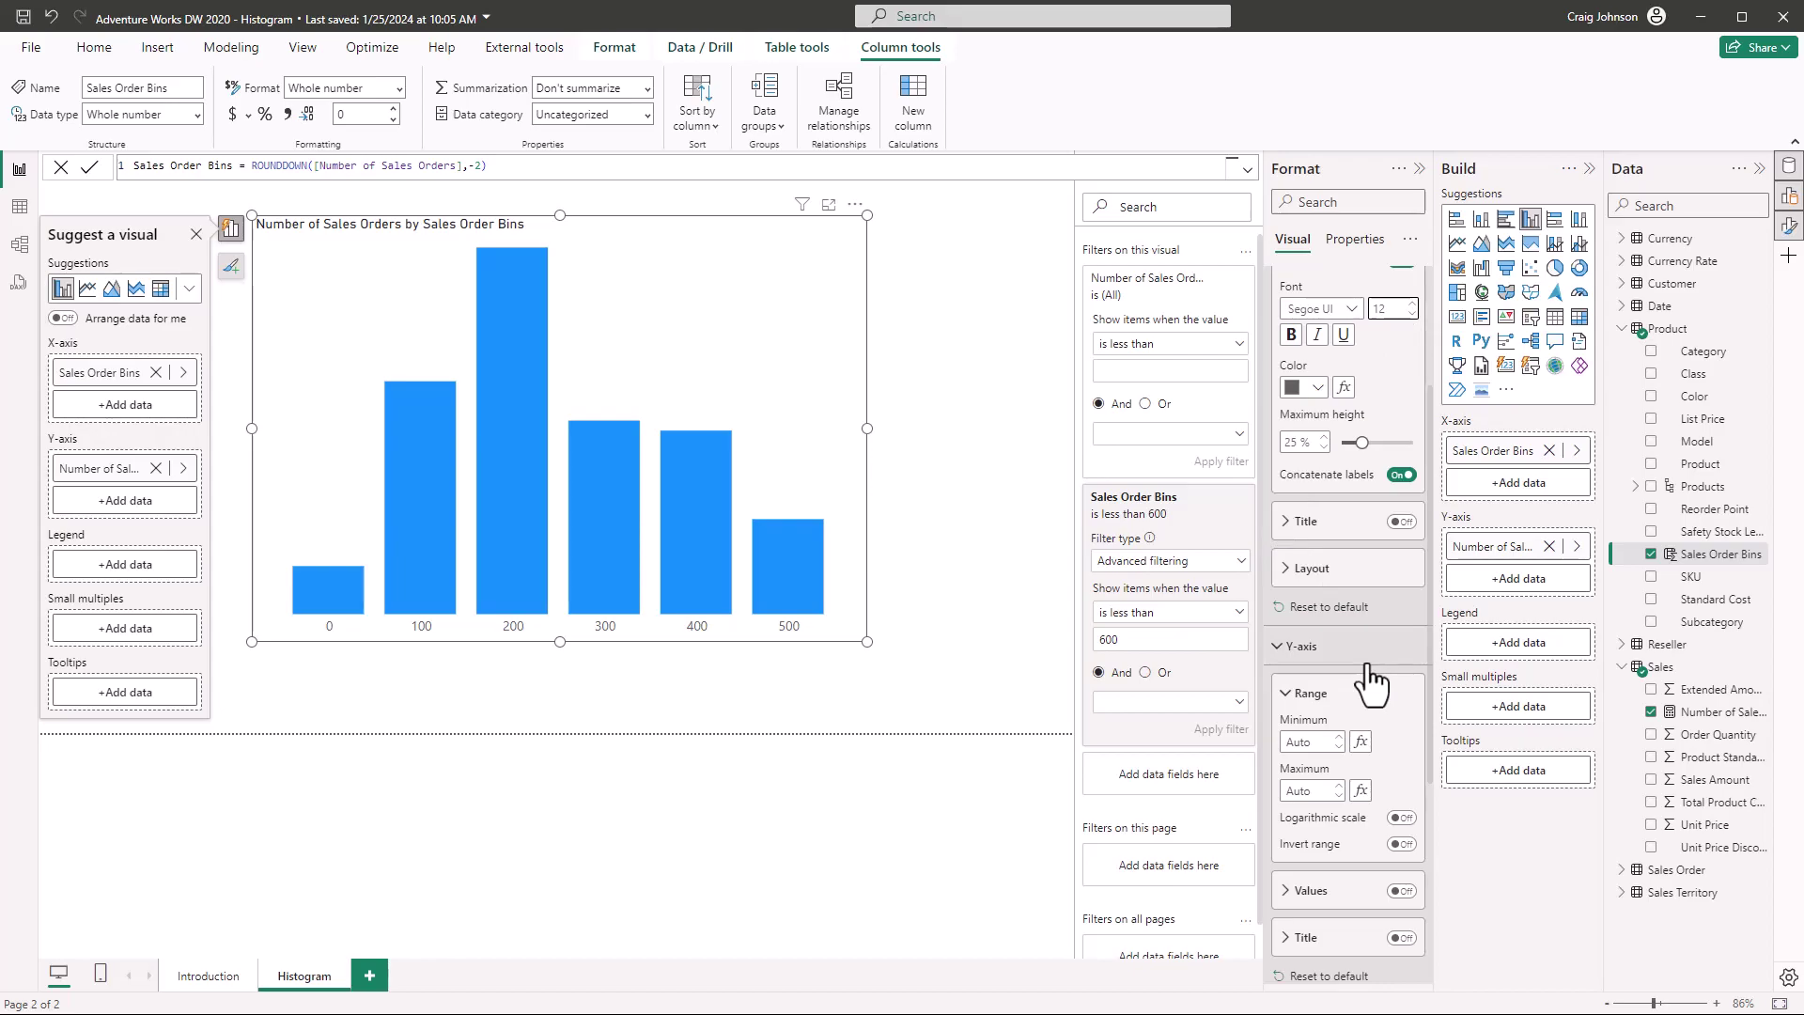
scroll(1367, 667, "up", 3)
scroll(1372, 647, "down", 2)
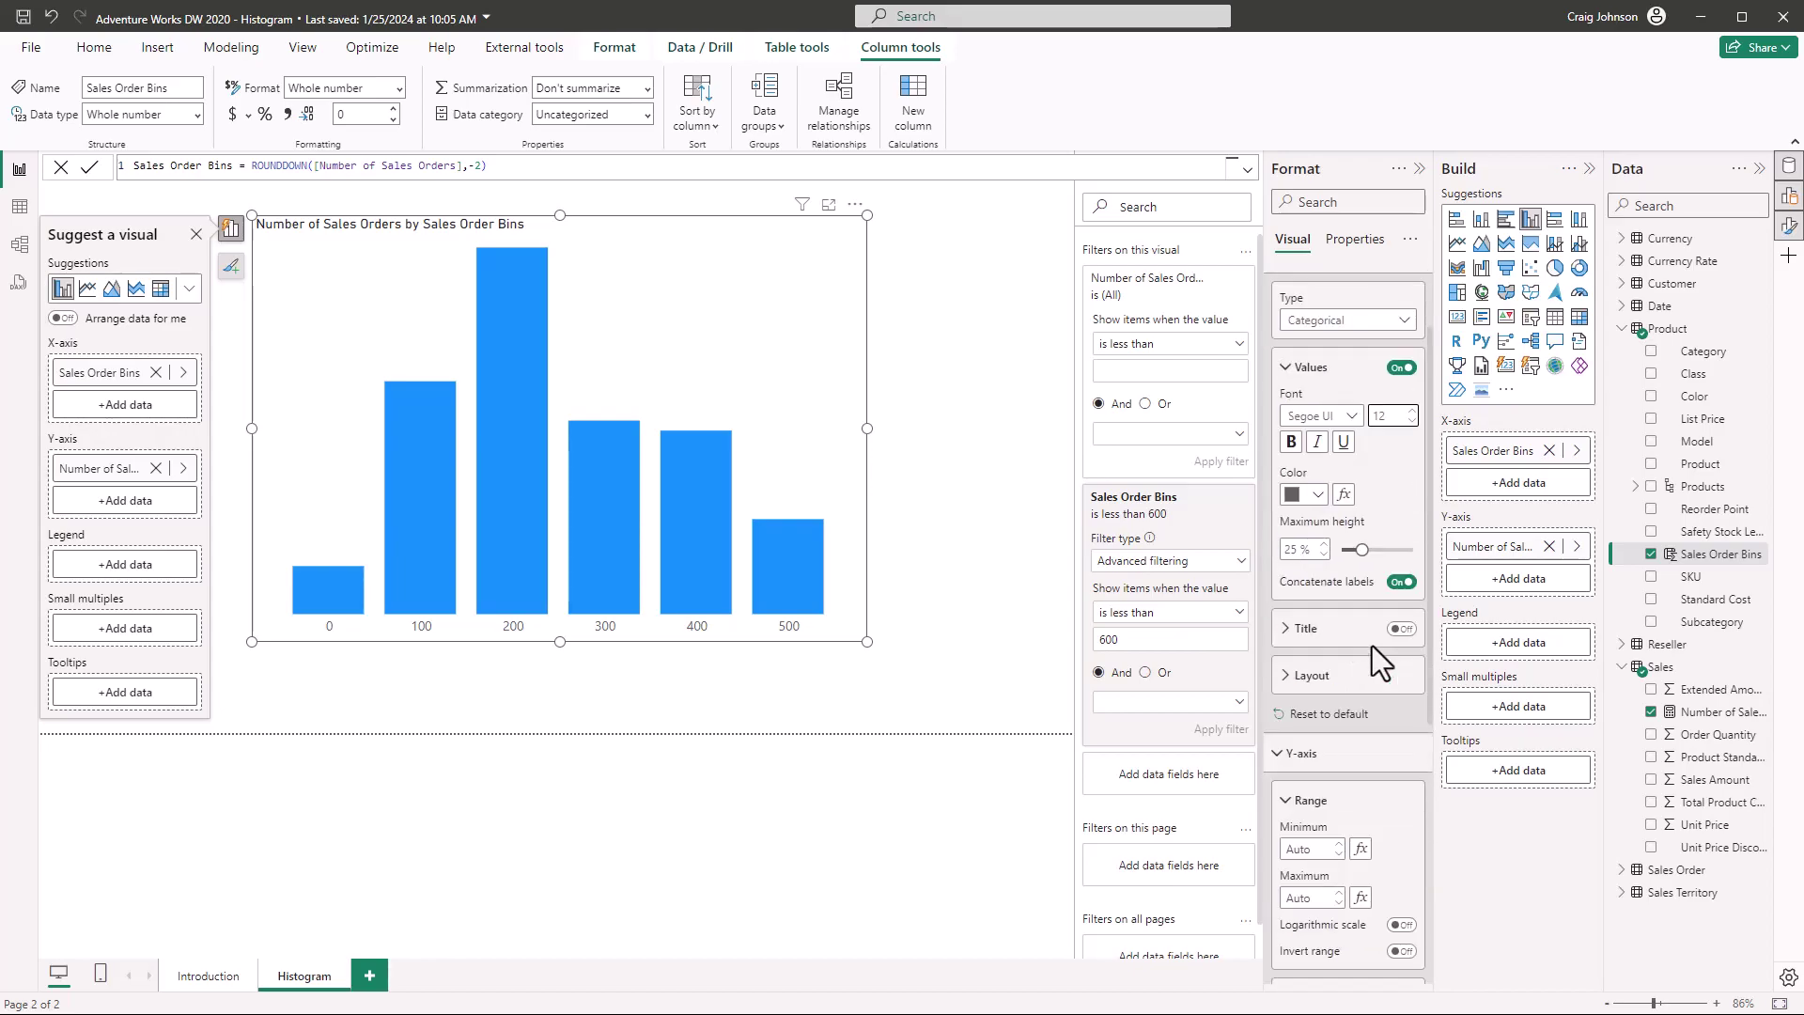
left_click(1318, 495)
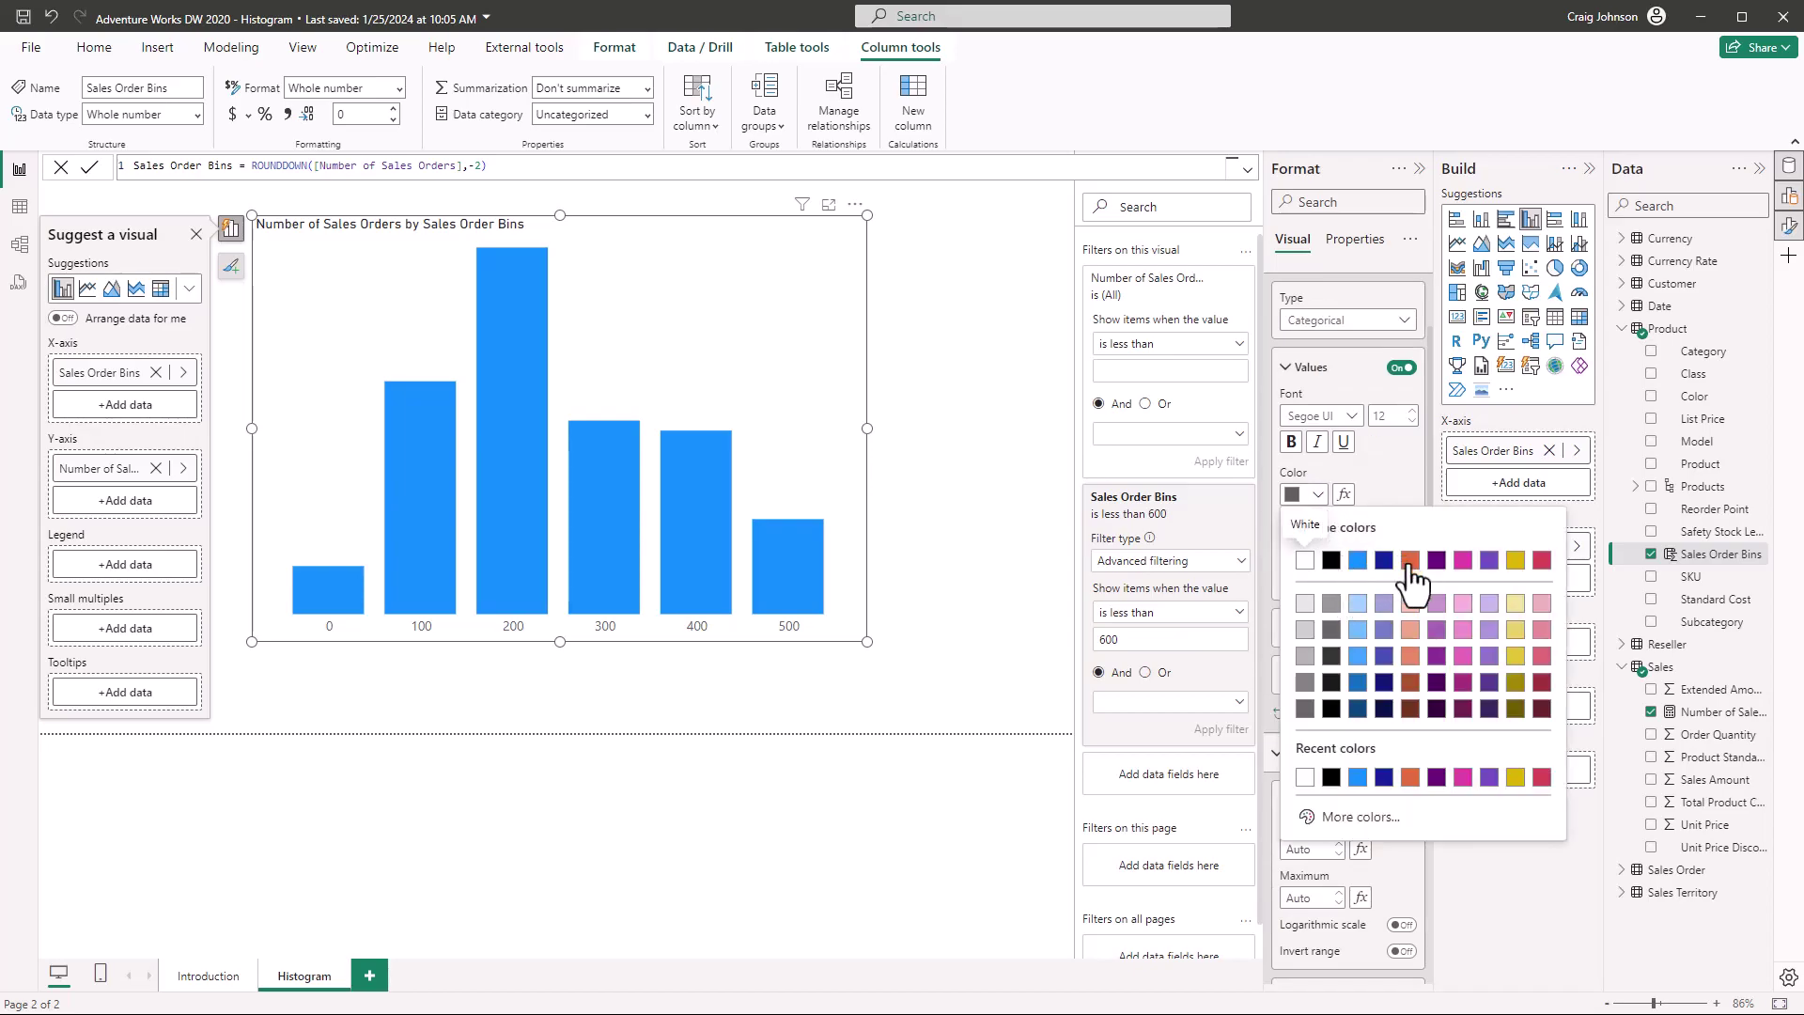
left_click(1330, 560)
left_click(515, 326)
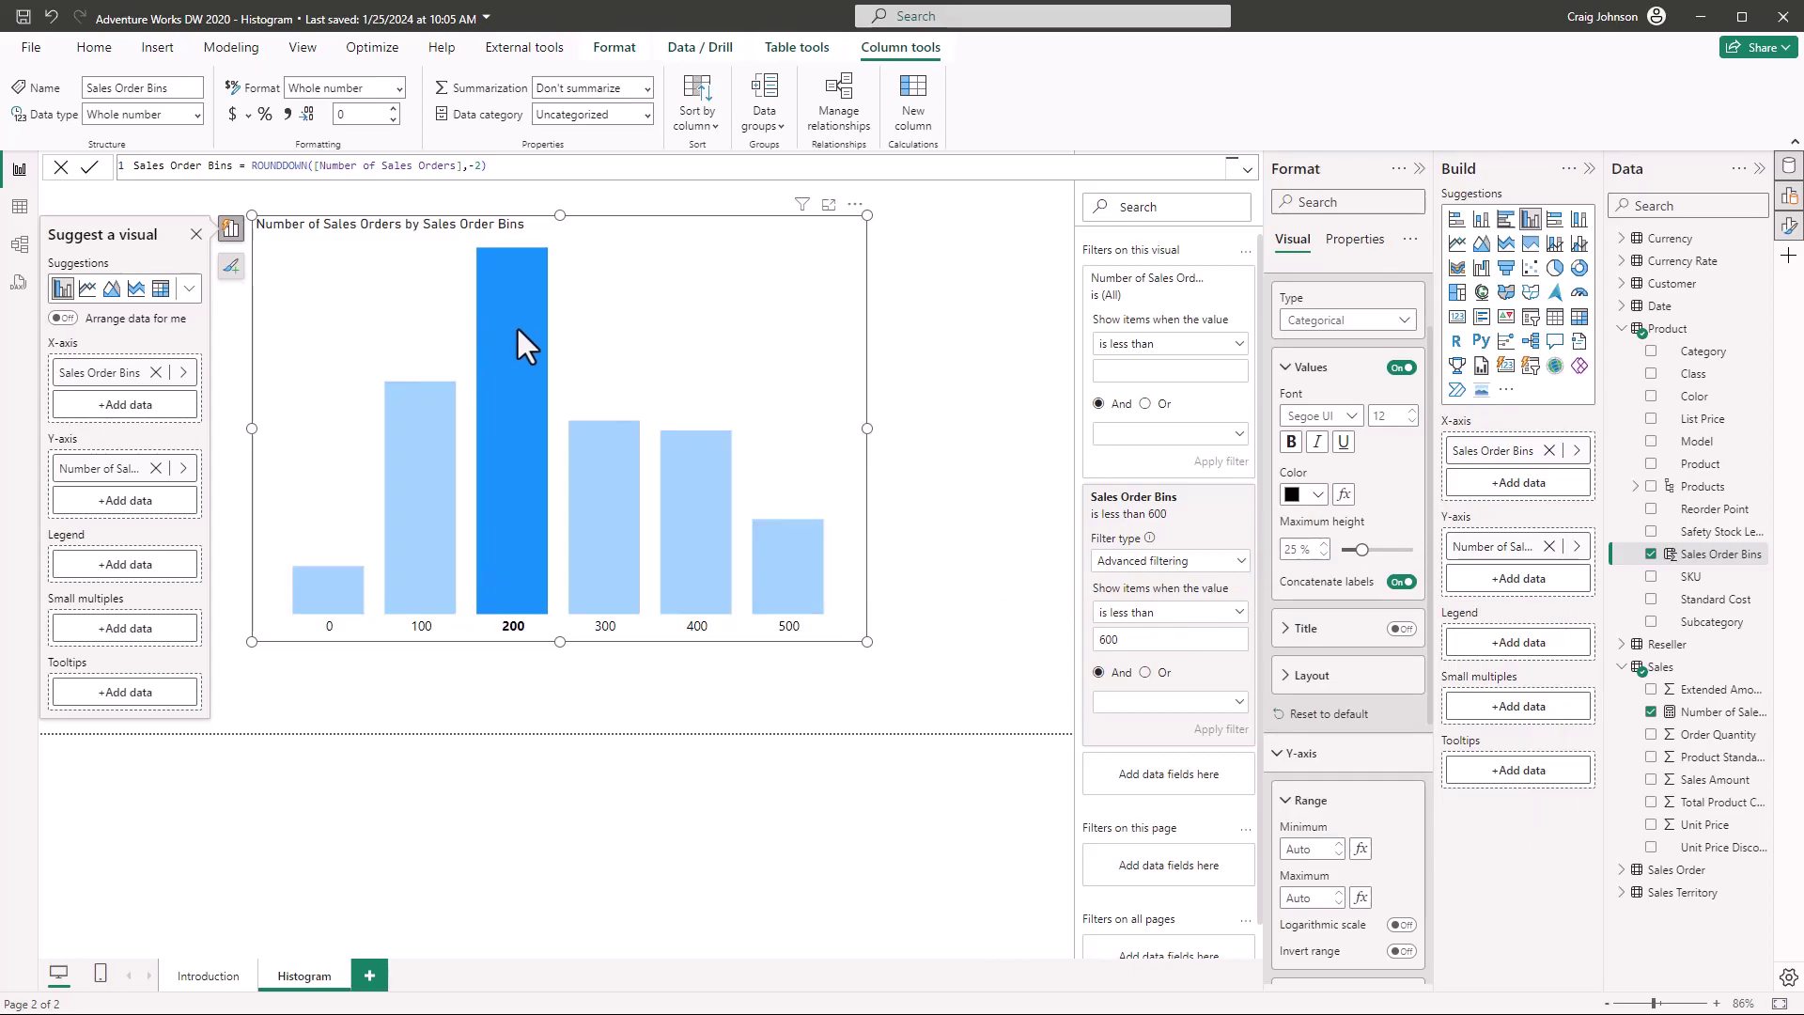
left_click(516, 327)
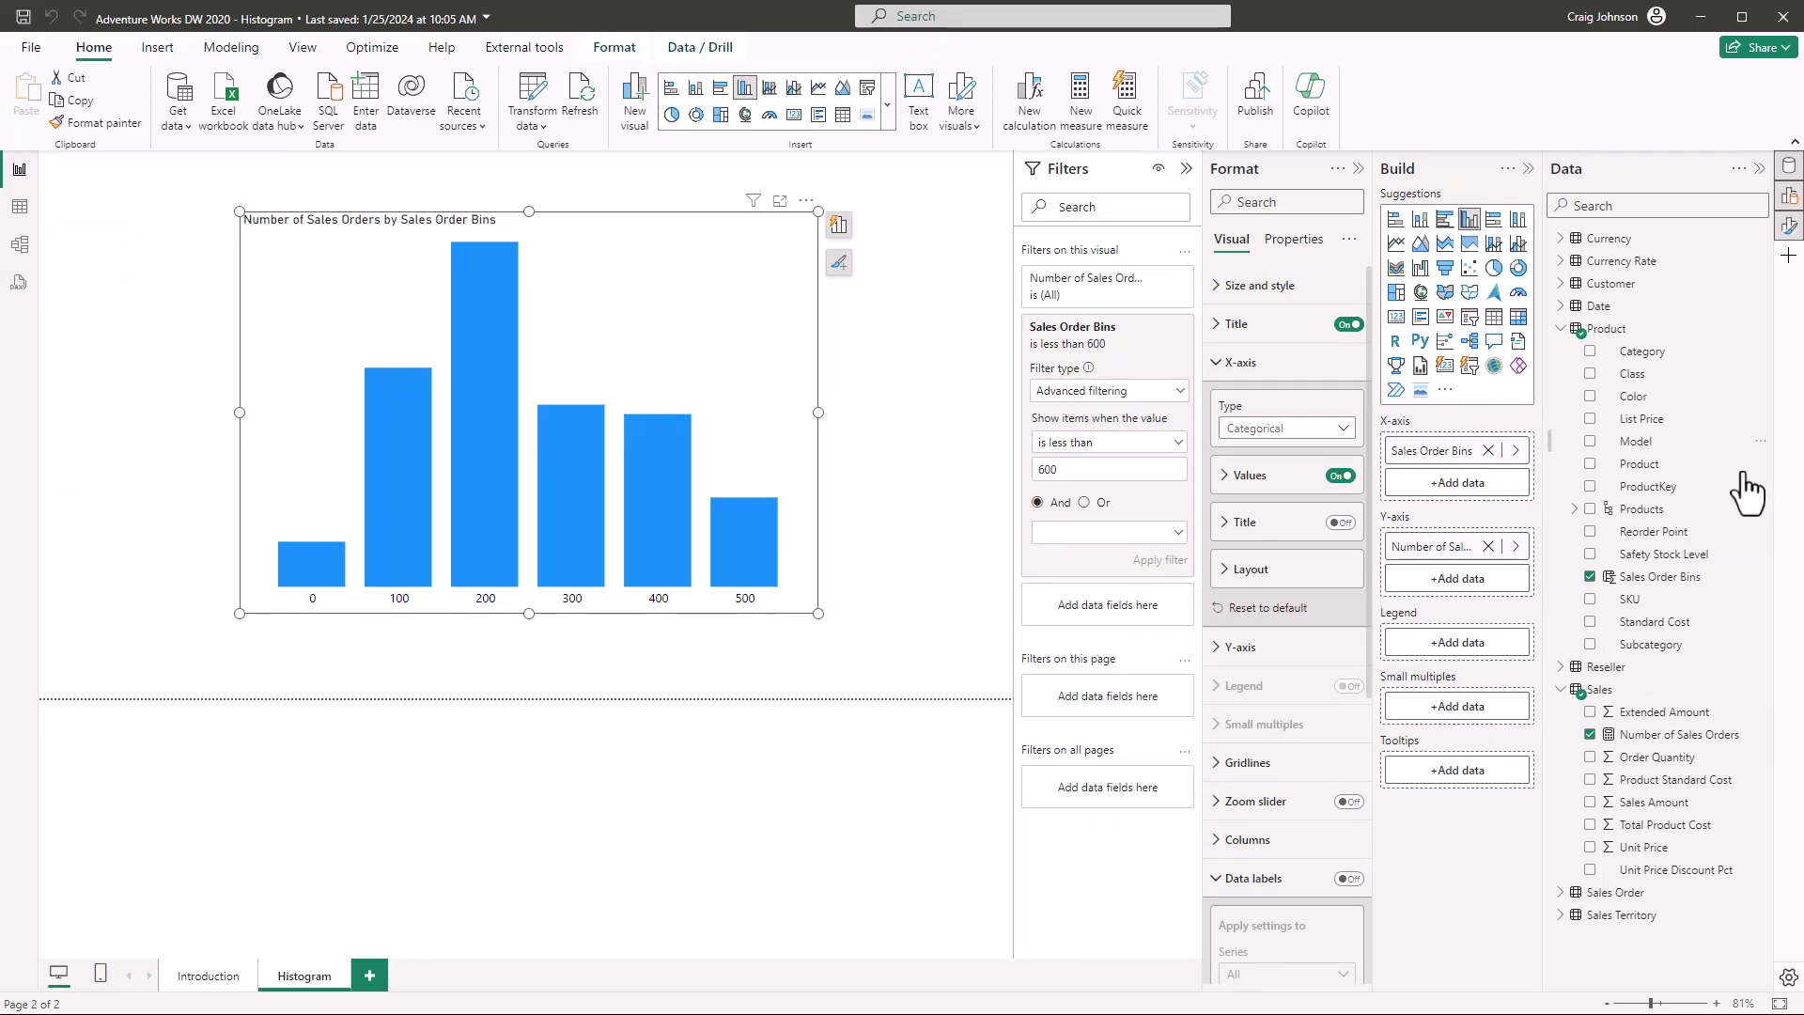
- Open the Sales table's rows in Table view
left_click(1637, 695)
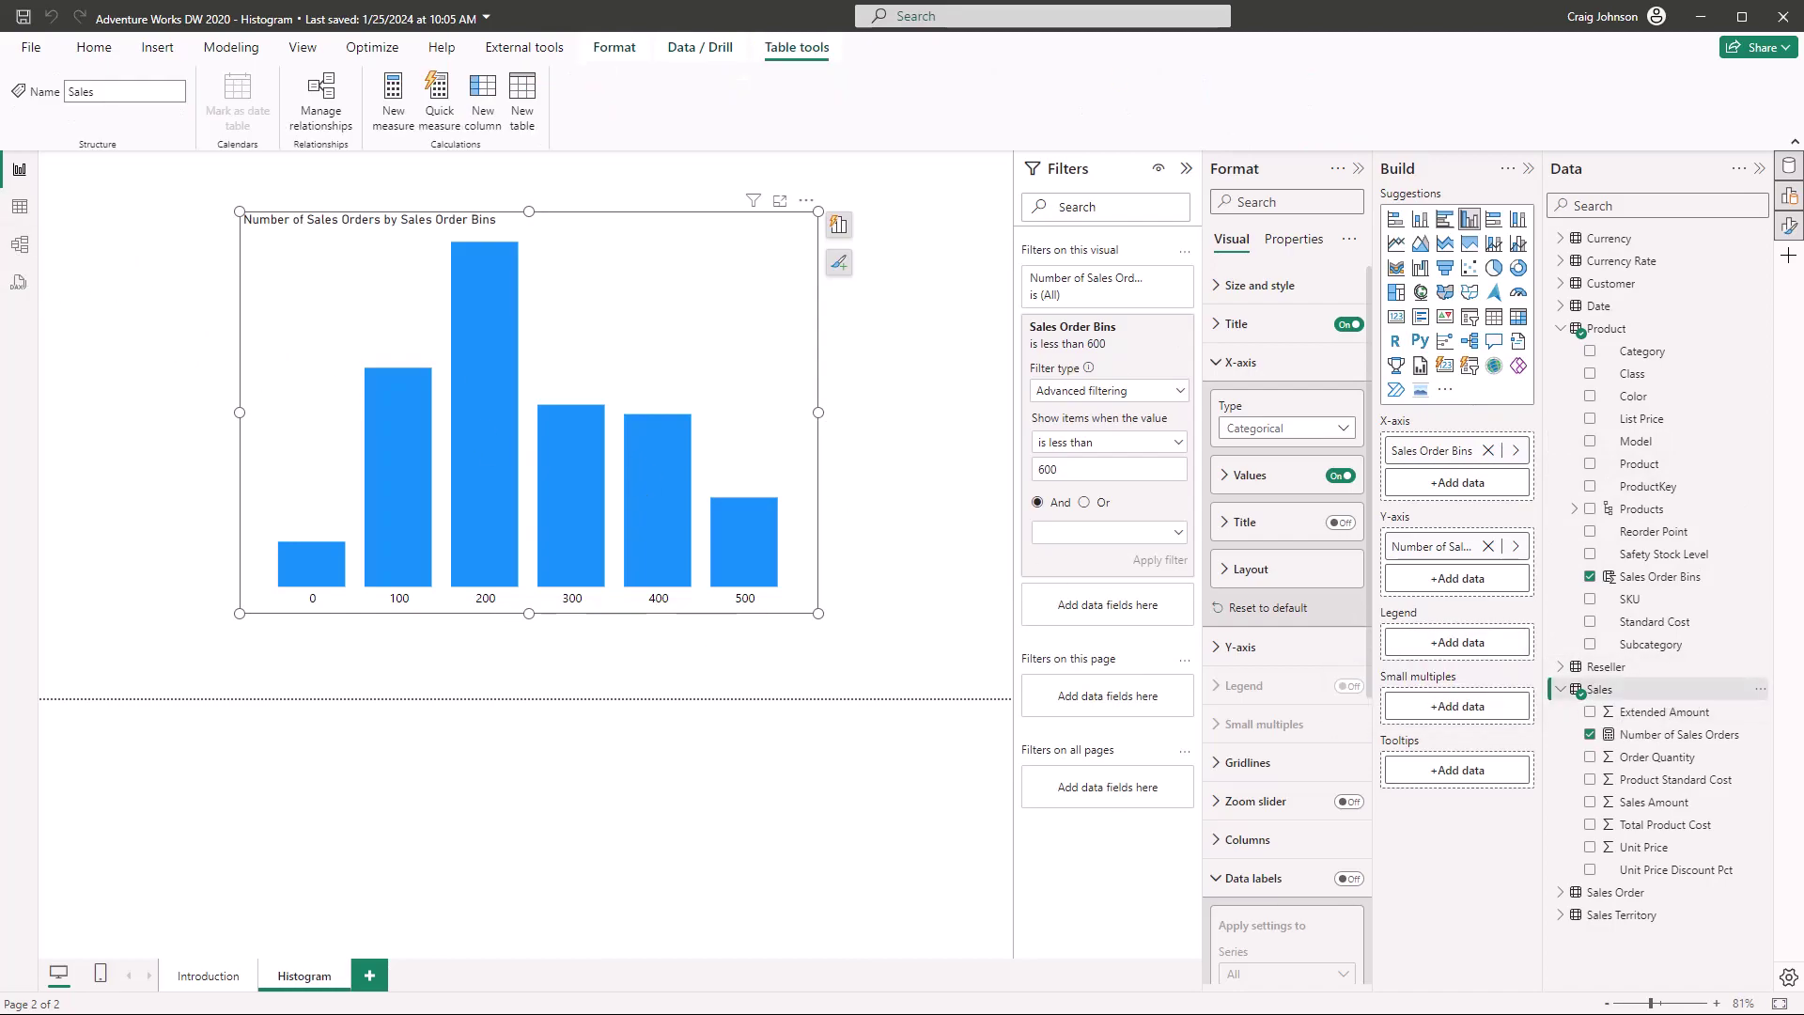
left_click(20, 208)
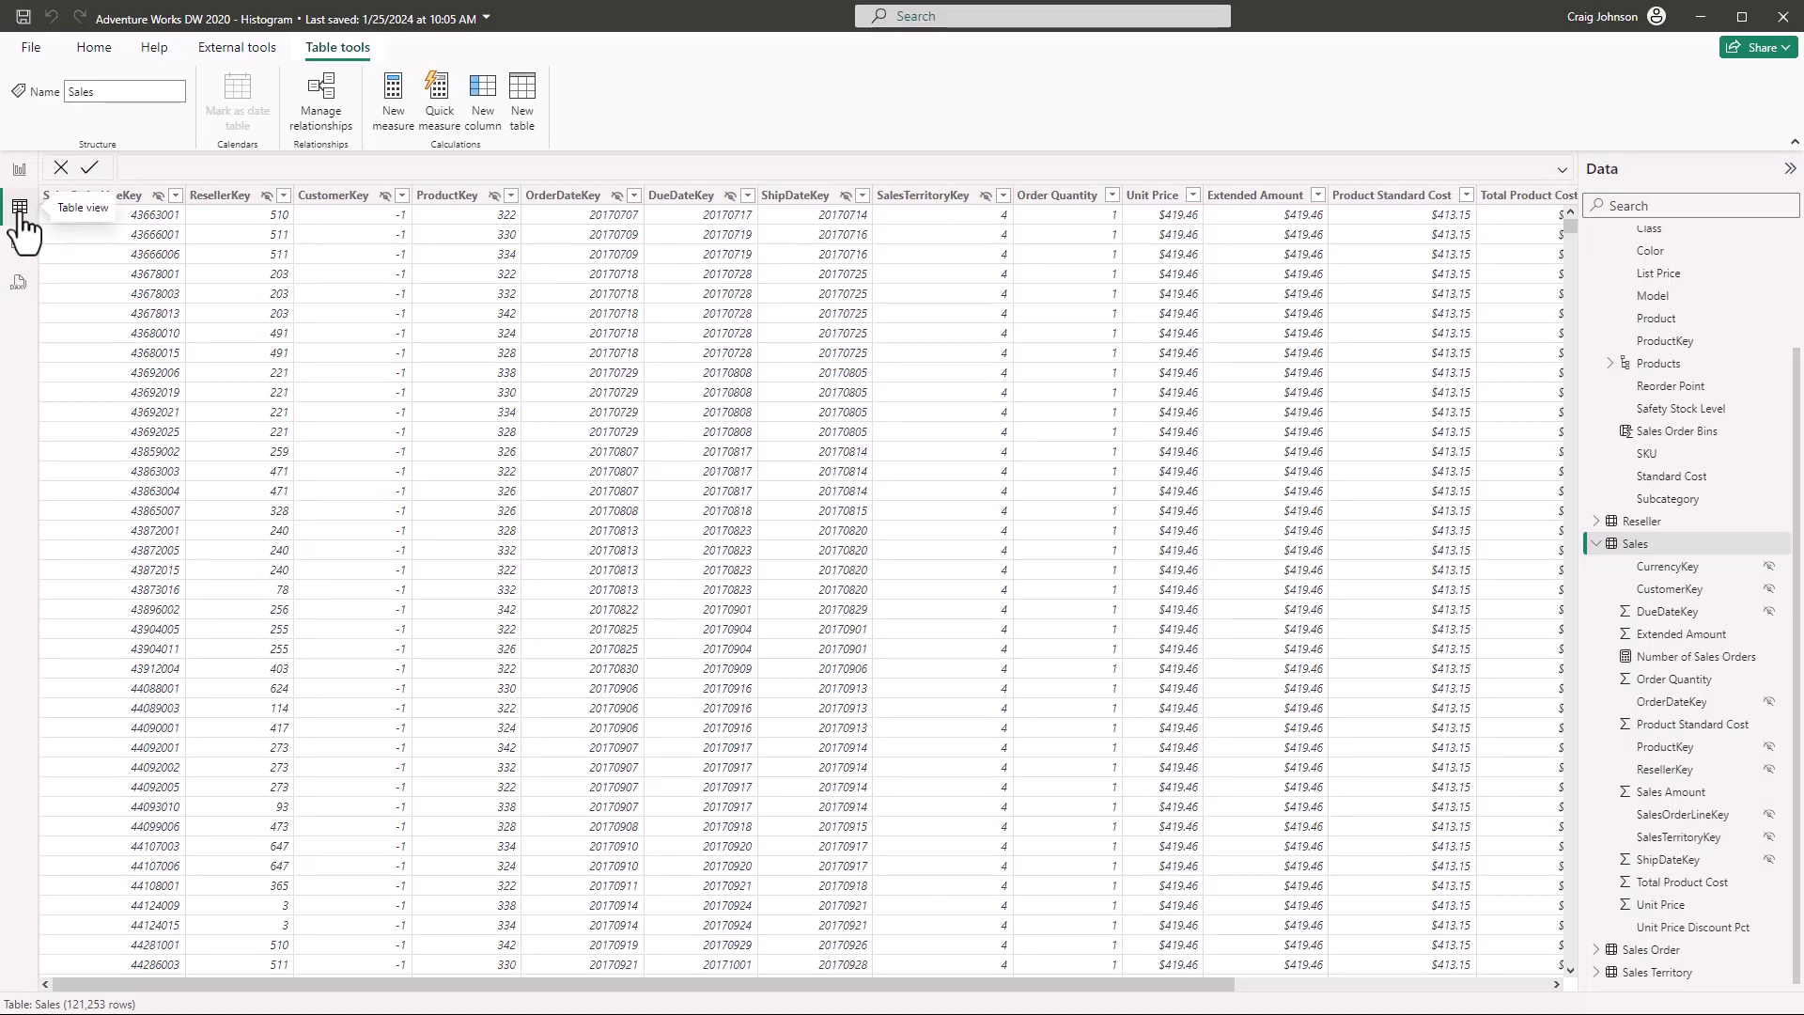
- Unhide the Sales table's ProductKey column so it is available in report view, and return to the report
left_click(495, 197)
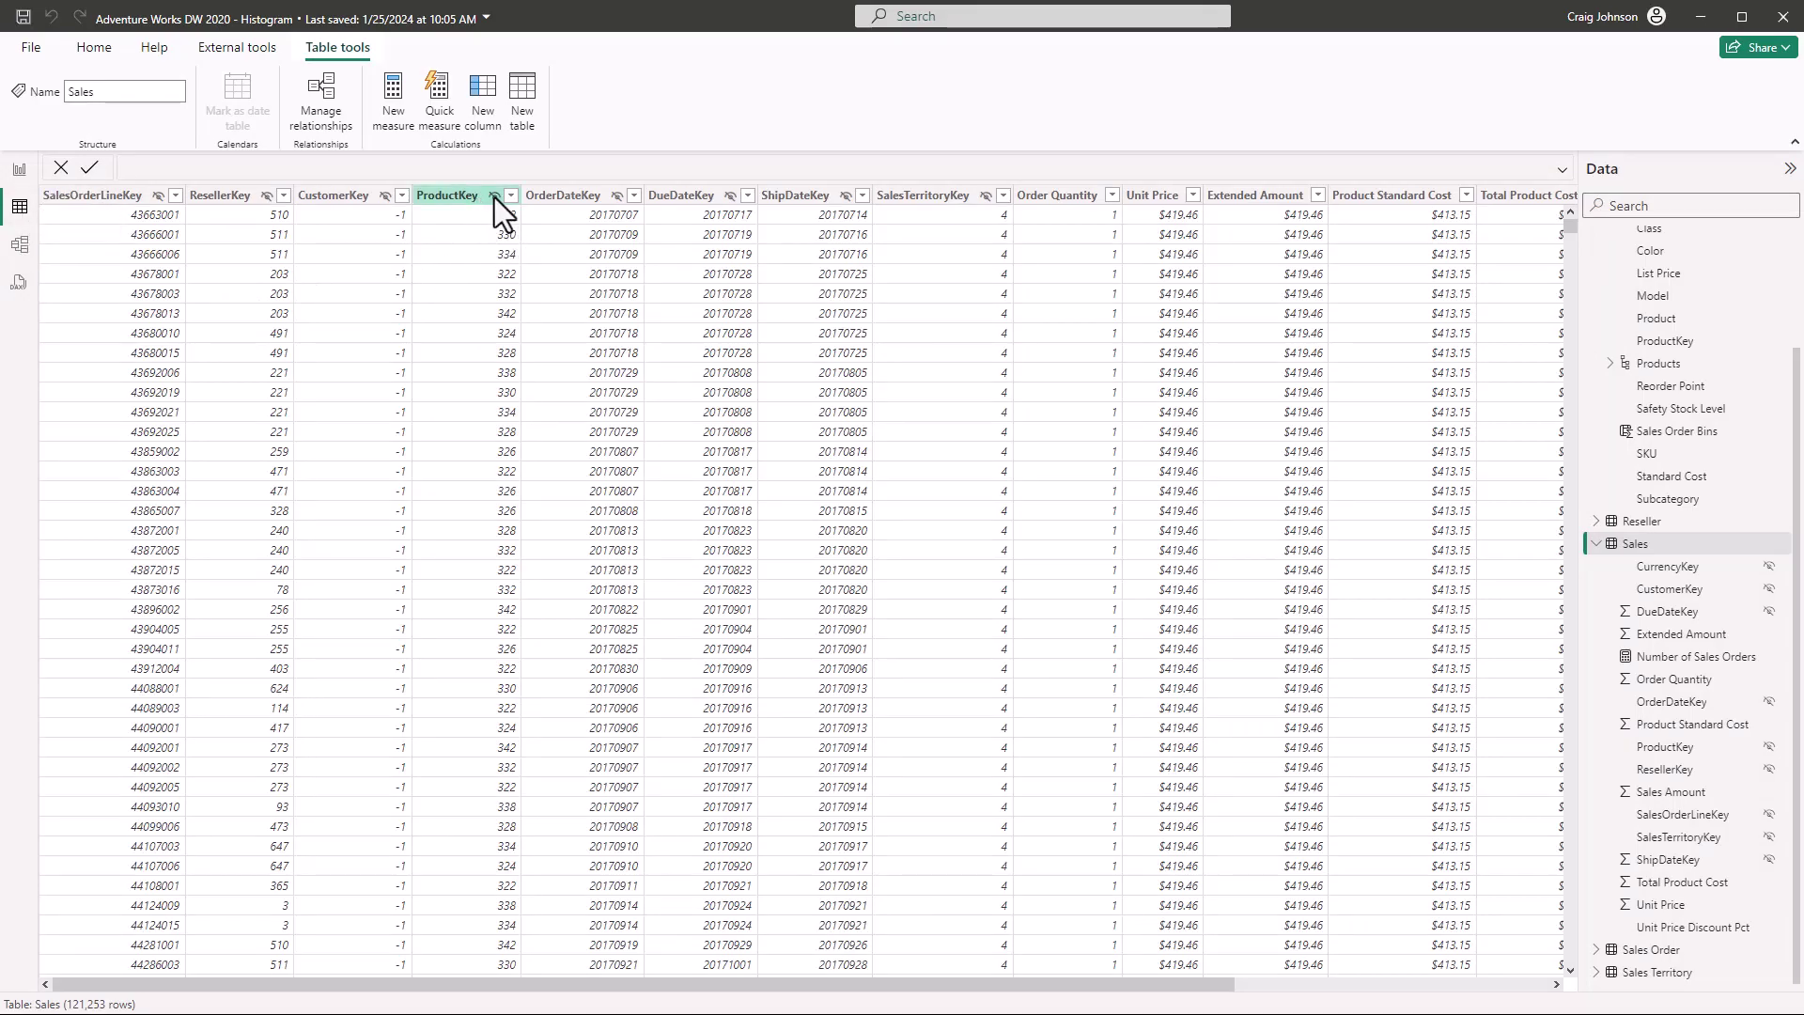
right_click(464, 203)
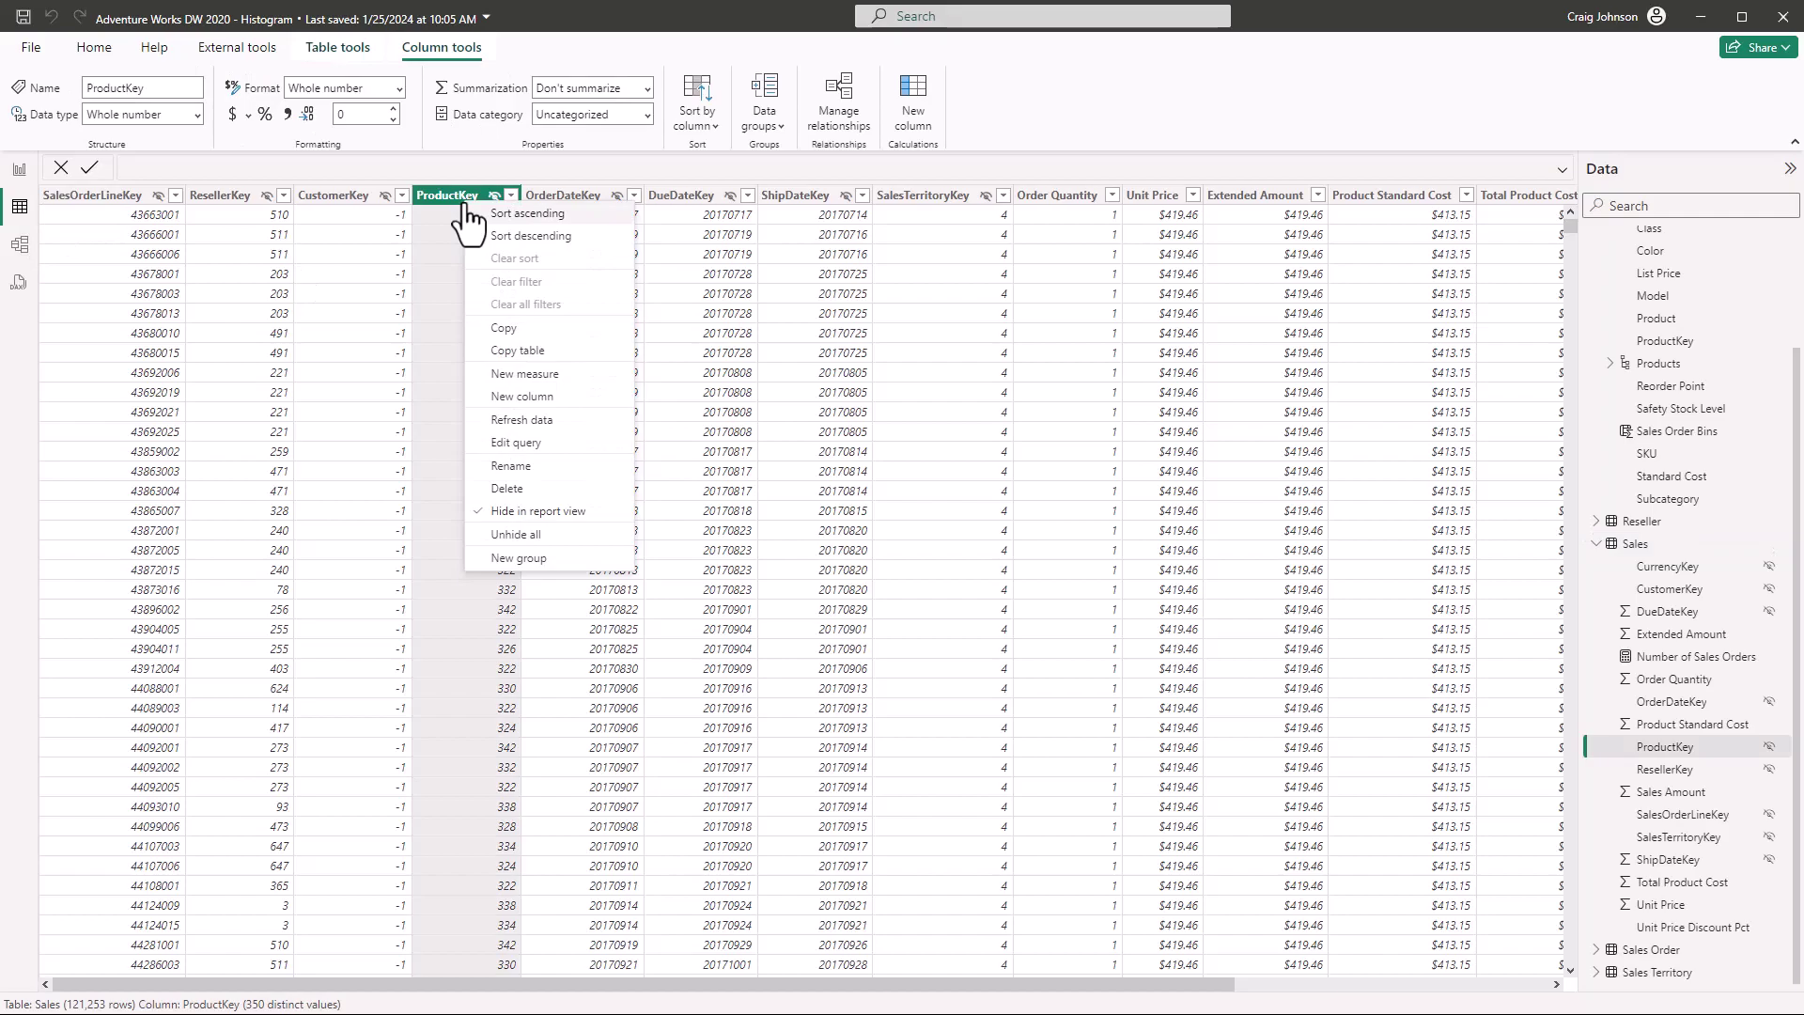
left_click(515, 513)
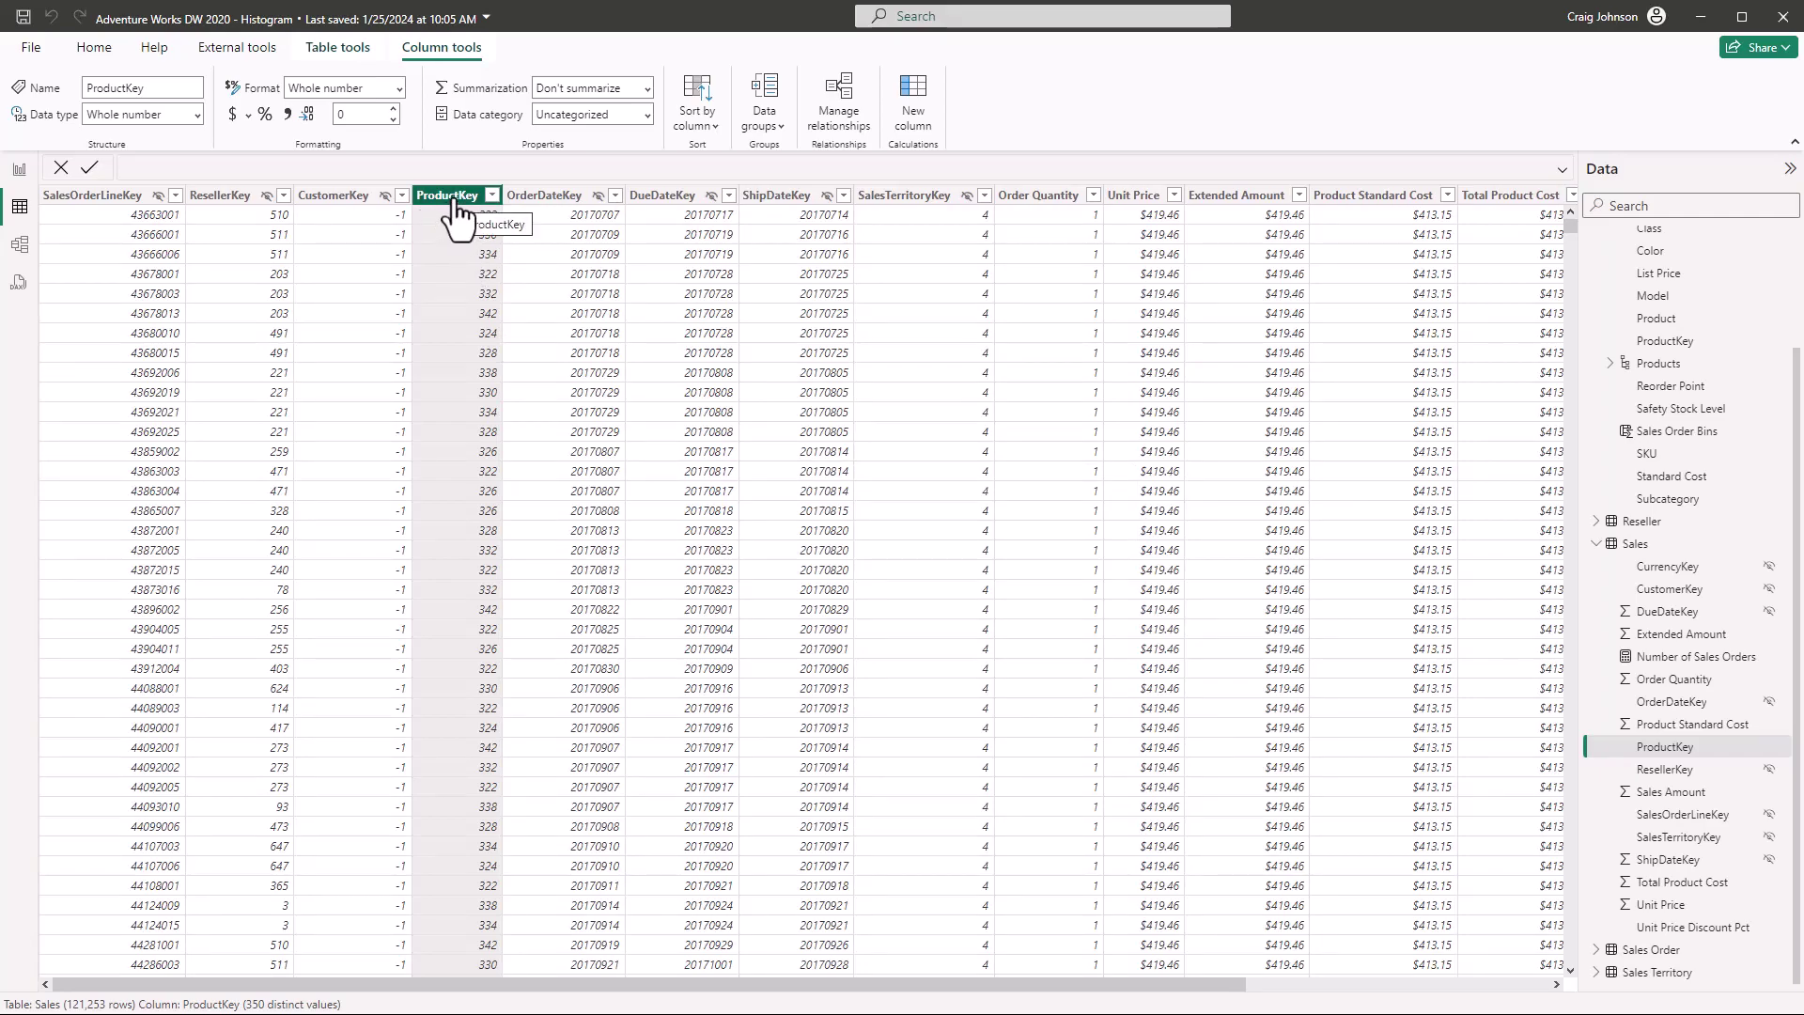
left_click(22, 177)
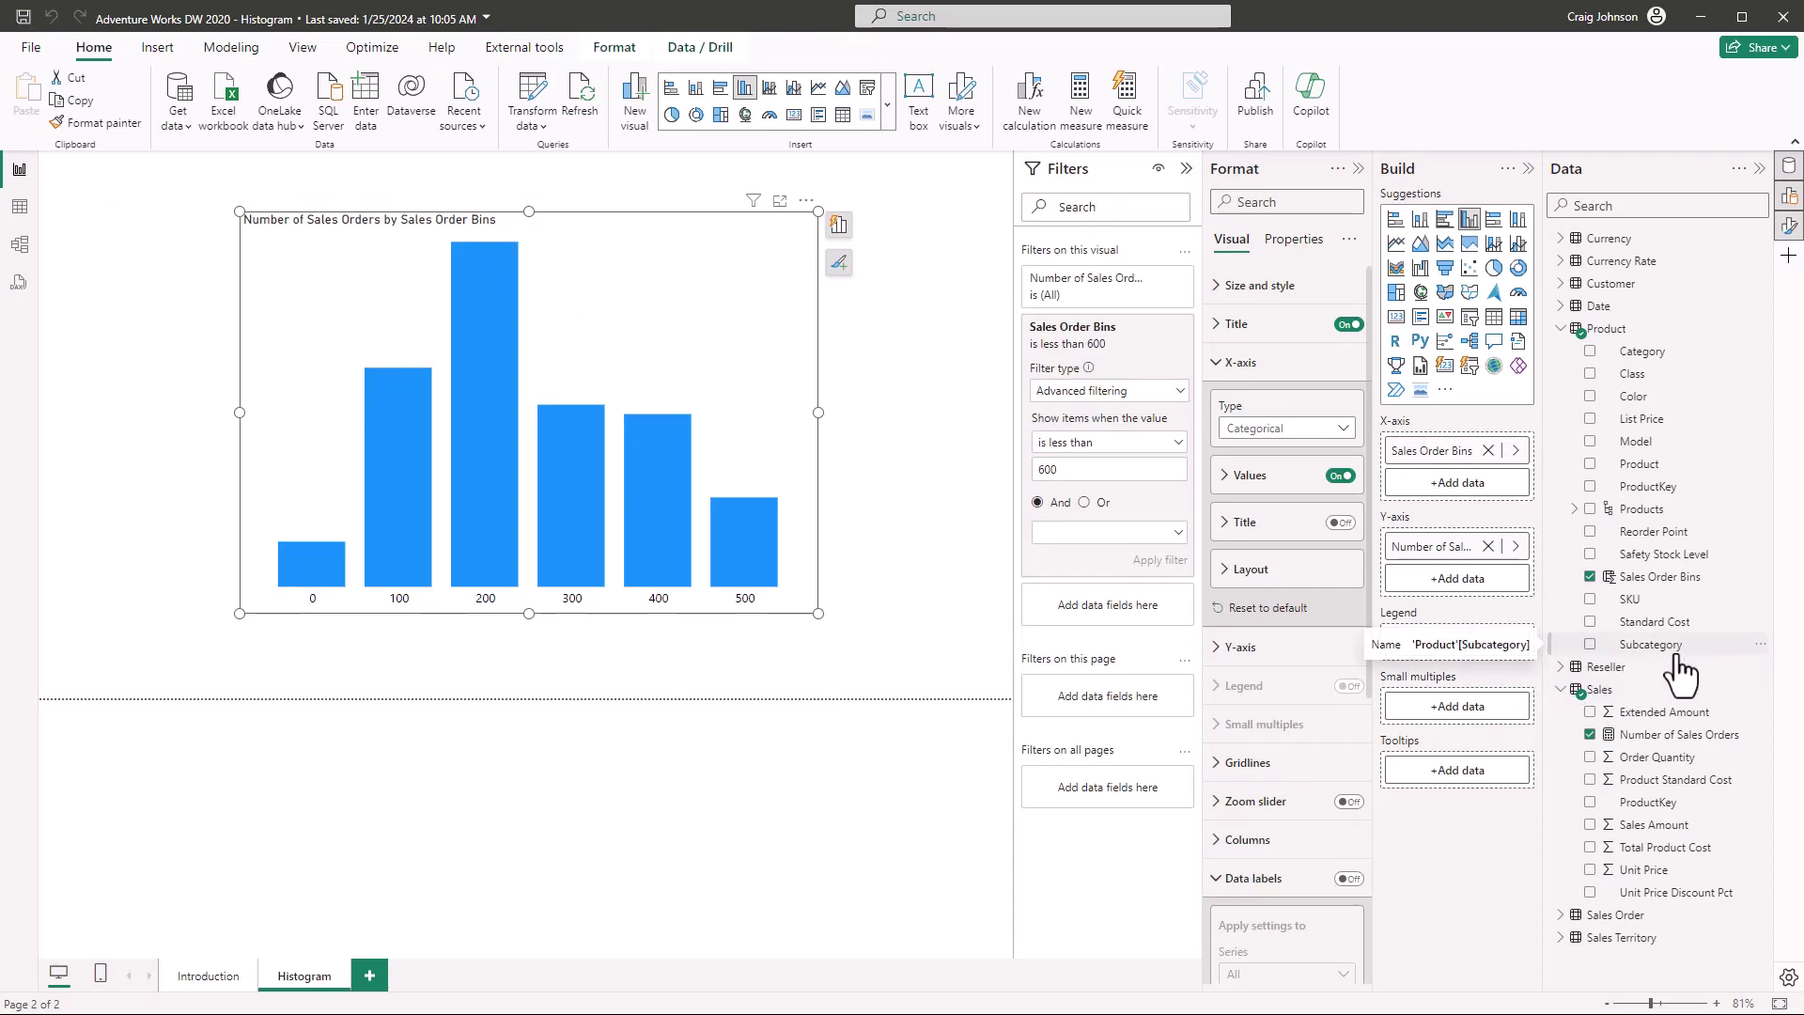
- Replace the chart's Y-axis field with ProductKey from the Sales table, summarized as Count (Distinct)
left_click(1488, 547)
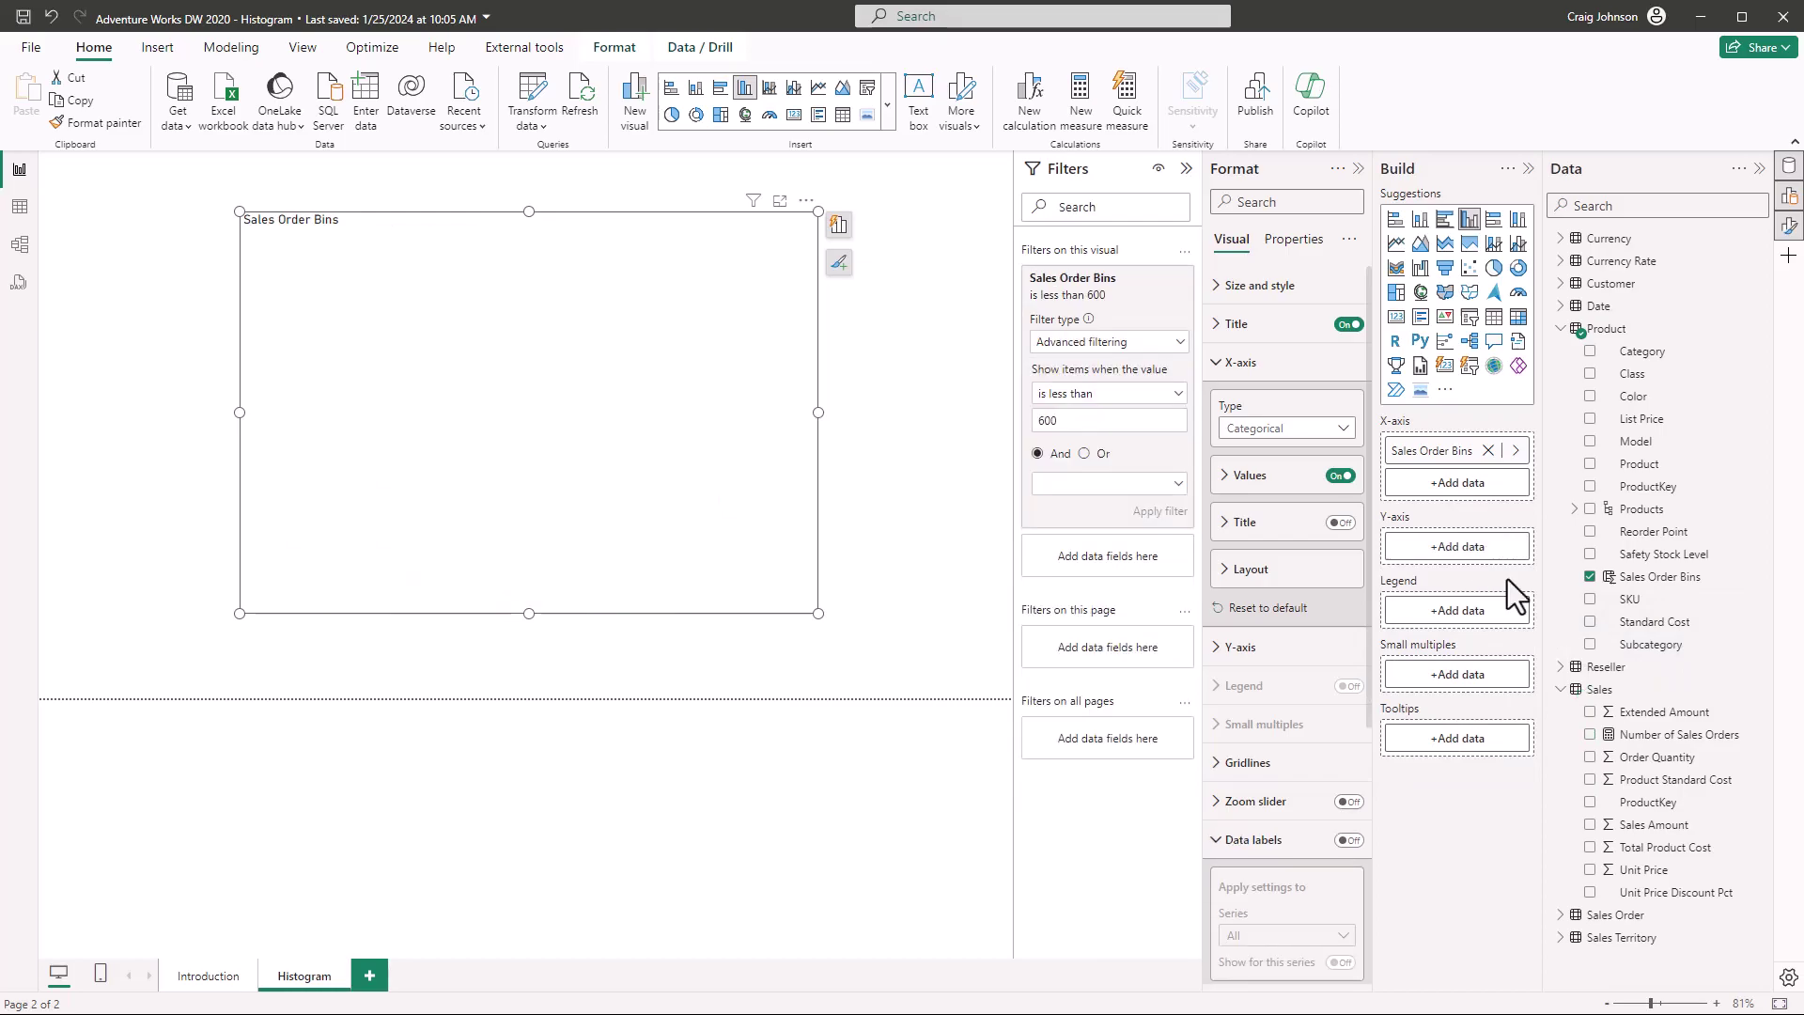
left_click_drag(1659, 806, 1456, 549)
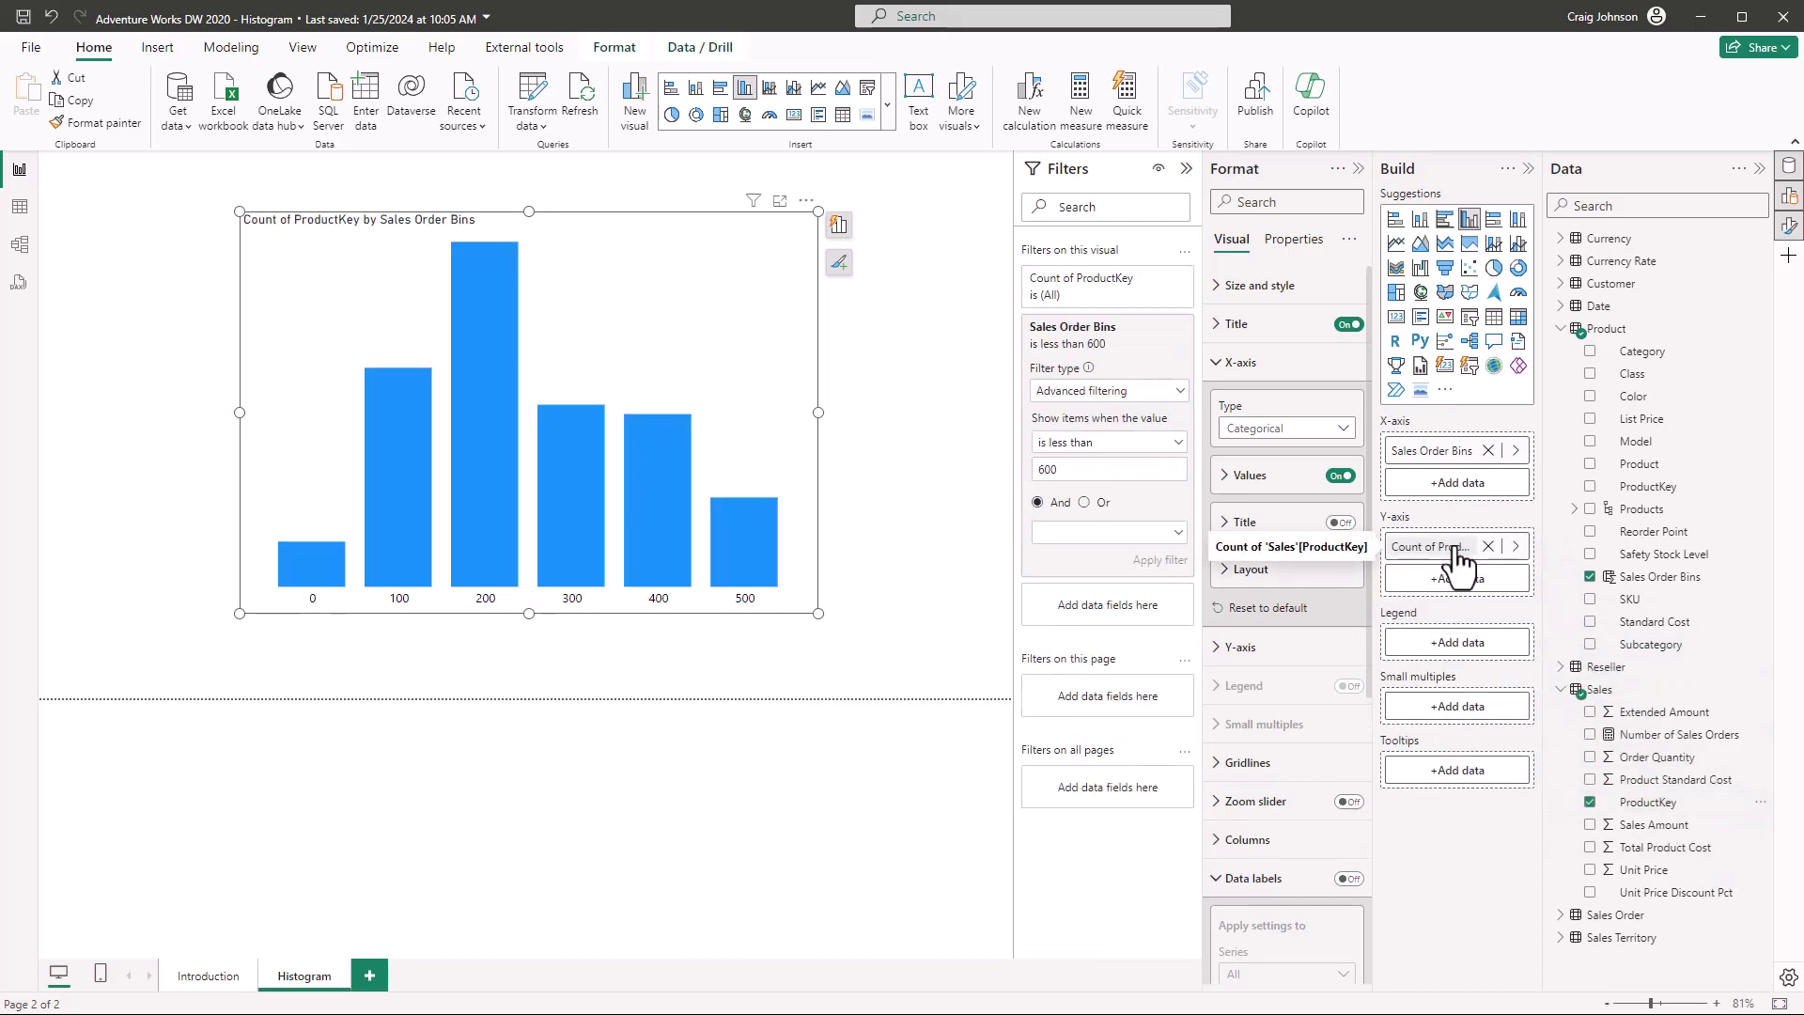
left_click(1515, 546)
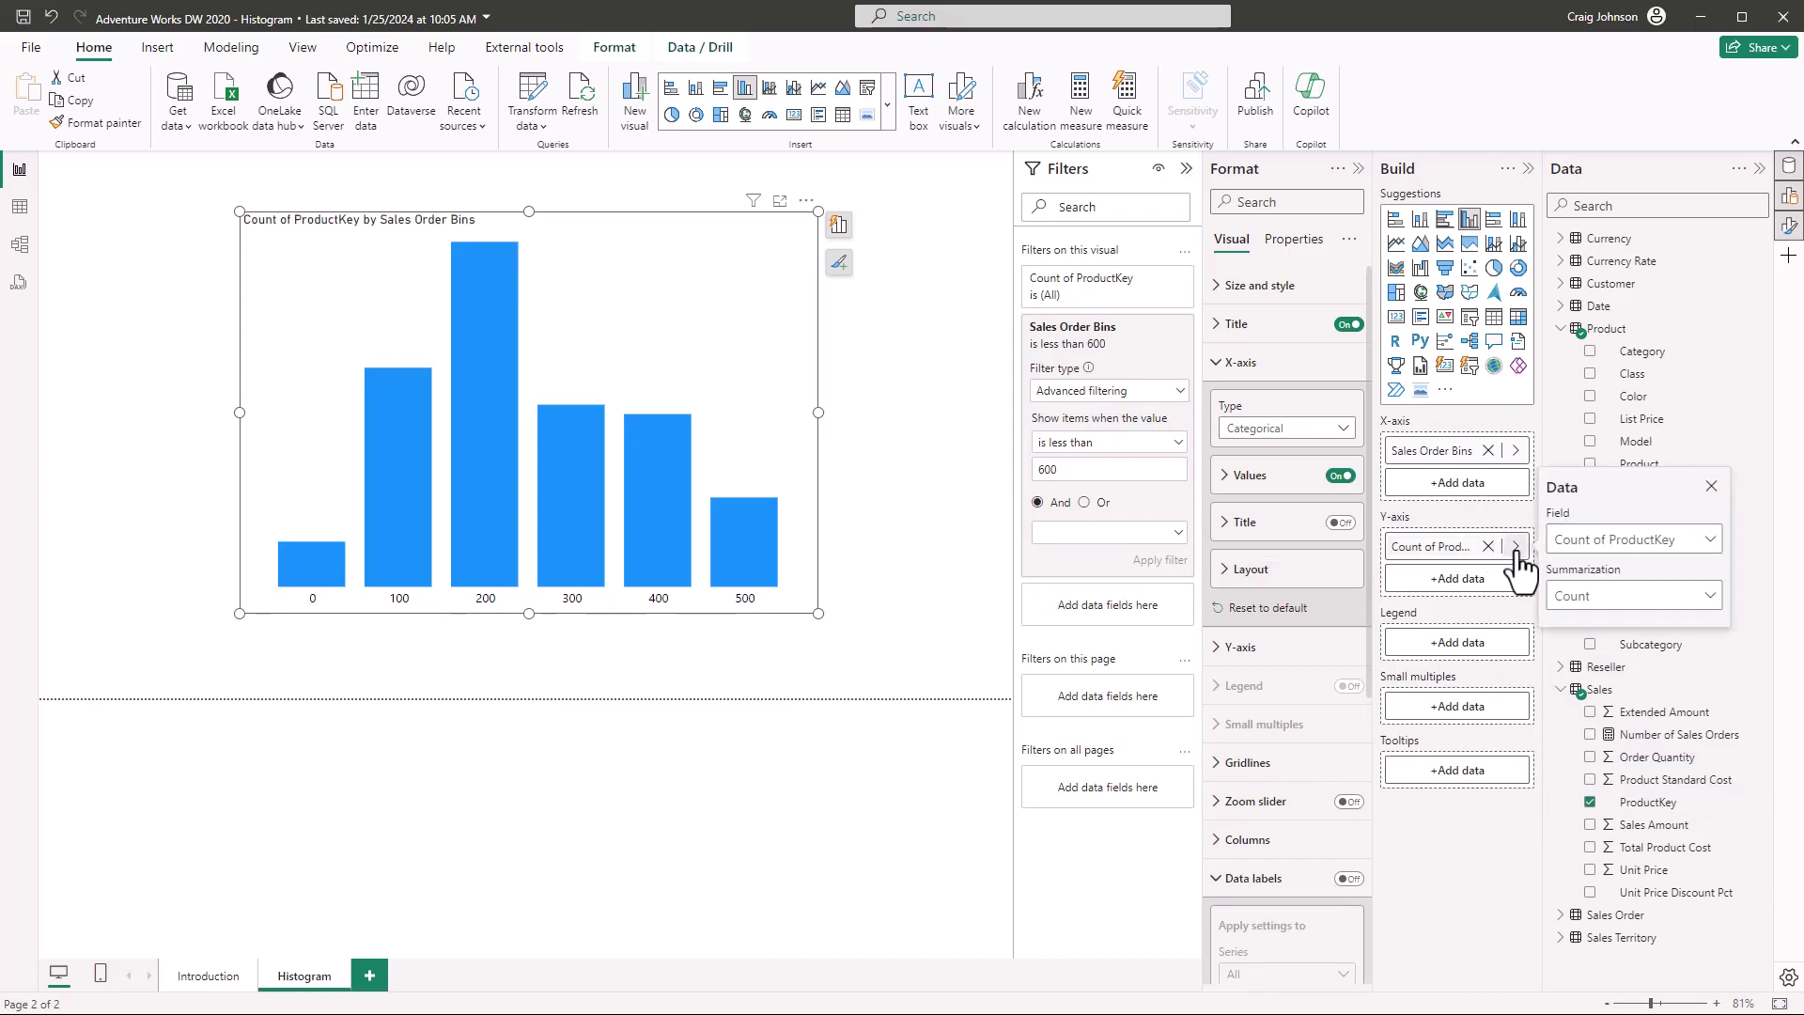
left_click(1702, 597)
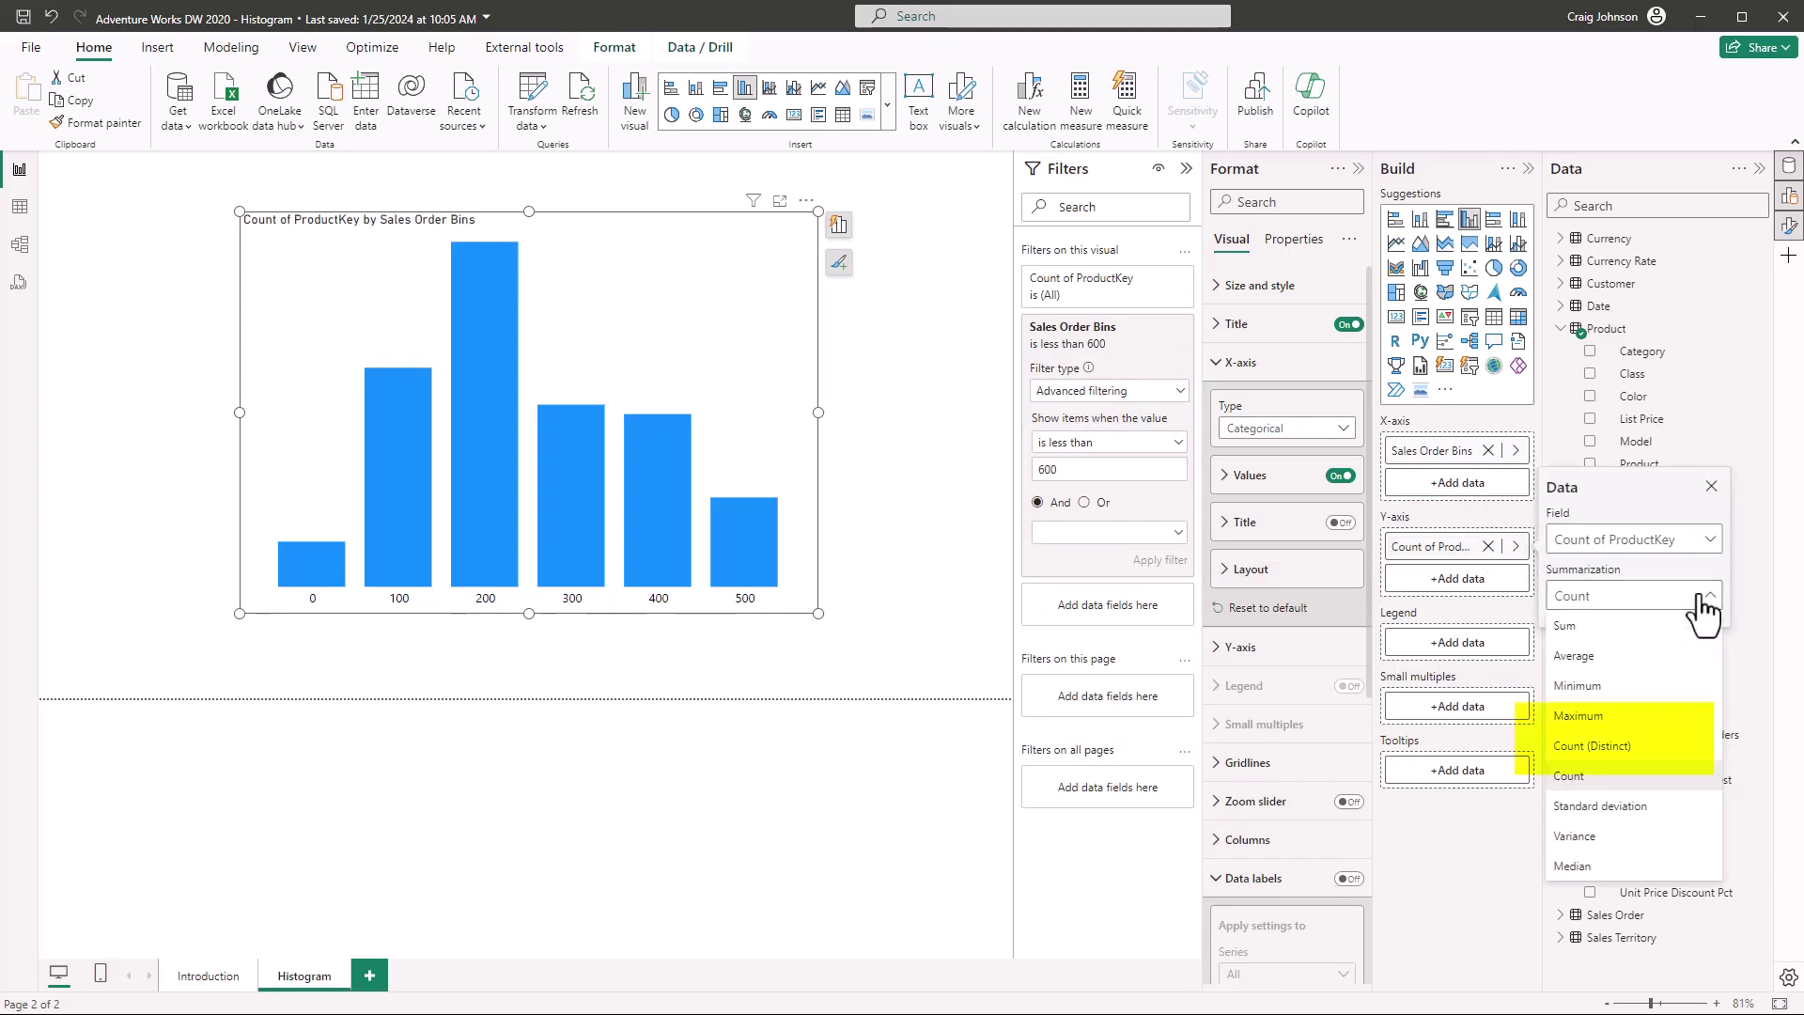
left_click(1579, 746)
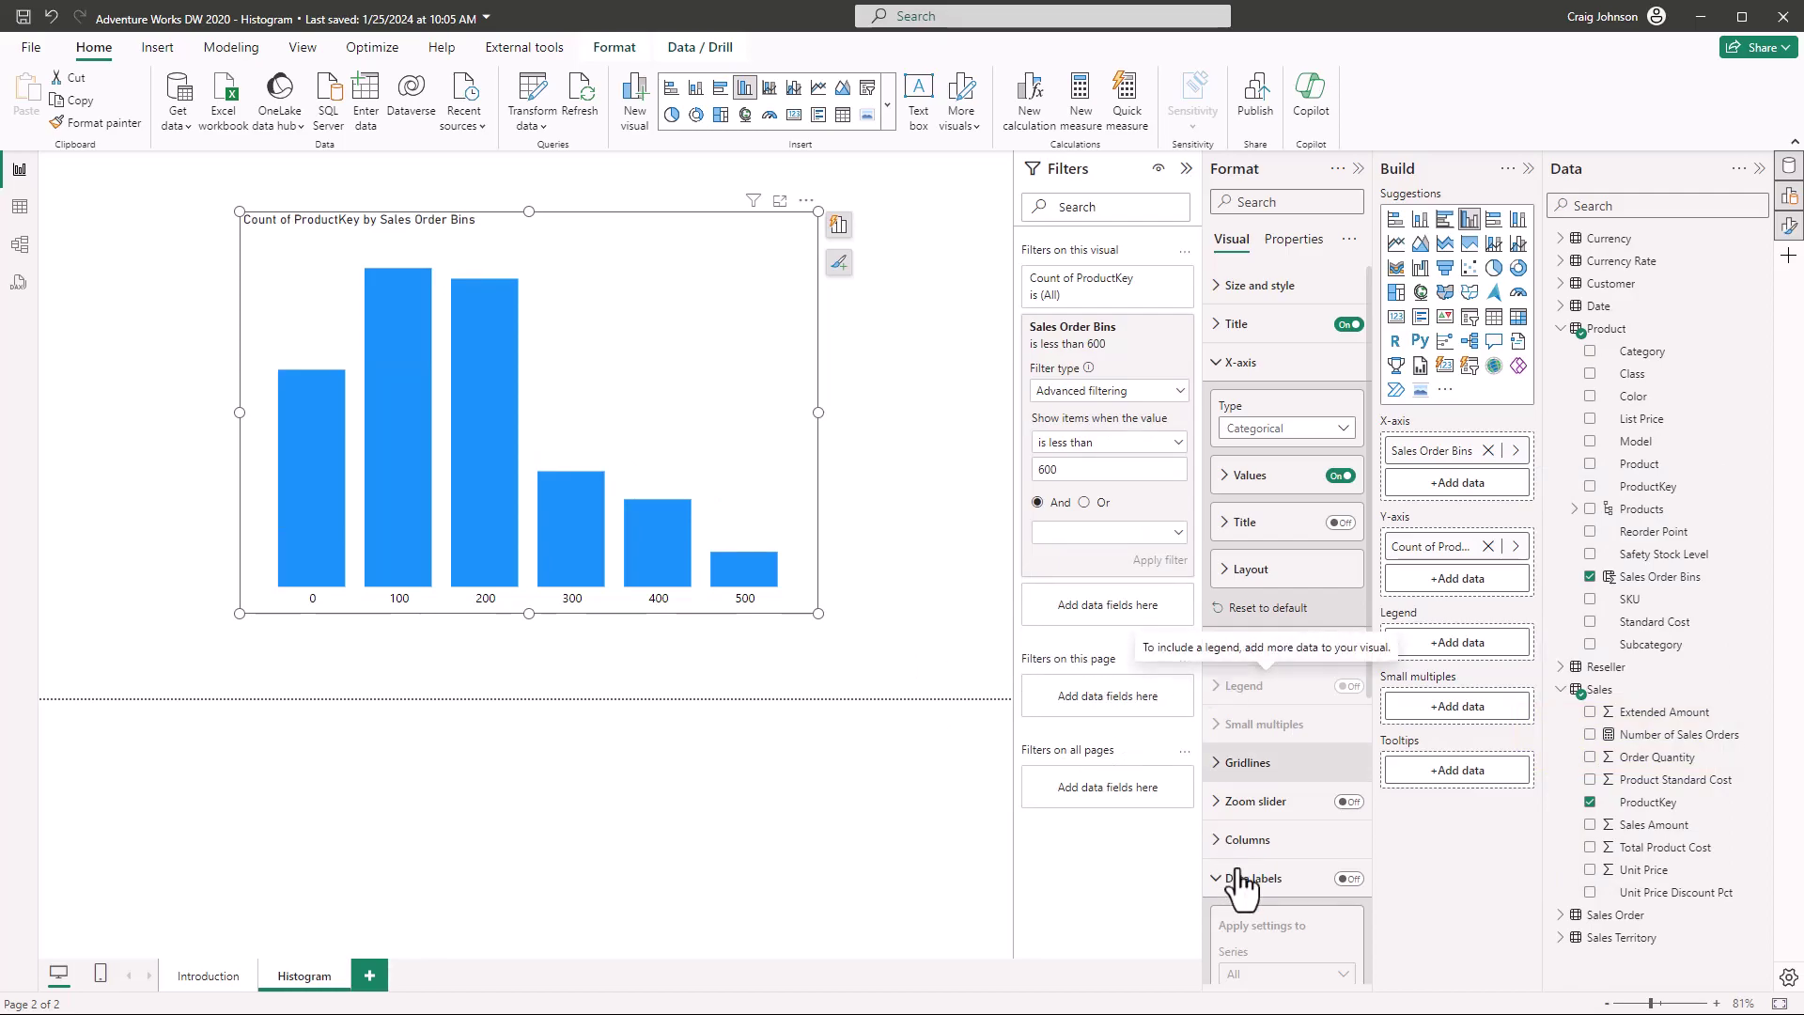
- Turn on the chart's data labels and set their value font size to 14
left_click(1351, 881)
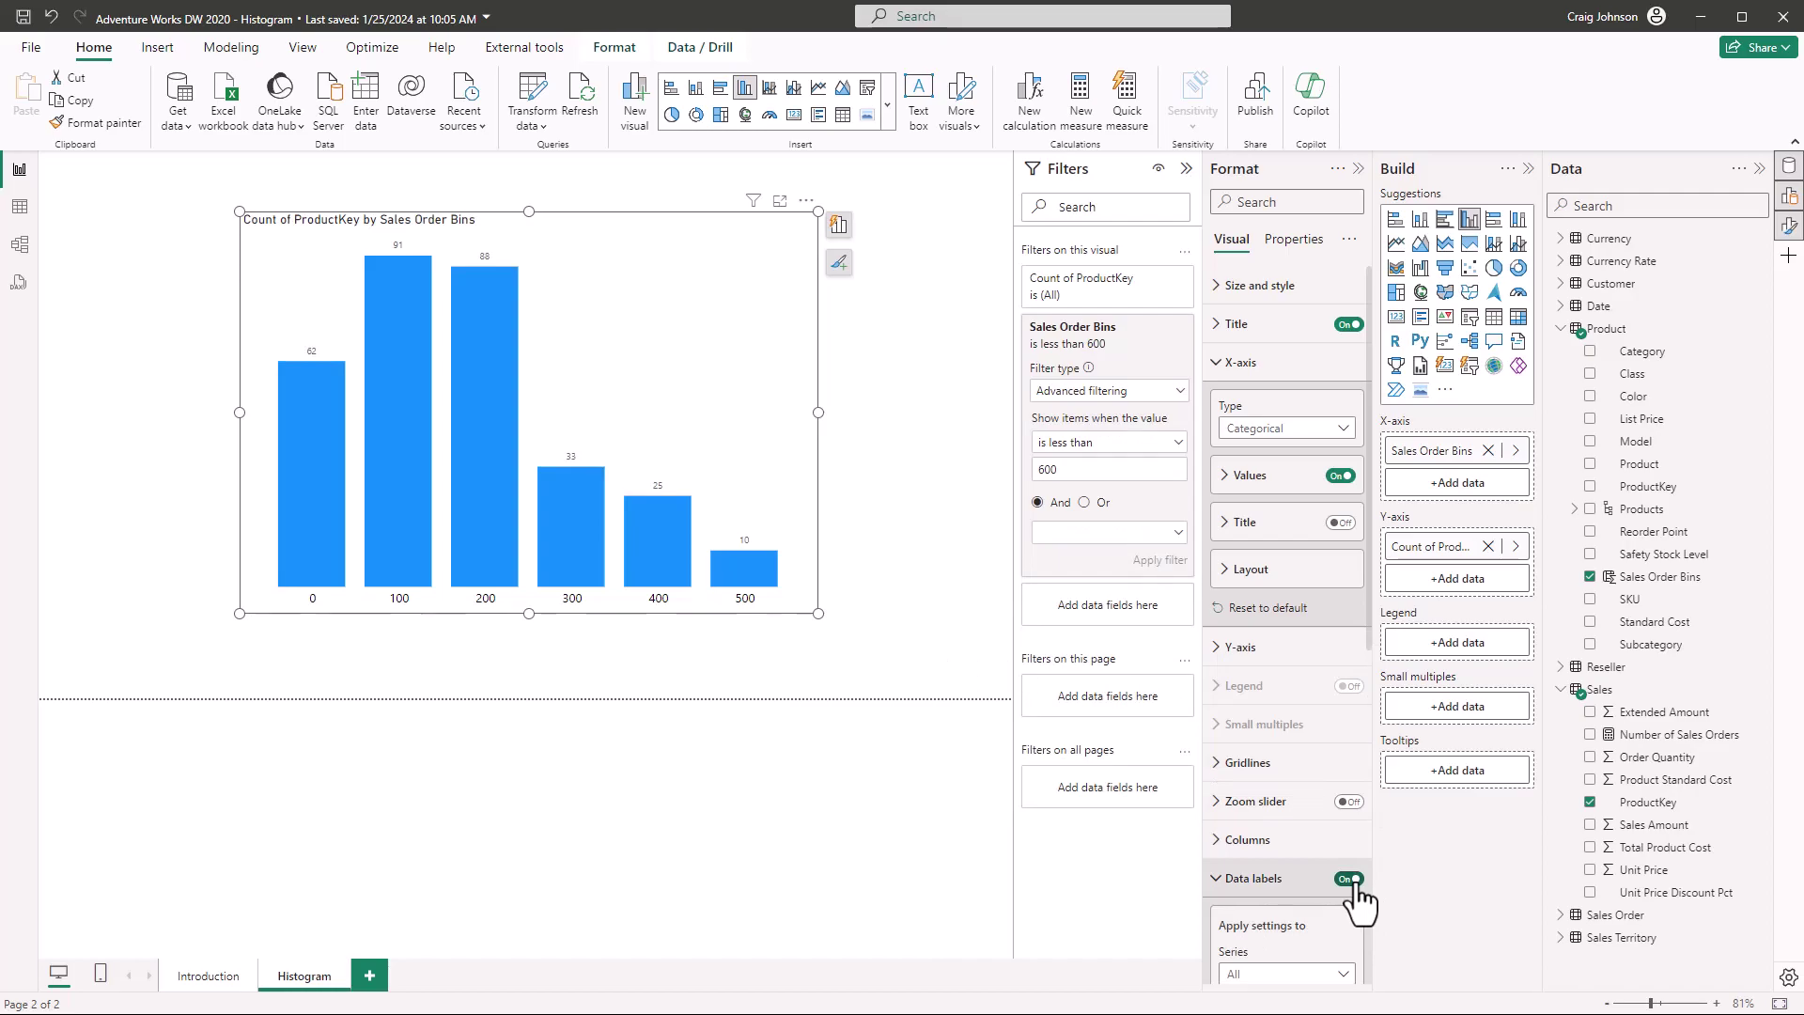
scroll(1354, 900, "down", 1)
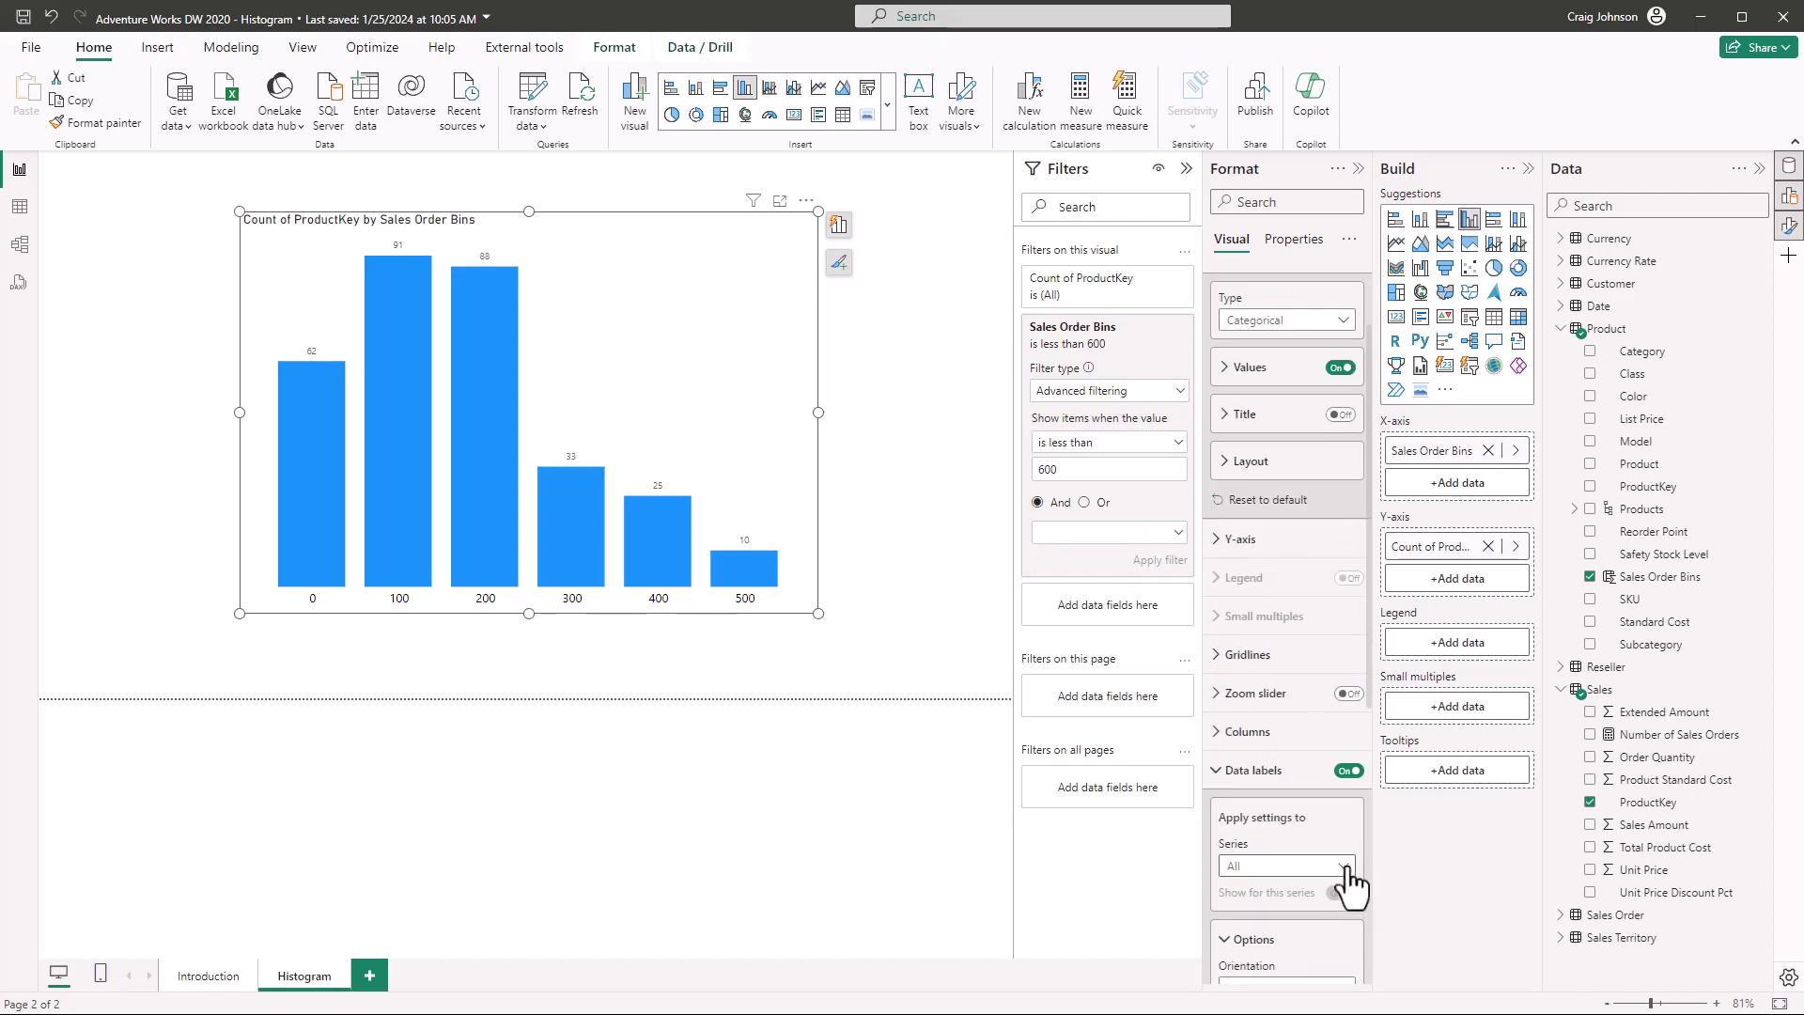
scroll(1334, 850, "down", 2)
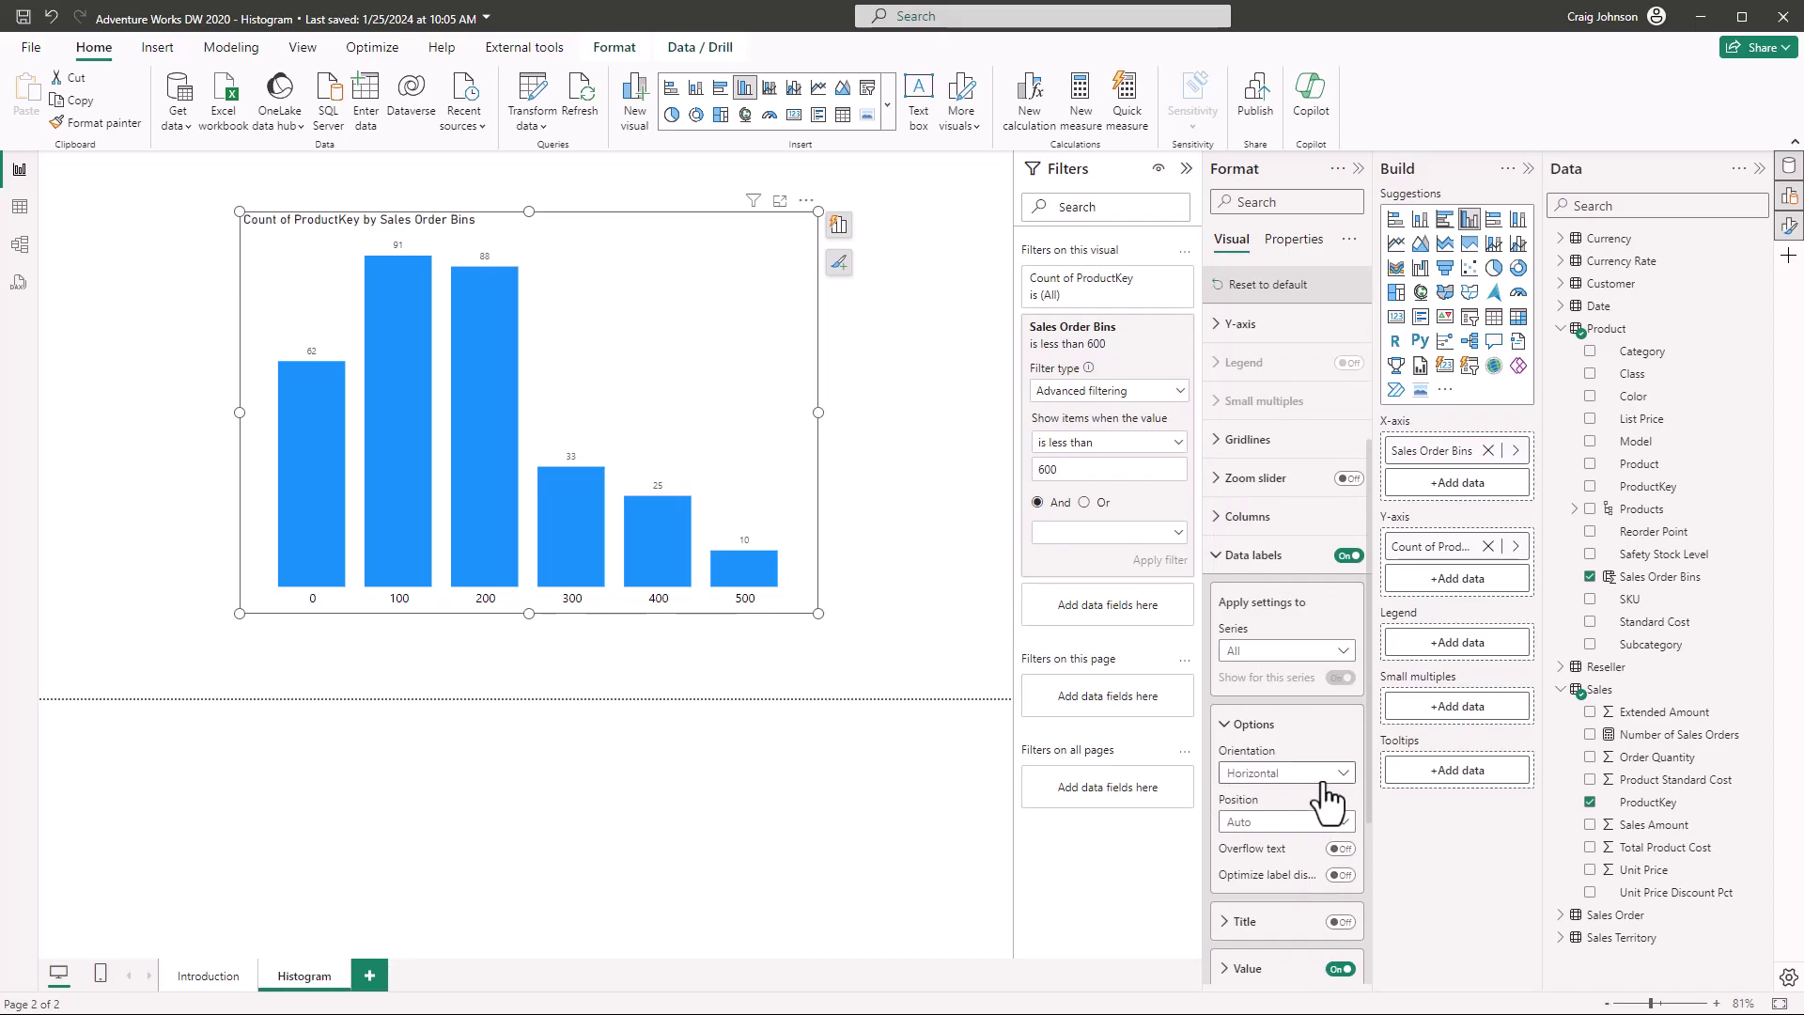
scroll(1315, 798, "down", 2)
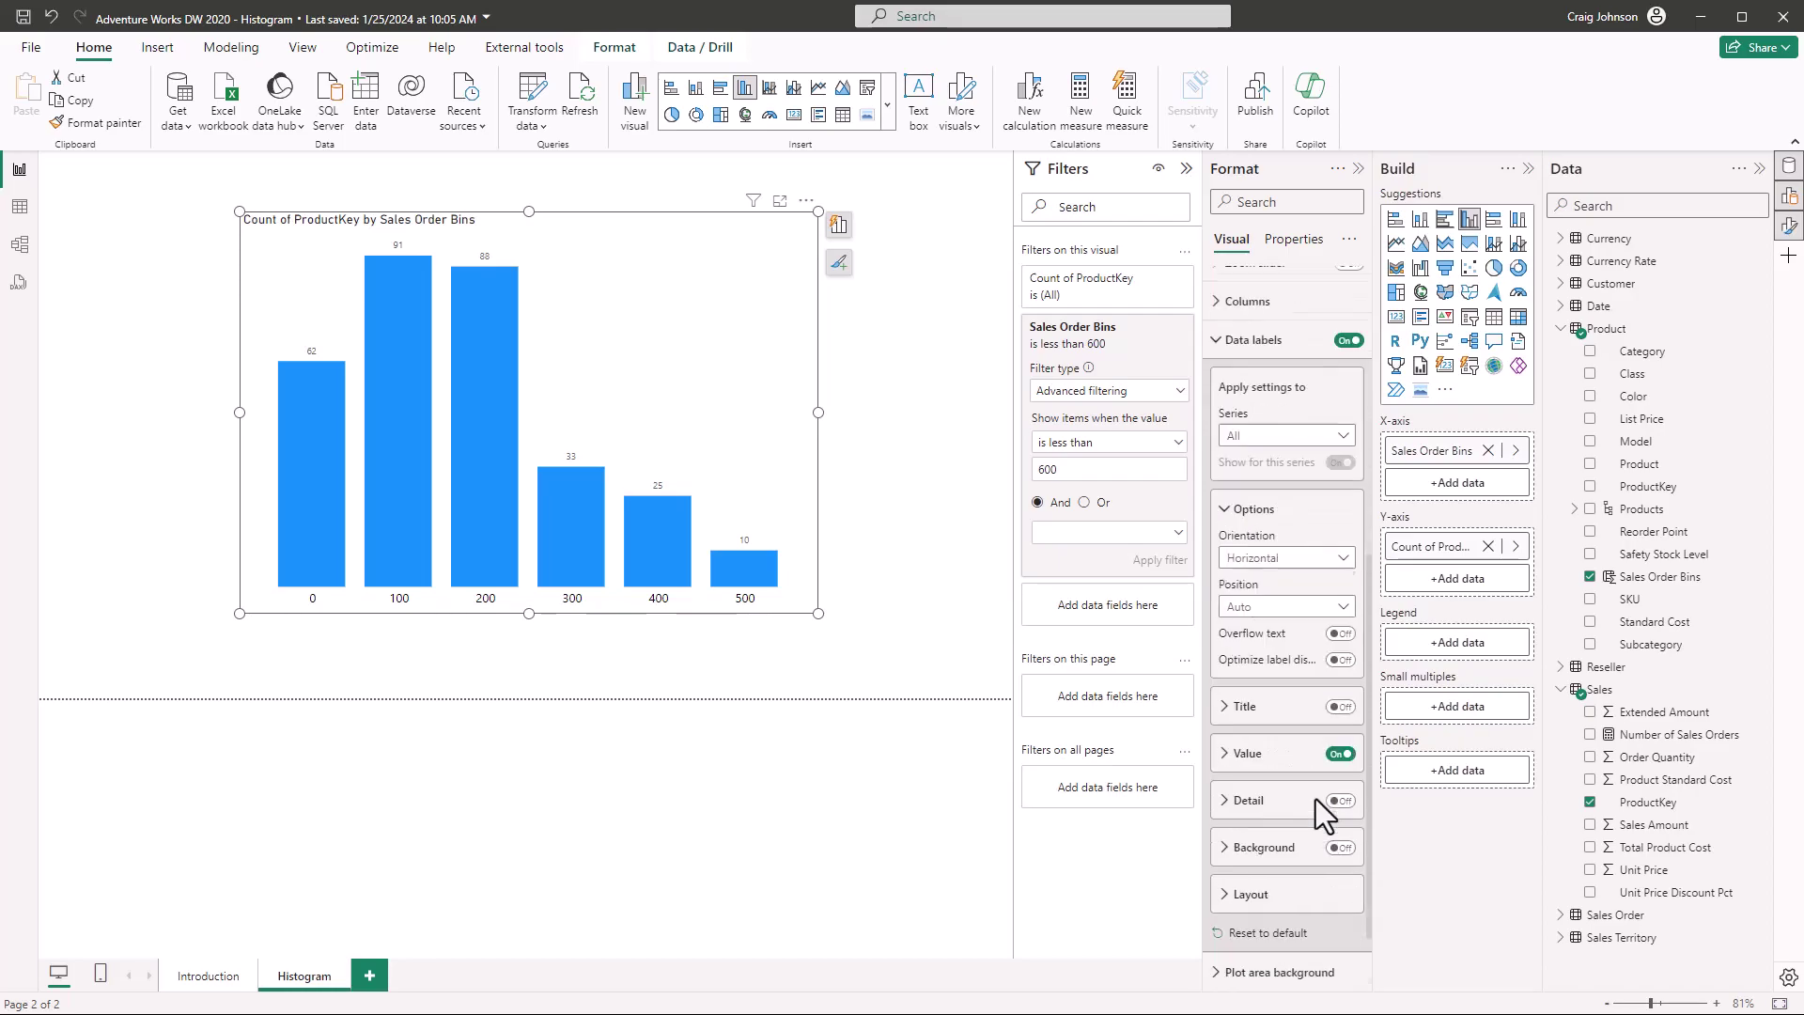
left_click(1311, 878)
left_click(1322, 865)
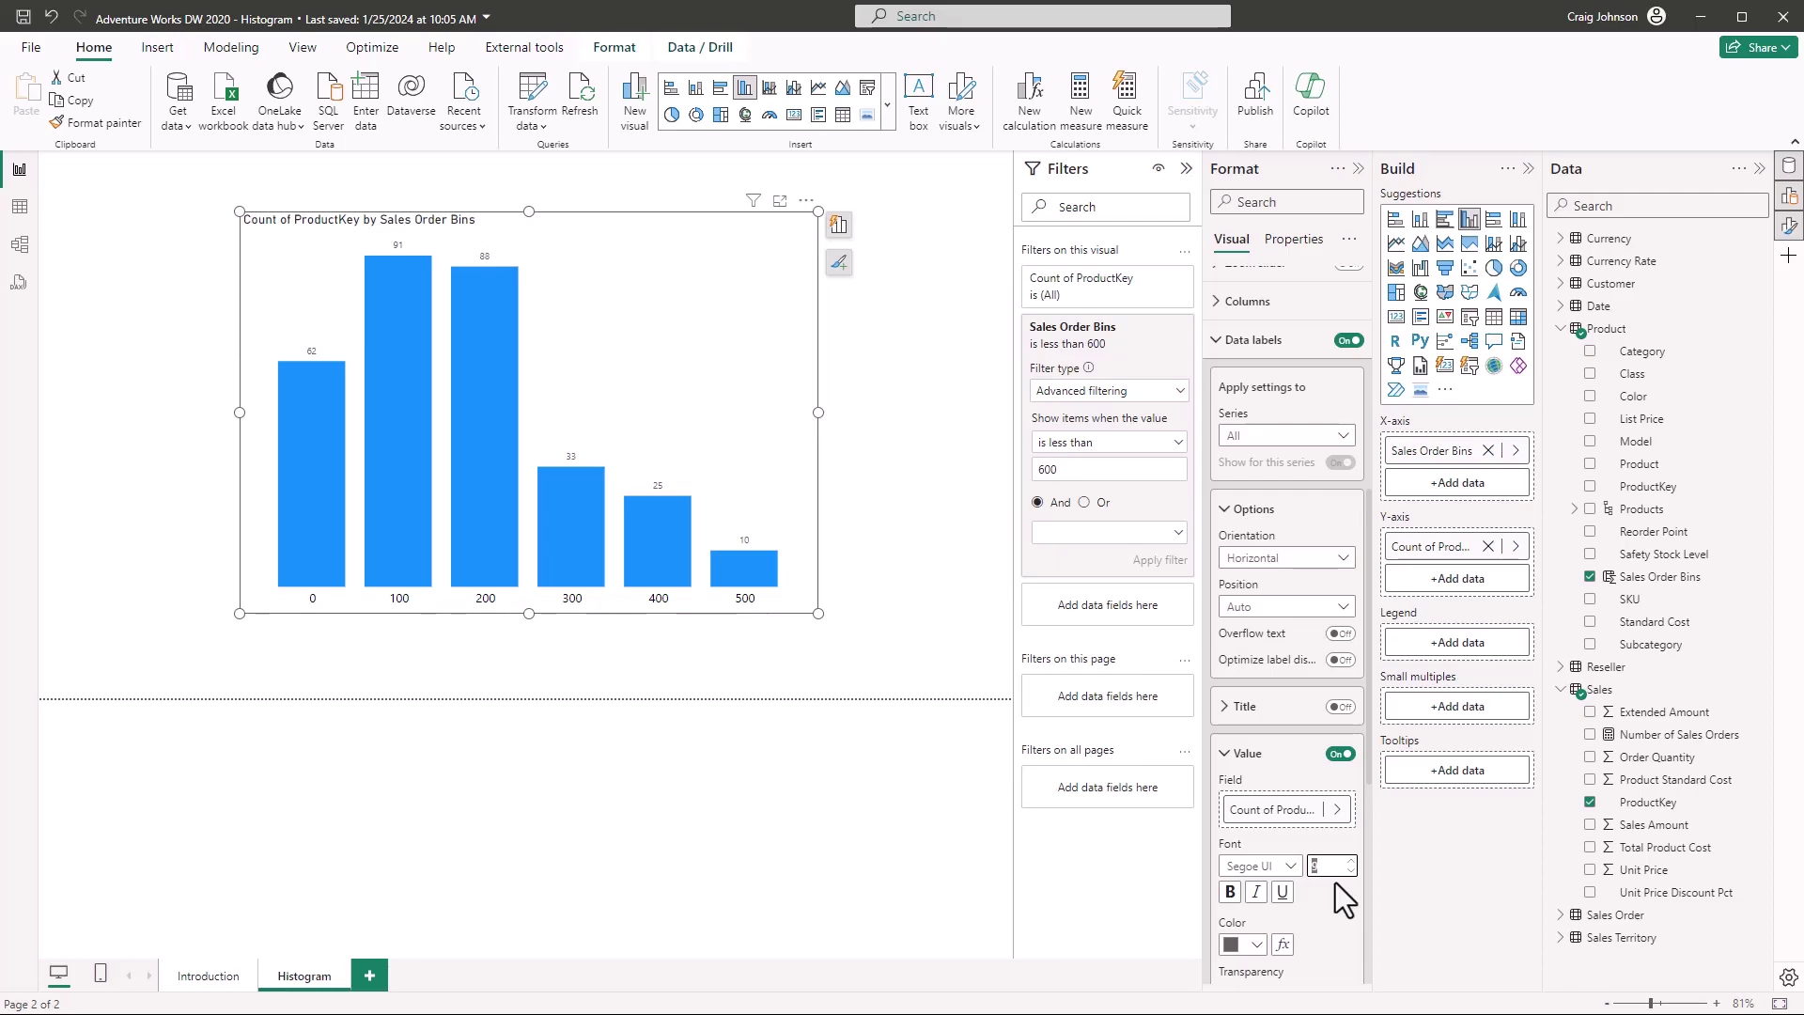
type("14")
key("Return")
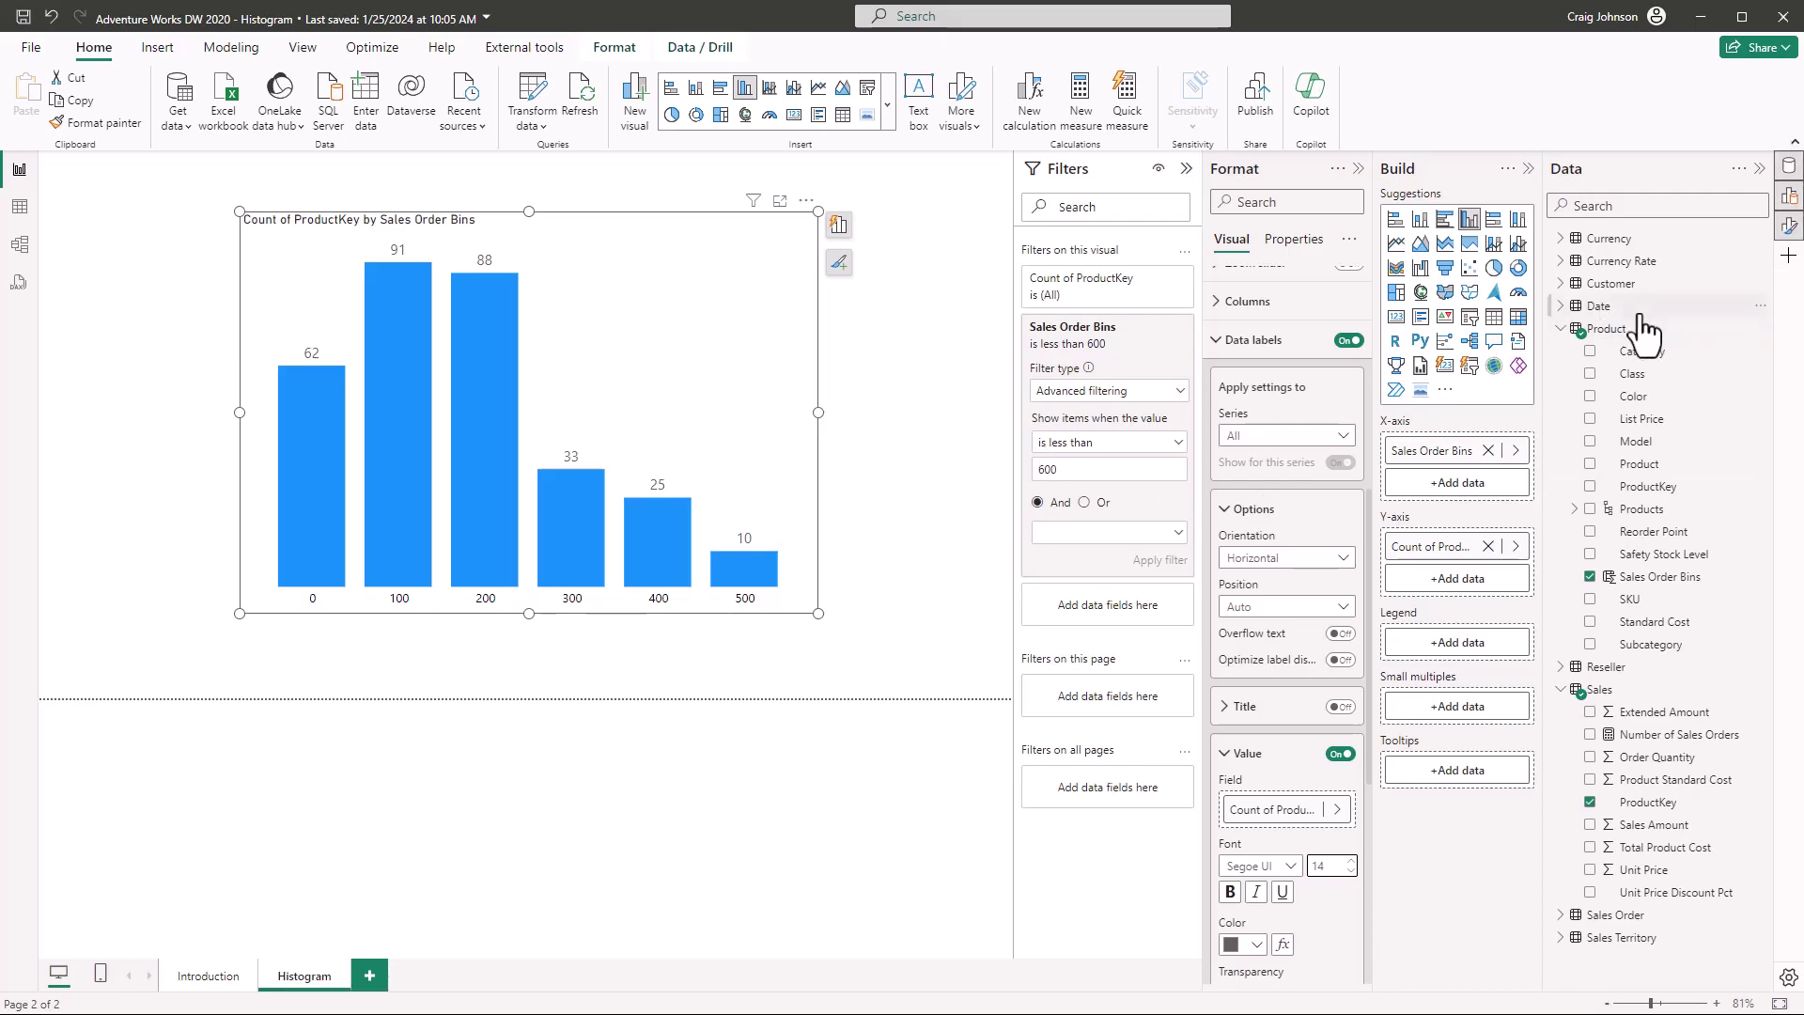
- Examine the Sales table's ProductKey column in Table view, and return to the histogram page
left_click(1614, 331)
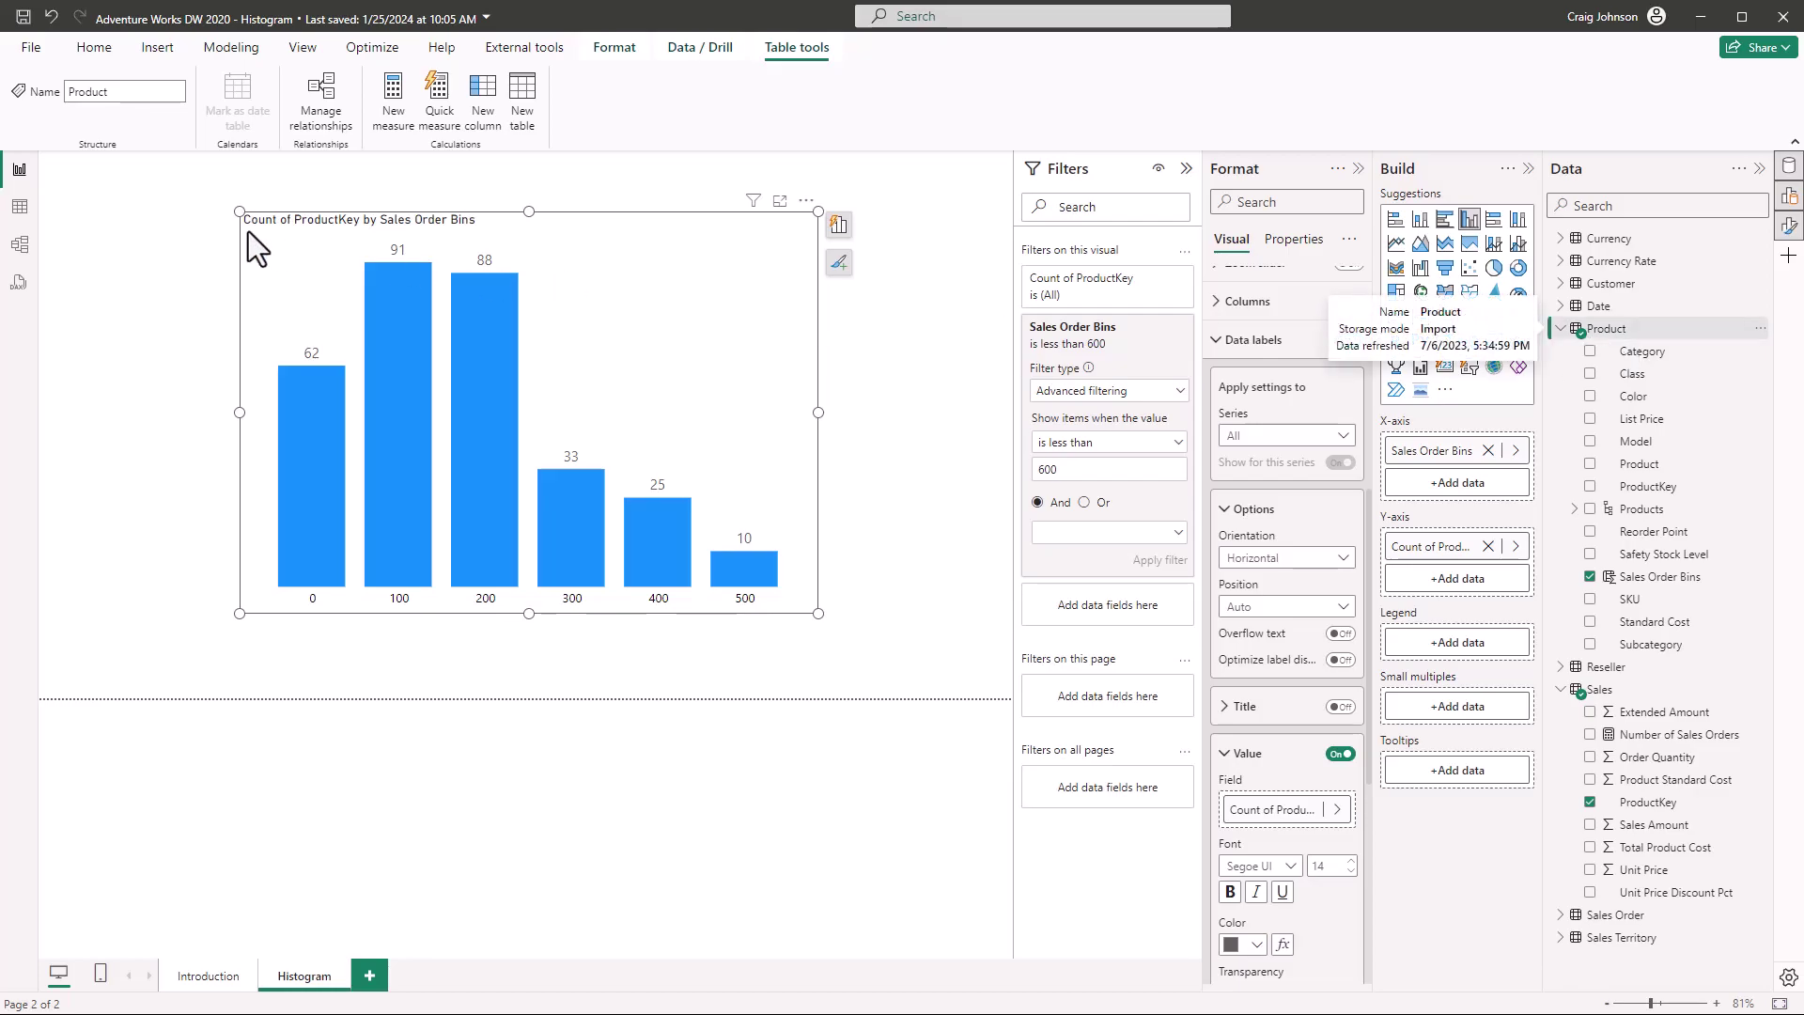
left_click(20, 210)
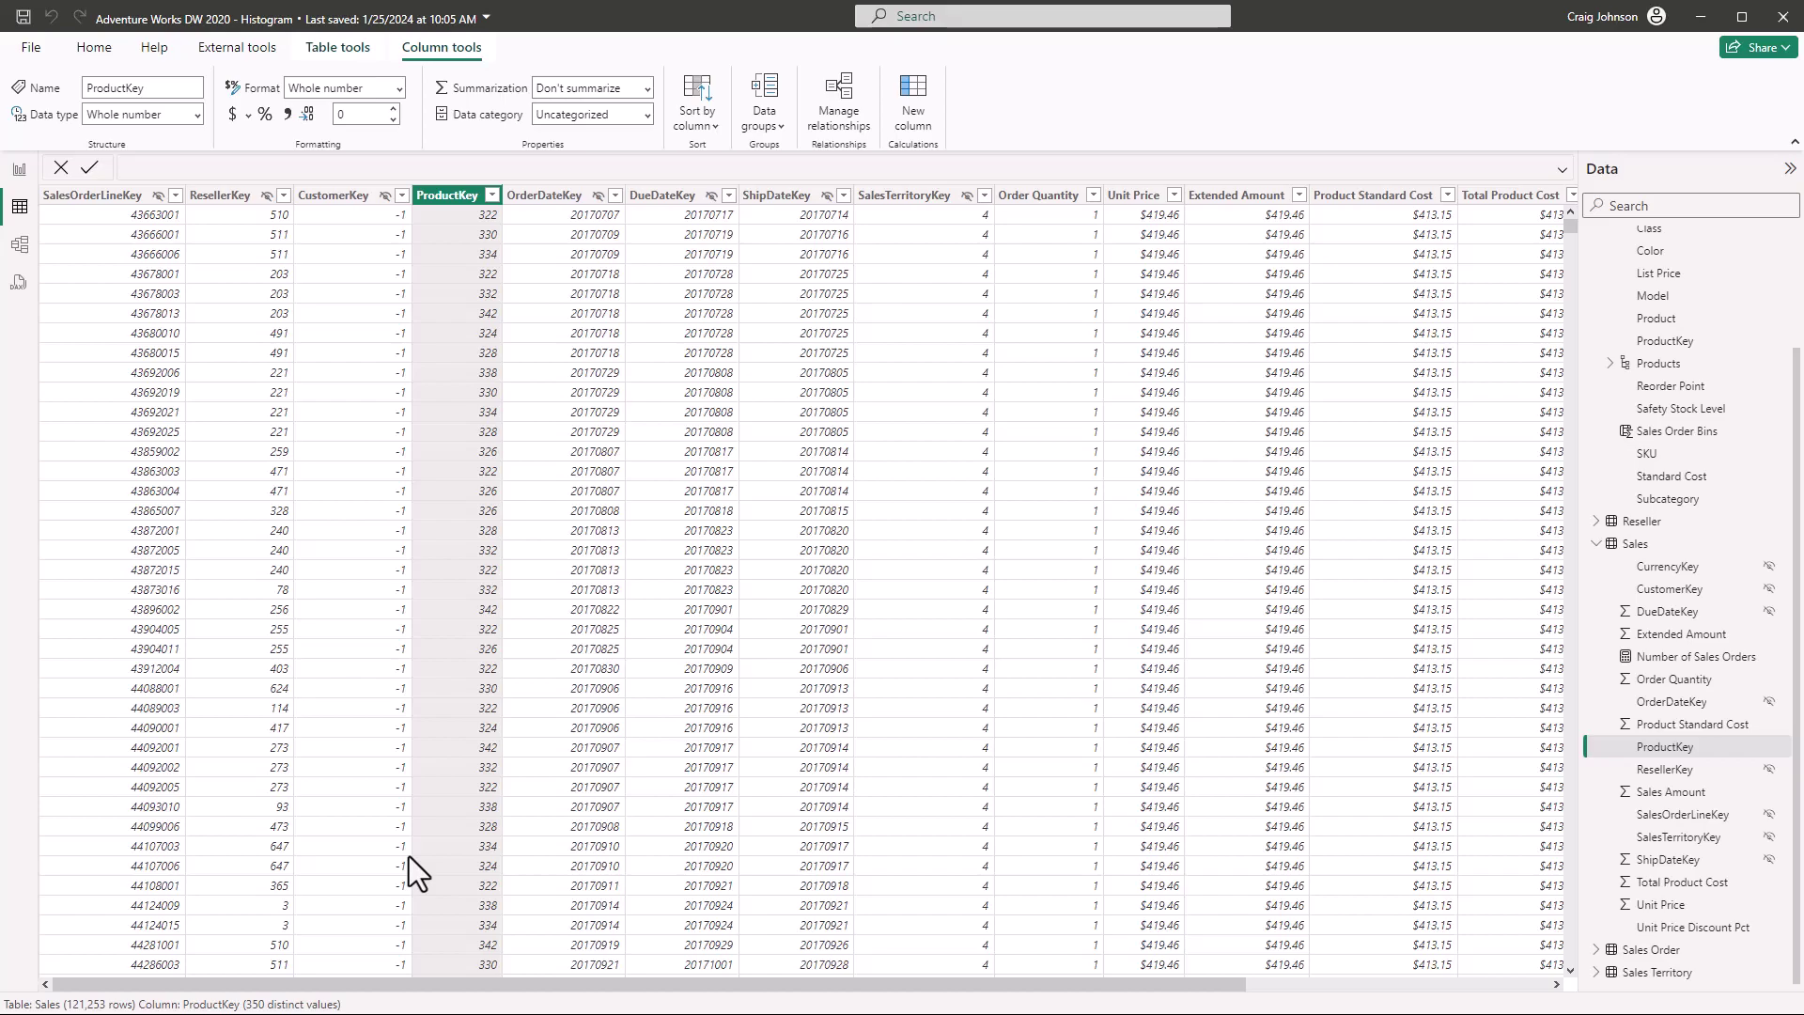
left_click(20, 173)
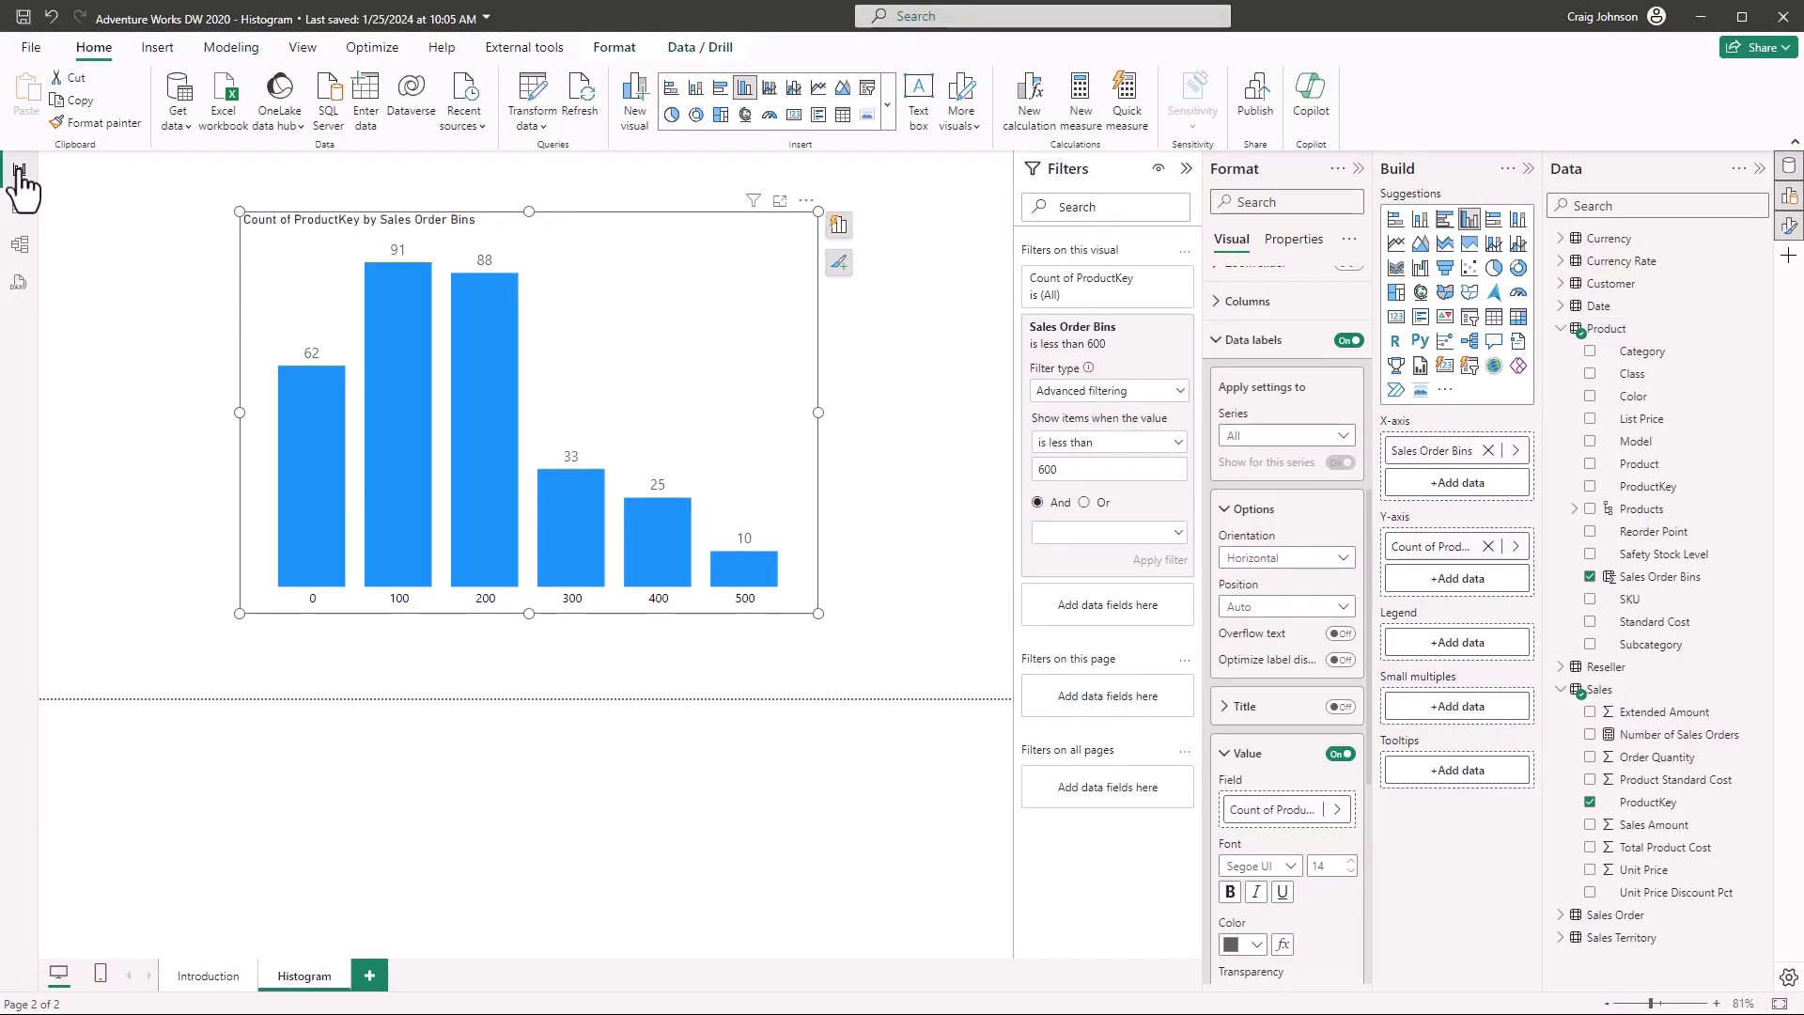